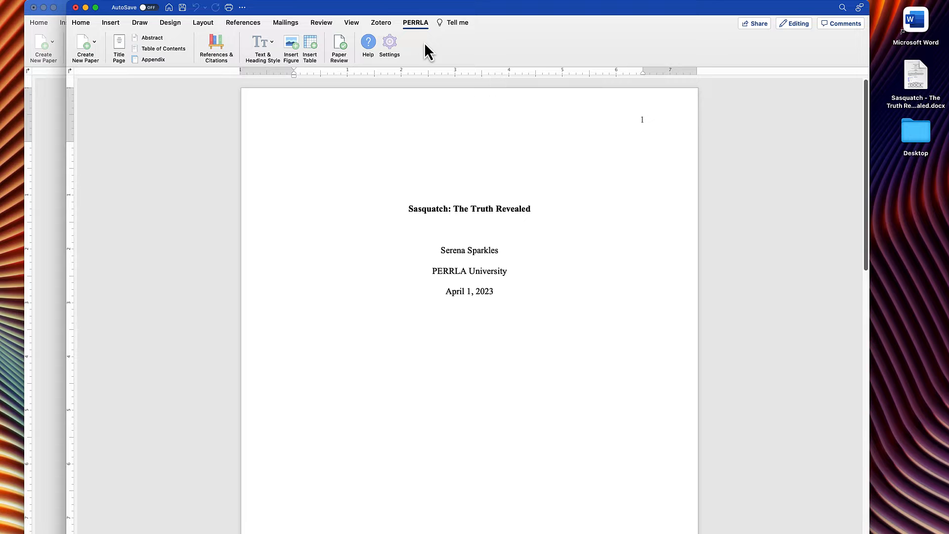
Add a PERRLA abstract page and a table of contents page to the Sasquatch paper.
click(151, 40)
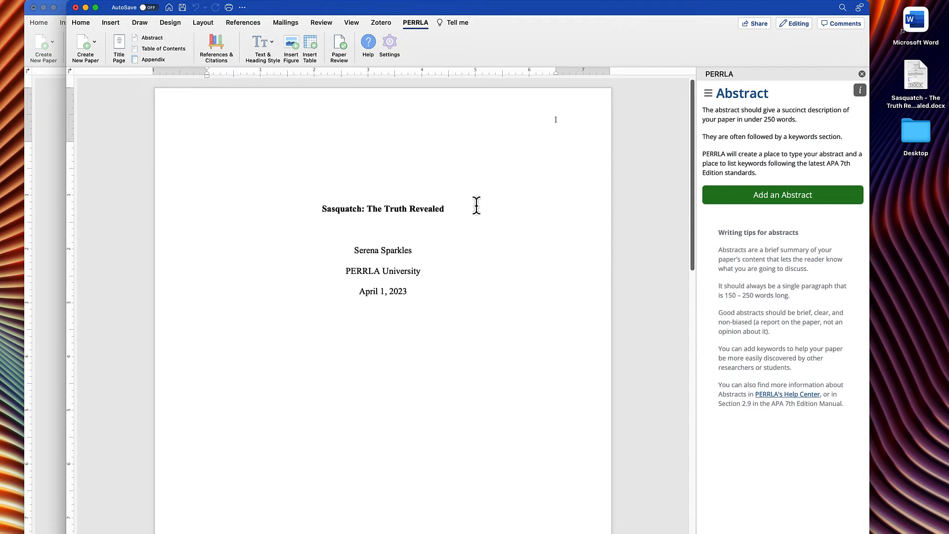
click(811, 200)
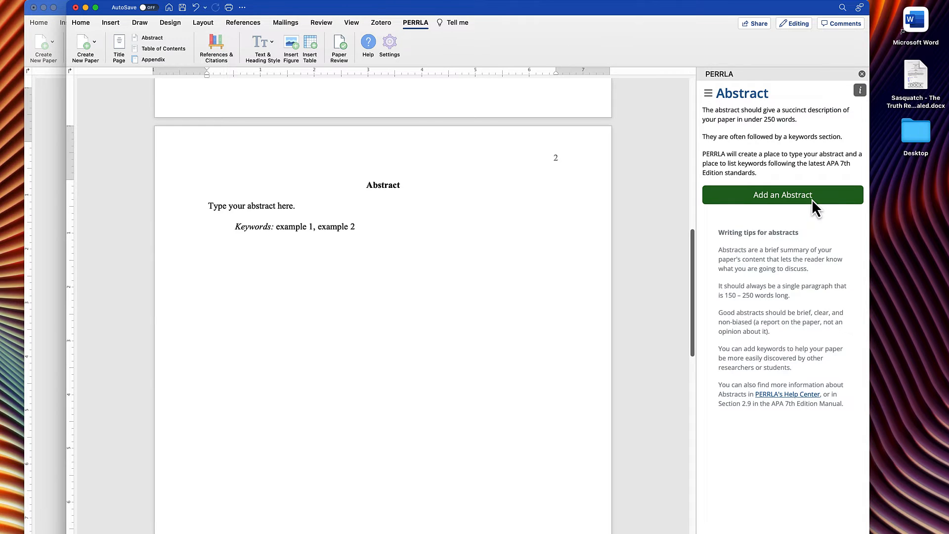
scroll(411, 269, down, 2)
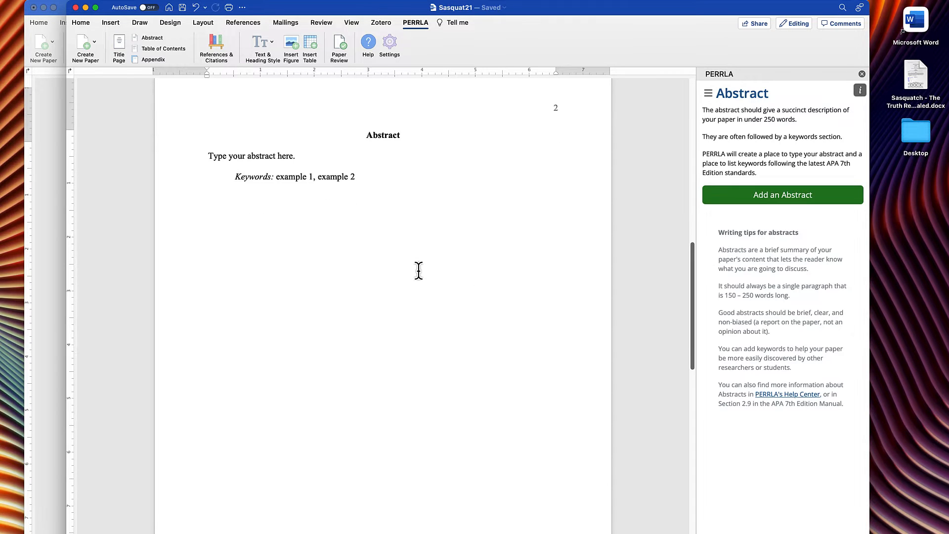
click(170, 49)
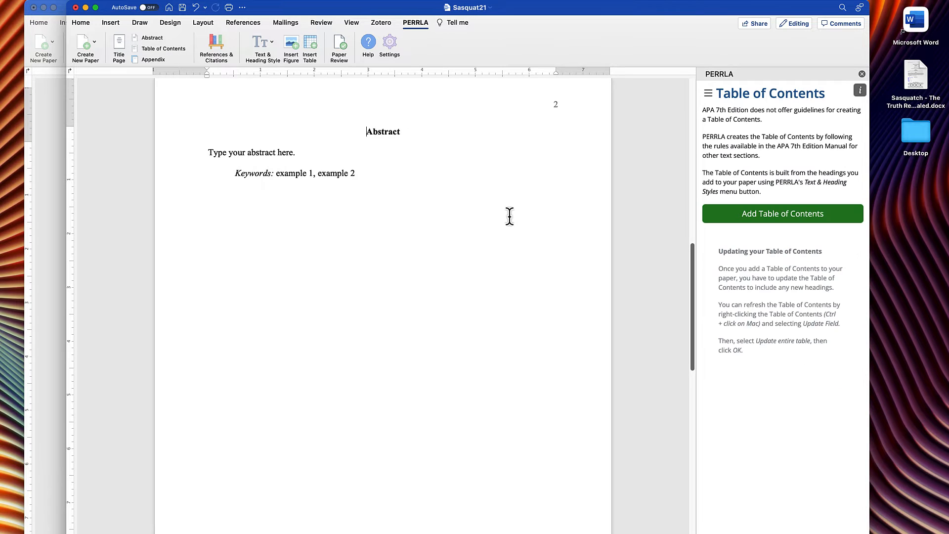
click(739, 217)
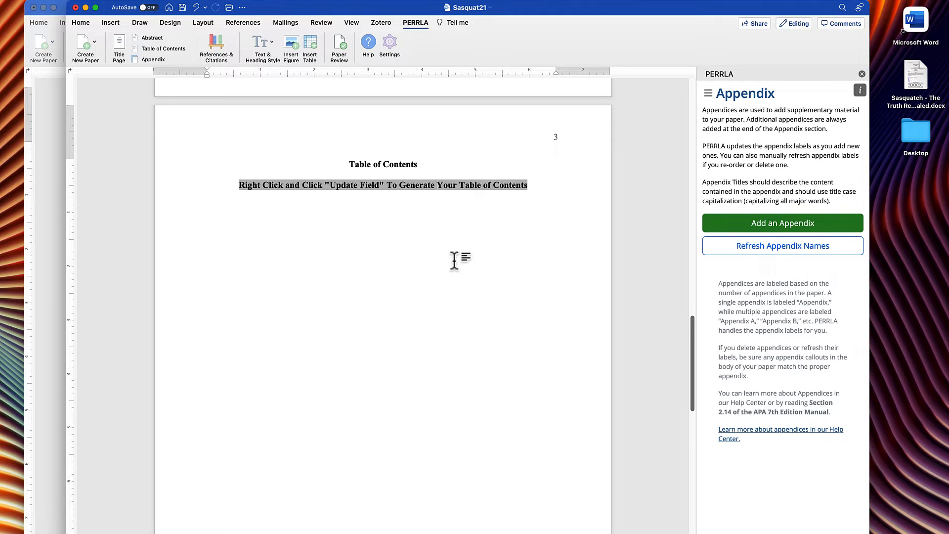
Add a PERRLA appendix at the end of the paper.
scroll(444, 311, down, 10)
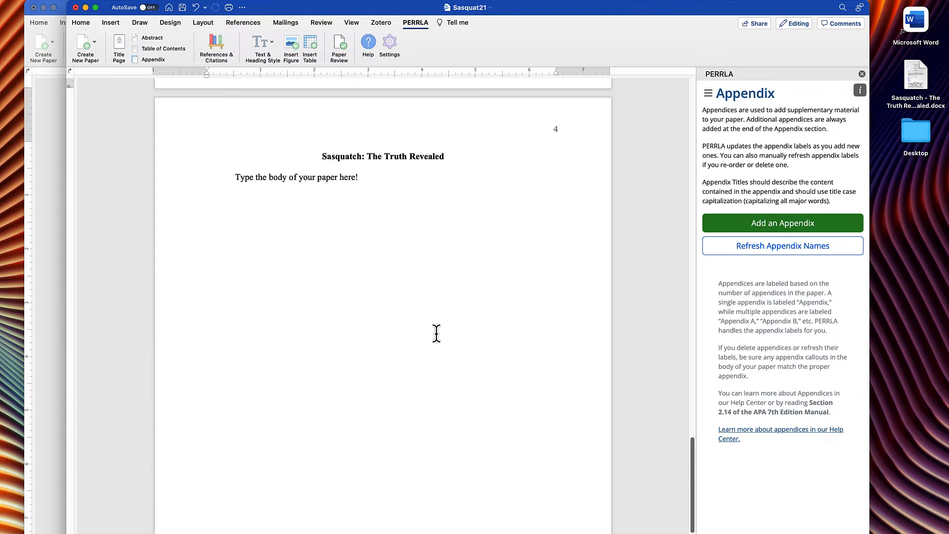
scroll(436, 333, up, 2)
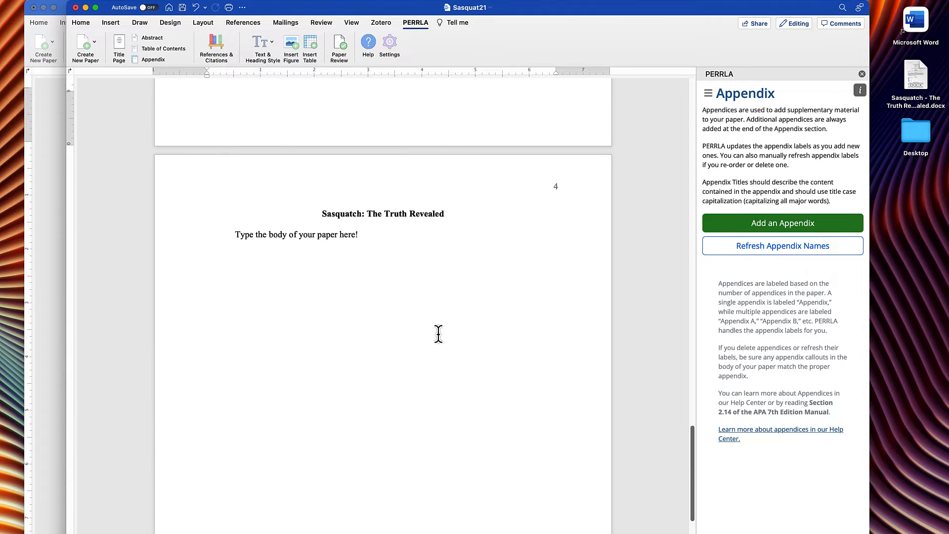
scroll(438, 333, down, 6)
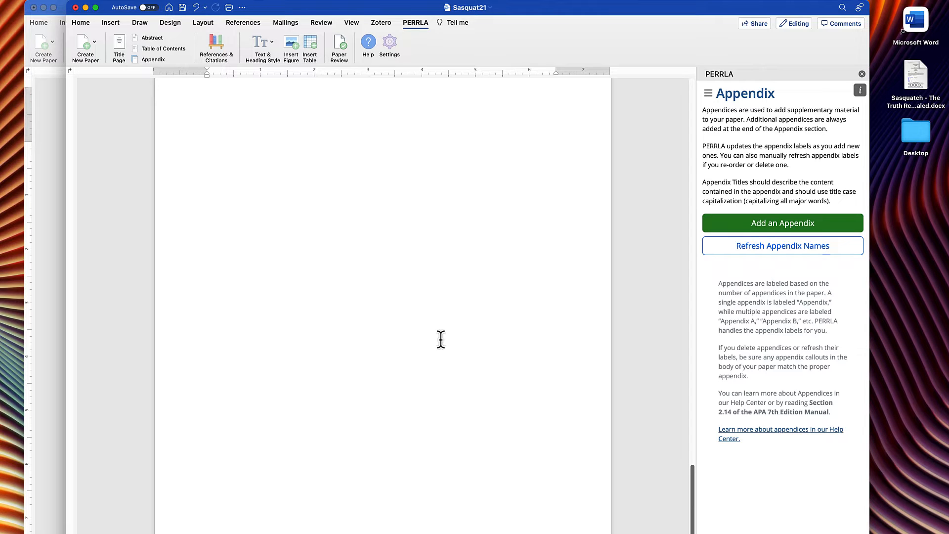
scroll(441, 340, up, 6)
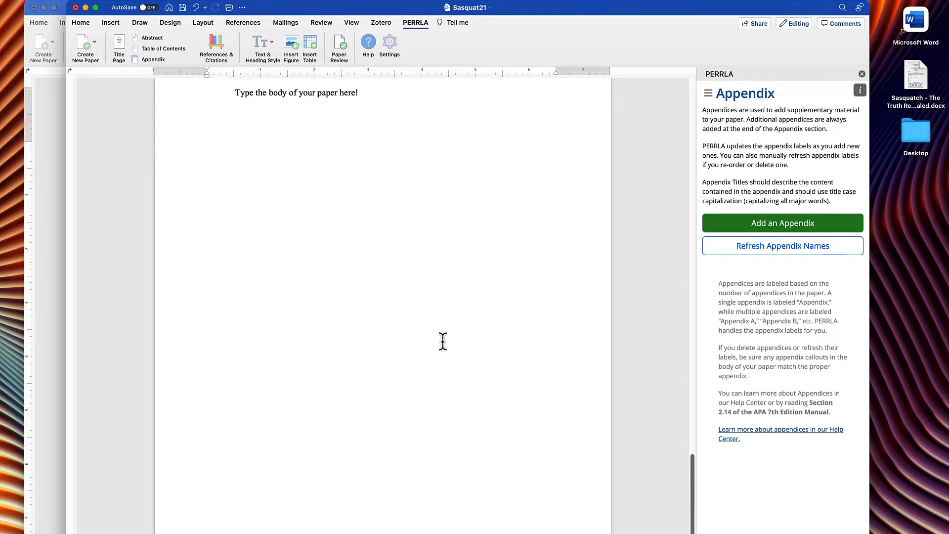
click(800, 236)
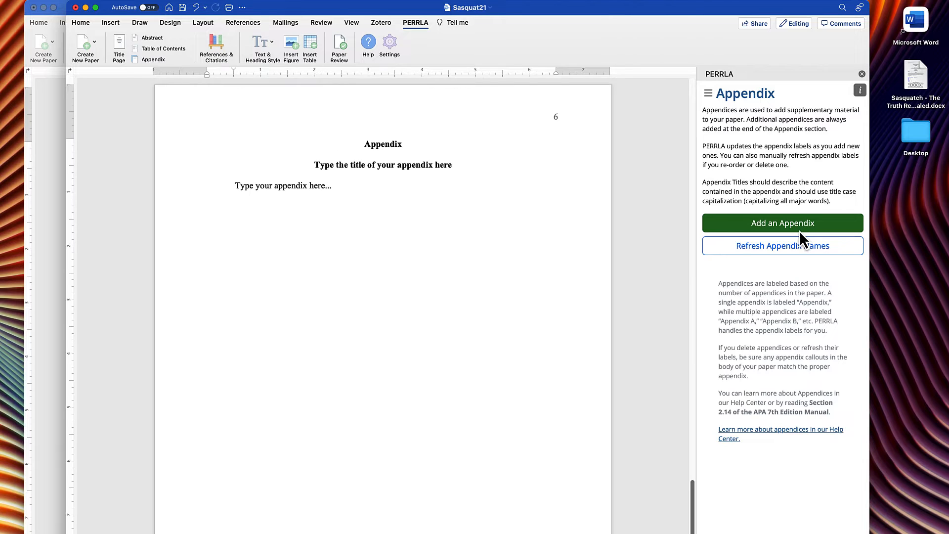
Add a second appendix following the first one.
scroll(515, 244, up, 5)
scroll(515, 245, up, 6)
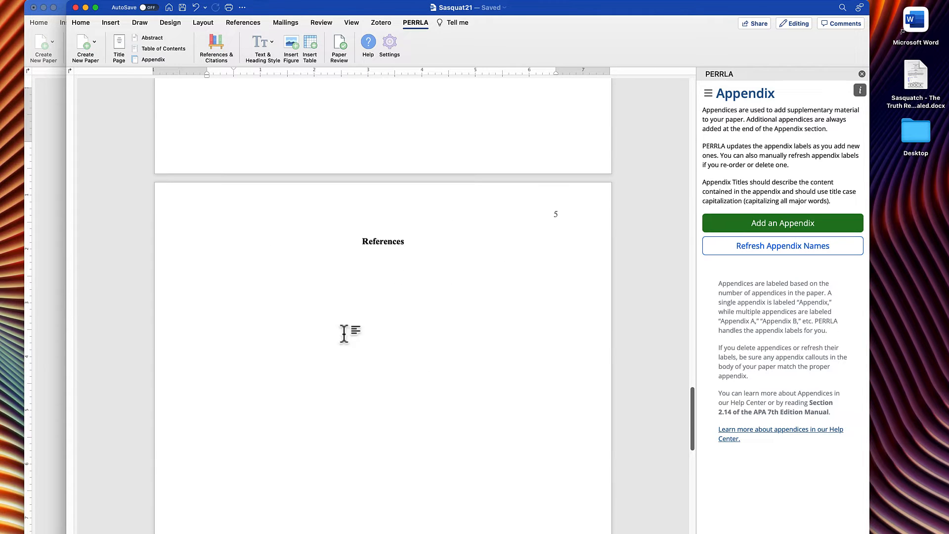
scroll(368, 370, up, 6)
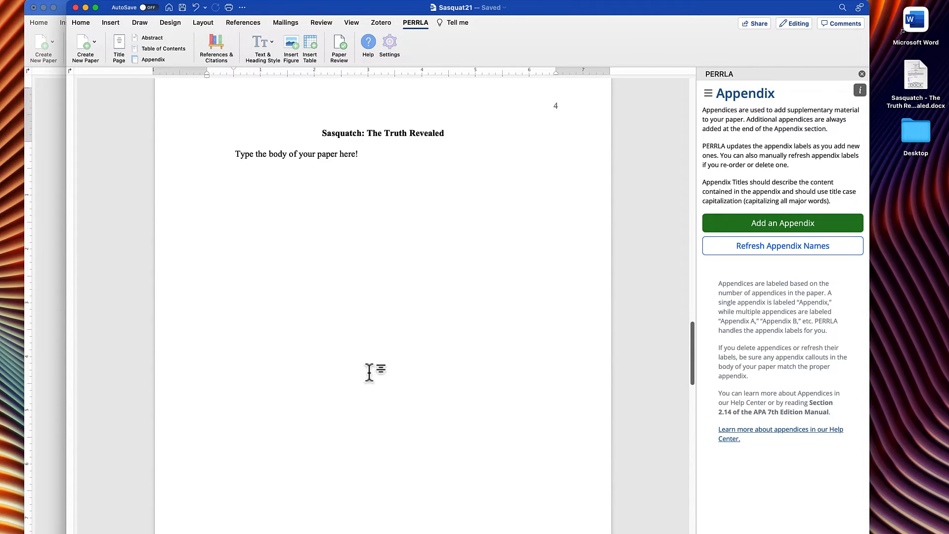
scroll(368, 371, down, 12)
scroll(372, 377, down, 3)
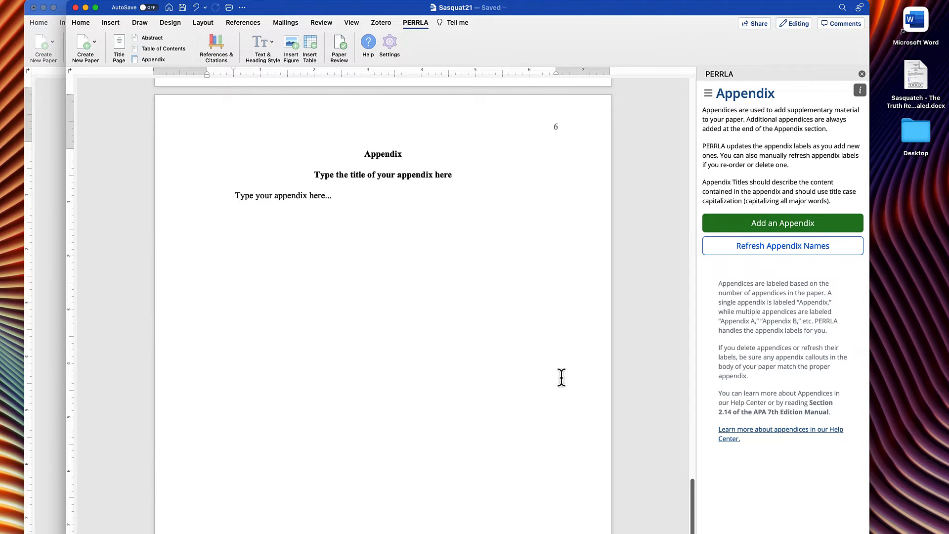
click(744, 226)
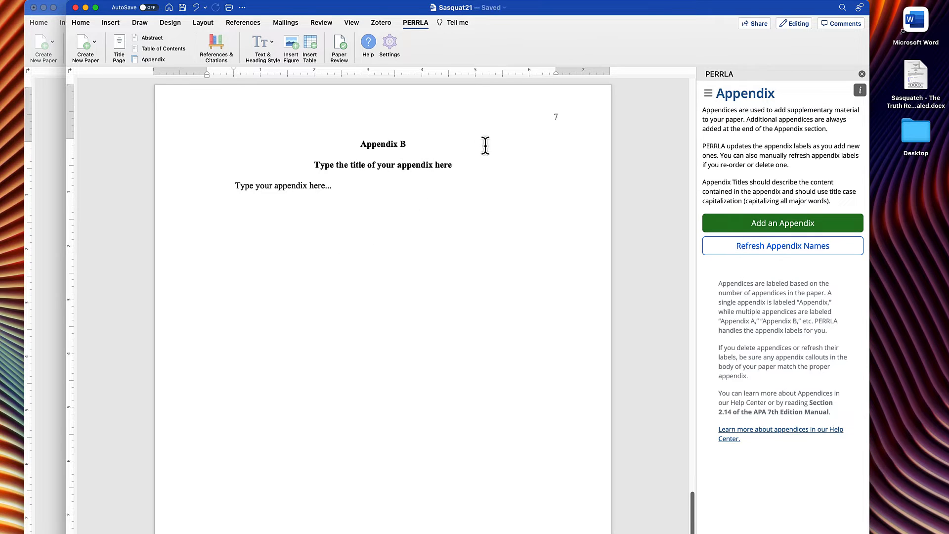
Review the paper's page order and labels, from the title page through the table of contents, body and references to the appendices.
scroll(447, 270, up, 5)
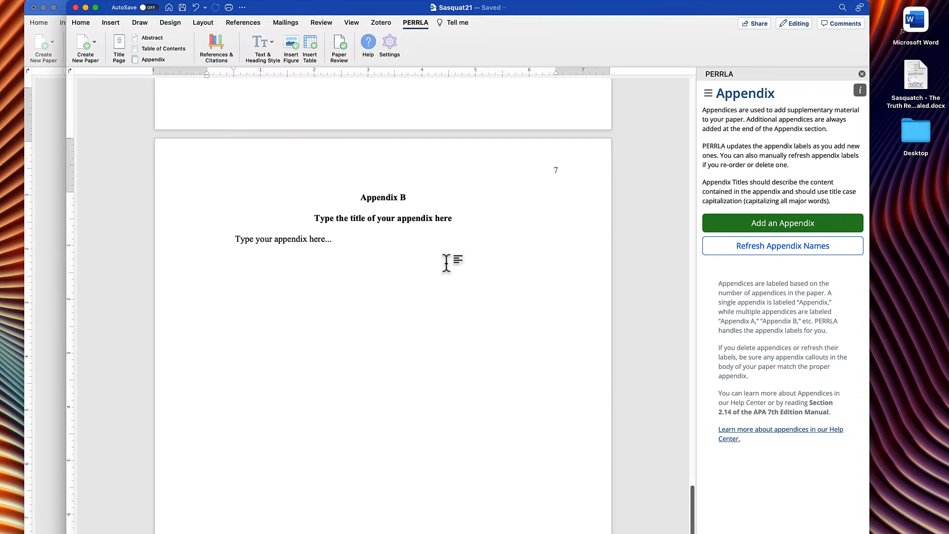
scroll(447, 269, up, 5)
scroll(447, 269, down, 7)
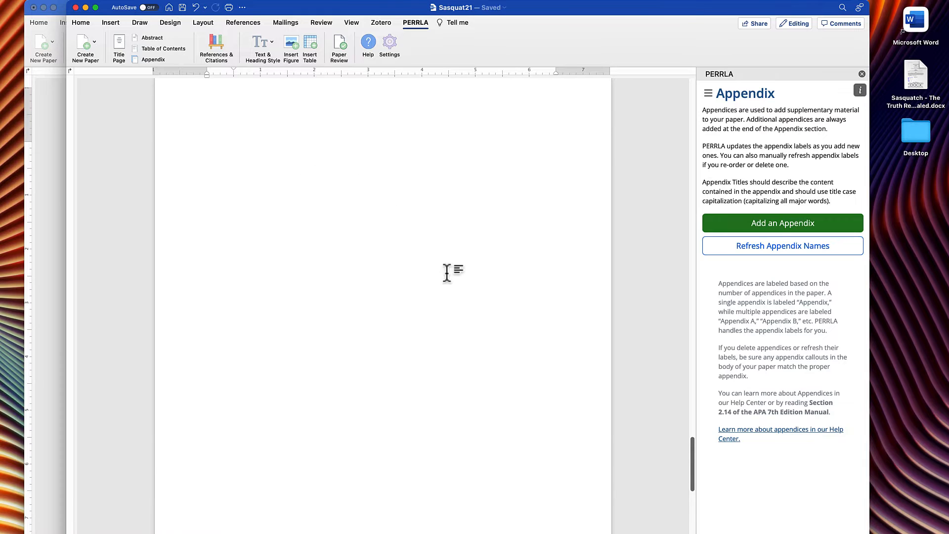
scroll(435, 269, down, 1)
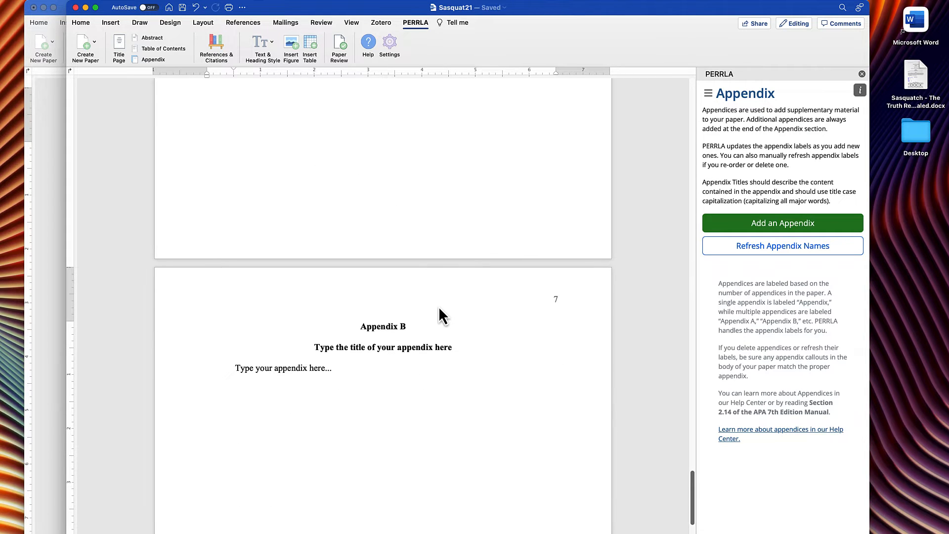
scroll(438, 305, up, 20)
scroll(430, 316, down, 7)
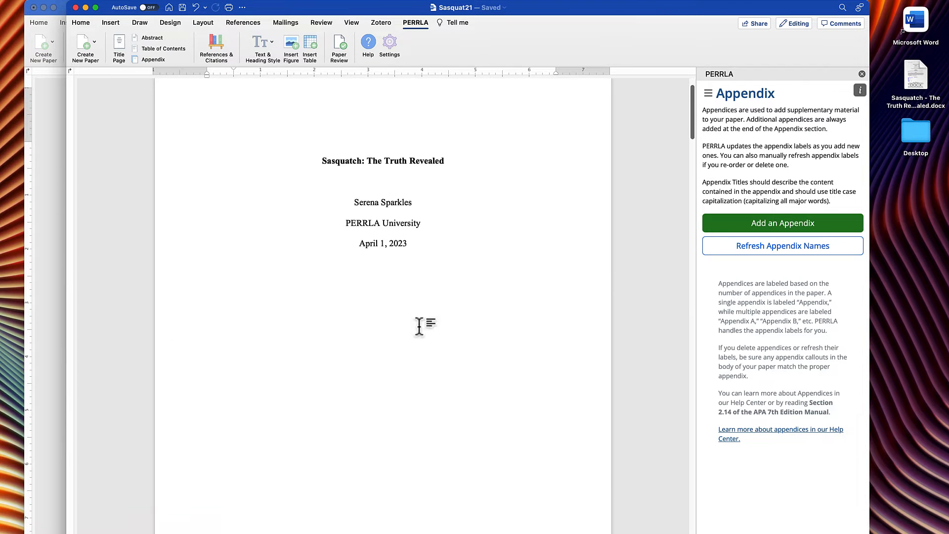
scroll(419, 326, down, 15)
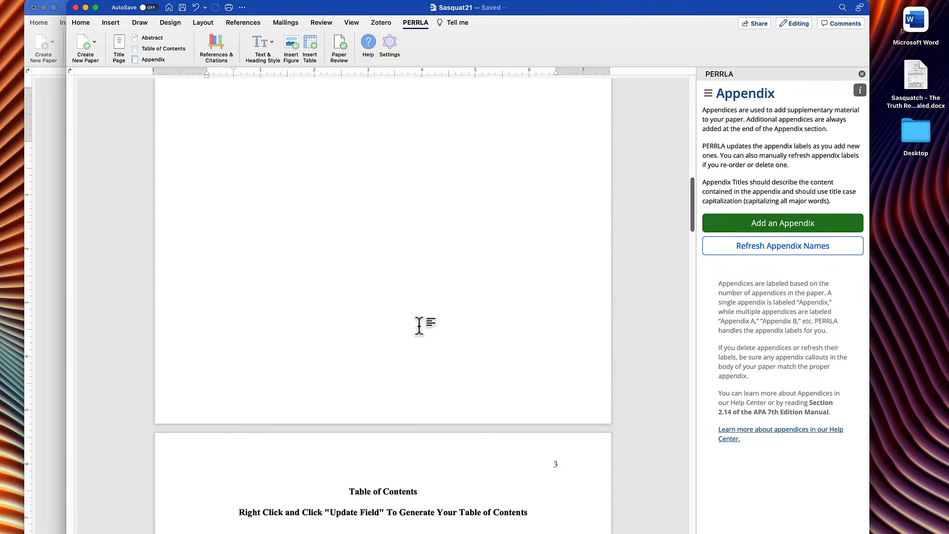
scroll(419, 326, down, 10)
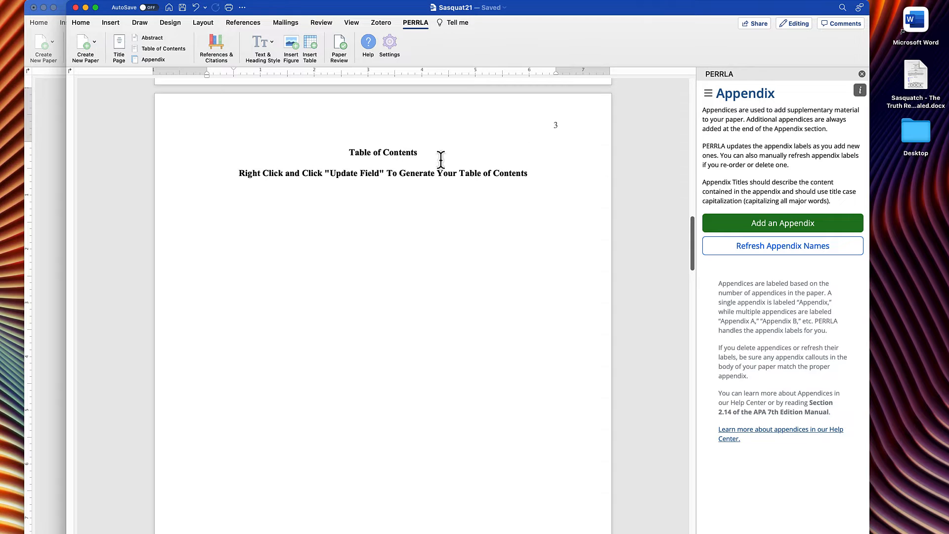
scroll(452, 188, down, 20)
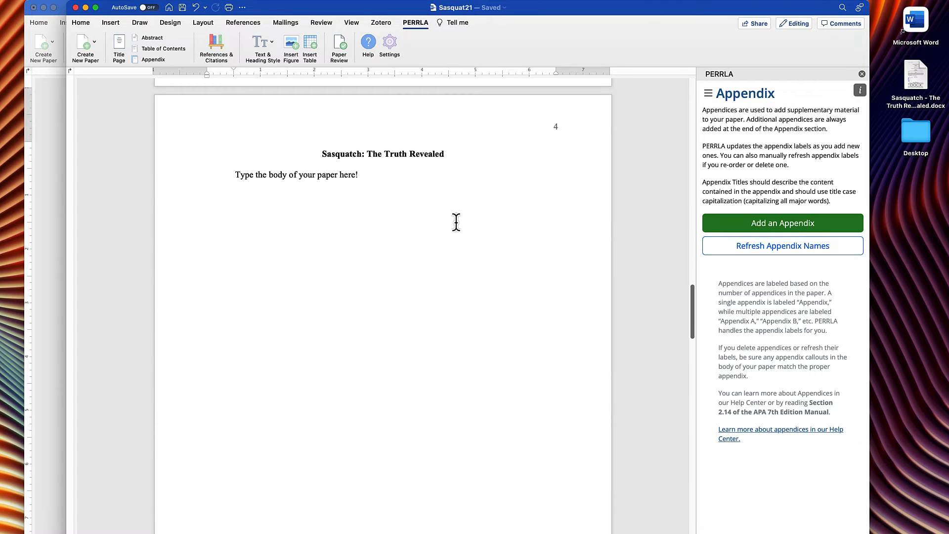
scroll(457, 219, down, 20)
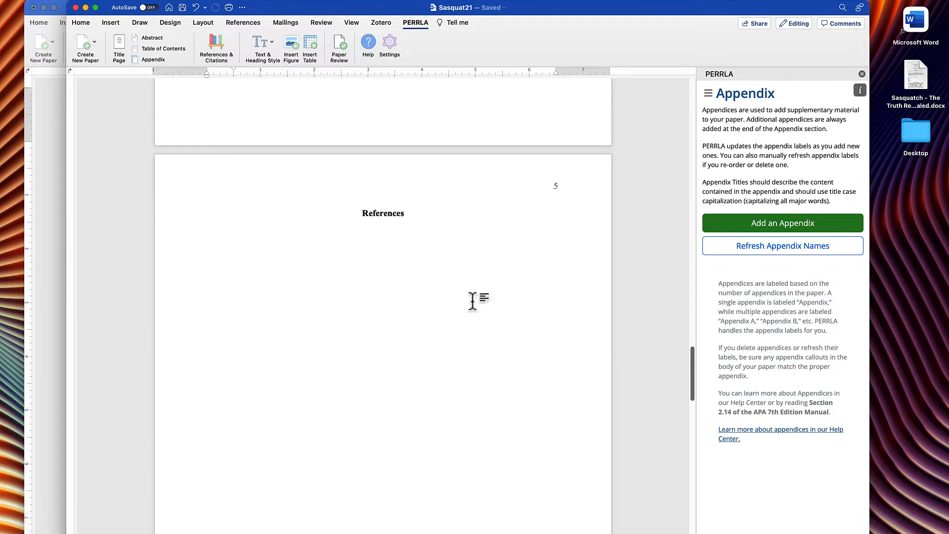
scroll(472, 303, down, 20)
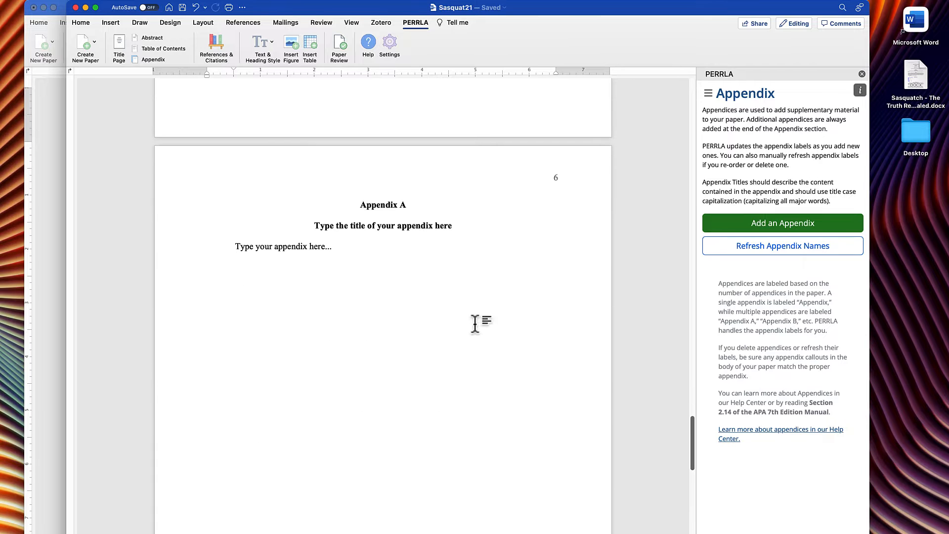
scroll(474, 318, up, 20)
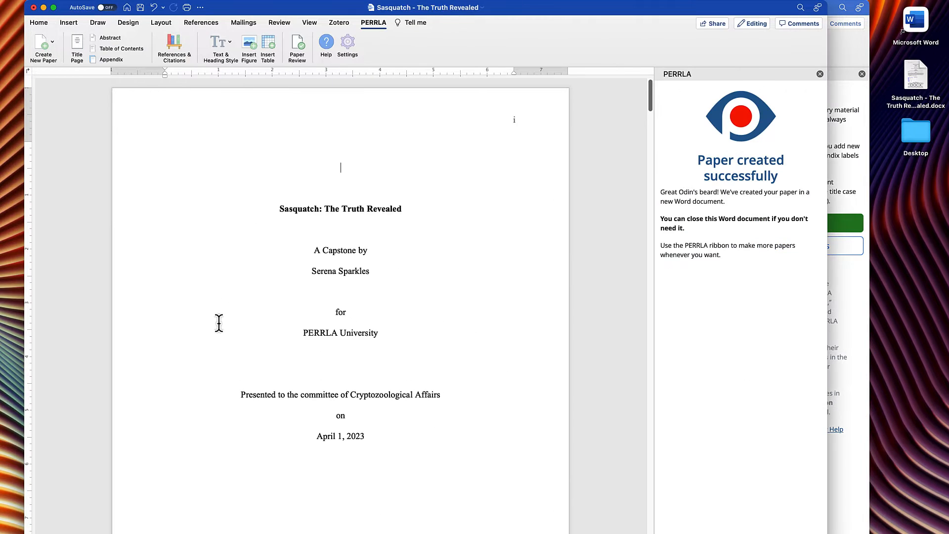
Examine the title page, acknowledgements and abstract in the "Sasquatch - The Truth Revealed" capstone document.
scroll(219, 322, down, 5)
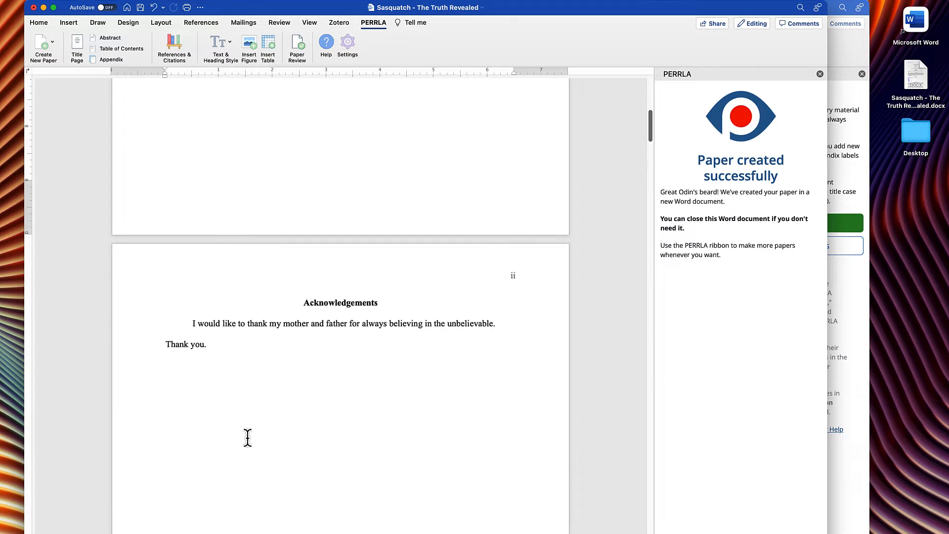
scroll(253, 431, down, 10)
scroll(258, 432, up, 15)
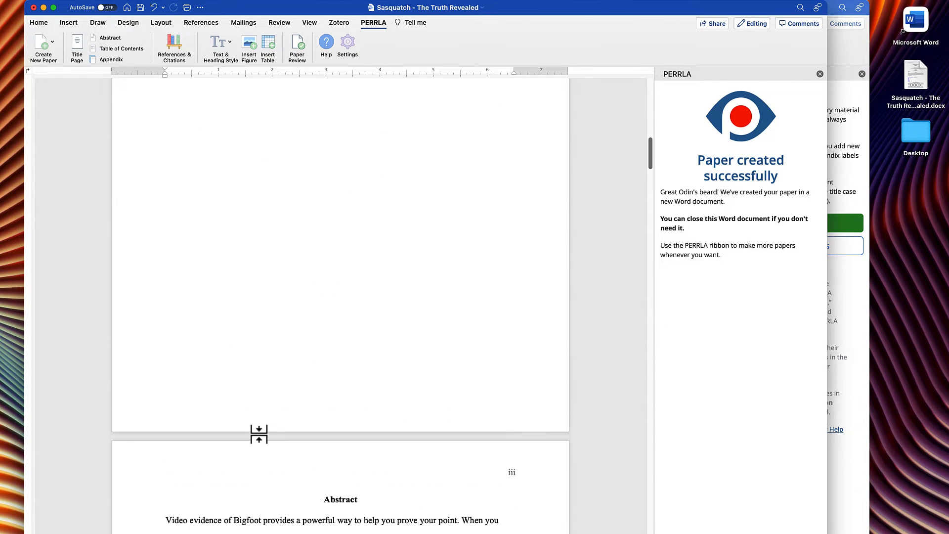
scroll(259, 434, up, 5)
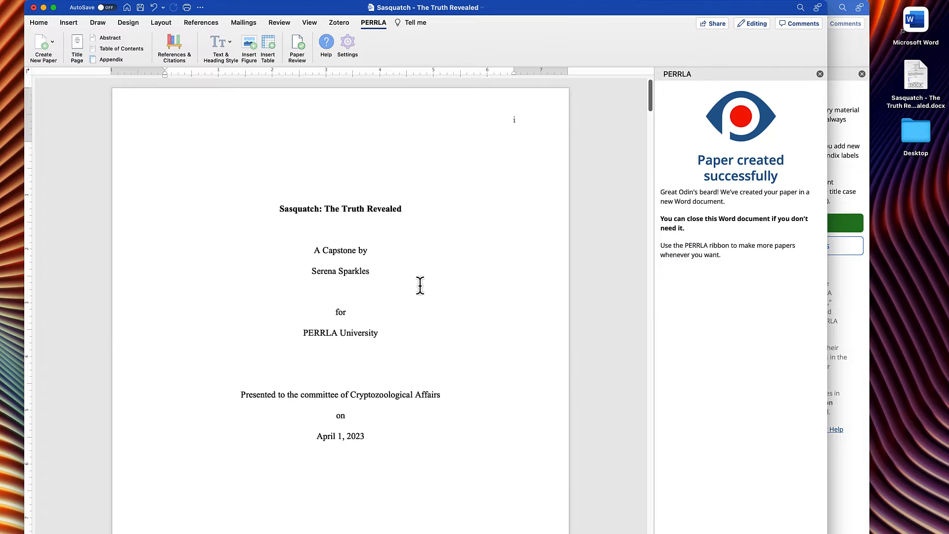
scroll(421, 289, down, 10)
scroll(421, 499, down, 15)
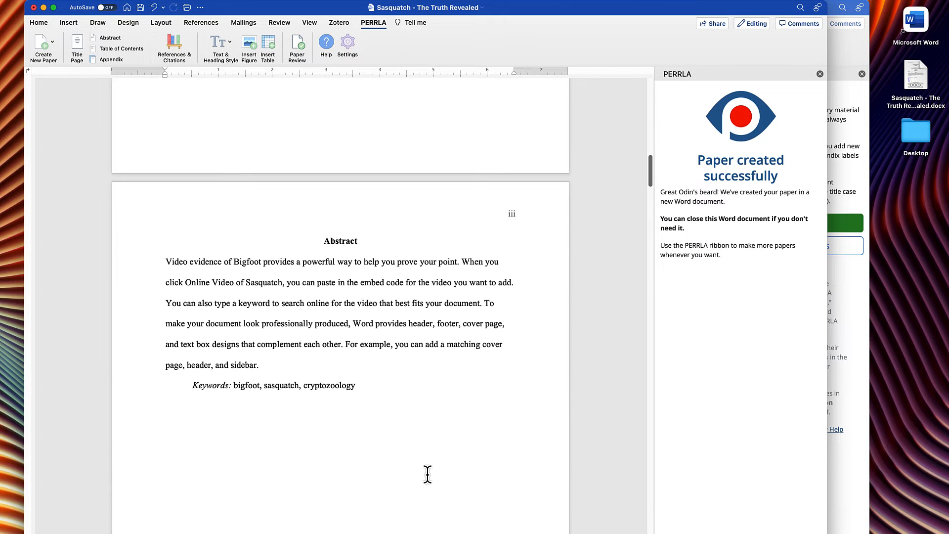
Return to the Sasquat21 paper and show its formatting marks.
click(835, 346)
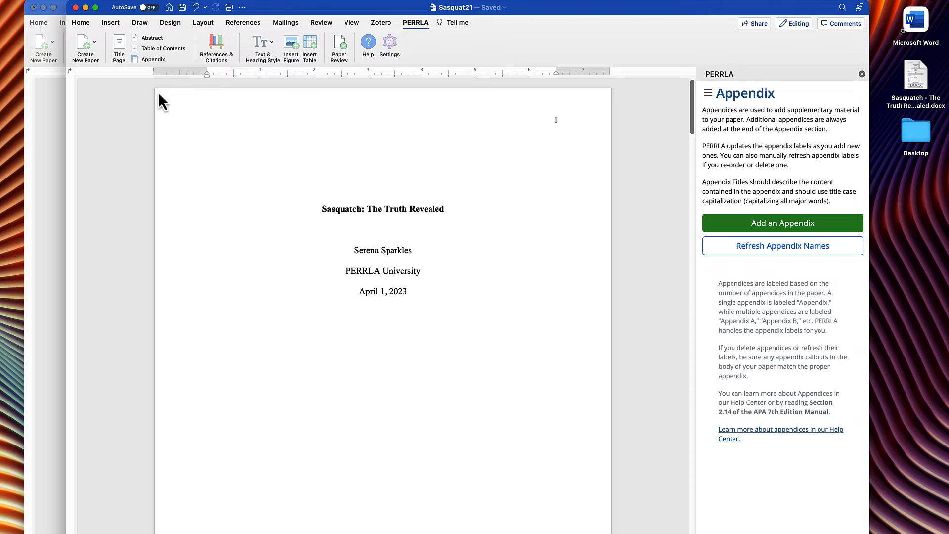
click(85, 26)
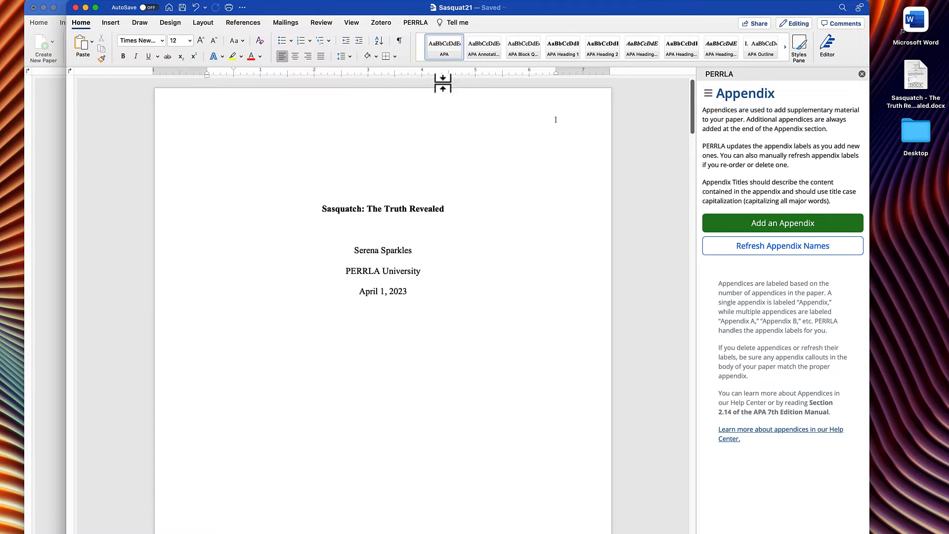
click(400, 44)
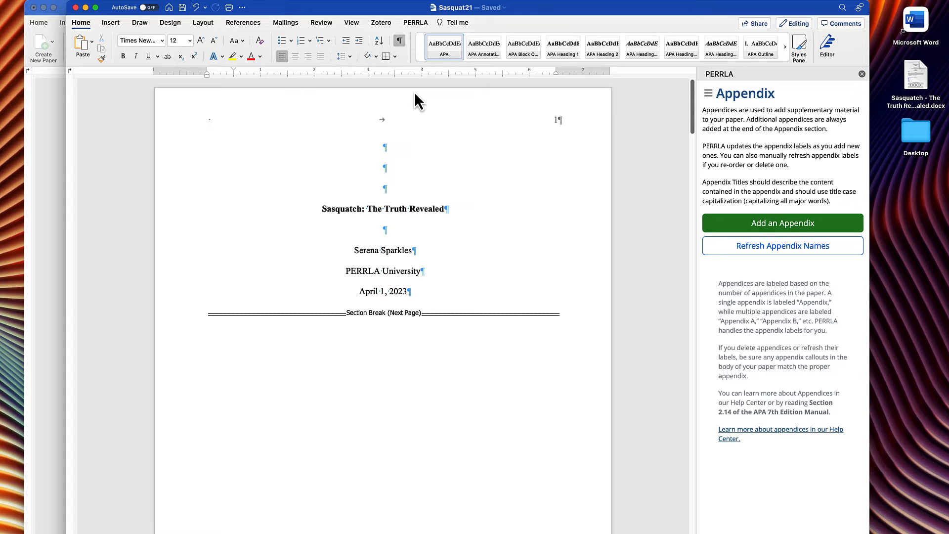
Inspect the blank paragraphs and the section break on the title page, and hide the formatting marks.
click(393, 154)
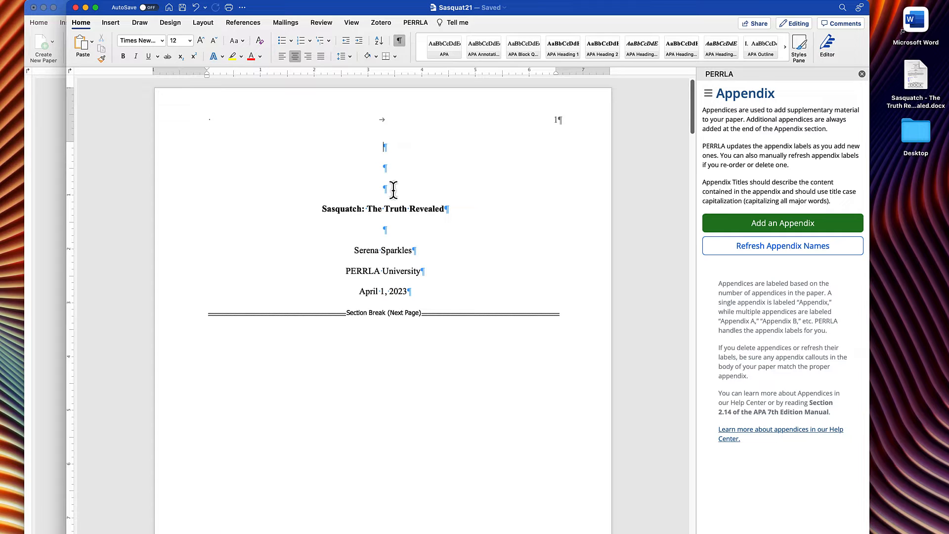
click(387, 230)
scroll(370, 329, down, 10)
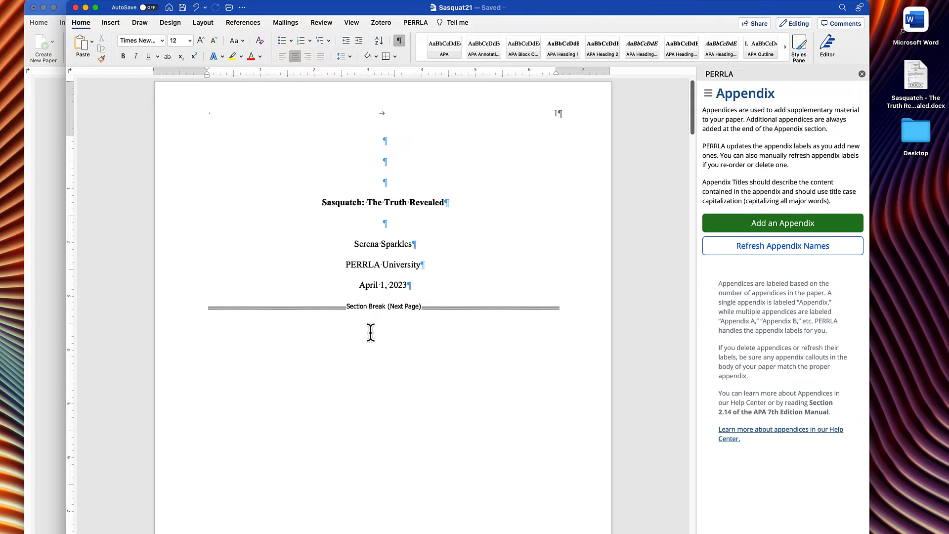
scroll(384, 359, up, 10)
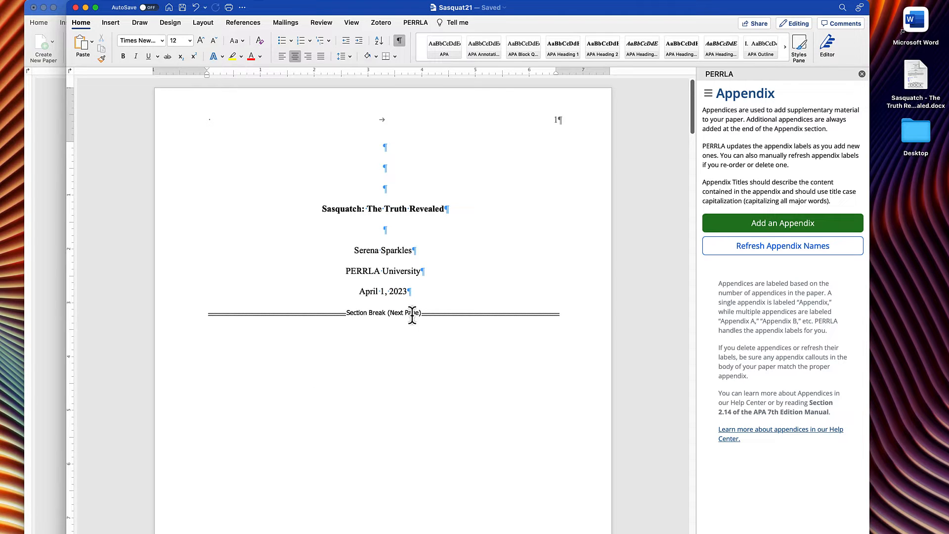
click(400, 40)
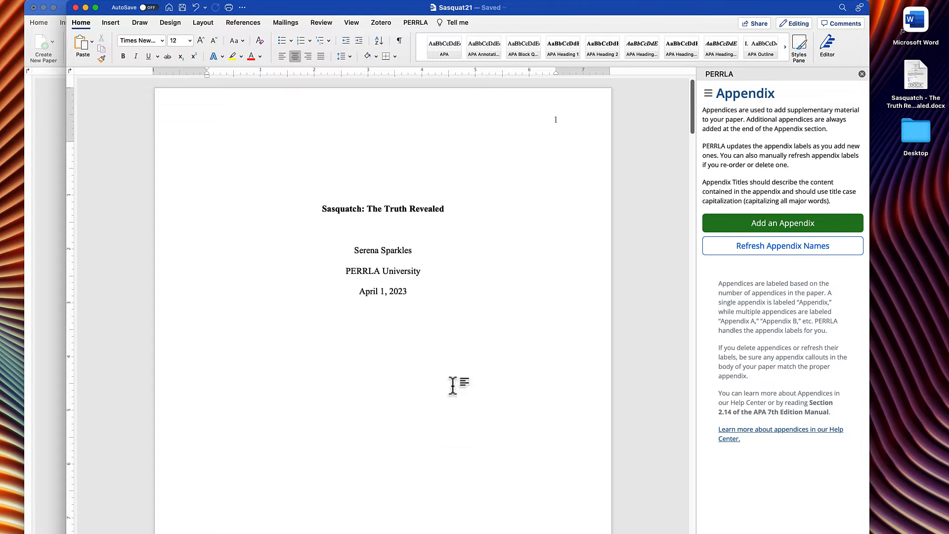
Show the formatting marks and inspect the section breaks on the title page and the abstract page.
click(399, 40)
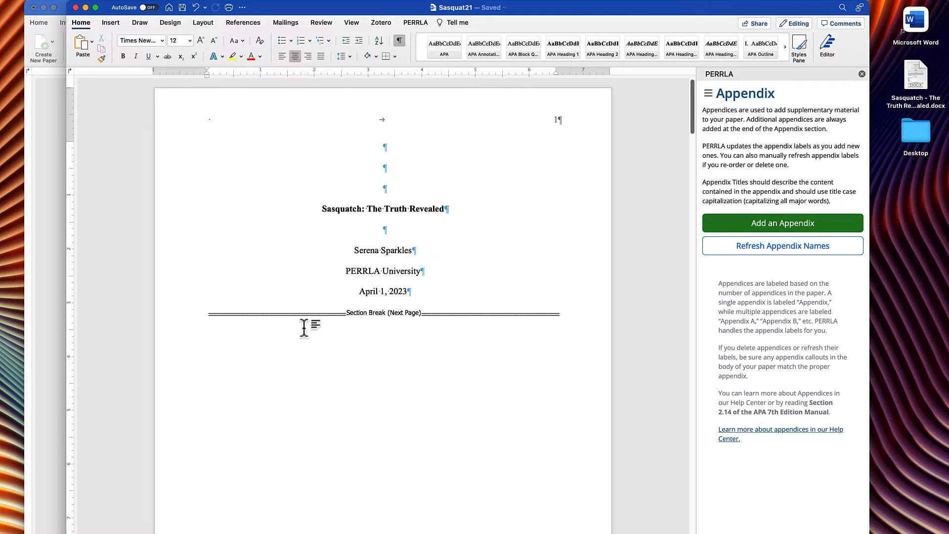
scroll(307, 329, down, 10)
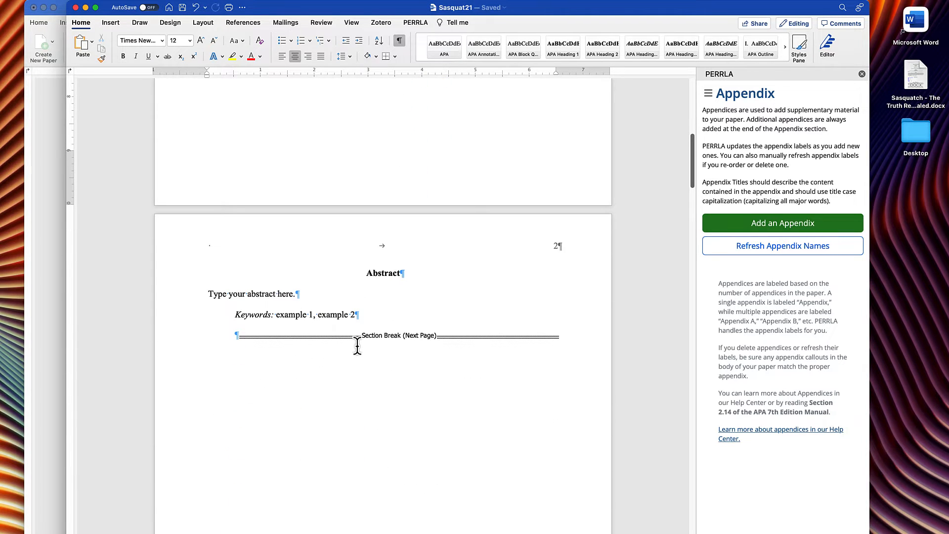
scroll(365, 333, down, 3)
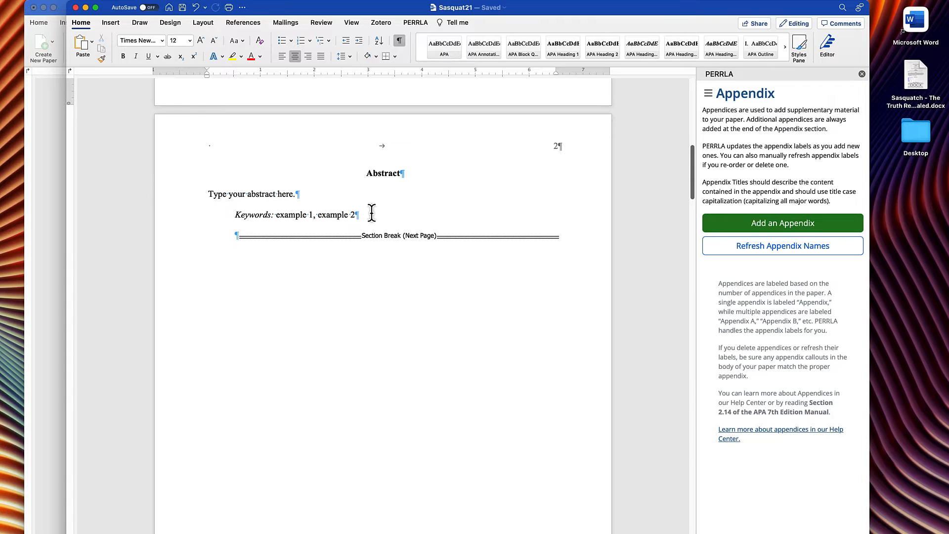
click(299, 192)
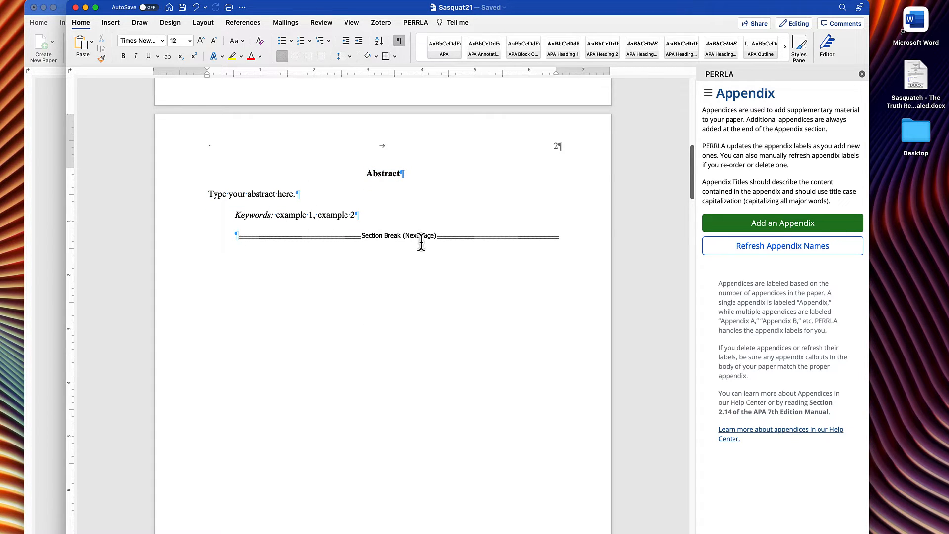
Insert a paragraph after the table of contents placeholder text to move the section break onto its own line.
scroll(423, 241, down, 3)
scroll(422, 241, down, 10)
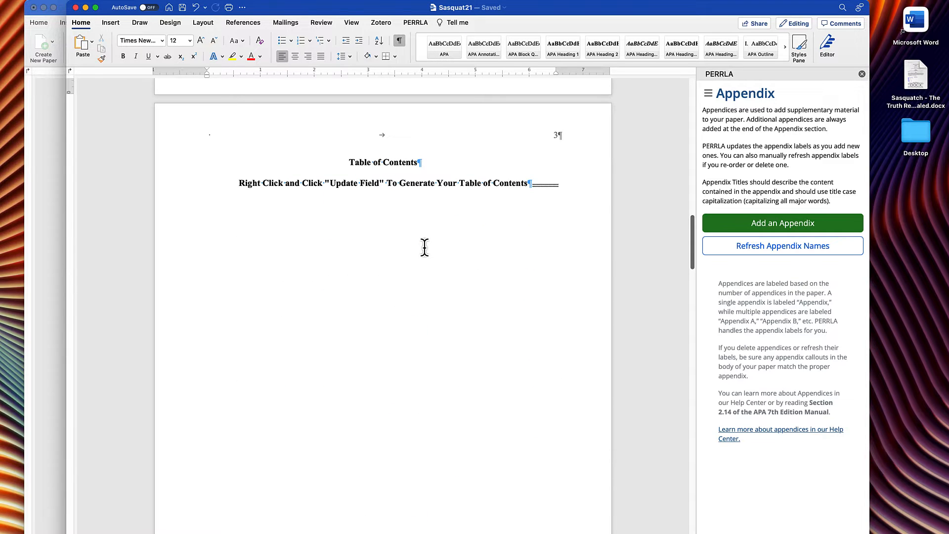
click(614, 192)
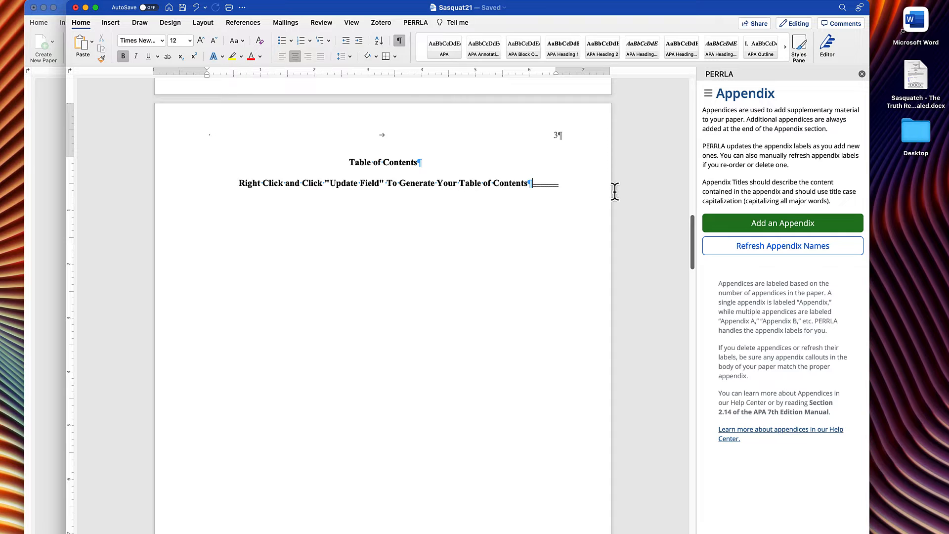
key(Return)
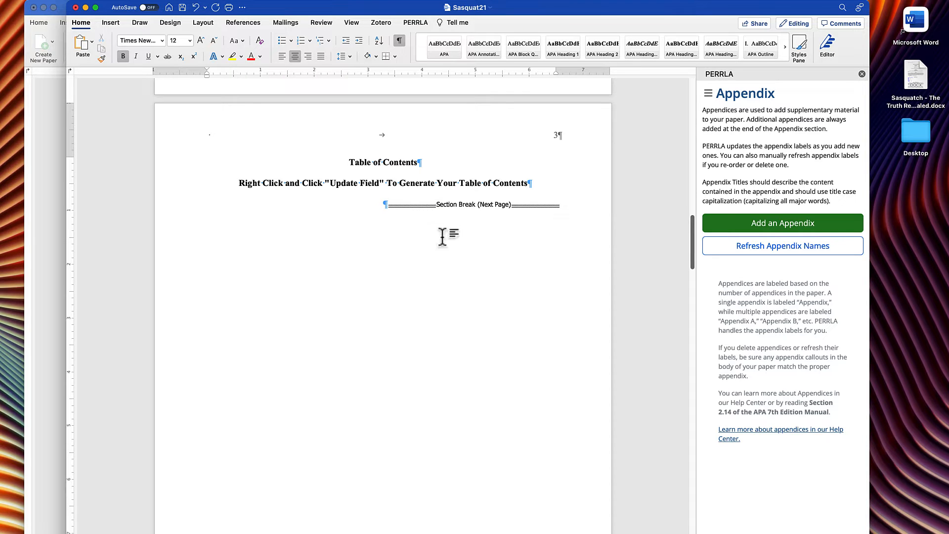
Examine the section breaks on the body and references pages and the page break between Appendix A and Appendix B.
scroll(429, 312, down, 10)
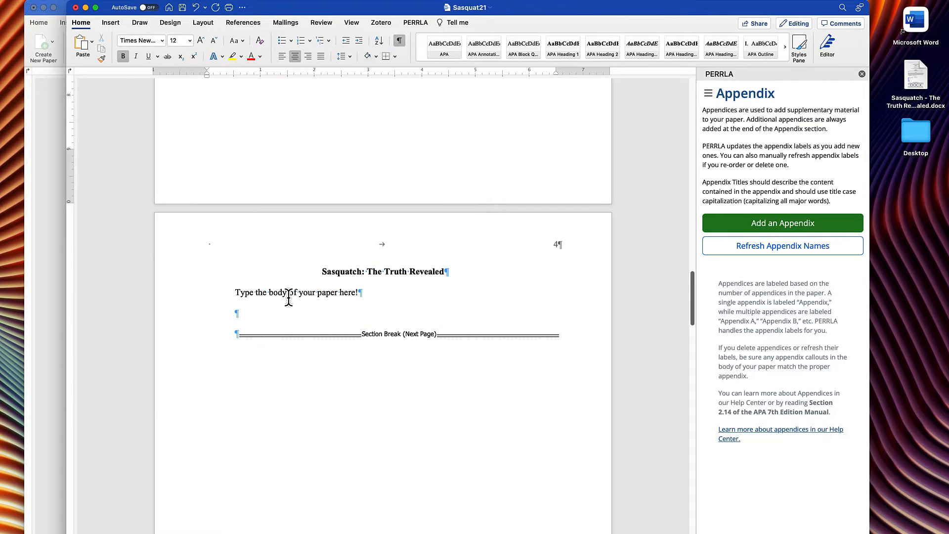
click(285, 322)
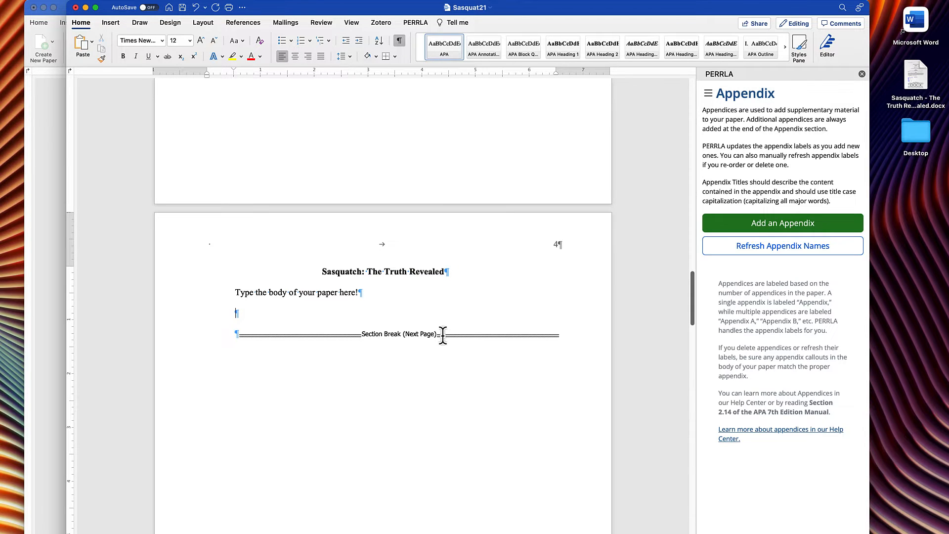
scroll(444, 333, down, 10)
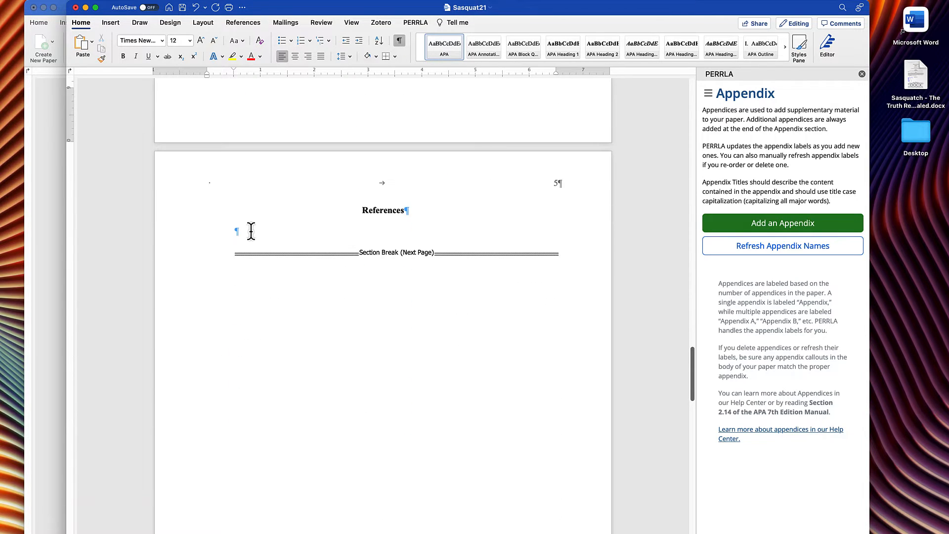
click(325, 225)
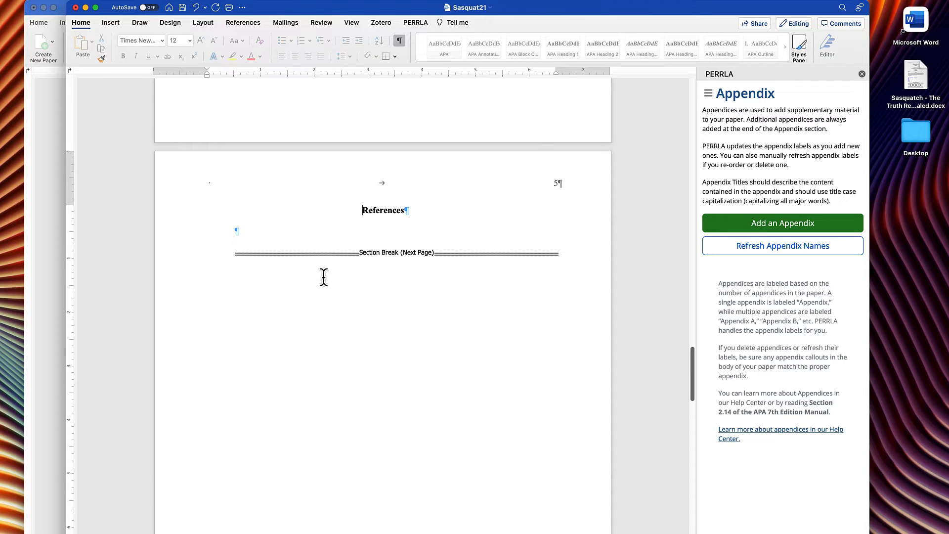
click(347, 295)
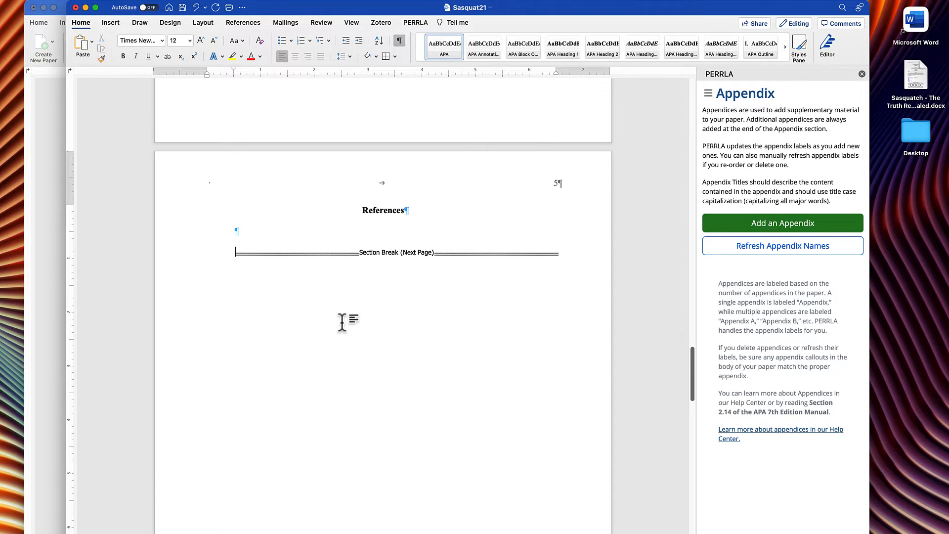
scroll(348, 323, down, 10)
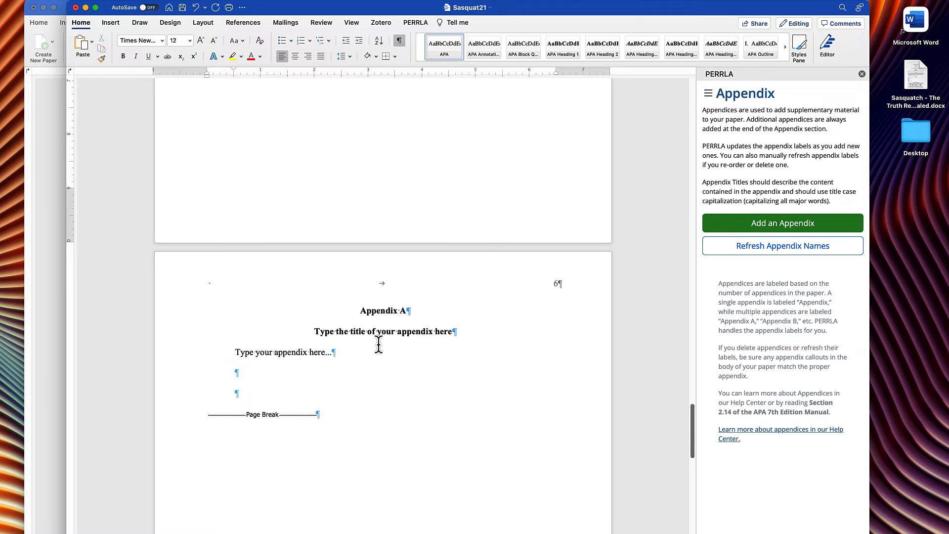
scroll(383, 346, down, 10)
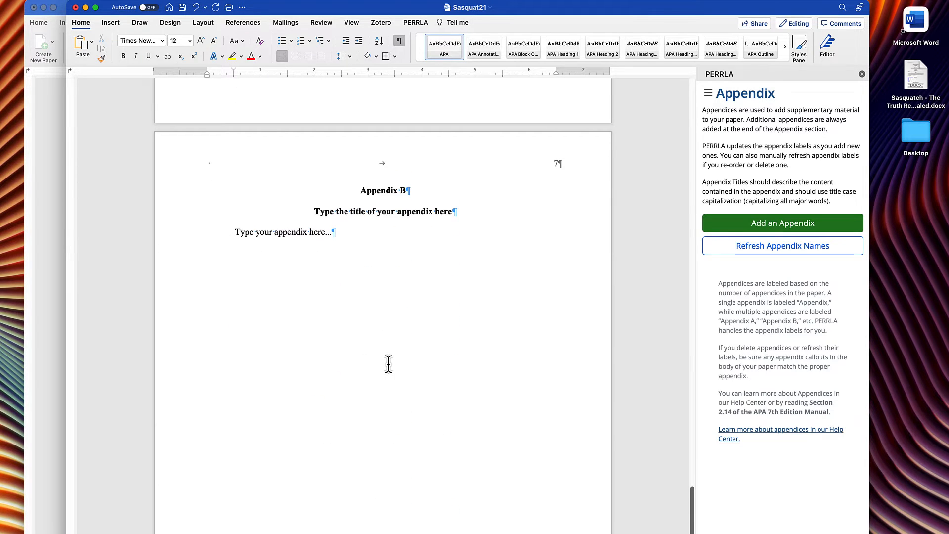
scroll(388, 365, up, 10)
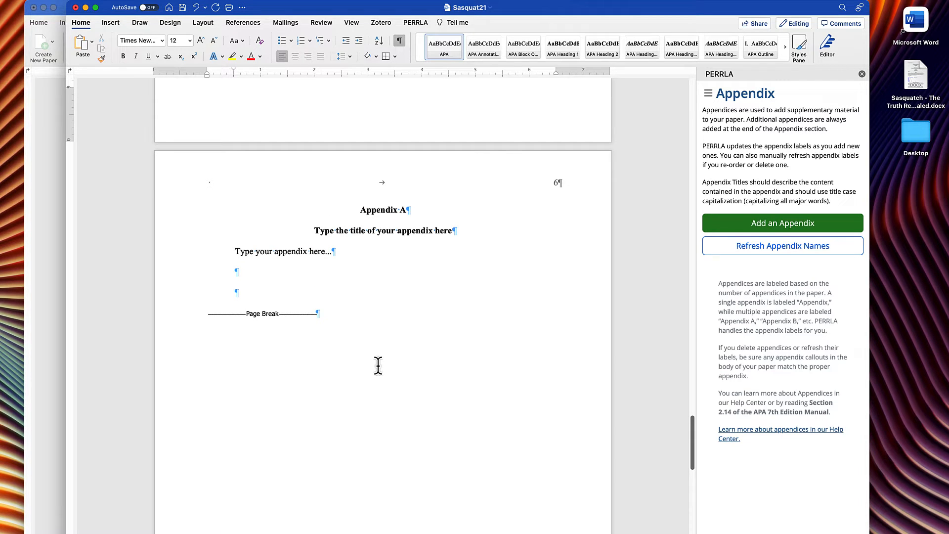
click(204, 312)
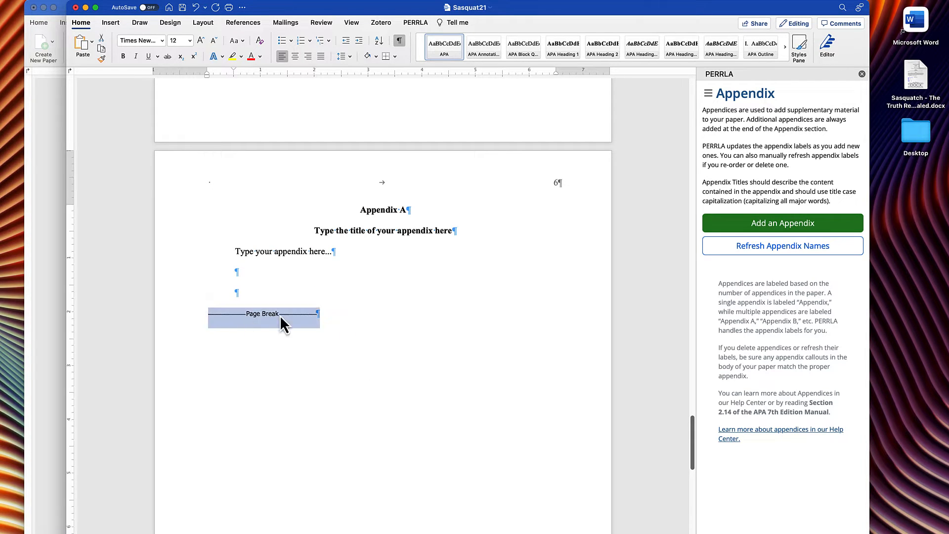
click(324, 295)
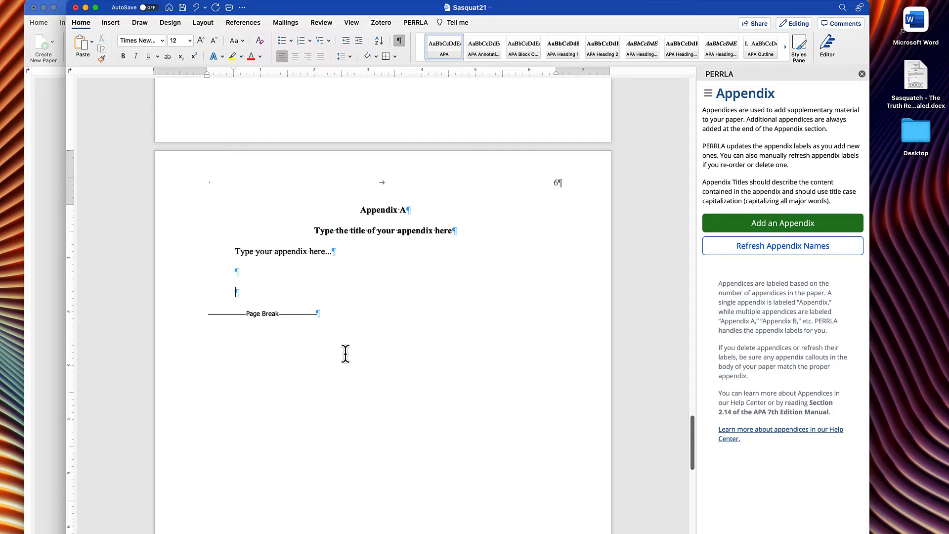
scroll(346, 353, up, 3)
scroll(346, 354, up, 15)
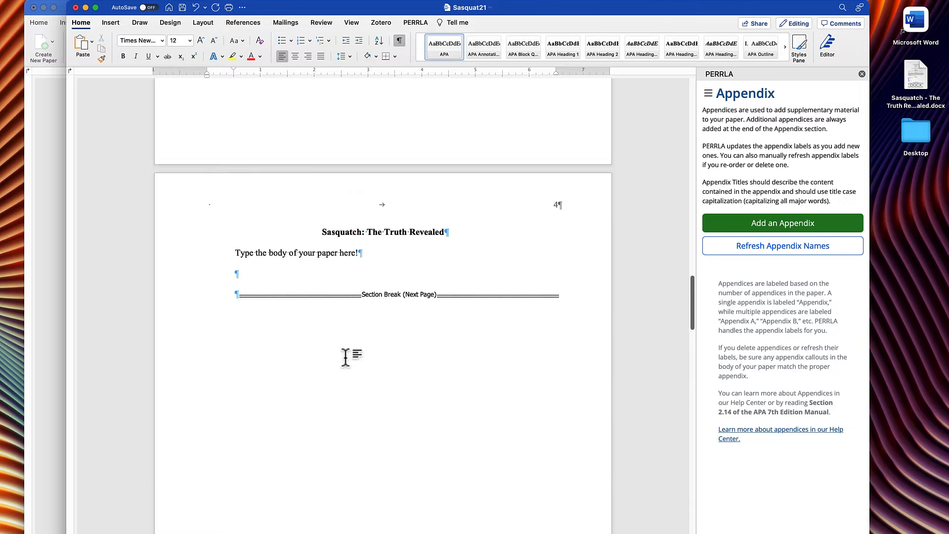
scroll(346, 357, up, 10)
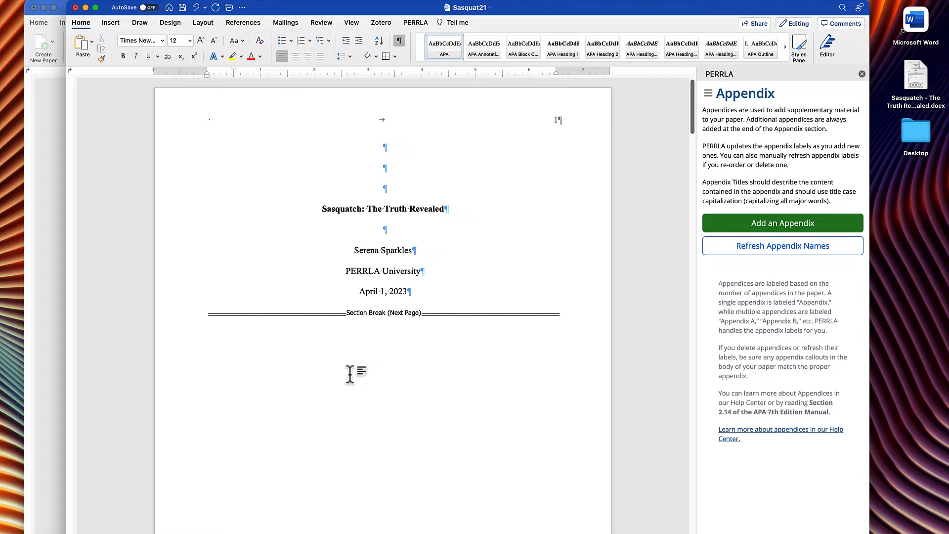
Insert a Section Break (Next Page) directly before the Abstract heading to create a new page after the title page.
scroll(369, 380, down, 2)
scroll(369, 386, down, 8)
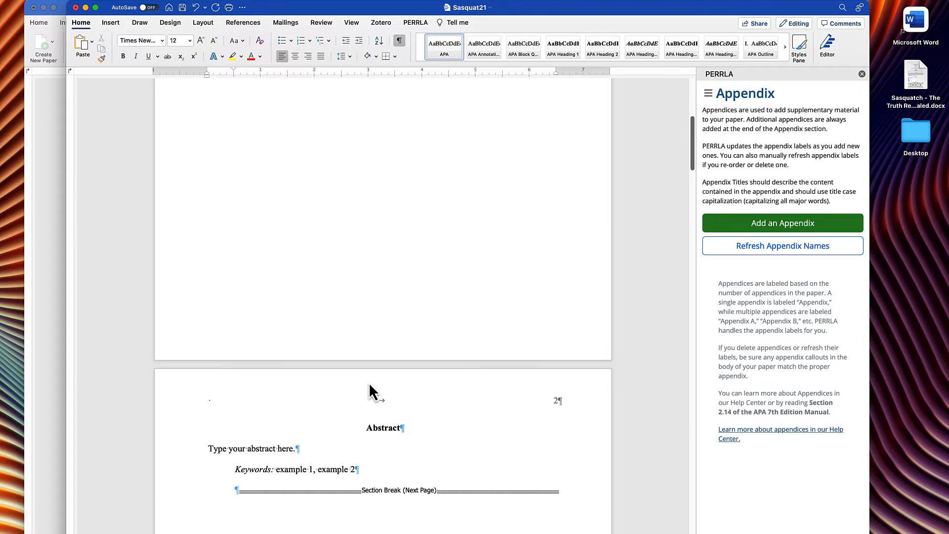
scroll(383, 324, up, 10)
scroll(413, 354, down, 10)
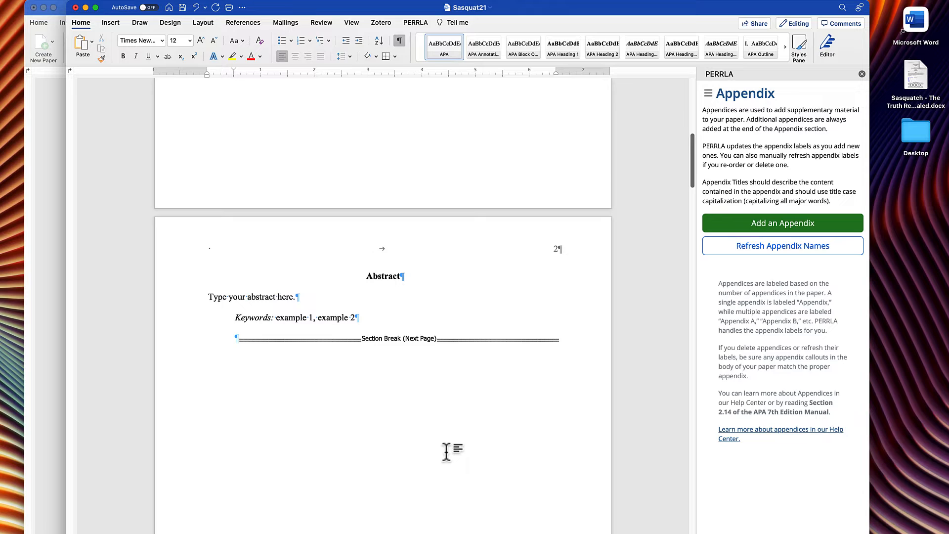
click(363, 281)
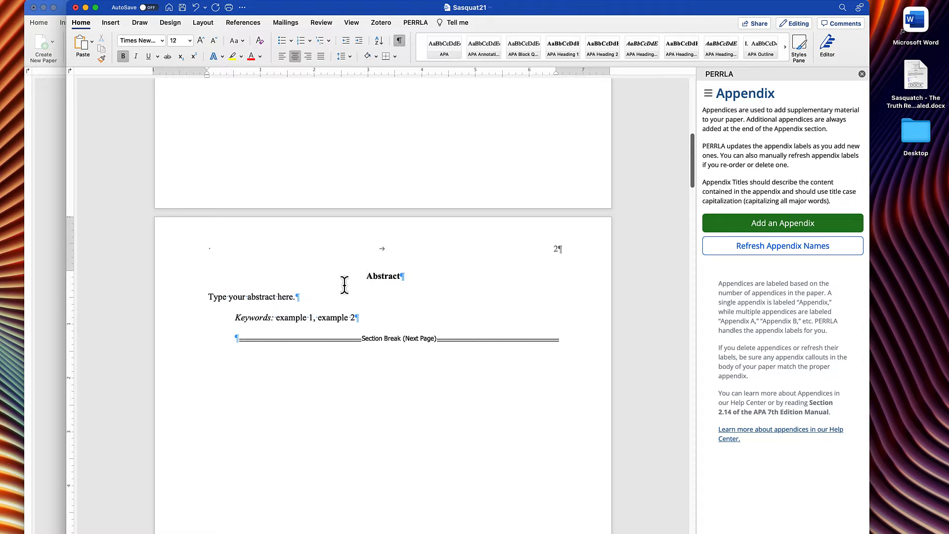
click(110, 23)
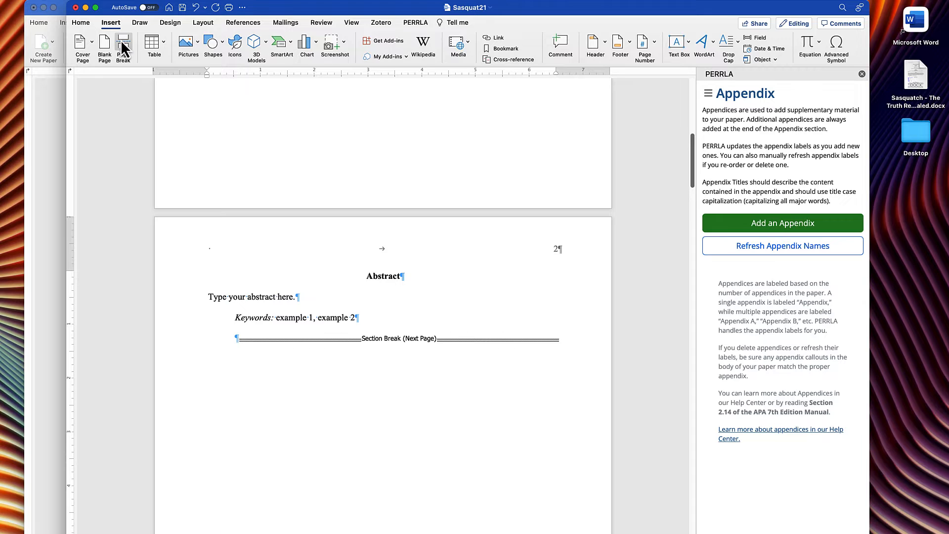
click(132, 5)
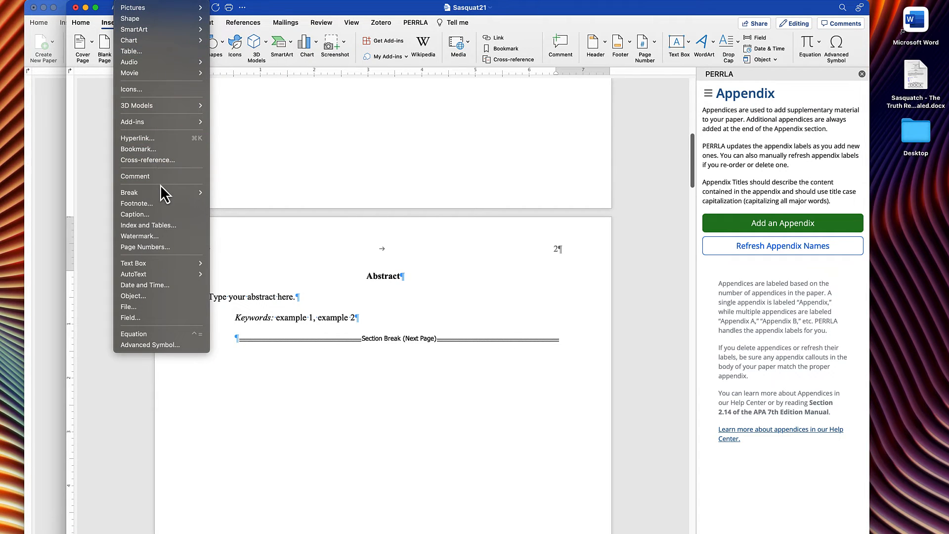
mouse_move(159, 193)
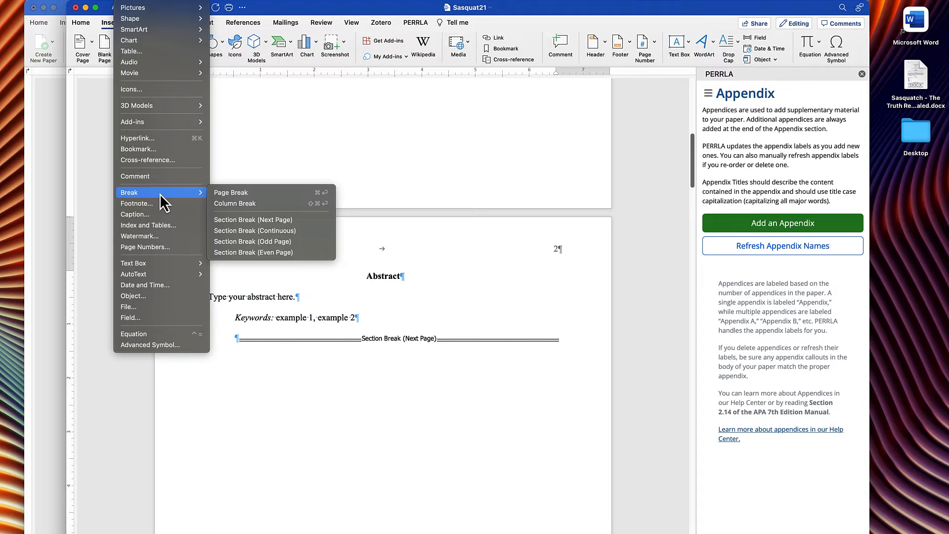
click(128, 7)
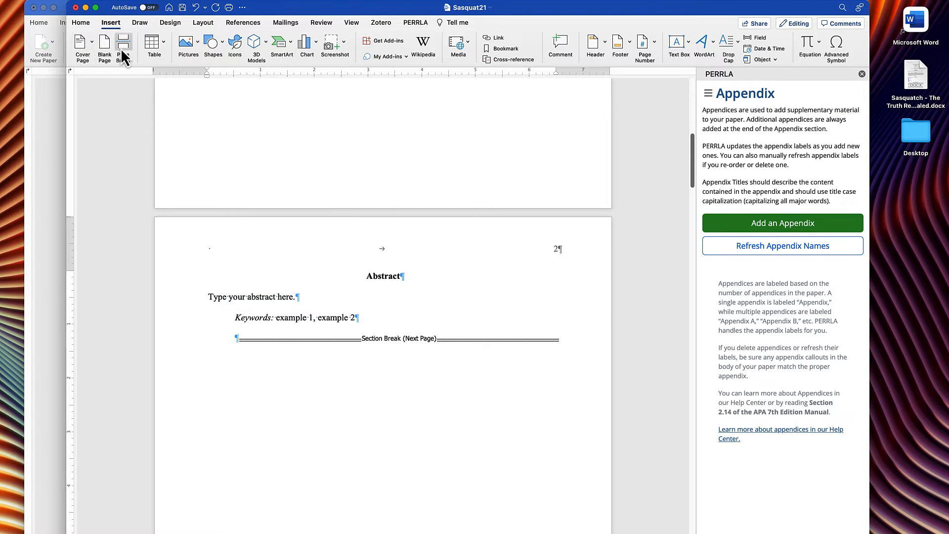
click(136, 5)
mouse_move(135, 29)
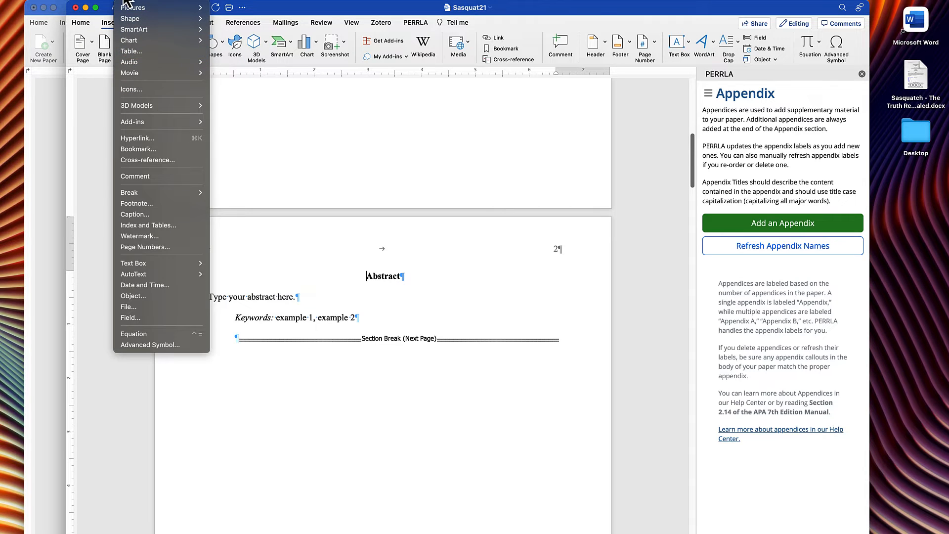
mouse_move(161, 192)
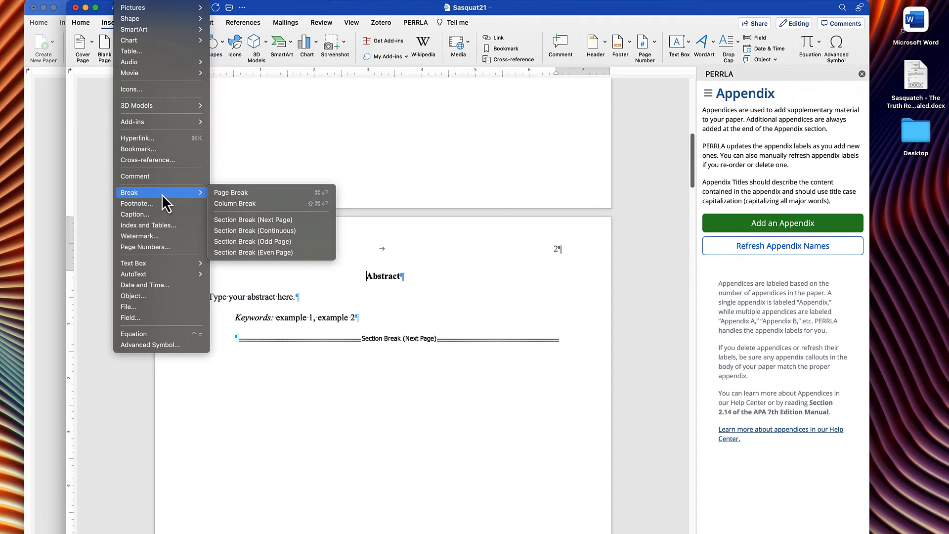
click(296, 220)
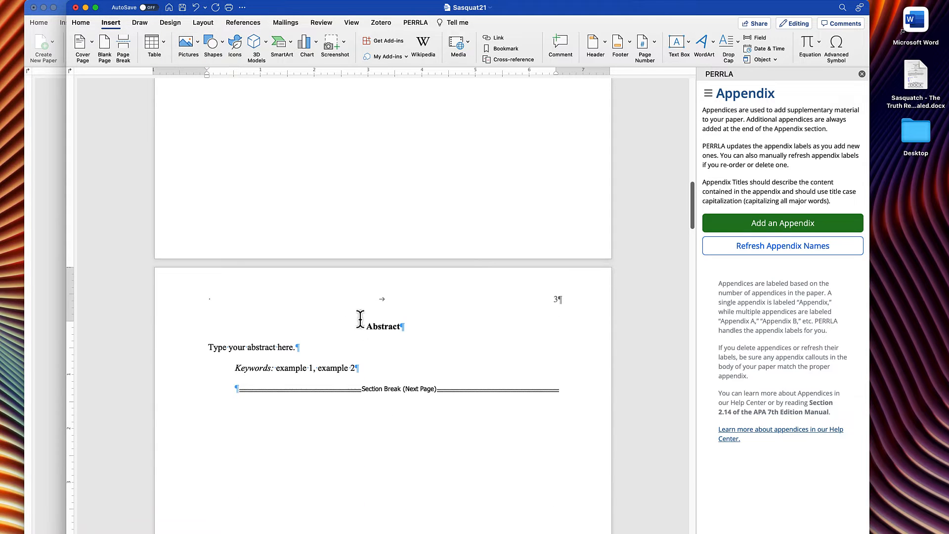
On the new blank page 2, add a centred "Acknowledgements" heading followed by an empty paragraph, above the section break.
scroll(360, 319, down, 1)
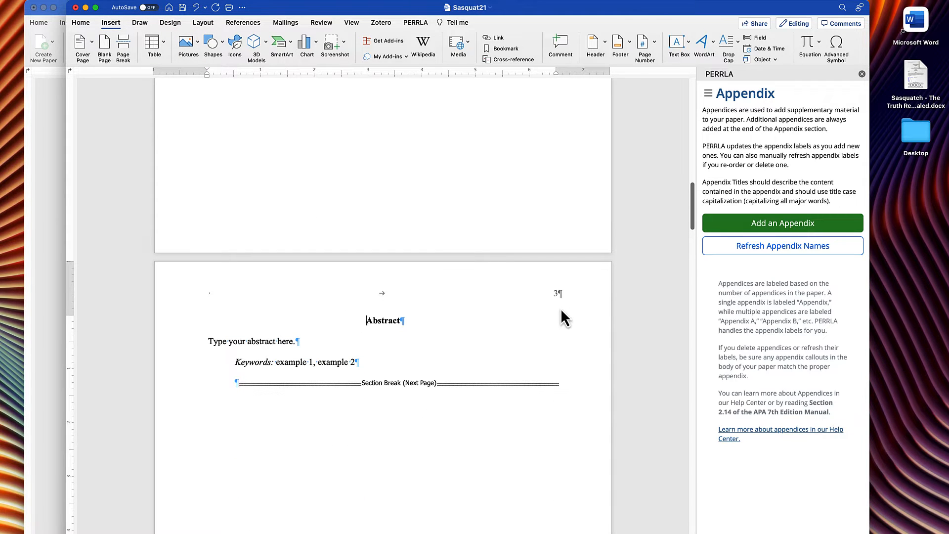
scroll(523, 297, up, 10)
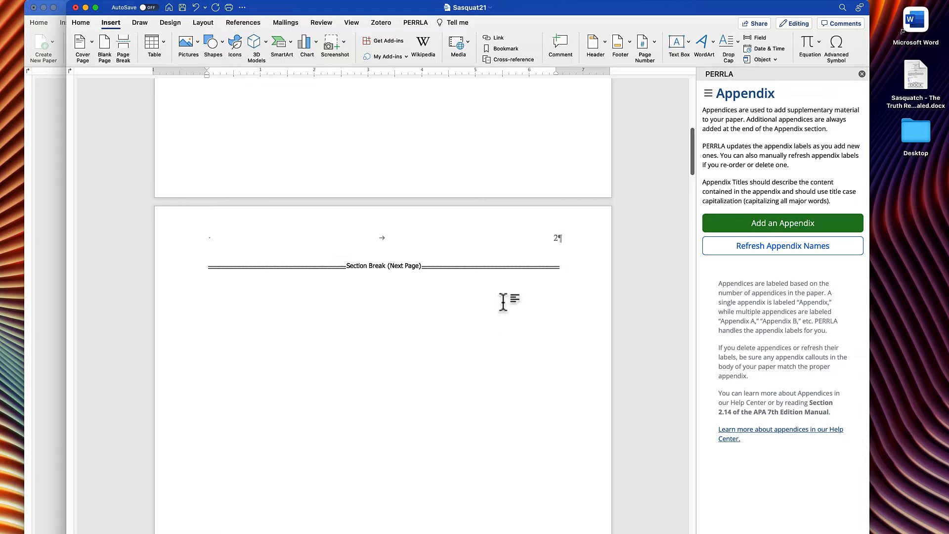
click(211, 260)
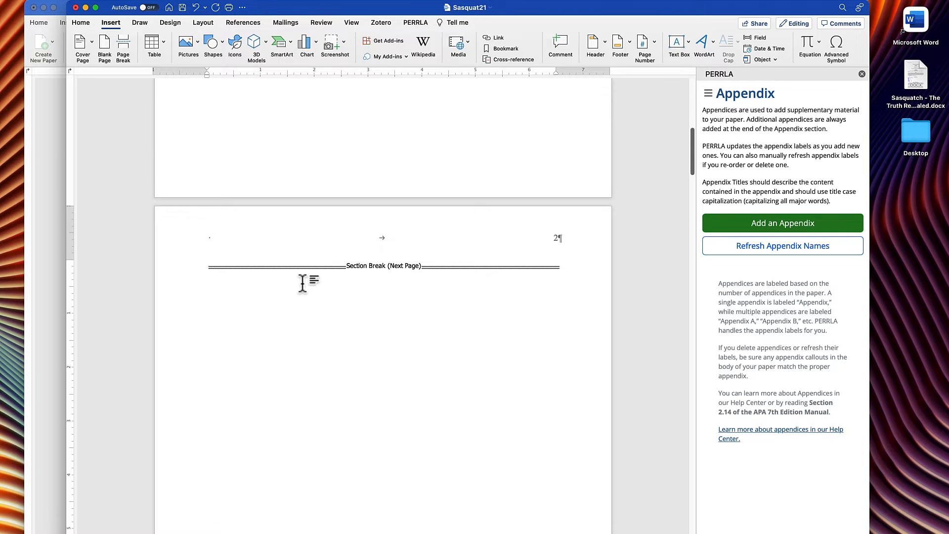
key(super+e)
key(Return)
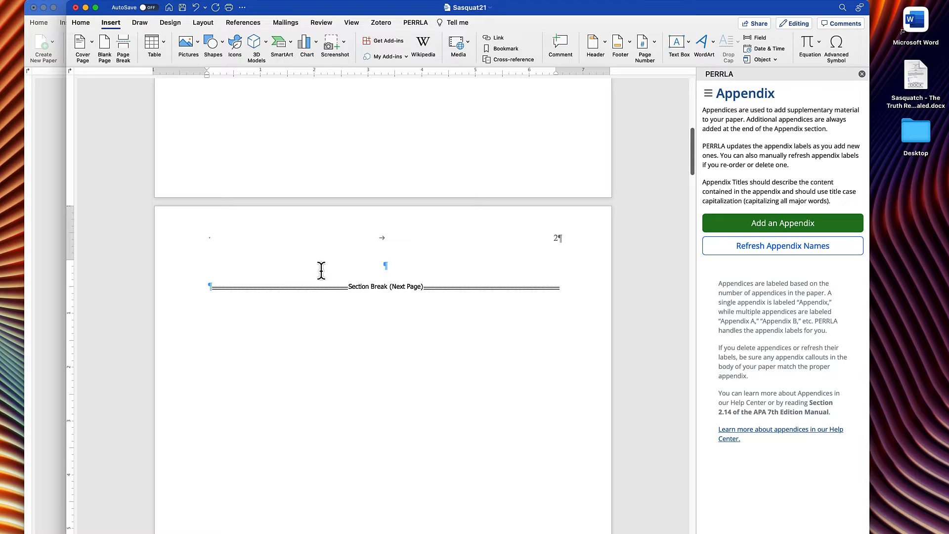
scroll(324, 277, up, 3)
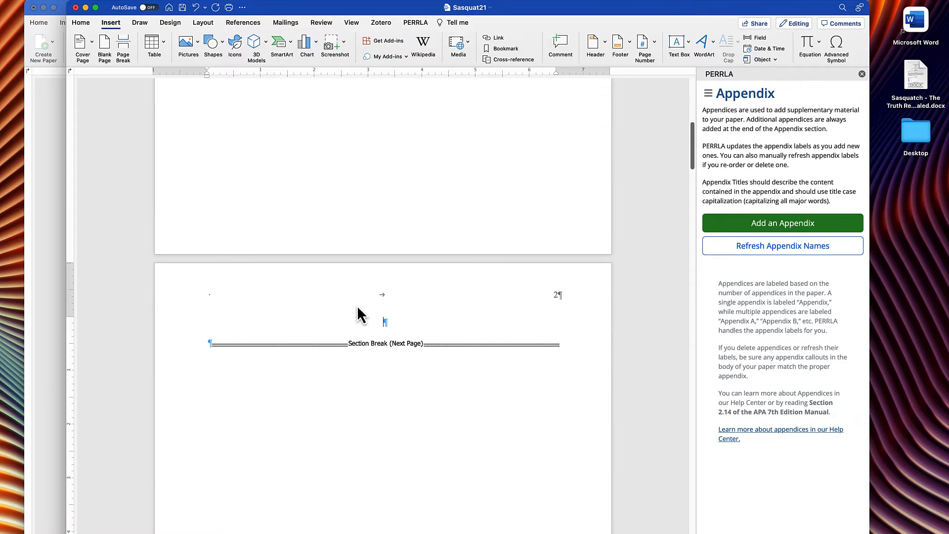
text(Acknowledgements)
key(Return)
Apply PERRLA's Heading 1 style to the Acknowledgements heading and close the PERRLA pane.
click(415, 23)
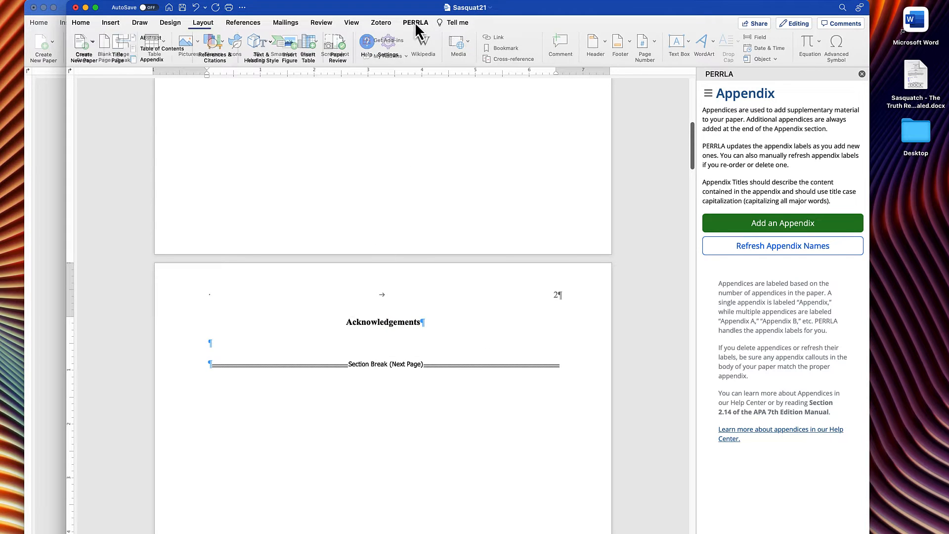
click(335, 47)
click(256, 45)
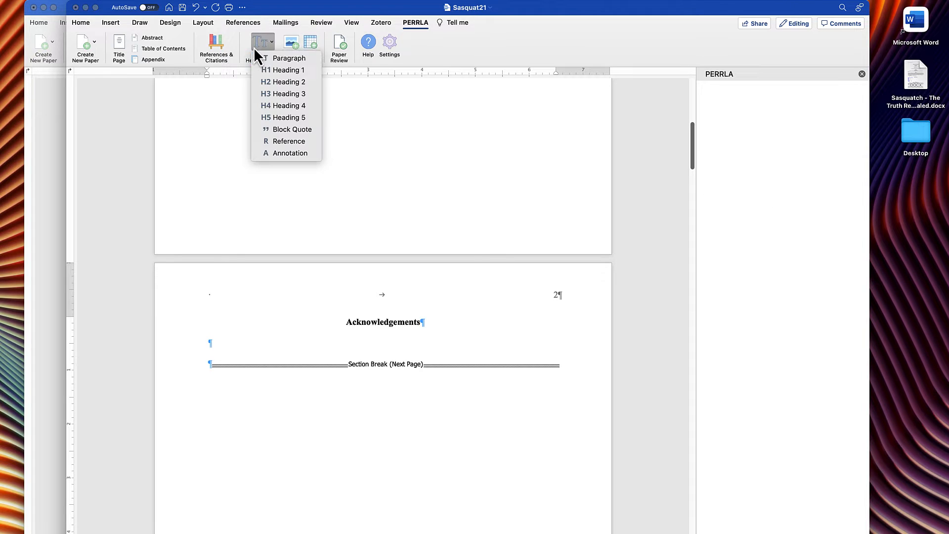
click(271, 70)
click(861, 73)
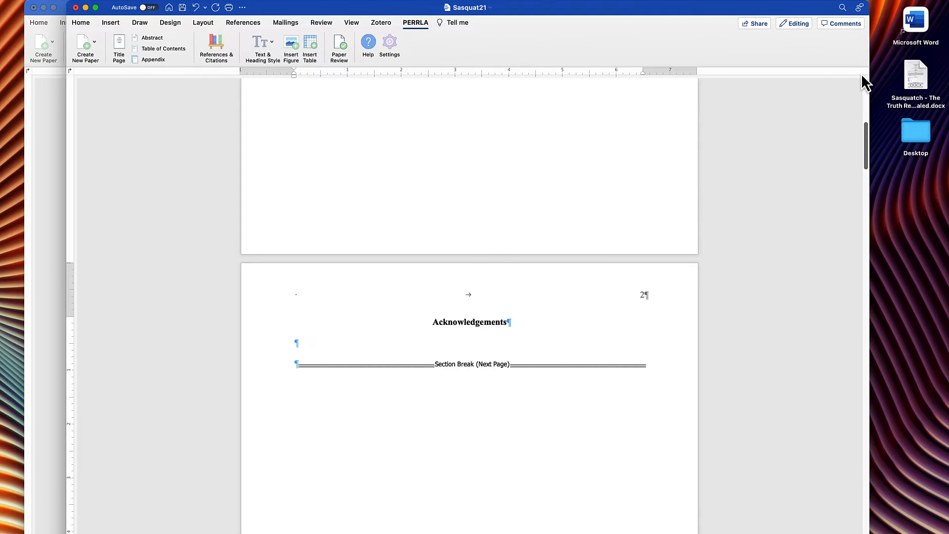
Indent the first line of the empty paragraph below the Acknowledgements heading and check the Abstract page that follows.
click(343, 344)
key(Tab)
scroll(334, 356, down, 5)
scroll(335, 356, down, 8)
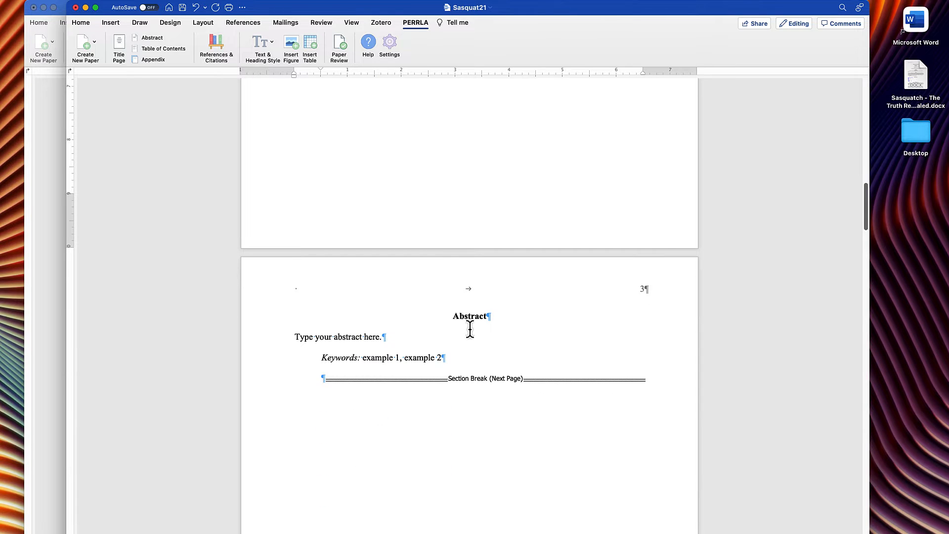
scroll(485, 324, up, 8)
scroll(446, 103, up, 1)
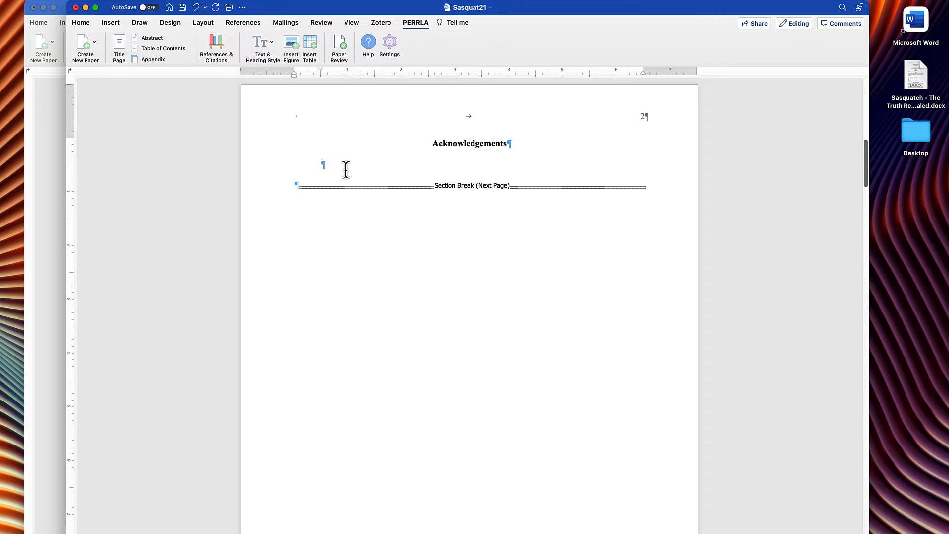
Add empty paragraphs below the Acknowledgements heading until the section break moves onto page 3.
key(Return)
key(Return)
key(Return)
key(Return)
key(Return)
key(Return)
key(Return)
key(Return)
key(Return)
key(Return)
key(Return)
key(Return)
key(Return)
key(Return)
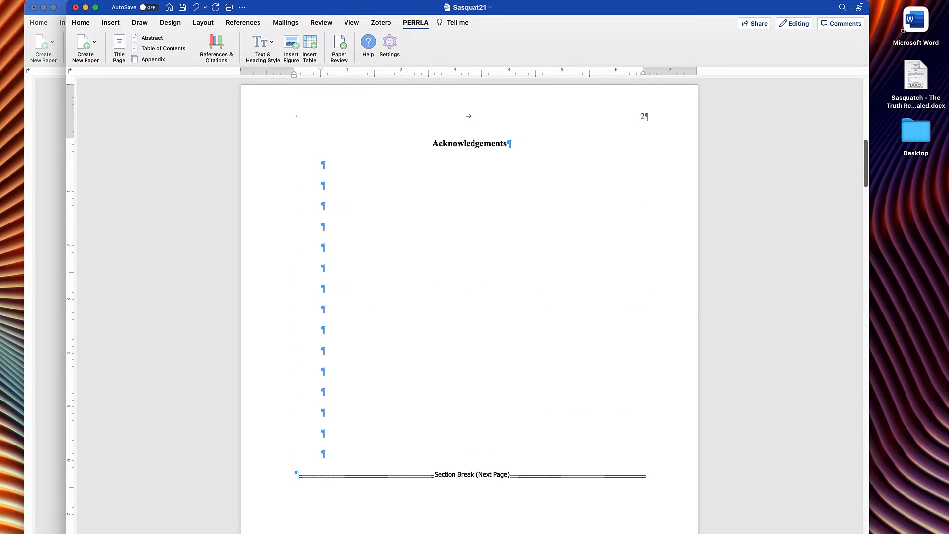
key(Return)
key(Return)
key(Return)
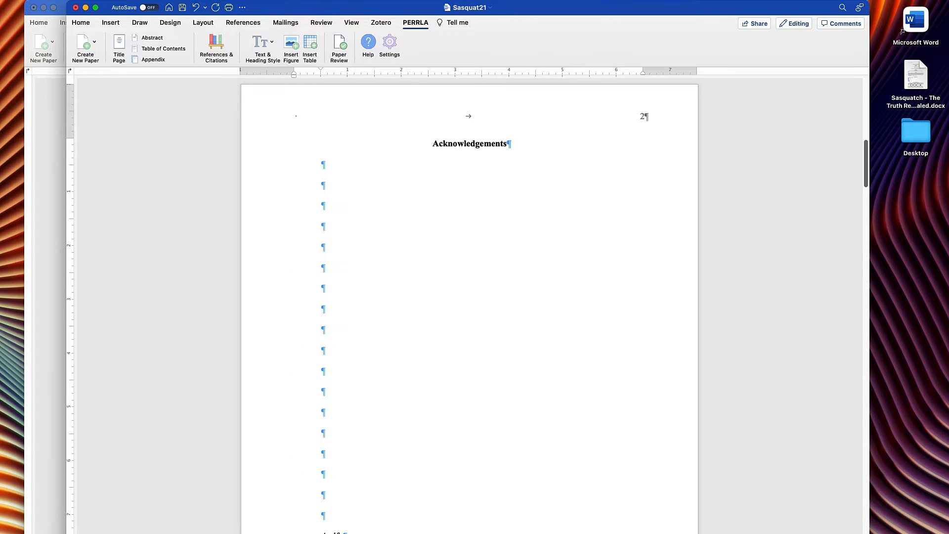
key(super+z)
scroll(351, 192, down, 5)
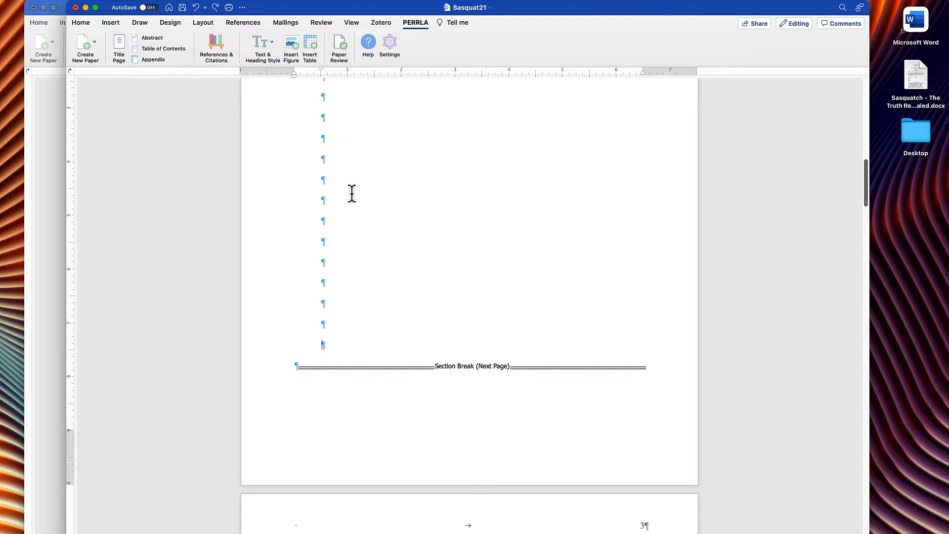
key(Return)
key(Return)
key(Return)
key(Return)
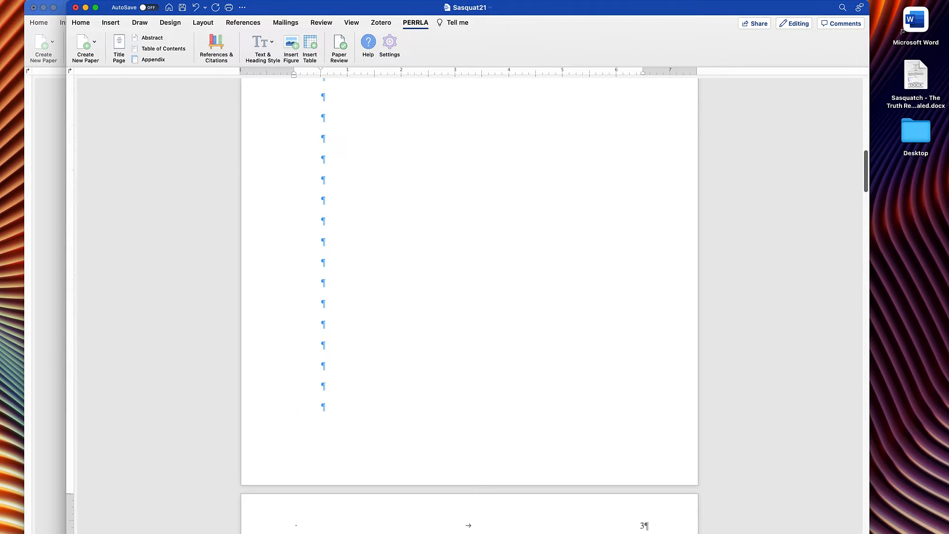
Insert several more empty paragraphs on page 3 above the section break.
scroll(351, 178, down, 5)
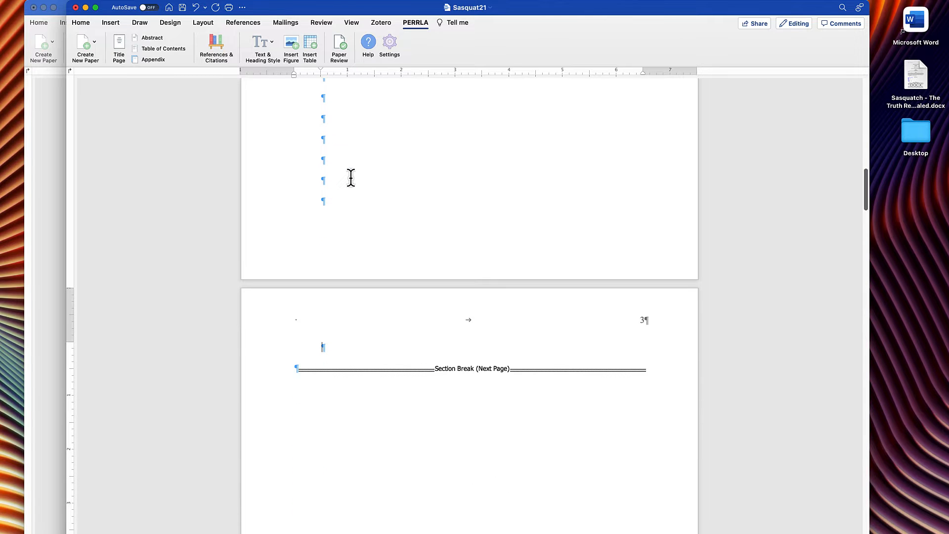
scroll(351, 178, down, 7)
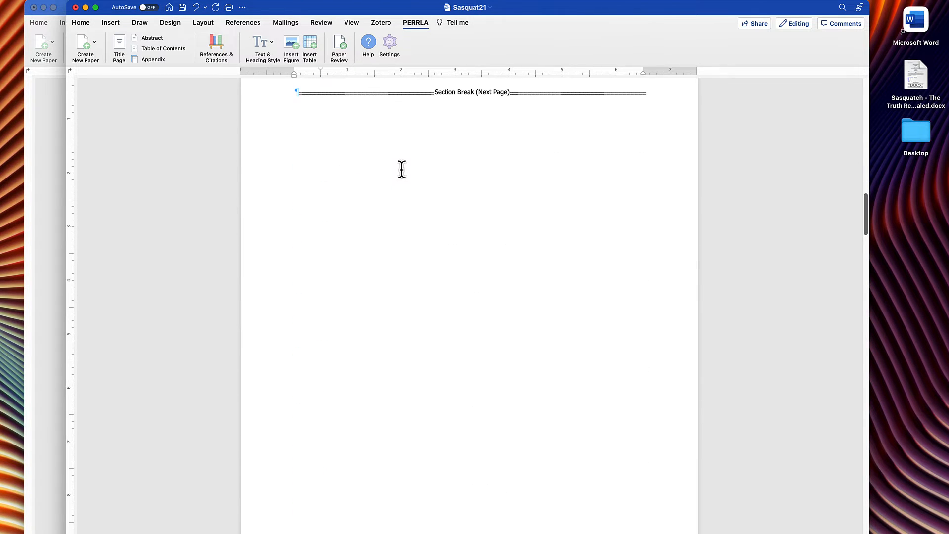
key(Return)
key(Return)
key(Return)
key(Return)
key(Return)
key(Return)
key(Return)
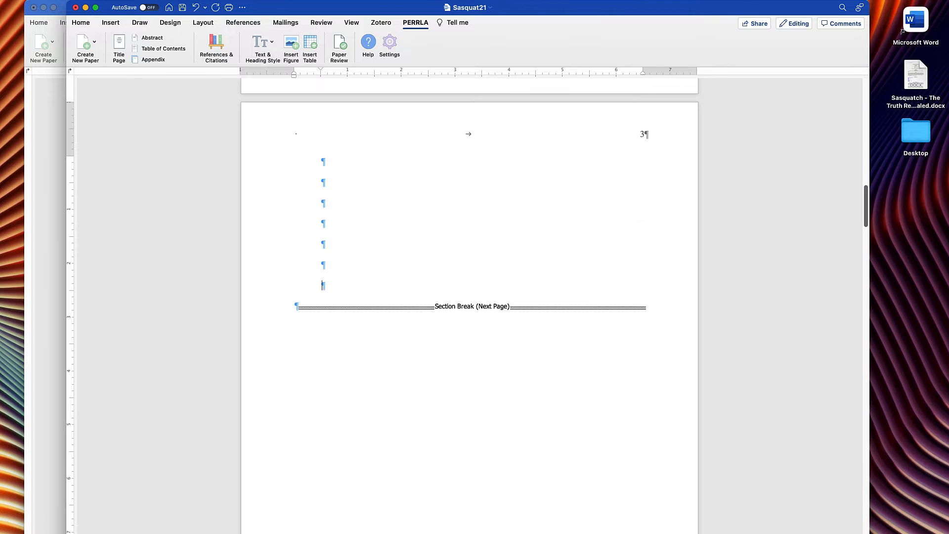
Examine where the Abstract page starts relative to the section break on page 3.
scroll(403, 171, down, 9)
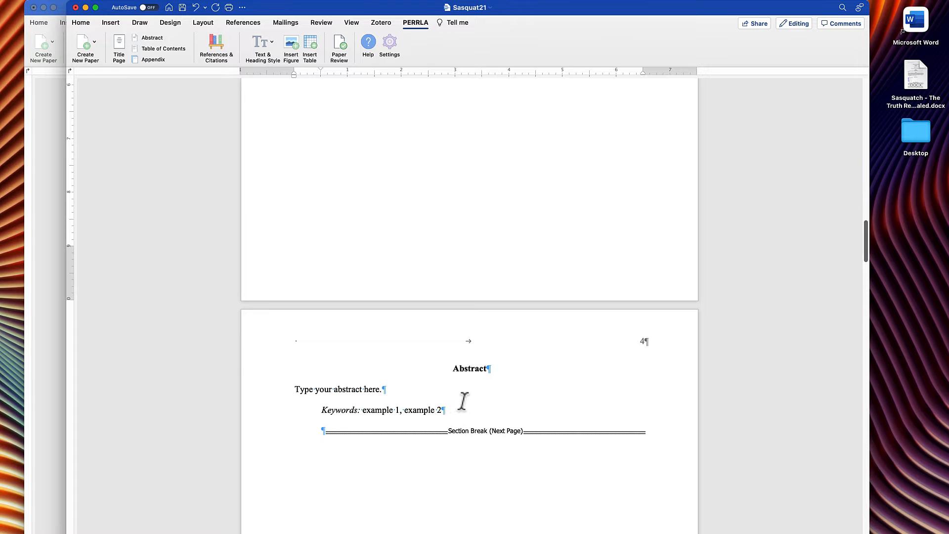
scroll(466, 399, up, 8)
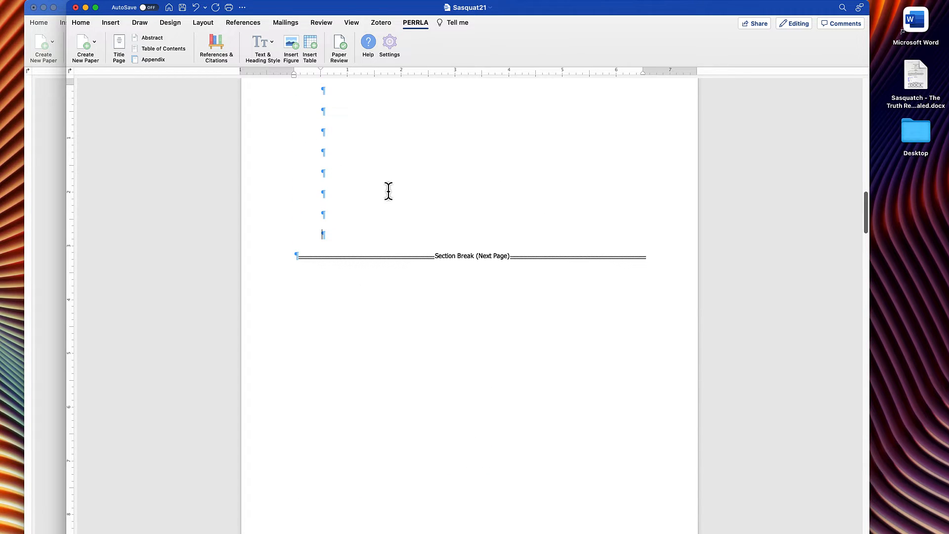
scroll(402, 311, down, 5)
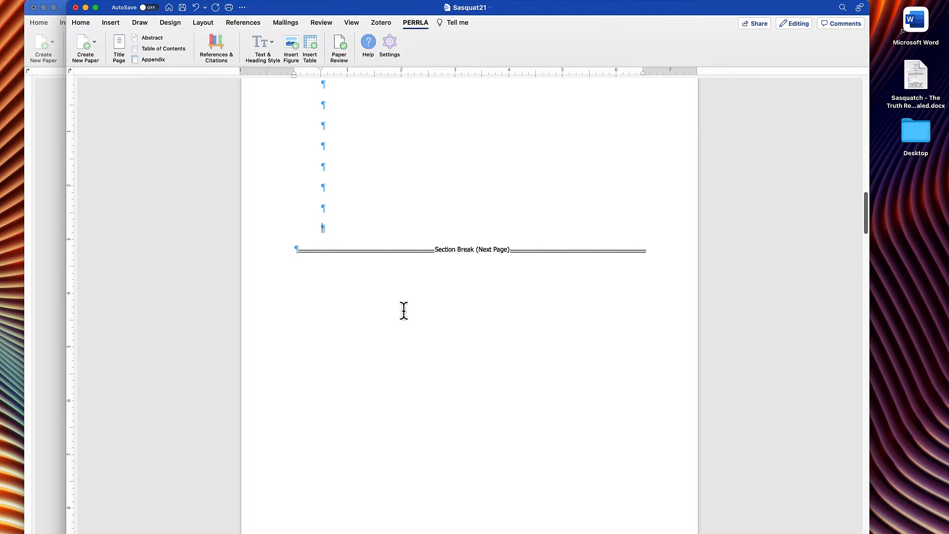
scroll(443, 84, up, 3)
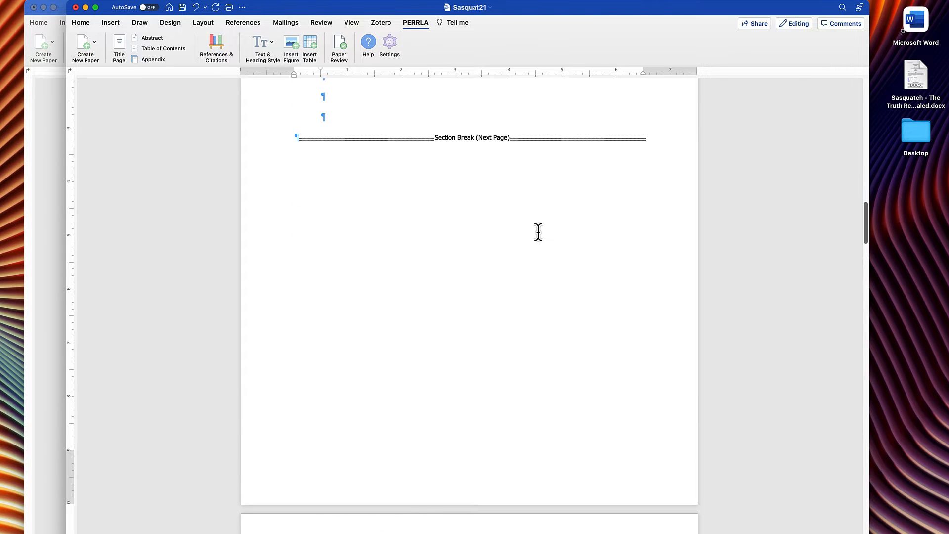
scroll(516, 272, down, 5)
scroll(515, 272, down, 1)
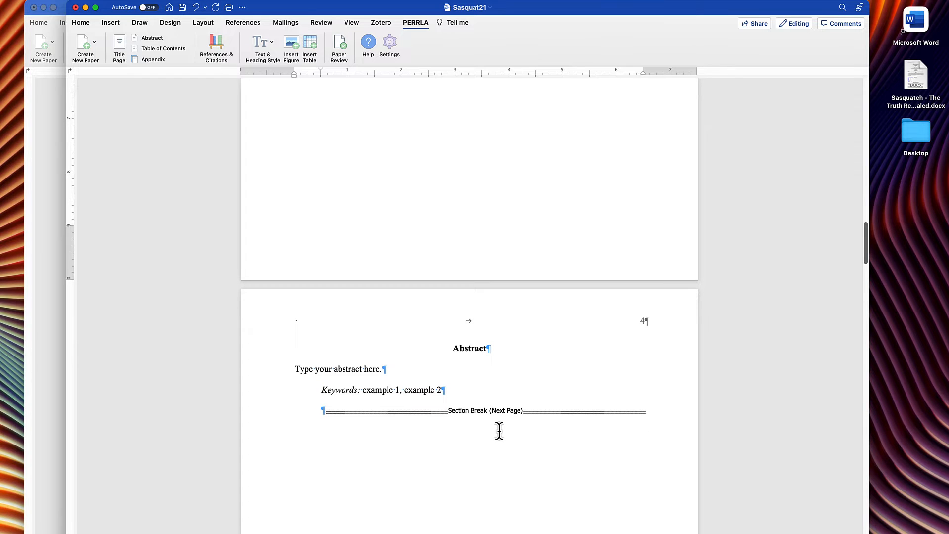
scroll(500, 430, up, 10)
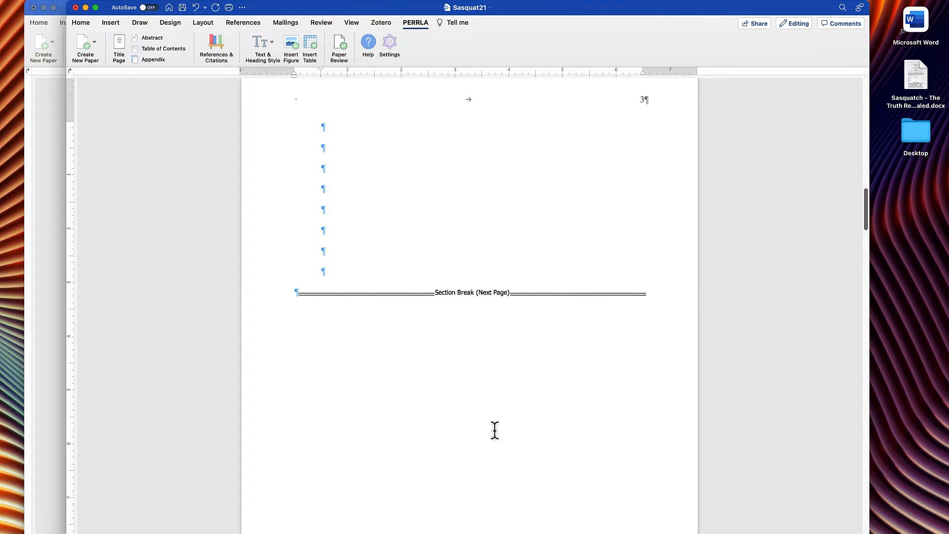
Enter "TITLE" in the first empty paragraph of page 3.
scroll(495, 429, up, 7)
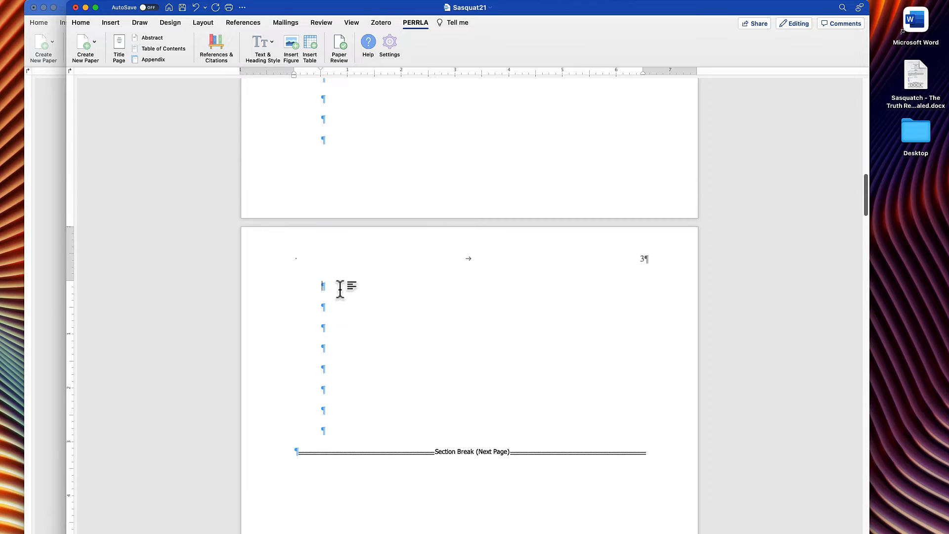
text(TITLE)
scroll(340, 240, up, 6)
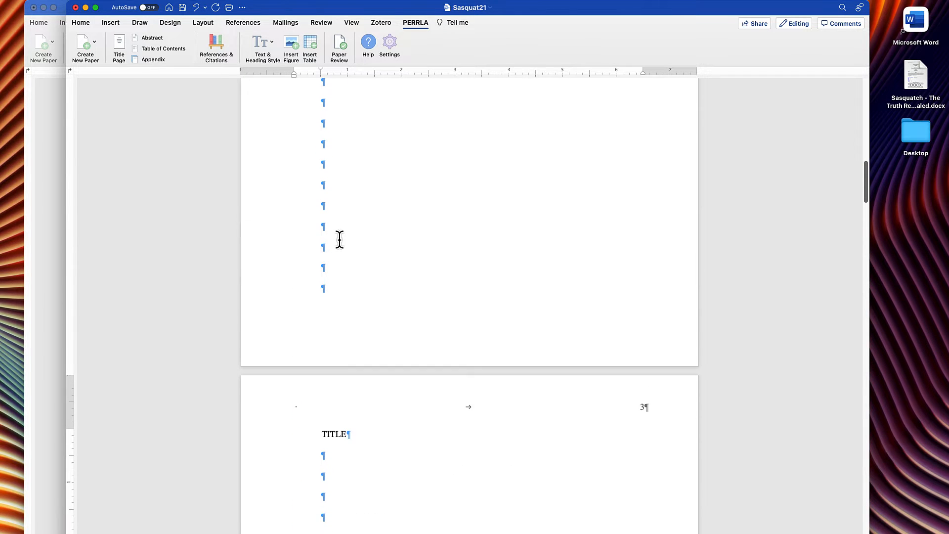
Add three lines of filler text, "asdfadsf", "asdfa" and "asdfasdf", in the empty paragraphs near the end of page 2.
click(324, 226)
text(asdfadsf)
key(Return)
text(asdfa)
key(Return)
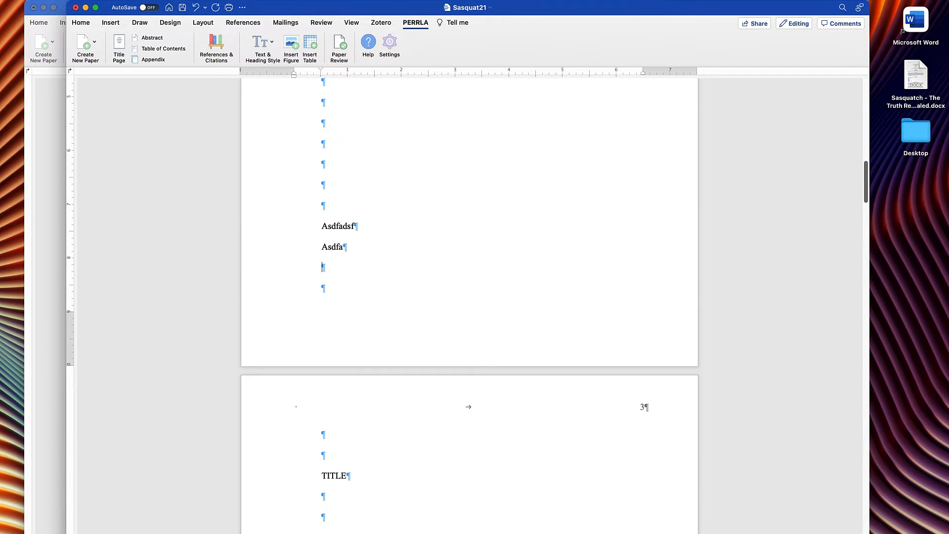
text(asdfasdf)
key(Return)
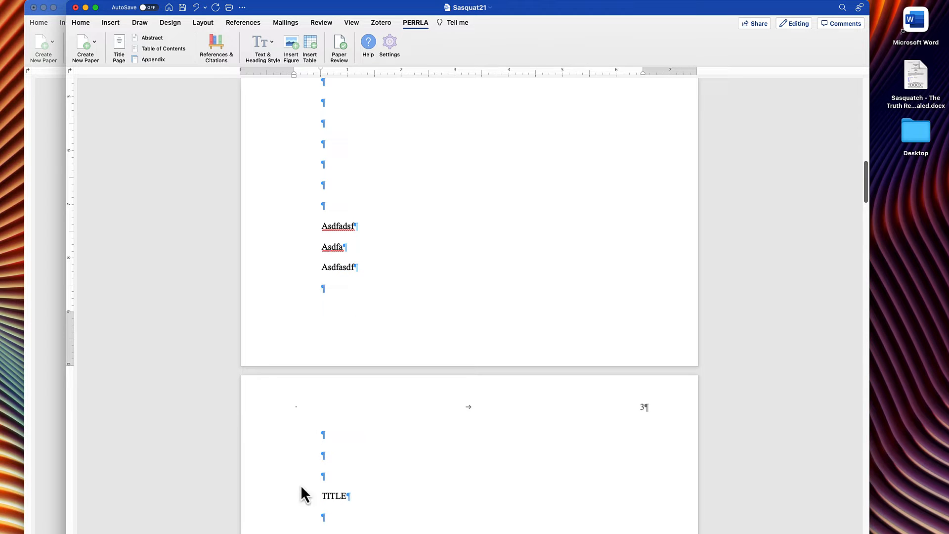
Delete the empty paragraphs above TITLE to bring it back to the start of page 3, undoing the last excess deletion.
drag(197, 464, 199, 482)
key(BackSpace)
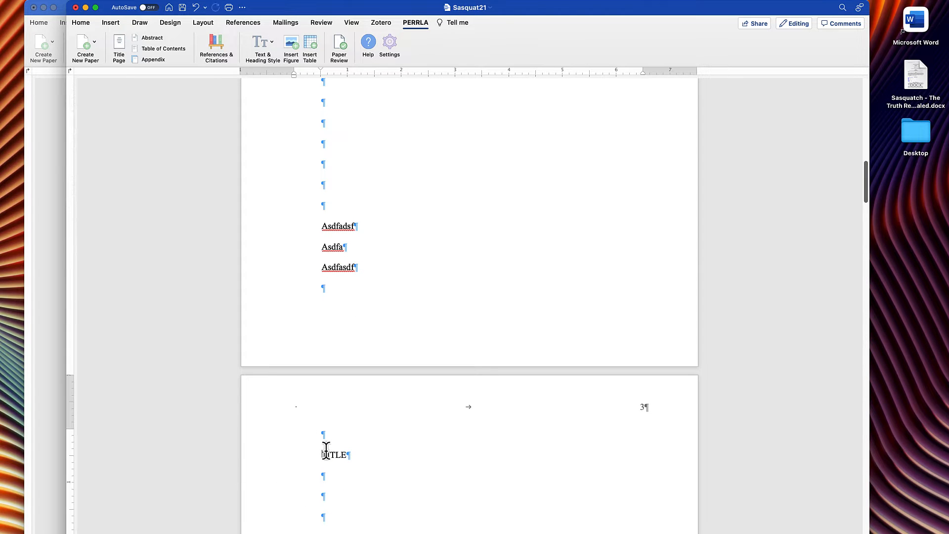
key(BackSpace)
key(BackSpace)
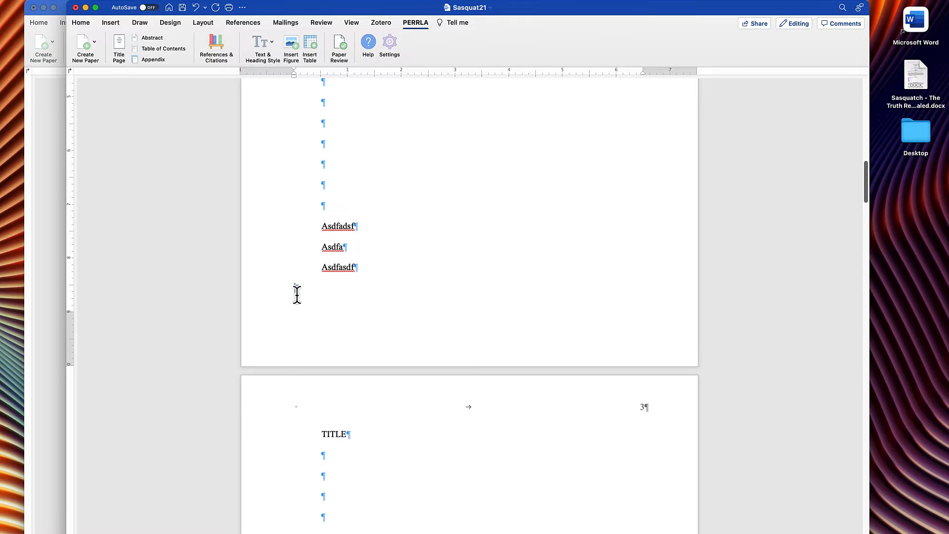
key(BackSpace)
key(super+z)
Delete the test text and extra paragraphs above the section break, keeping one empty indented paragraph under the Acknowledgements heading.
scroll(376, 336, down, 6)
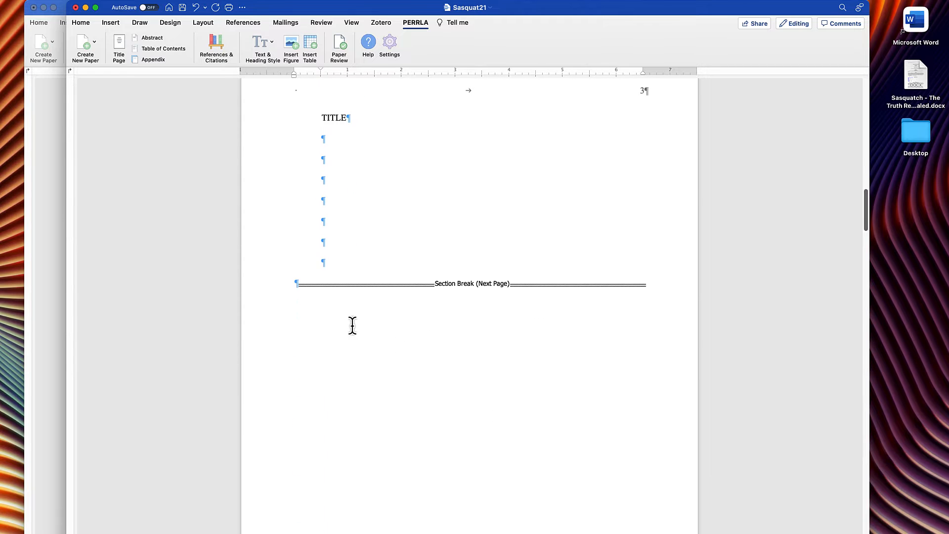
scroll(342, 246, up, 2)
drag(337, 262, 325, 201)
scroll(342, 245, up, 15)
key(BackSpace)
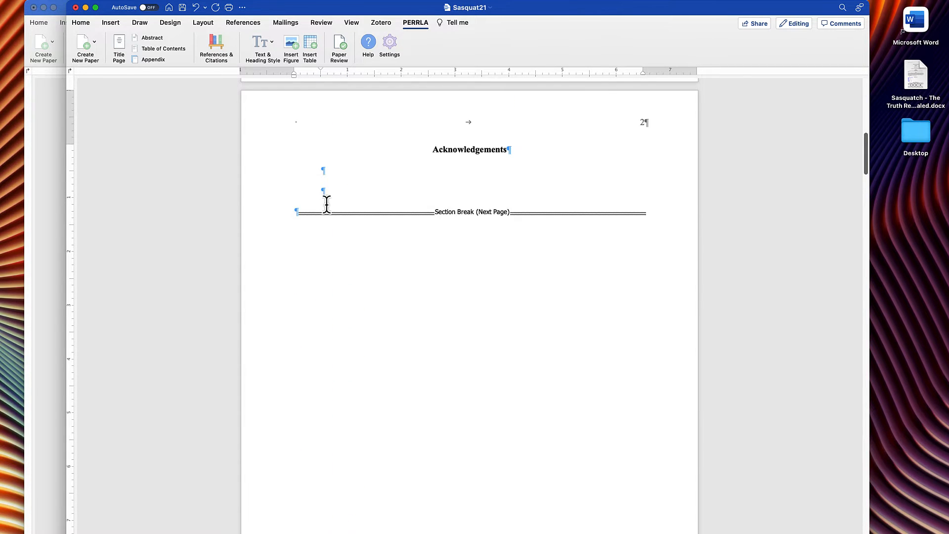
key(BackSpace)
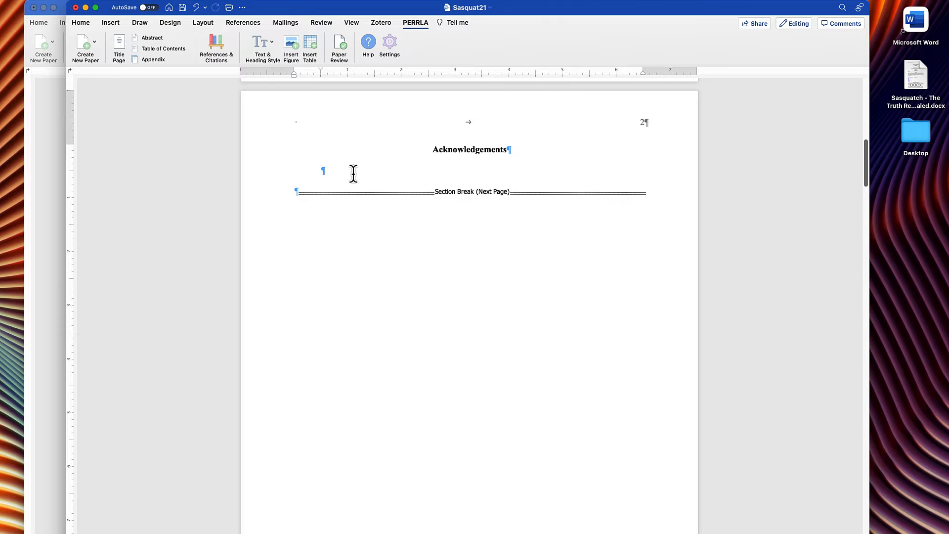
Switch to the "Sasquatch - The Truth Revealed" document and examine the page numbers on its title, abstract and table of contents pages.
click(66, 264)
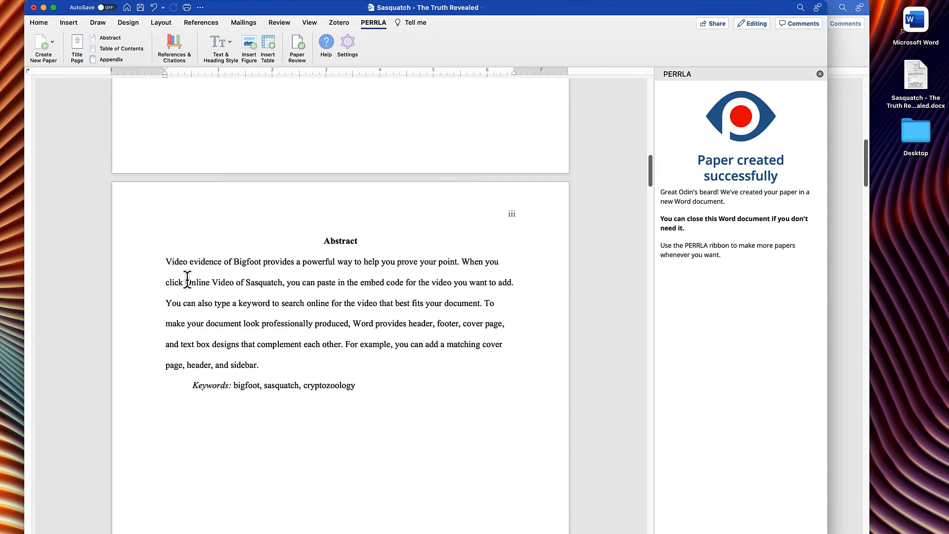
scroll(469, 218, up, 10)
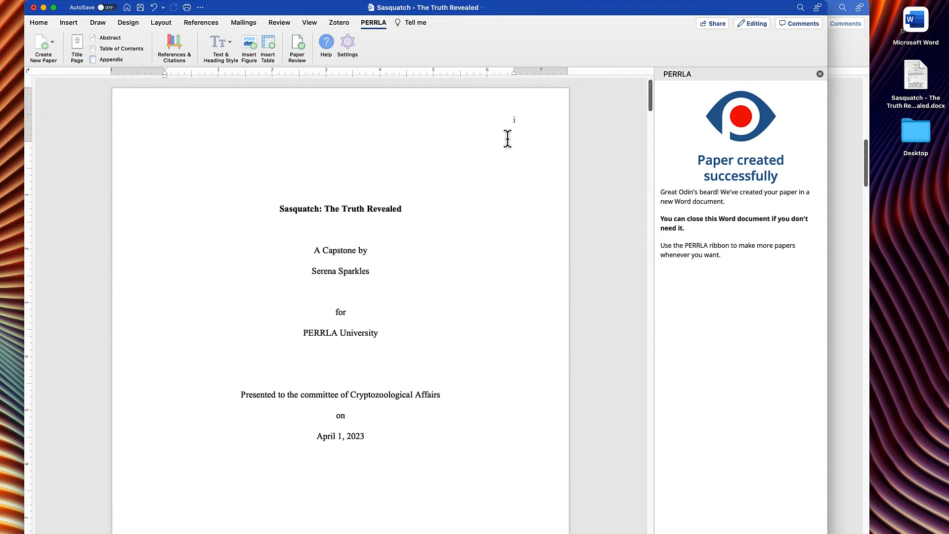
scroll(499, 197, down, 6)
scroll(487, 259, down, 20)
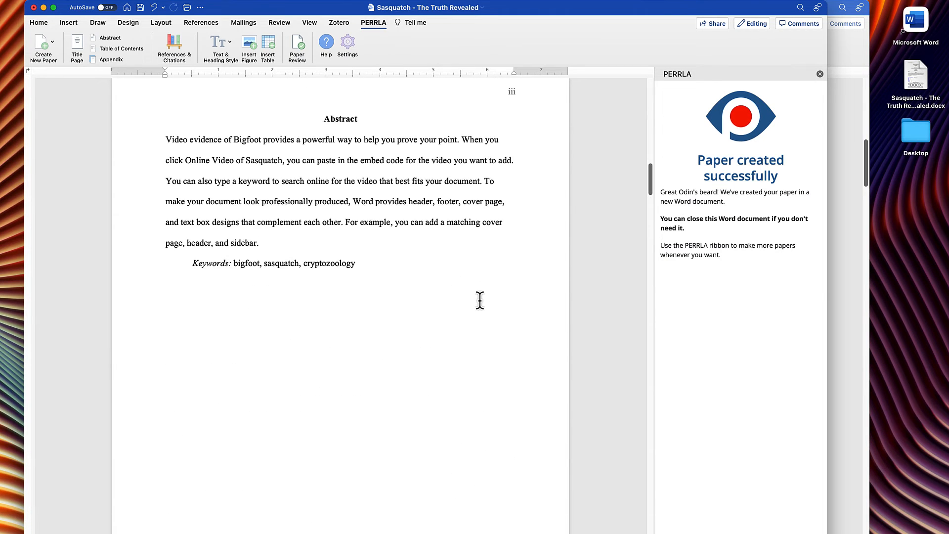
scroll(479, 300, down, 4)
scroll(482, 269, up, 10)
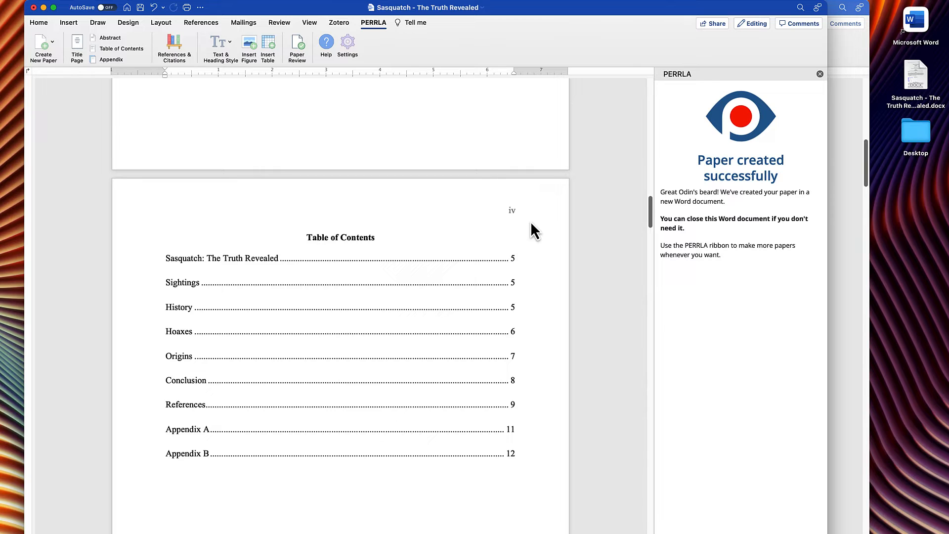
Compare the page number format on the table of contents page with that on the first body page.
scroll(529, 225, down, 10)
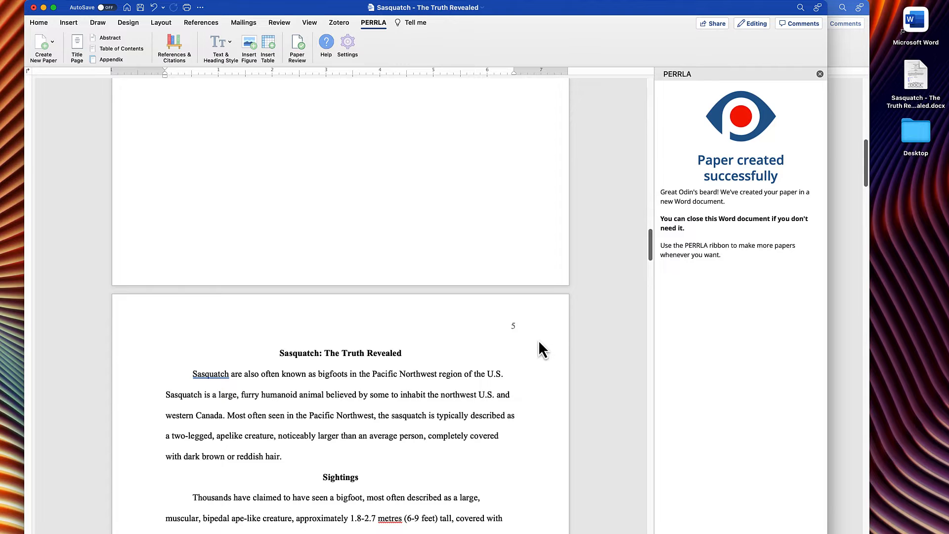
scroll(538, 346, up, 10)
scroll(538, 341, down, 3)
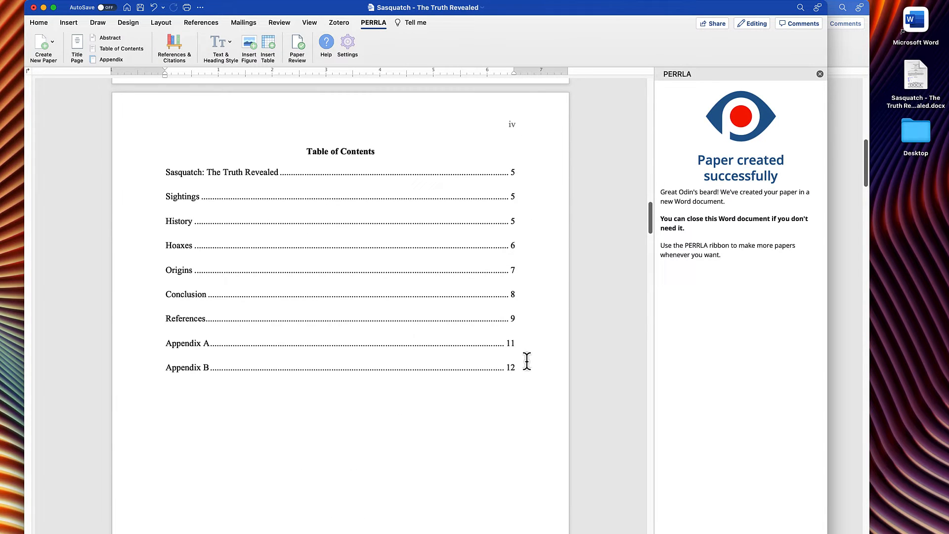
scroll(515, 190, down, 8)
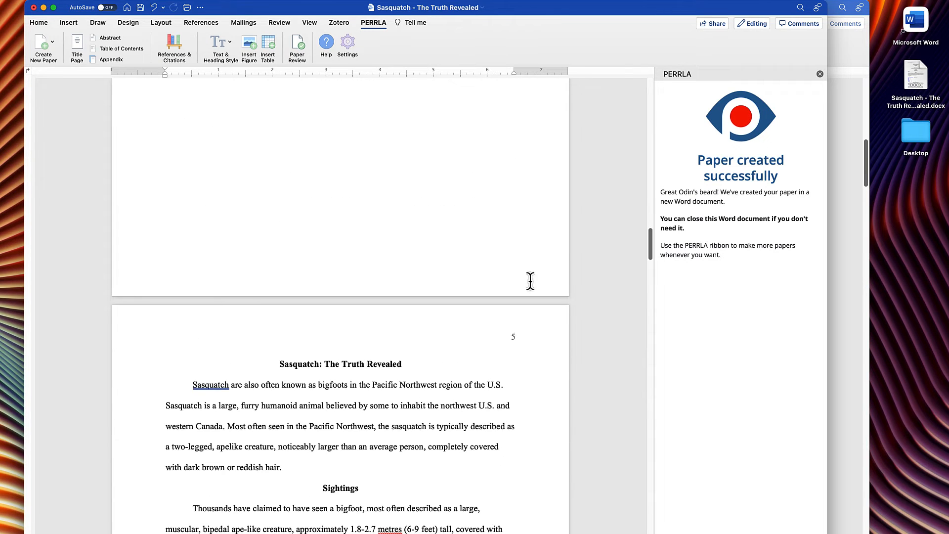
scroll(531, 397, up, 1)
scroll(531, 398, up, 3)
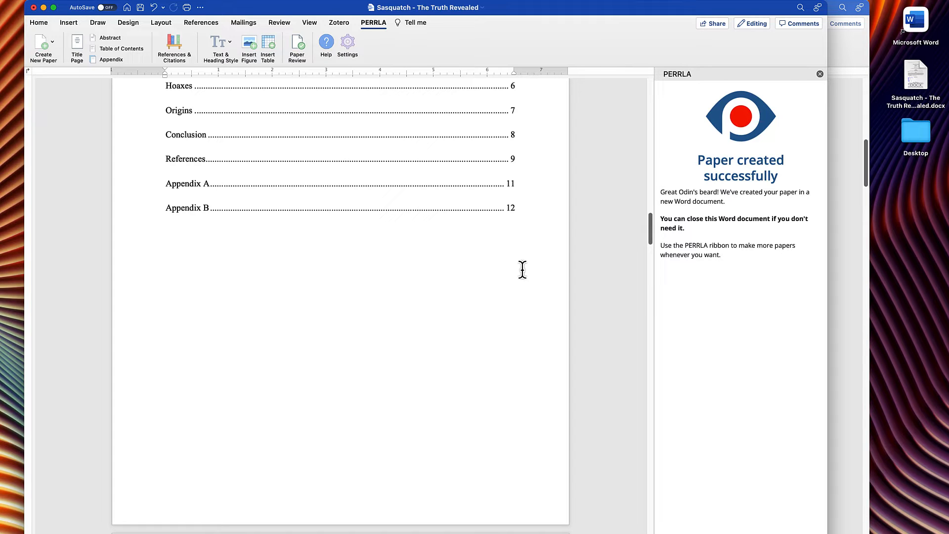
Examine the page orientation and numbering of the Appendix A page against the References and Appendix B pages around it.
scroll(520, 270, up, 1)
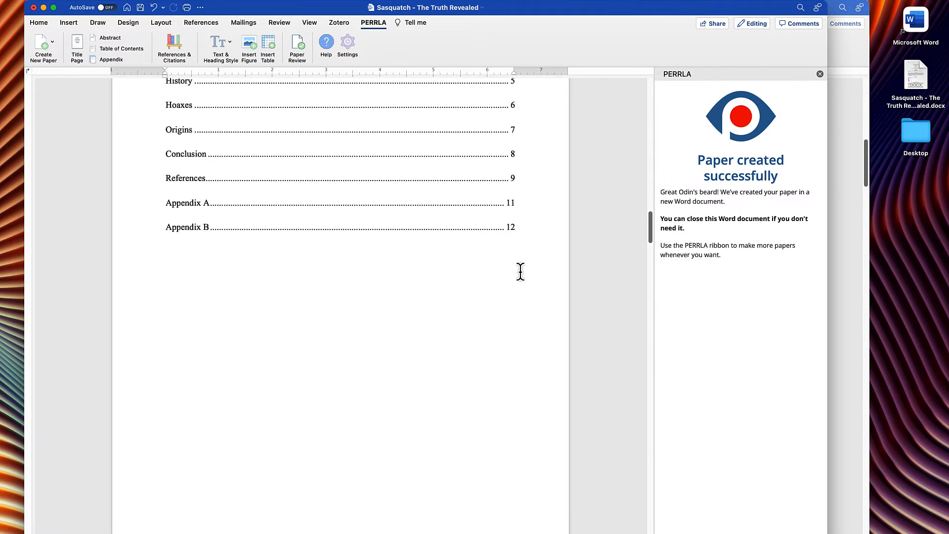
scroll(524, 268, down, 5)
drag(651, 249, 642, 509)
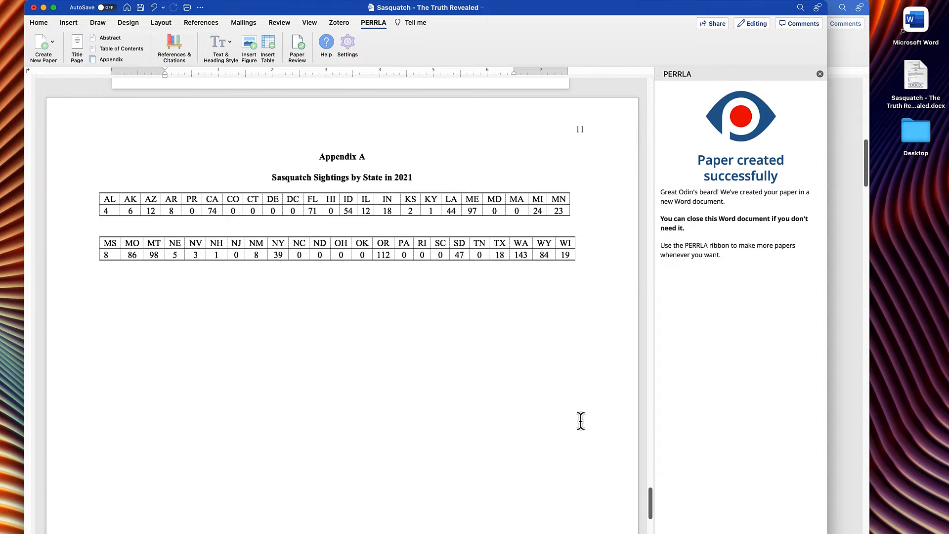
scroll(491, 358, up, 15)
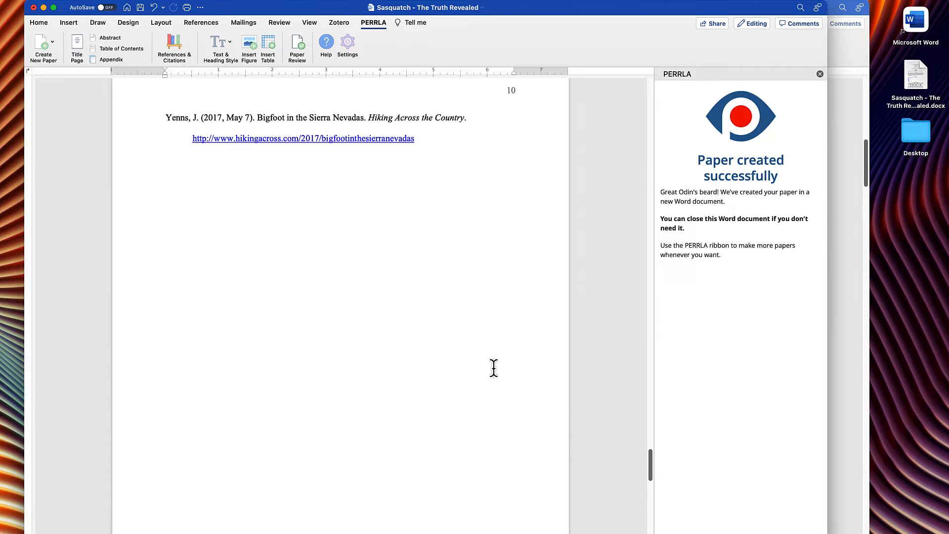
scroll(494, 368, down, 20)
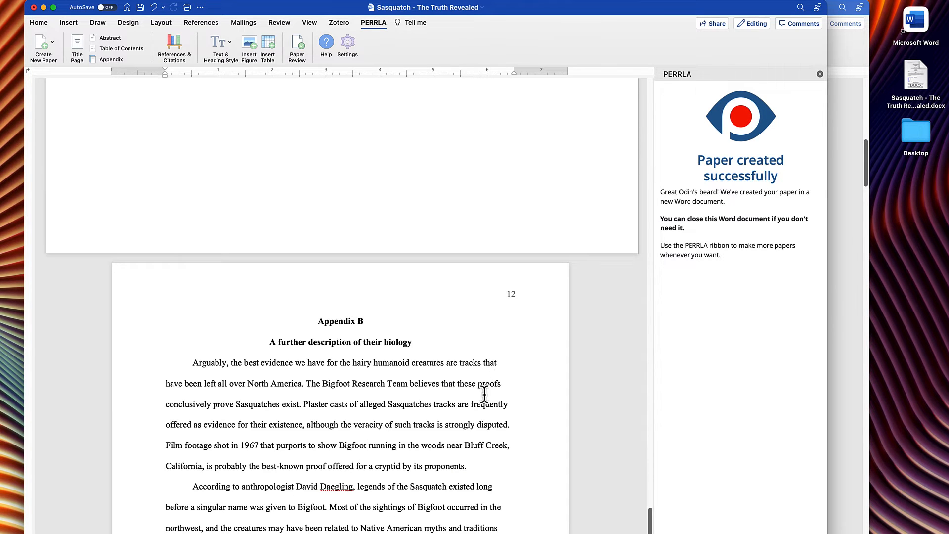
scroll(482, 395, down, 4)
scroll(478, 398, up, 12)
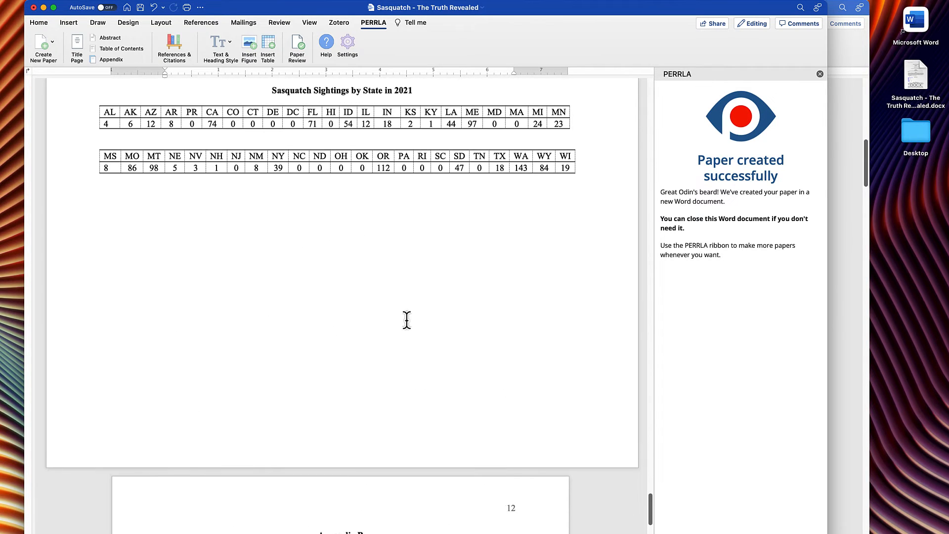
Show the formatting marks, examine the section break between Appendix A and Appendix B, and hide the marks again.
click(50, 25)
click(356, 40)
scroll(362, 258, up, 4)
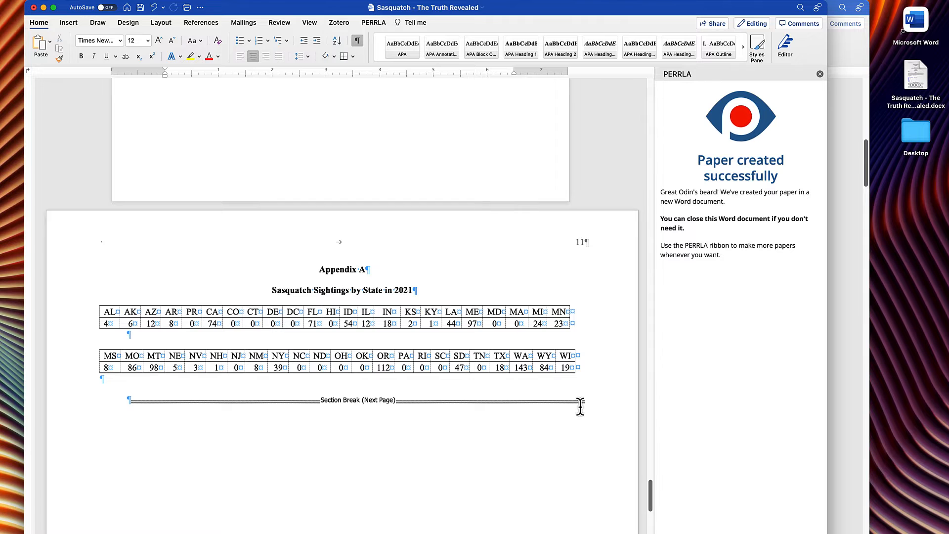
scroll(561, 324, down, 10)
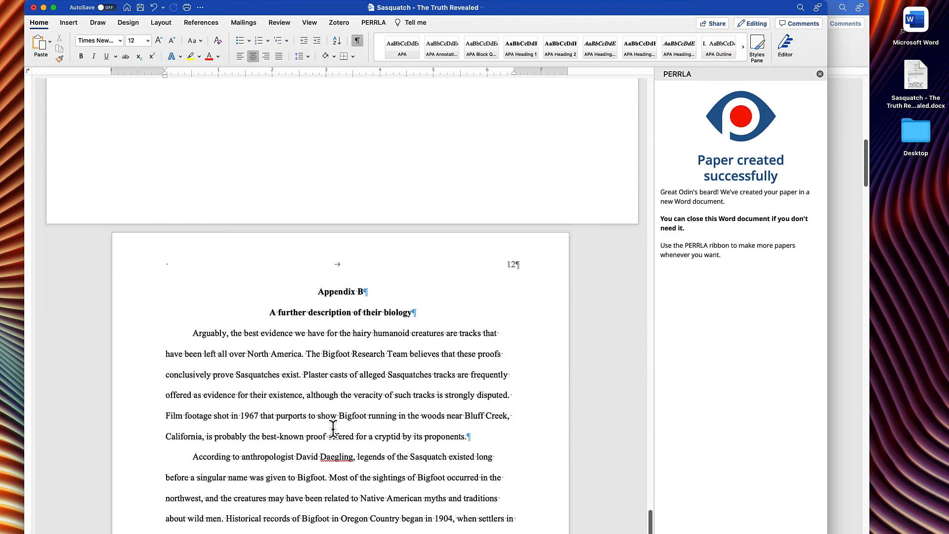
scroll(383, 430, up, 5)
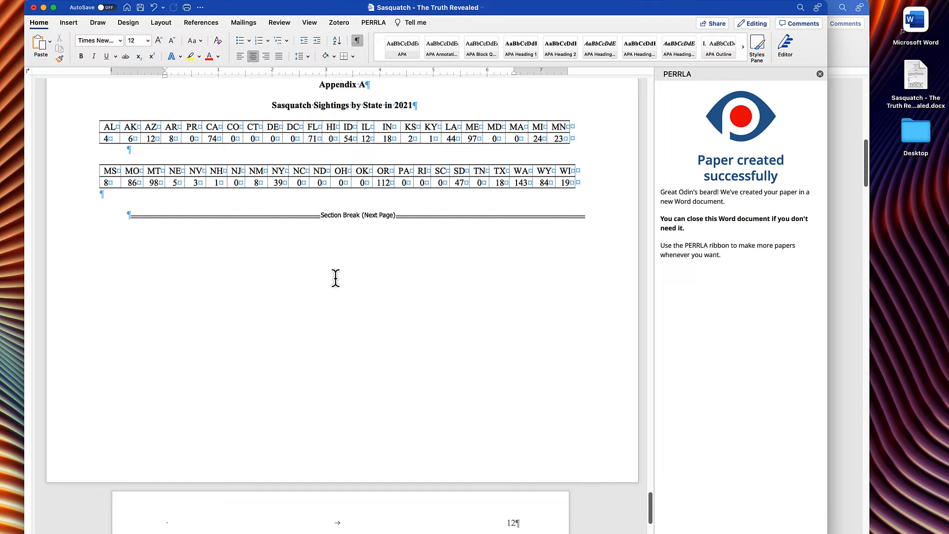
click(358, 40)
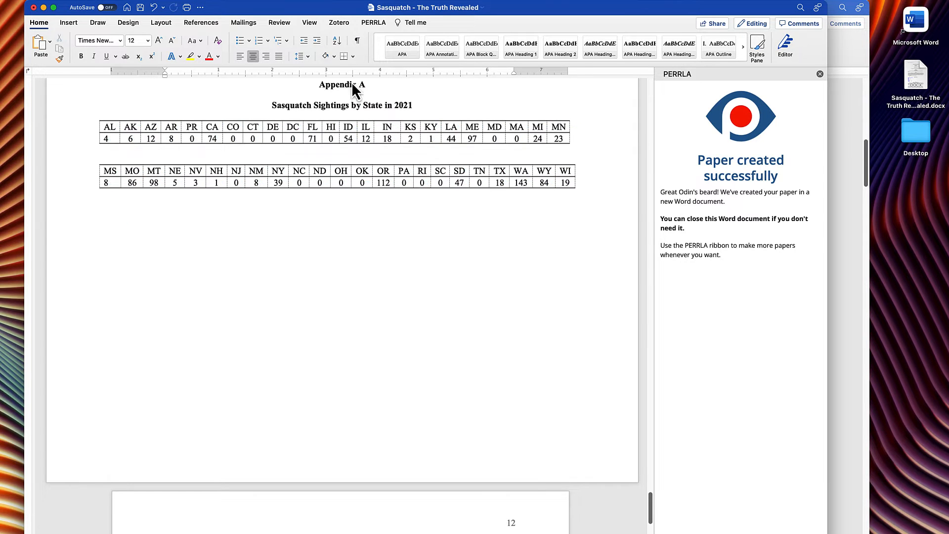
Switch to the Sasquat21 document and go back to its title page.
key(ctrl+Up)
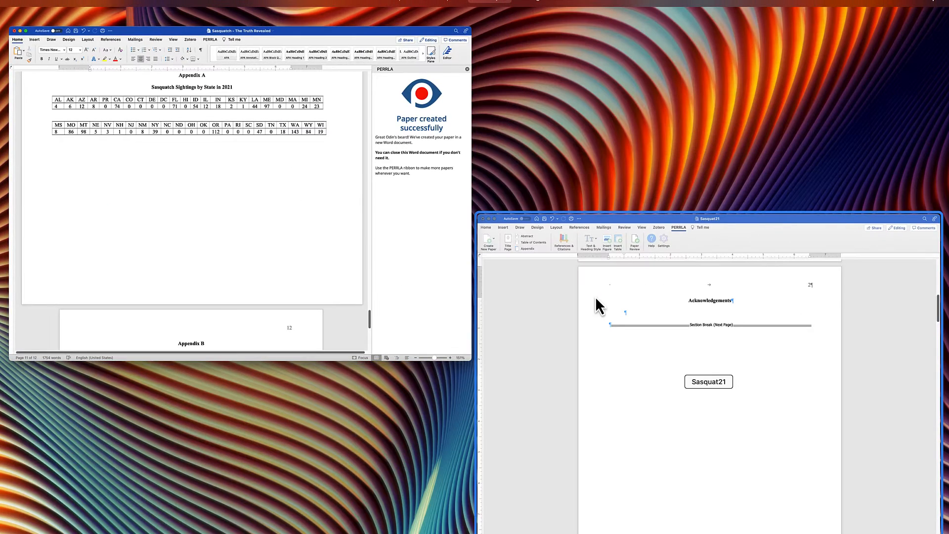
click(631, 296)
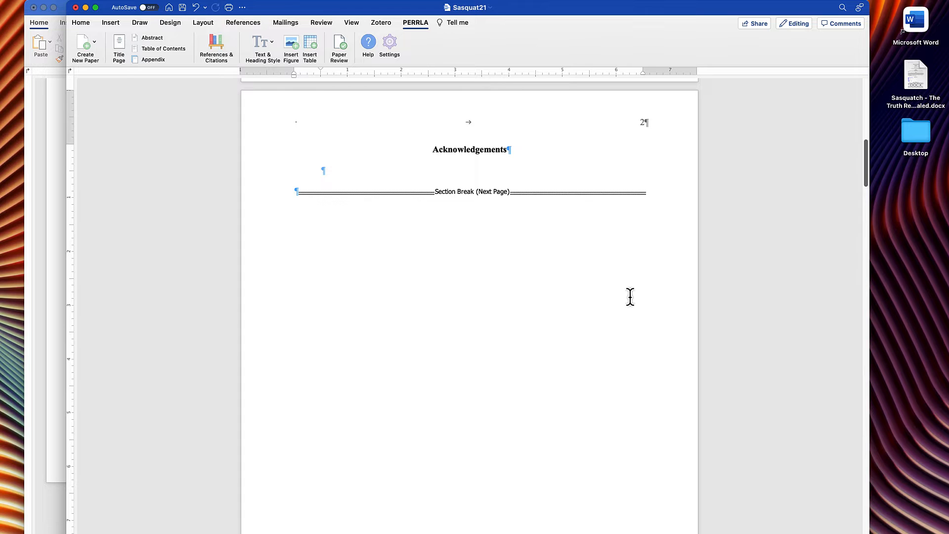
scroll(629, 296, up, 10)
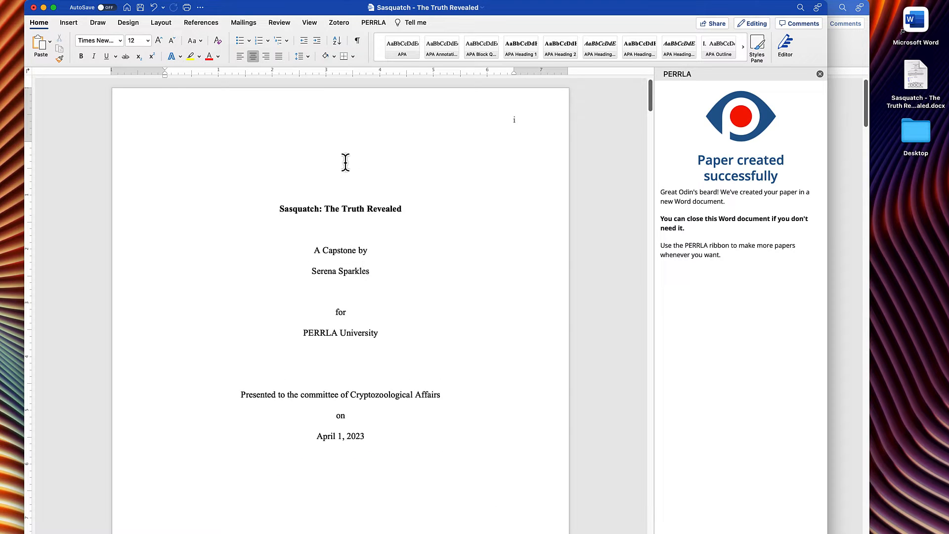
Show formatting marks in "Sasquatch - The Truth Revealed" and check which title page lines are linked fields and which are plain text.
click(357, 40)
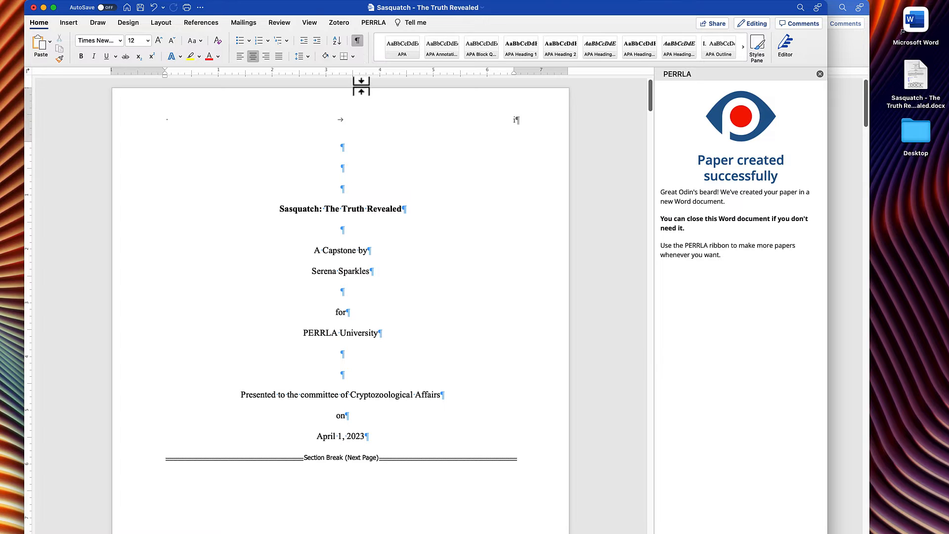
click(350, 168)
drag(307, 253, 397, 262)
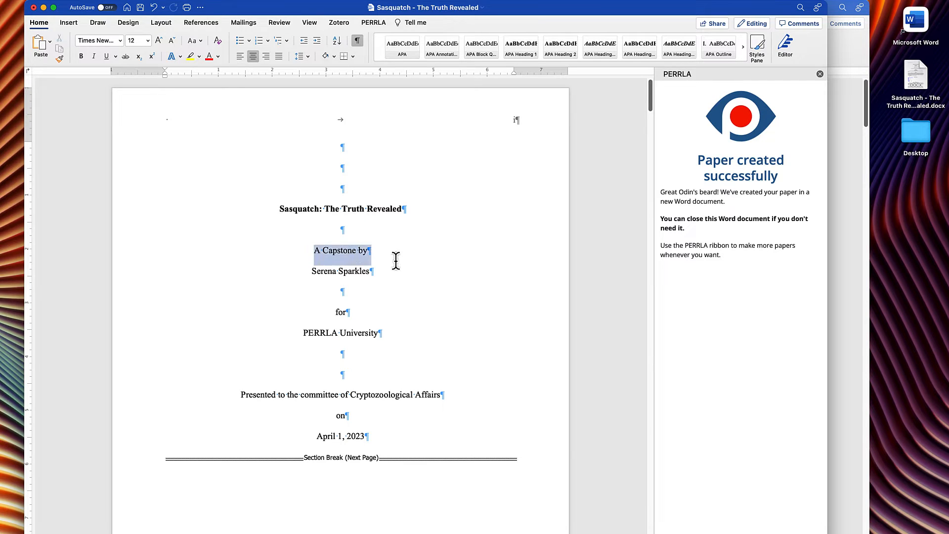
click(371, 270)
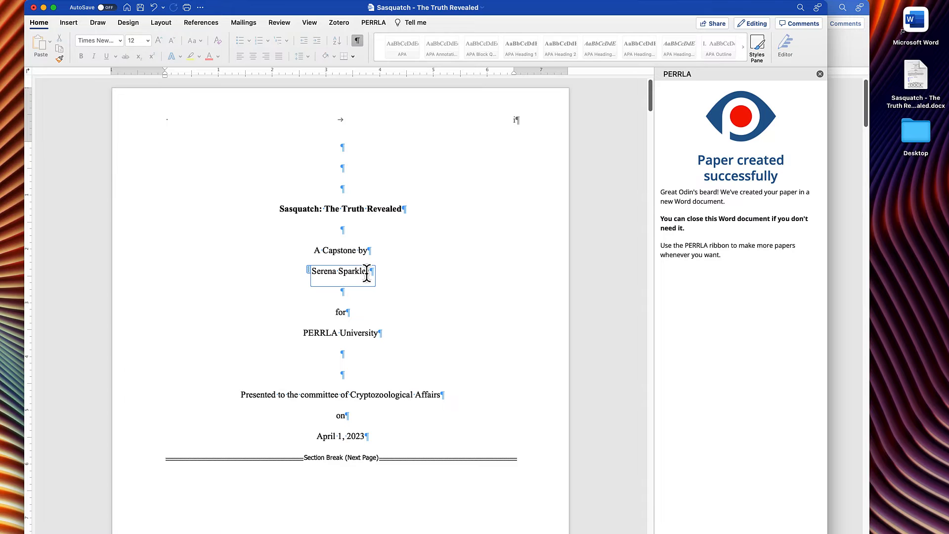
click(366, 208)
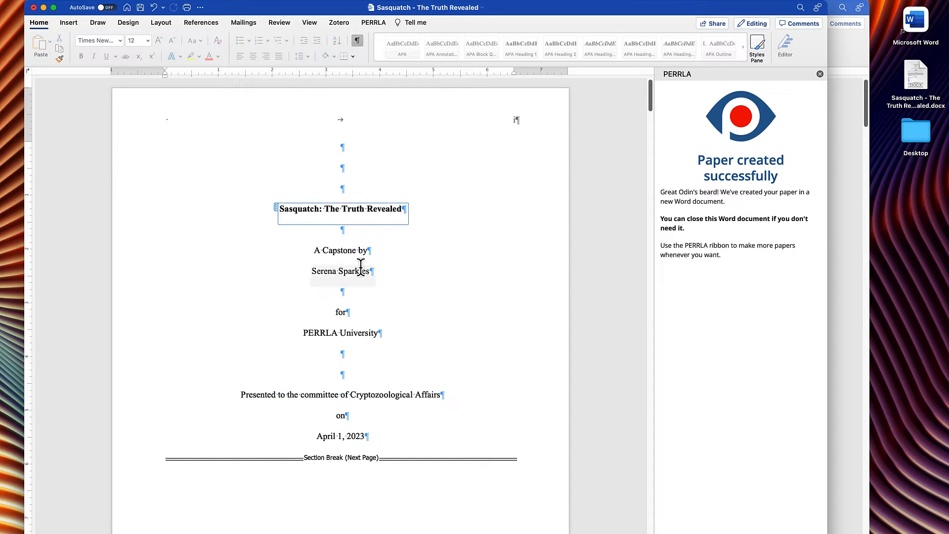
click(360, 270)
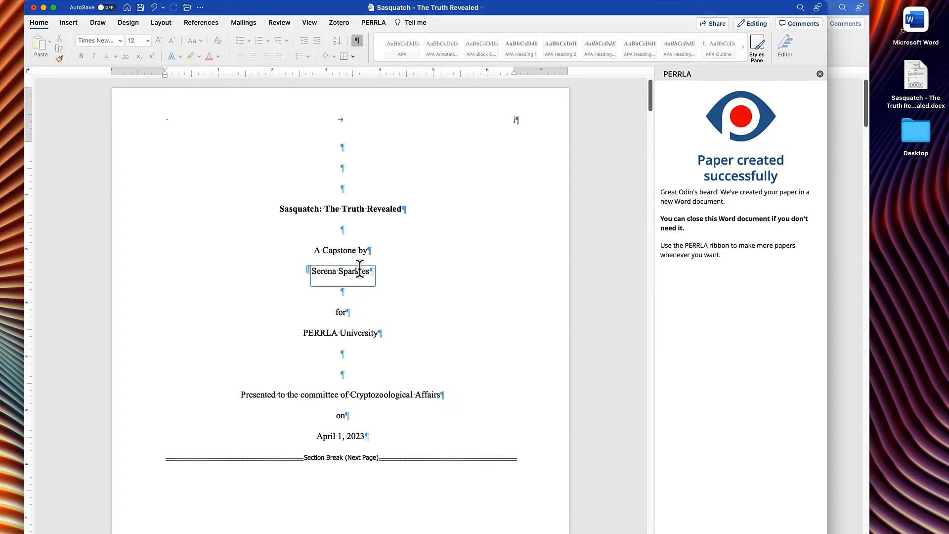
Open the PERRLA Title Page details and compare their title entry with the title field on the page.
click(383, 22)
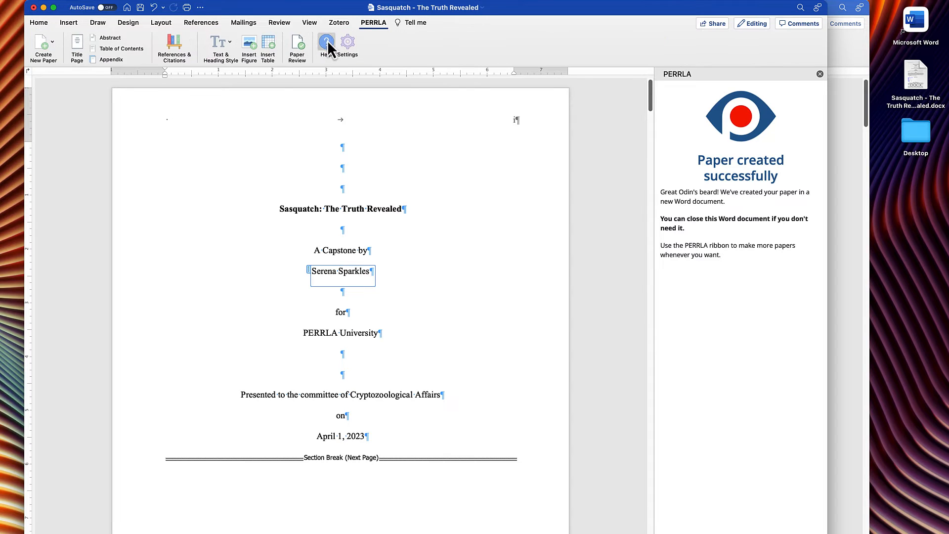
click(77, 48)
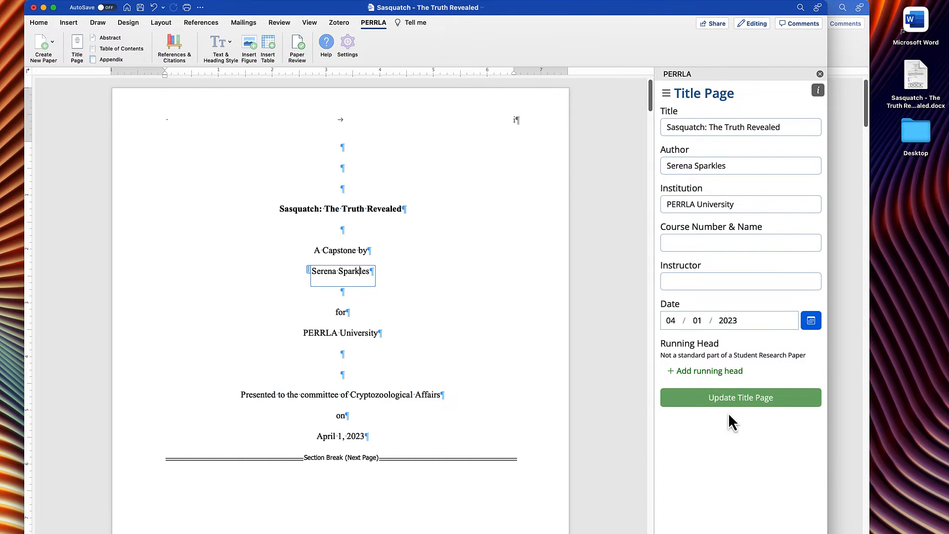
click(780, 127)
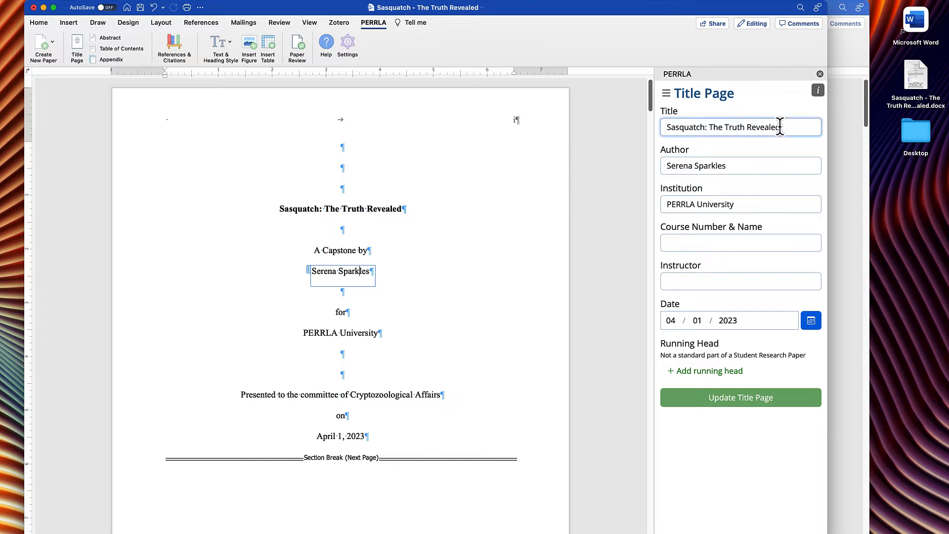
click(370, 209)
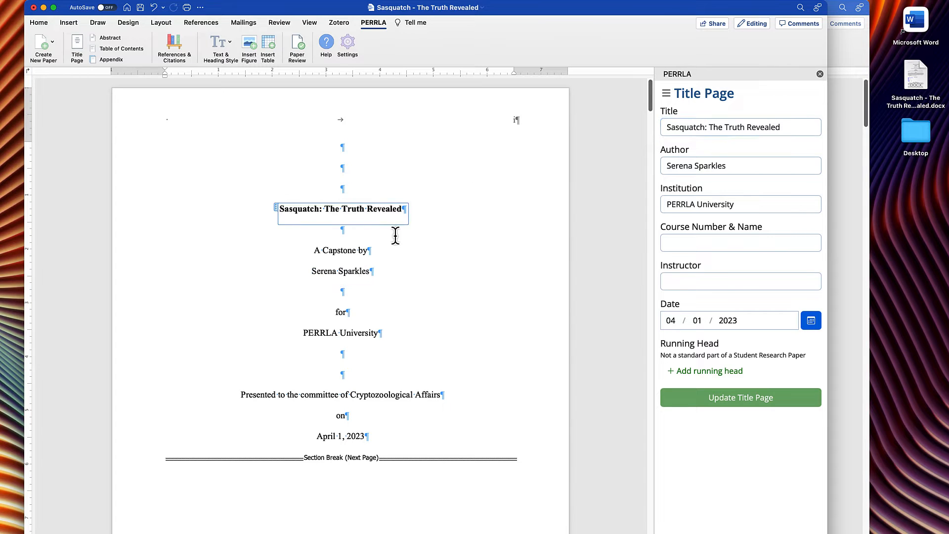
Copy the line "A Capstone by" into the Sasquat21 title page directly above the author's name, removing the extra empty paragraph.
drag(377, 251, 304, 248)
key(super+c)
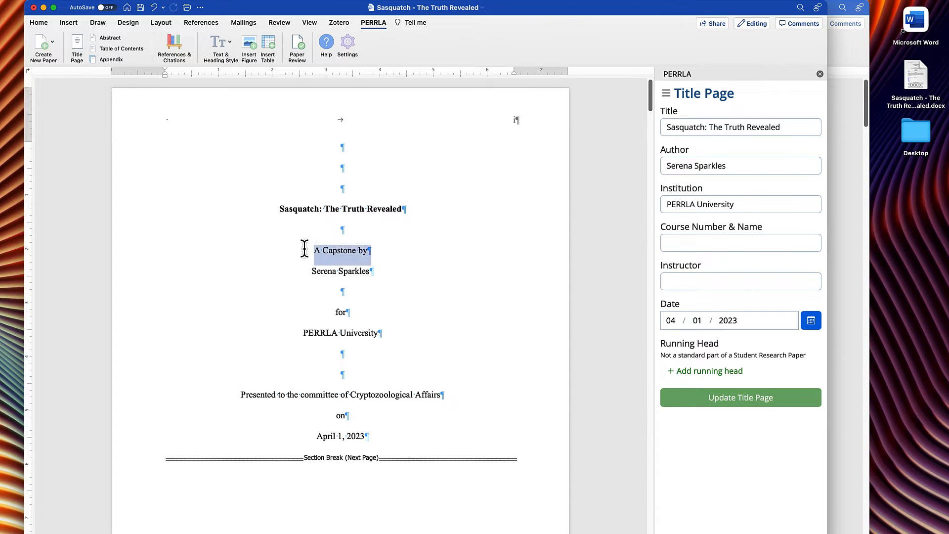
click(860, 238)
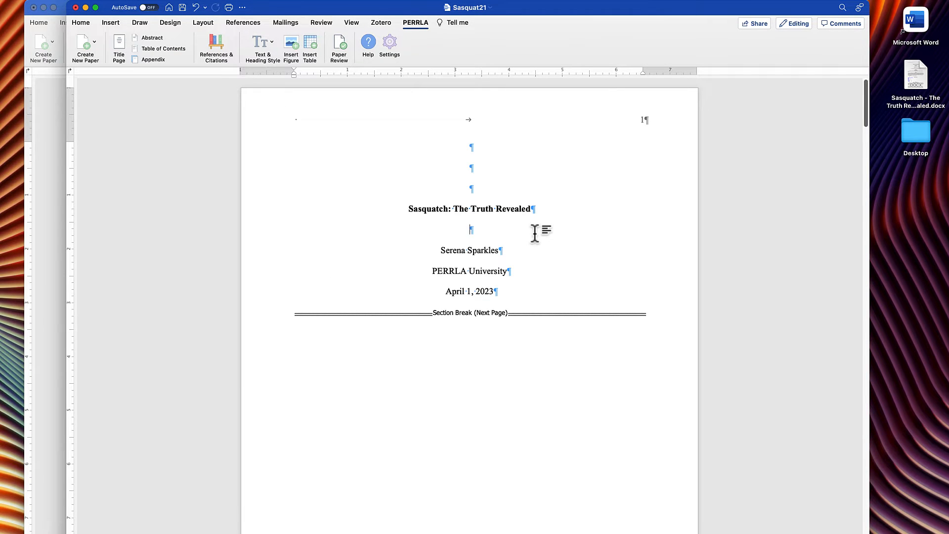
click(479, 251)
key(Up)
key(Return)
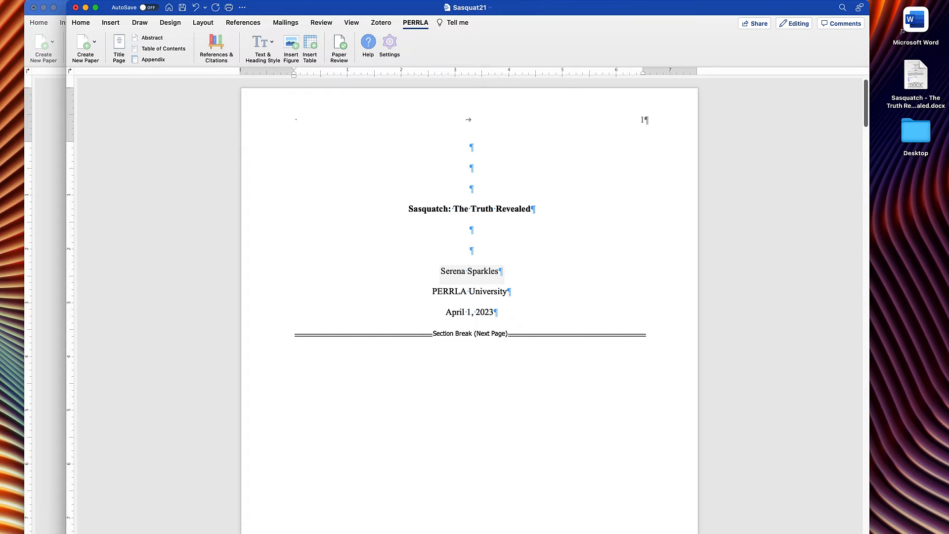
key(super+v)
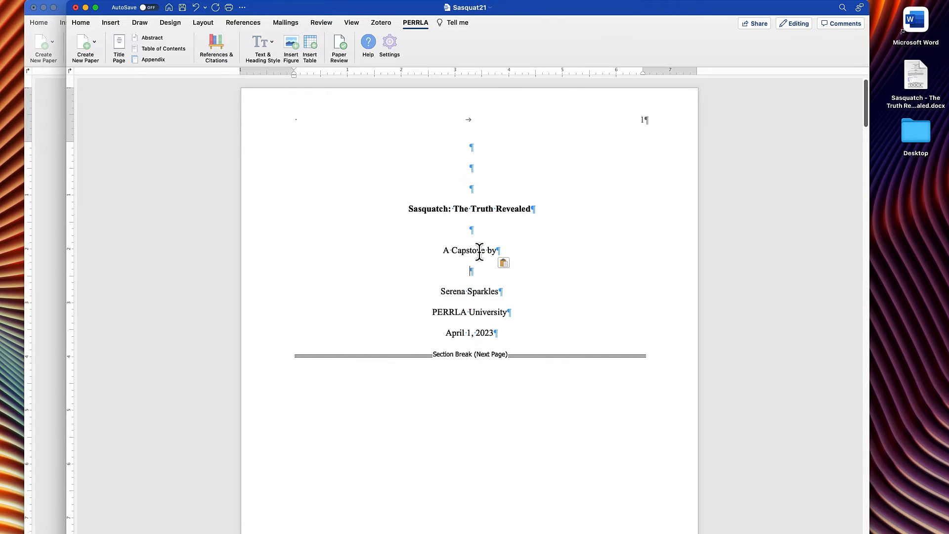
key(BackSpace)
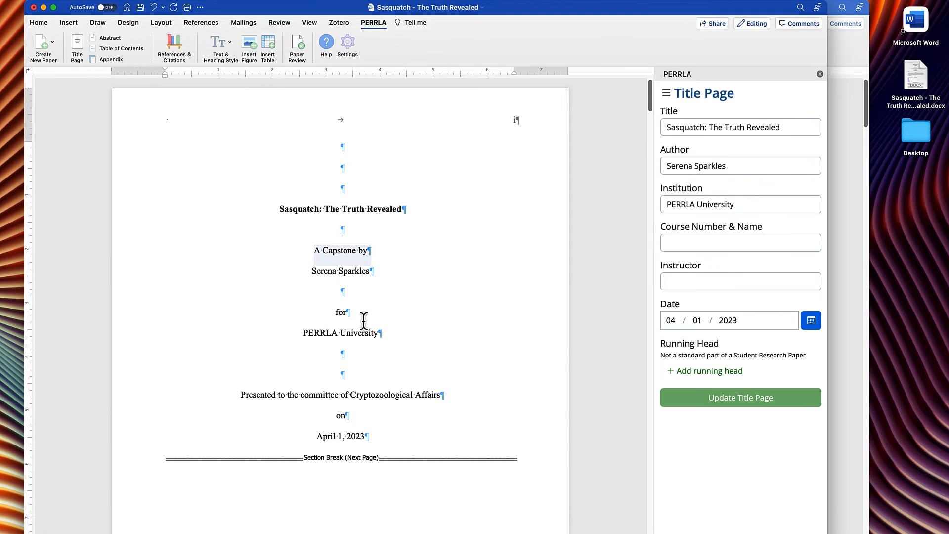
Add an empty line and a line reading "for" between the author's name and PERRLA University on the Sasquat21 title page.
click(339, 339)
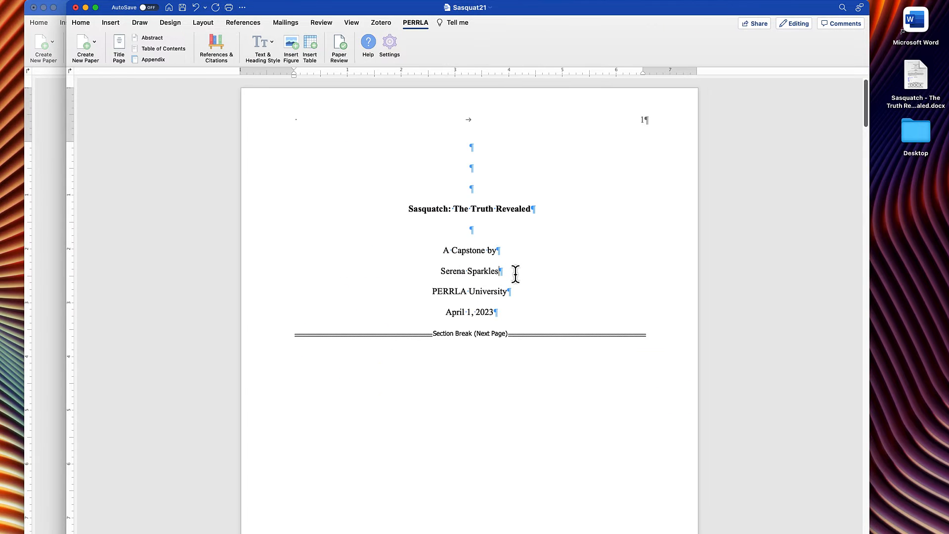
click(515, 273)
click(515, 272)
key(Return)
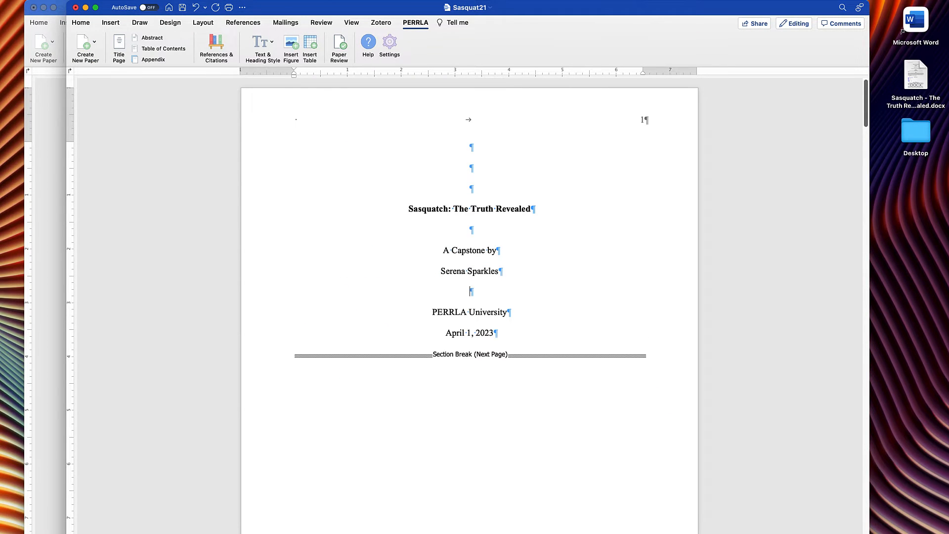
key(Return)
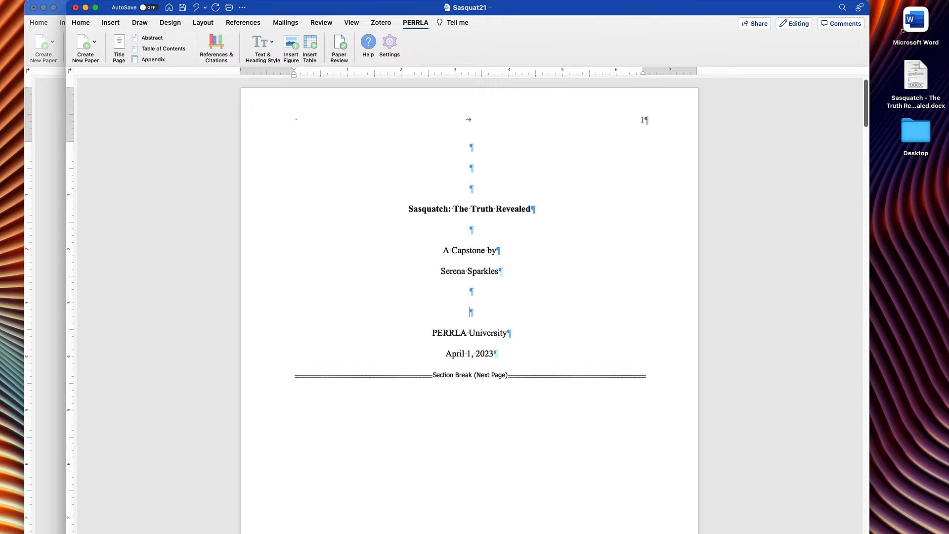
text(for)
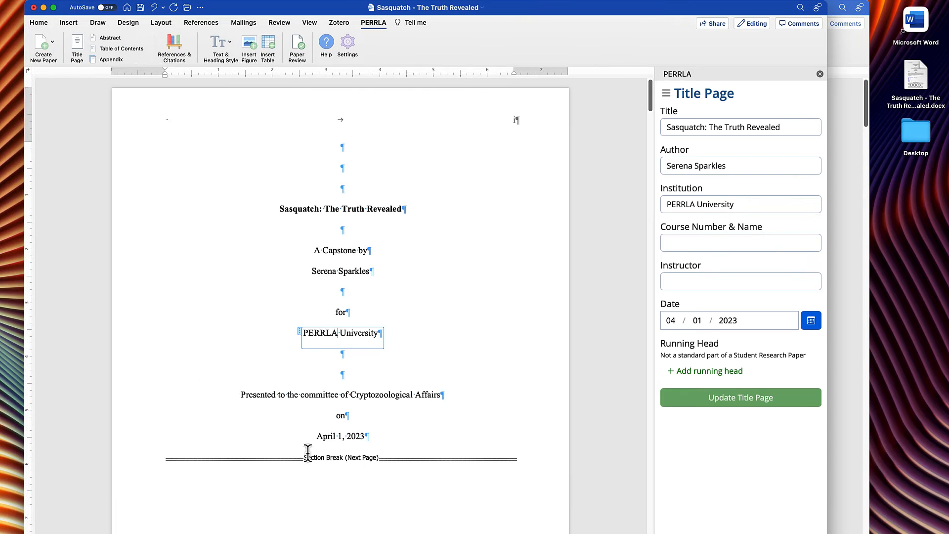
Copy "Presented to the committee of Cryptozoological Affairs" and "on" above the Sasquat21 date, leaving two empty lines below PERRLA University, and return to the source document.
drag(245, 396, 430, 416)
key(super+c)
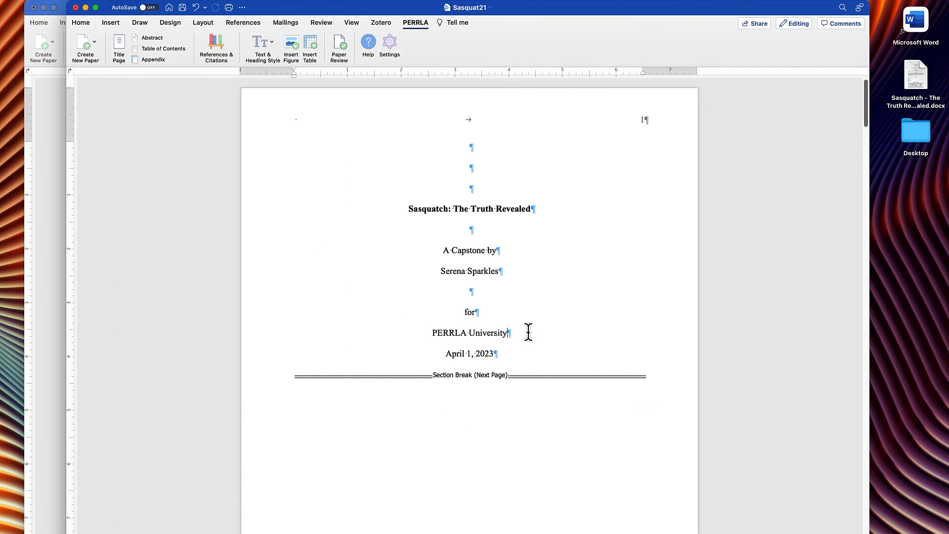
click(528, 332)
click(522, 338)
key(Return)
key(Return)
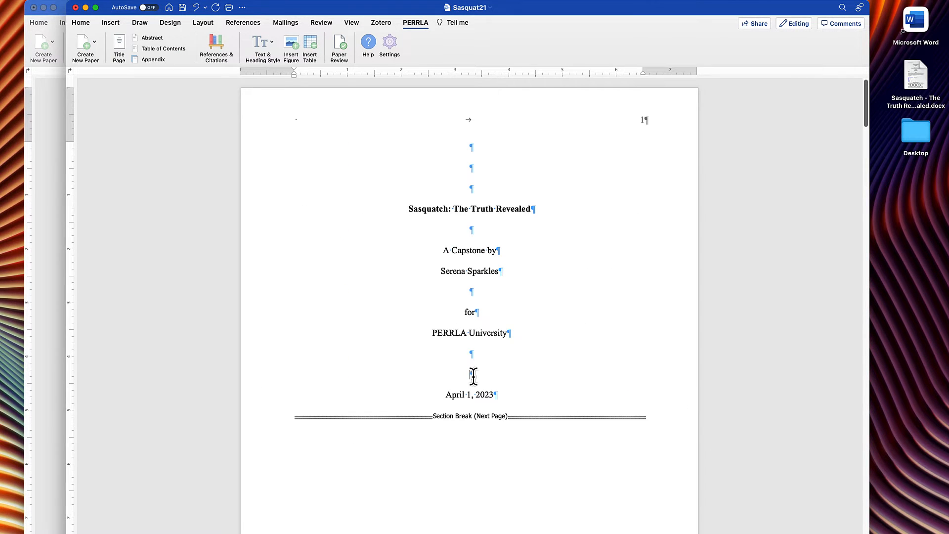
key(Return)
key(super+v)
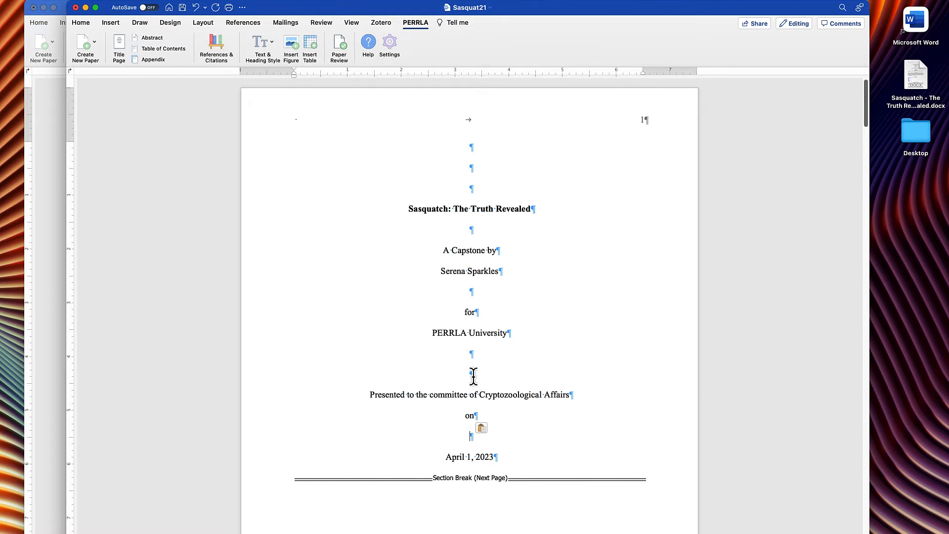
key(BackSpace)
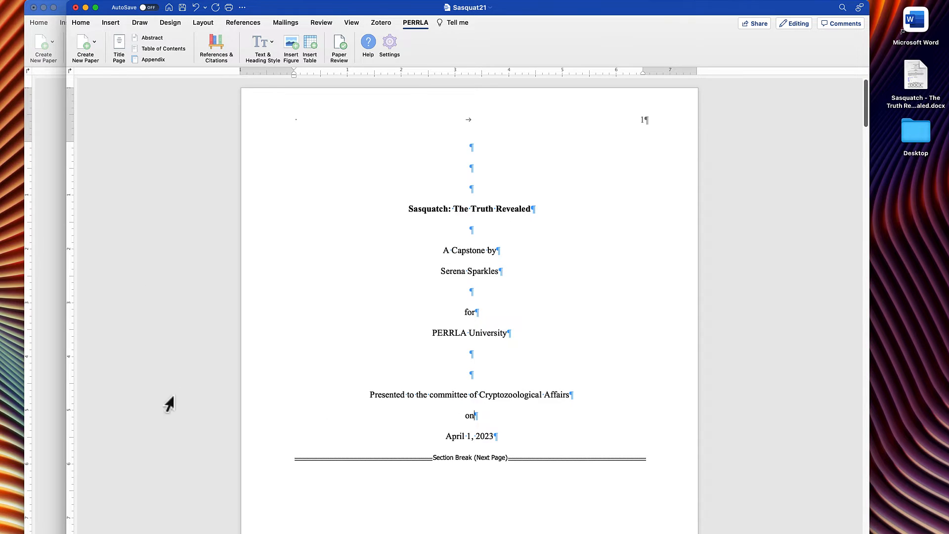
click(51, 474)
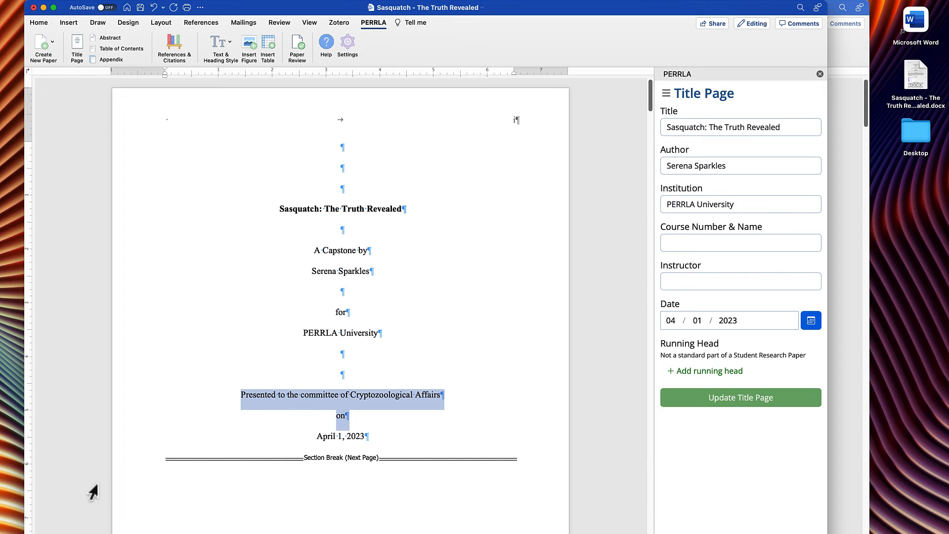
Copy the Acknowledgements paragraph from the source document into the Acknowledgements page of Sasquat21, removing the extra empty paragraph before the section break.
click(507, 414)
scroll(506, 411, down, 10)
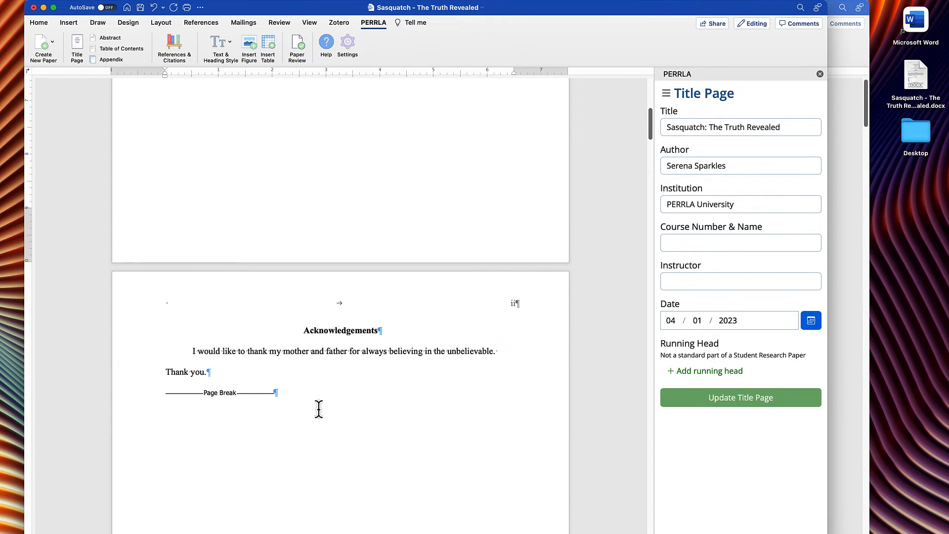
drag(208, 373, 191, 359)
key(super+c)
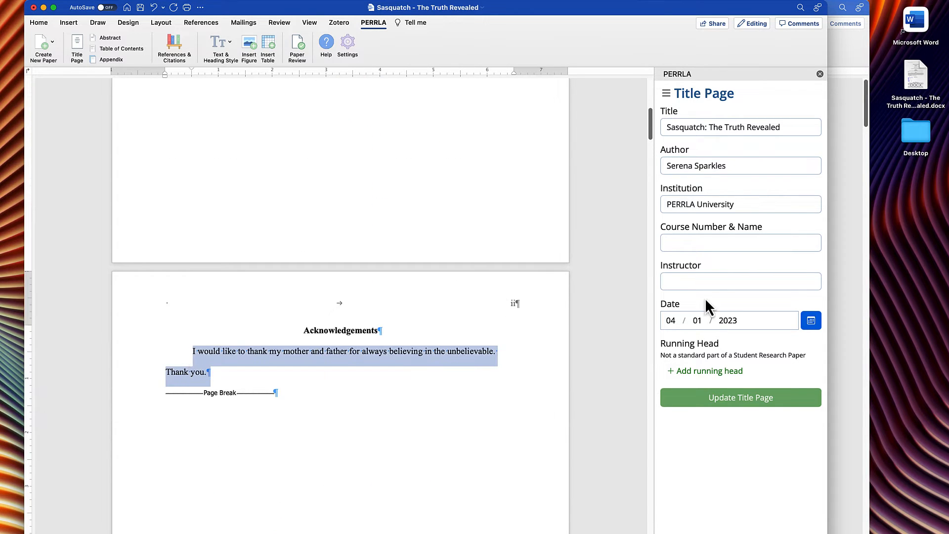
click(865, 356)
scroll(531, 394, down, 10)
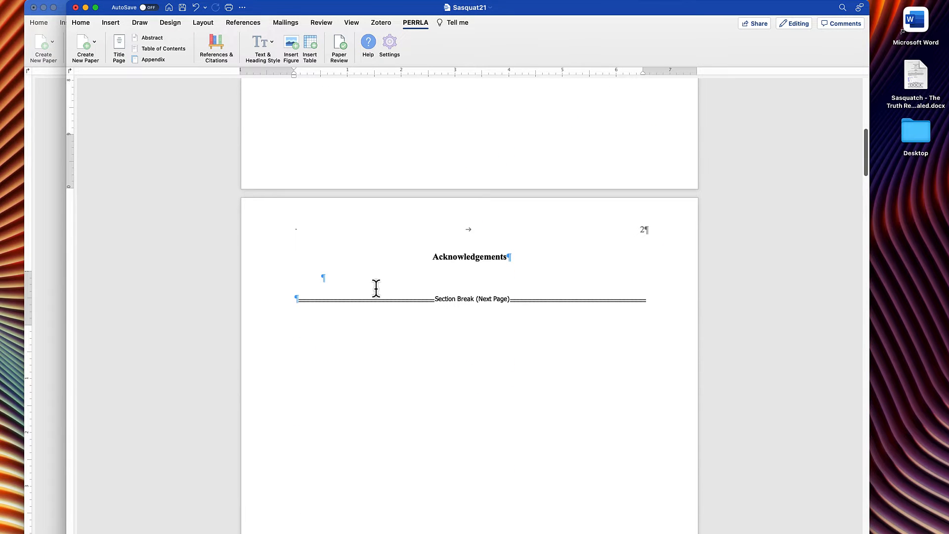
click(356, 278)
key(super+v)
key(BackSpace)
key(BackSpace)
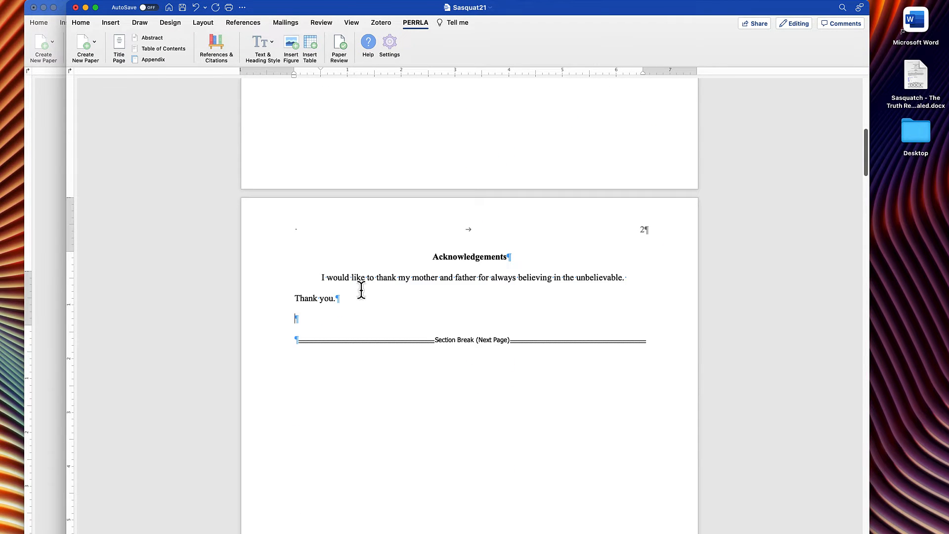
Copy the full abstract paragraph from the source document's Abstract page and return to Sasquat21.
click(49, 449)
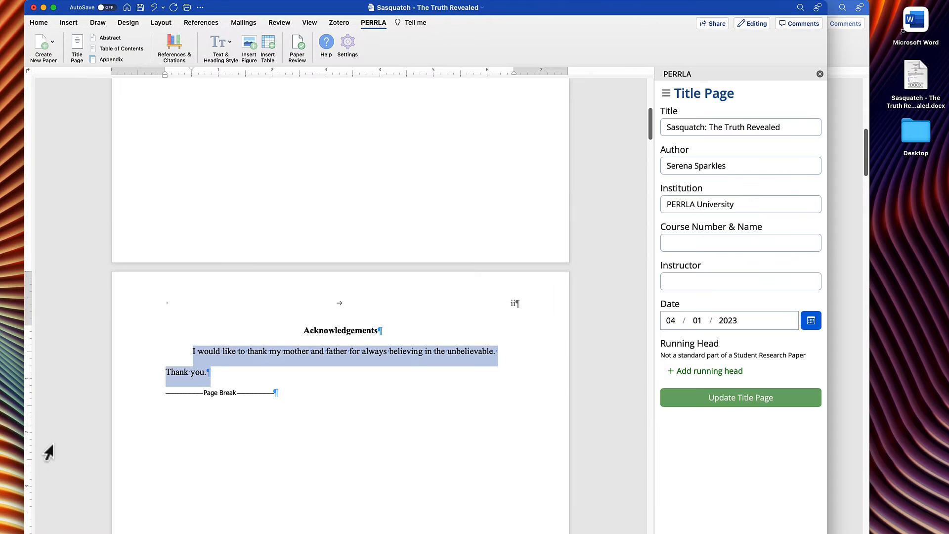
scroll(331, 419, up, 4)
scroll(331, 419, down, 5)
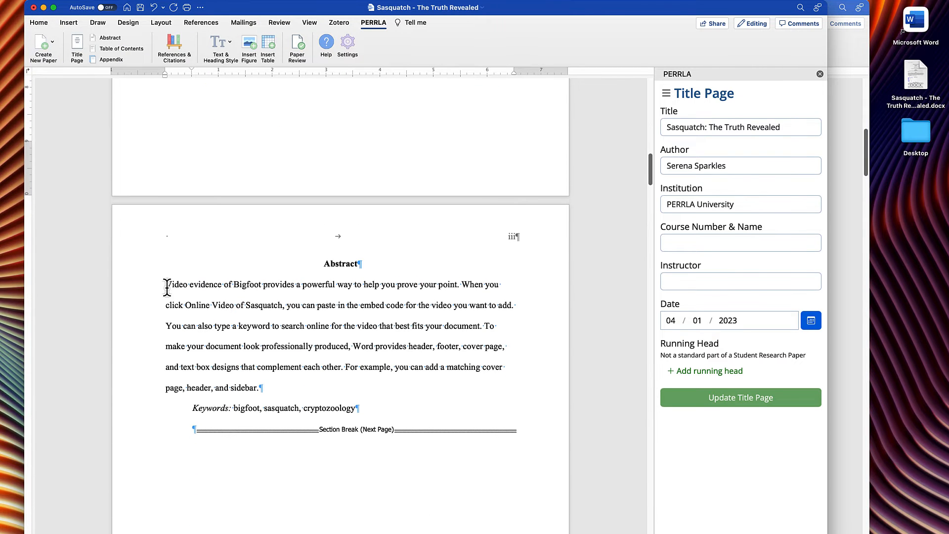
mouse_move(166, 284)
mouse_down()
mouse_move(271, 313)
mouse_move(252, 374)
mouse_move(258, 388)
mouse_move(233, 387)
mouse_move(167, 286)
mouse_up()
key(super+c)
click(408, 375)
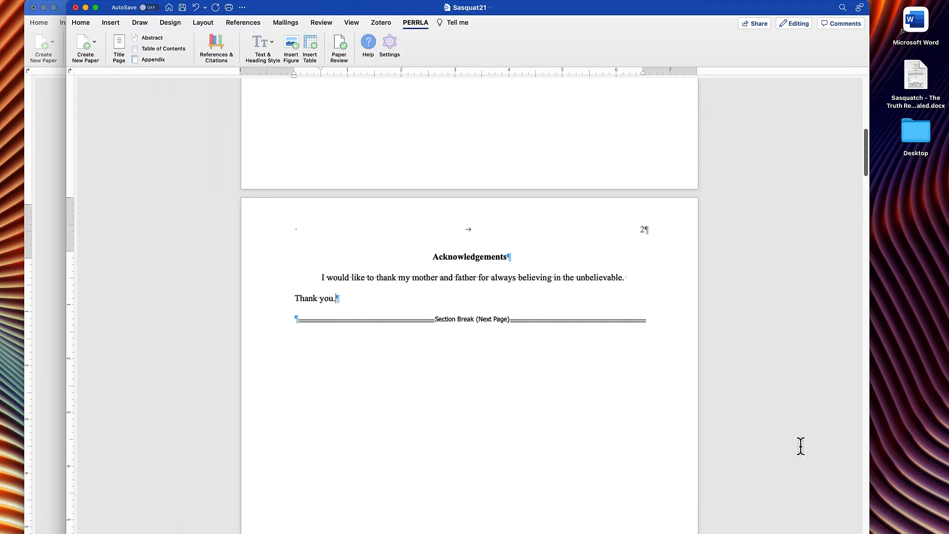
Try an ordinary paste of the copied abstract over "Type your abstract here." on the Sasquat21 Abstract page, and undo it.
scroll(504, 392, down, 10)
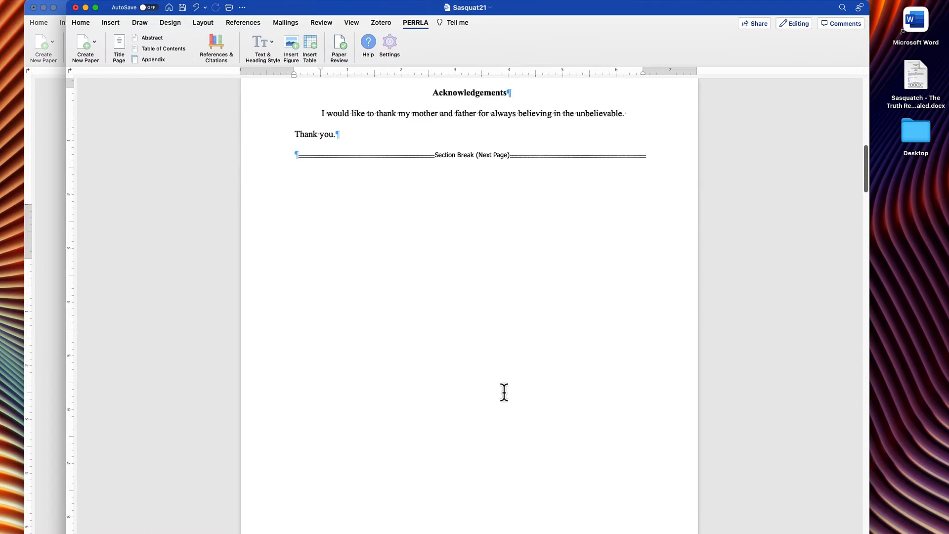
scroll(460, 405, down, 2)
drag(404, 297, 308, 297)
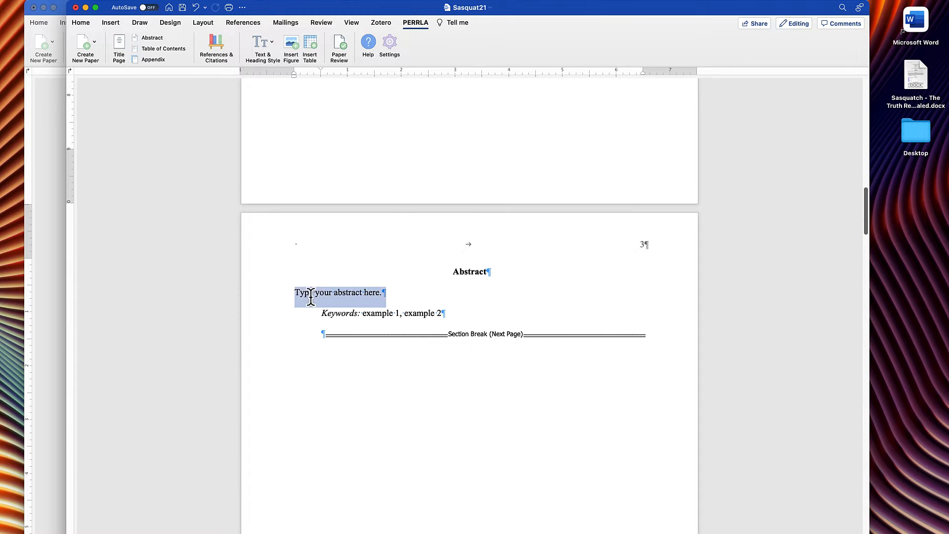
key(super+v)
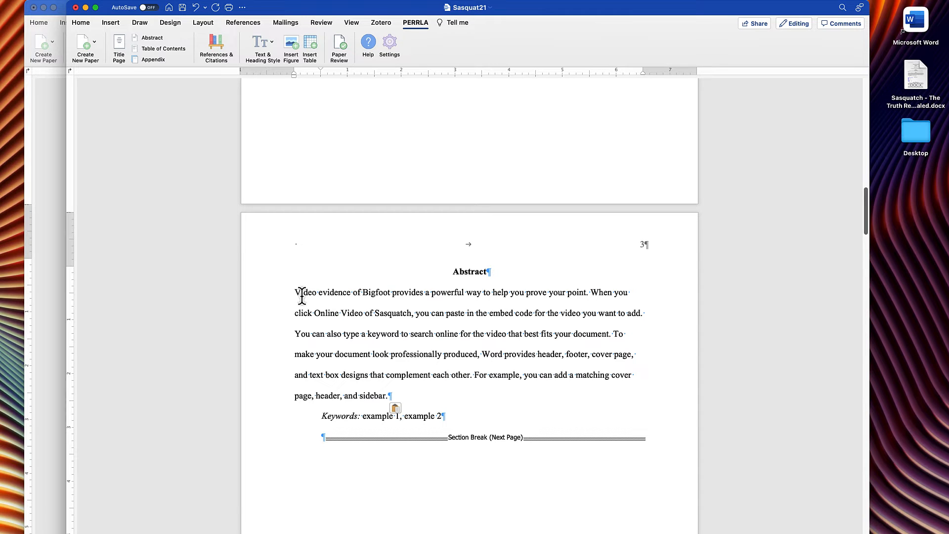
key(super+z)
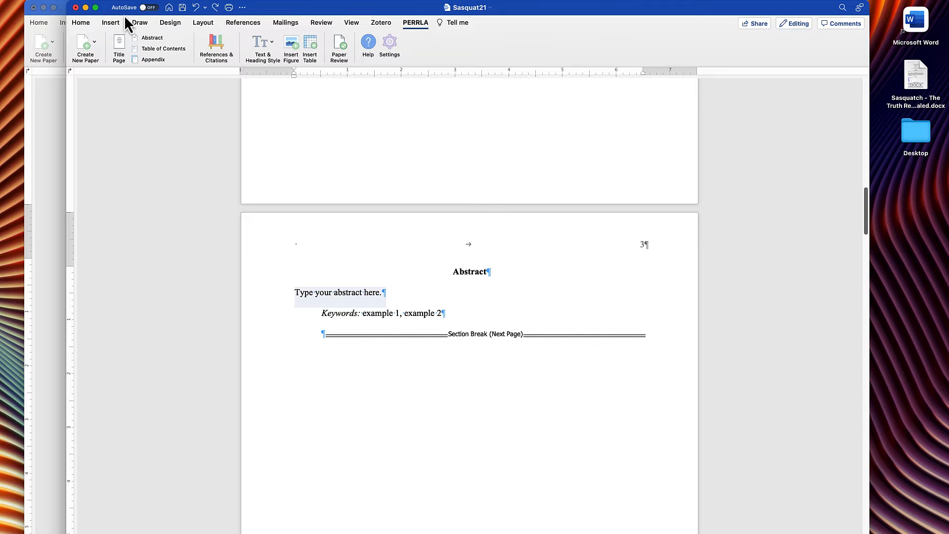
Replace "Type your abstract here." in Sasquat21 with the copied abstract paragraph, choosing the Match Formatting paste option.
click(83, 2)
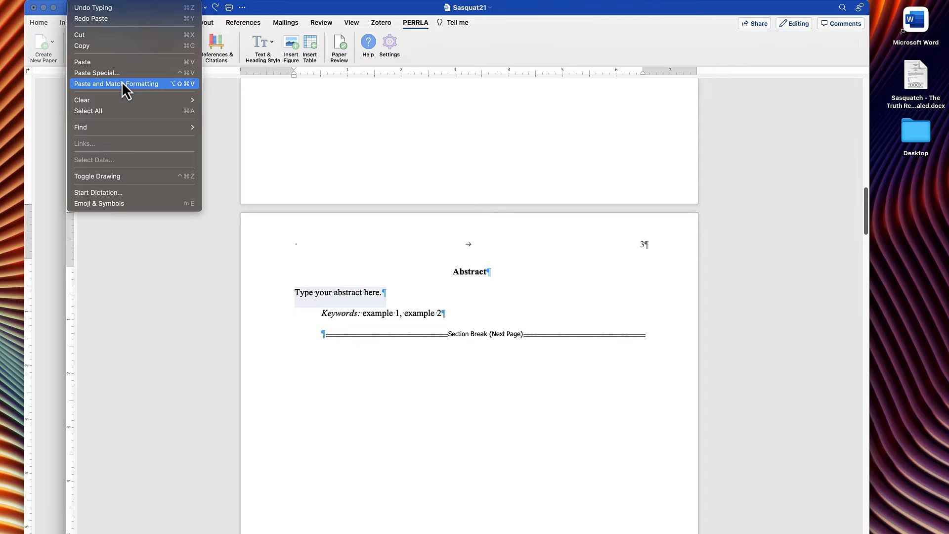
click(307, 292)
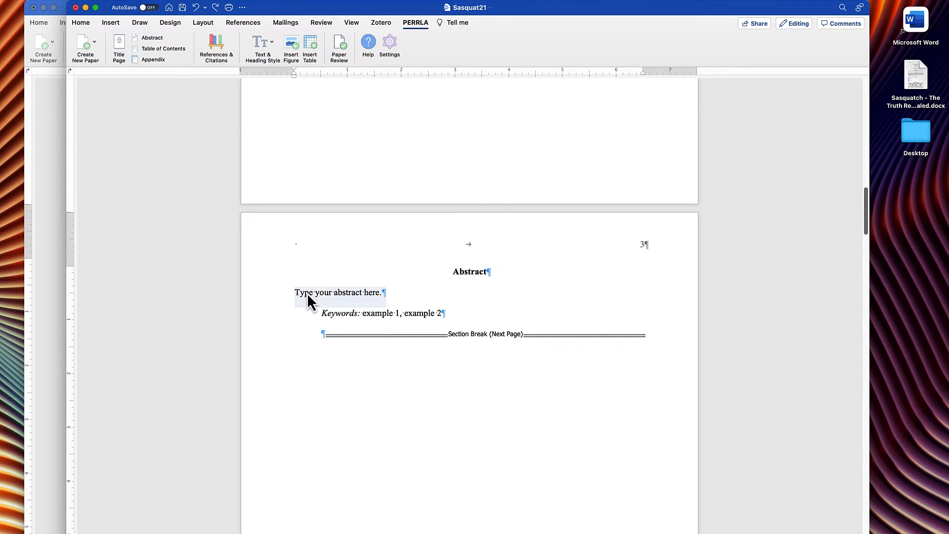
drag(292, 293, 387, 295)
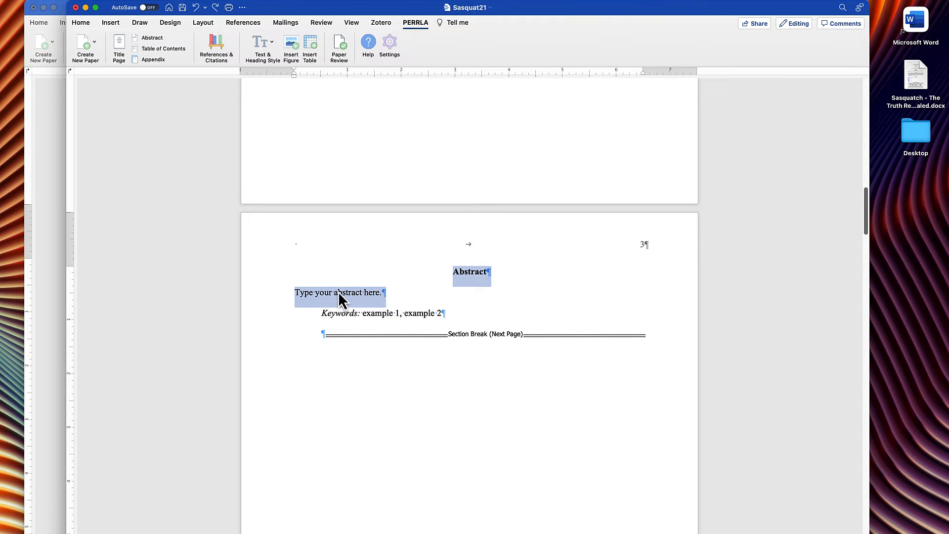
drag(401, 298, 305, 298)
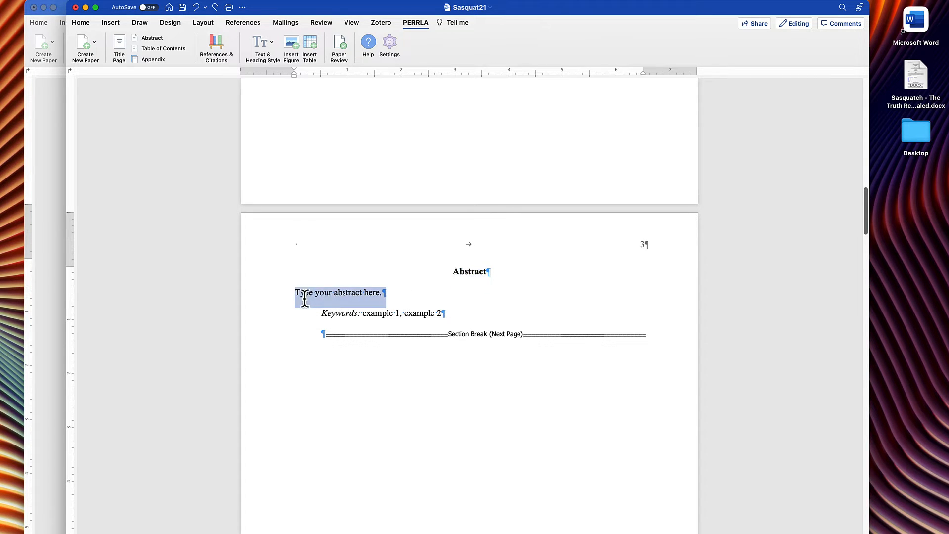
click(96, 3)
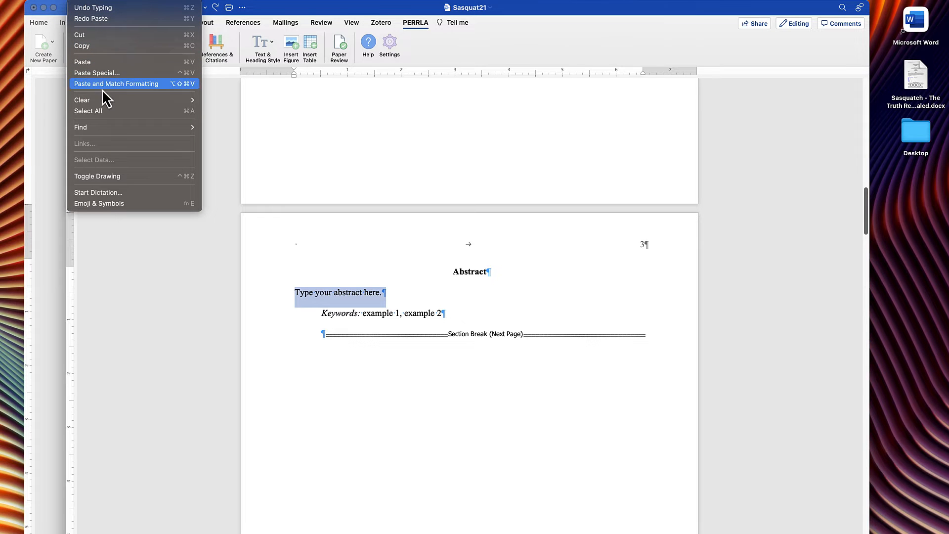
click(254, 219)
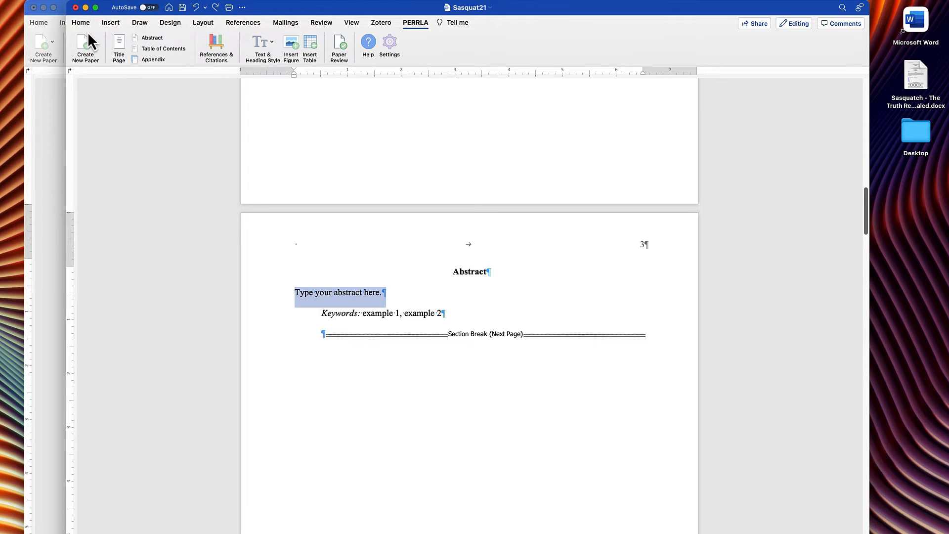
click(88, 26)
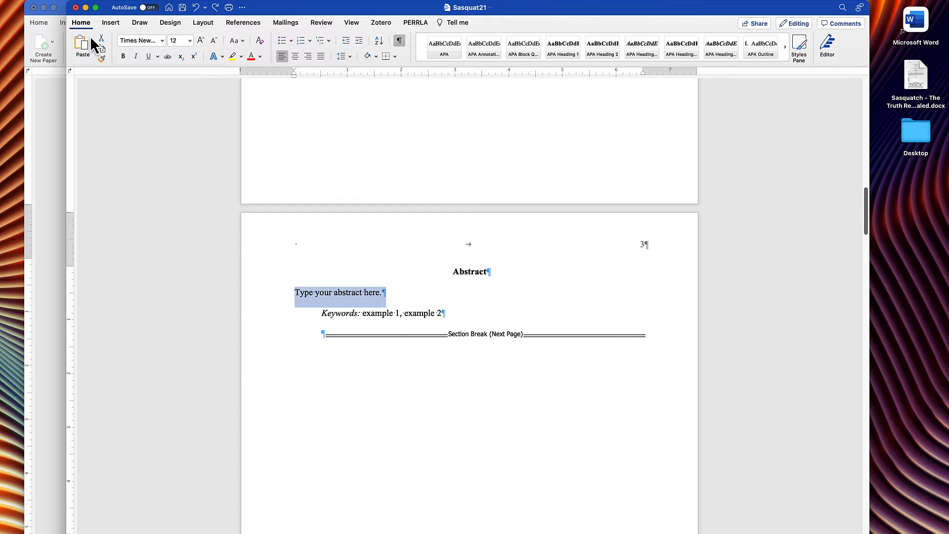
click(94, 45)
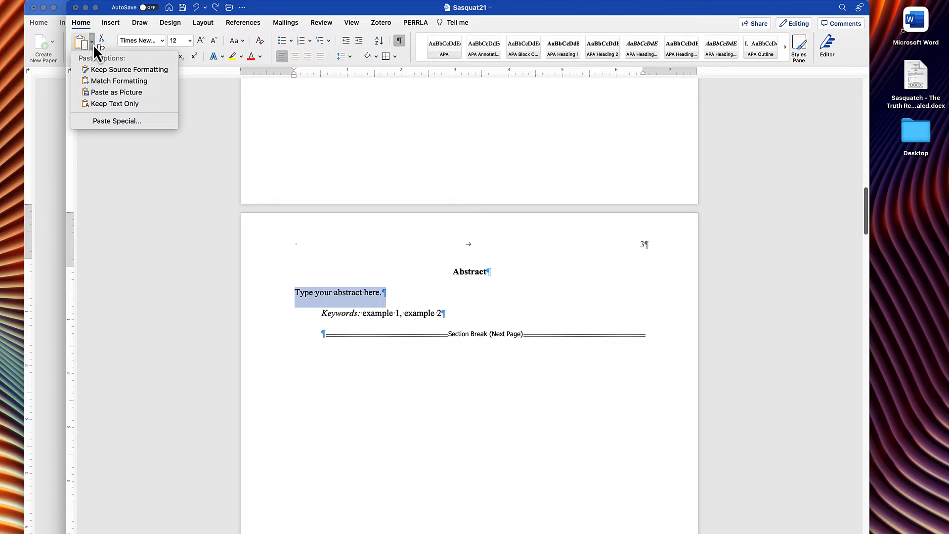
click(125, 82)
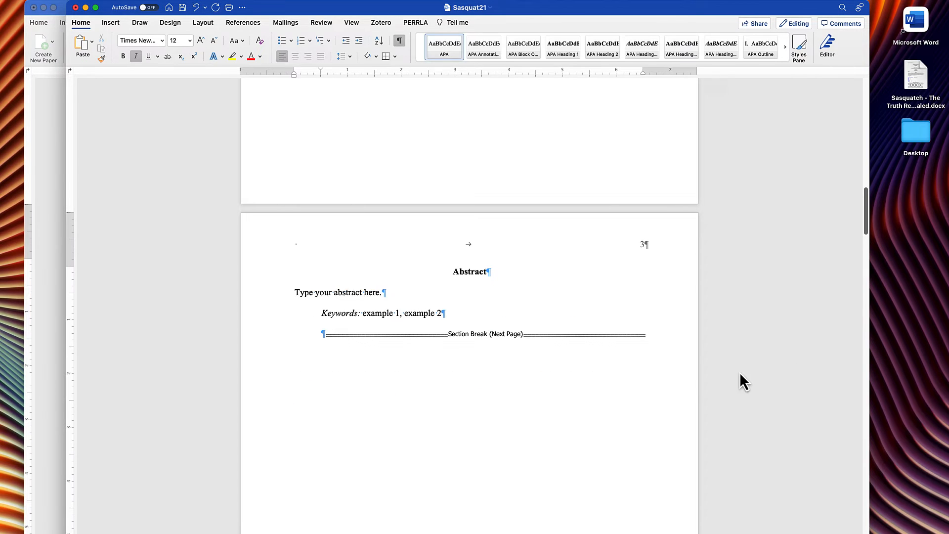
key(shift+Up)
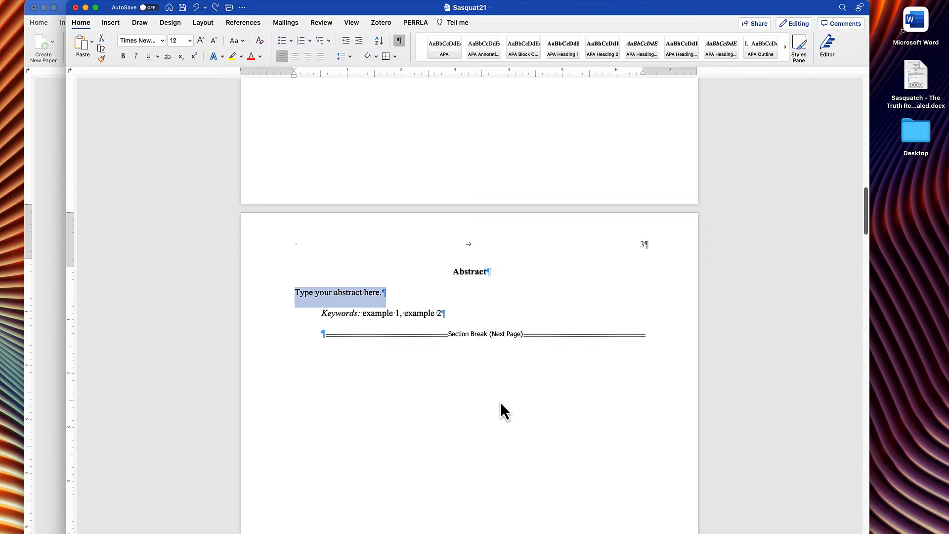
text(Video evidence of Bigfoot provides a powerful way to help you prove your point. When you click Online Video of Sasquatch, you can paste in the embed code for the video you want to add. You can also type a keyword to search online for the video that best fits your document. To make your document look professionally produced, Word provides header, footer, cover page, and text box designs that complement each other. For example, you can add a matching cover page, header, and sidebar.)
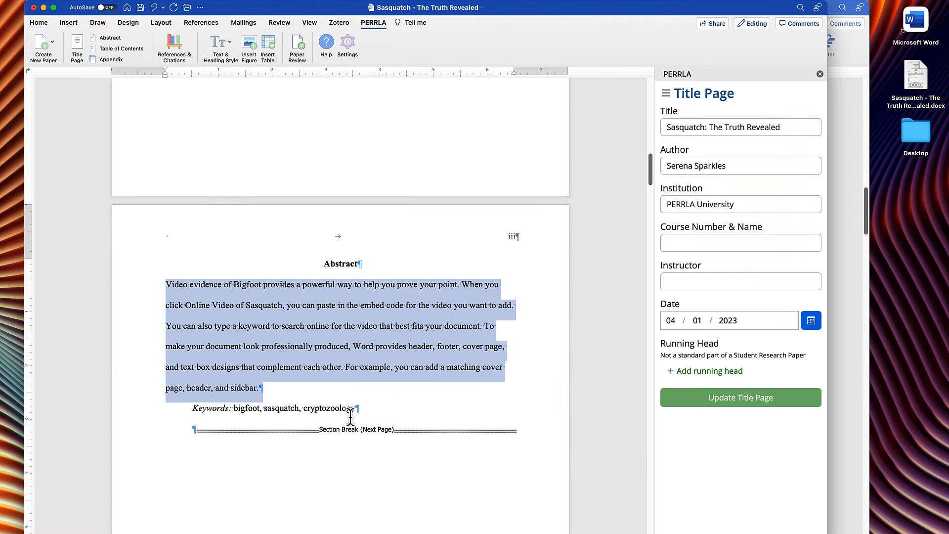
Replace the example keywords in Sasquat21 with "bigfoot, sasquatch, cryptozoology" copied from the source document.
drag(356, 408, 247, 416)
key(super+c)
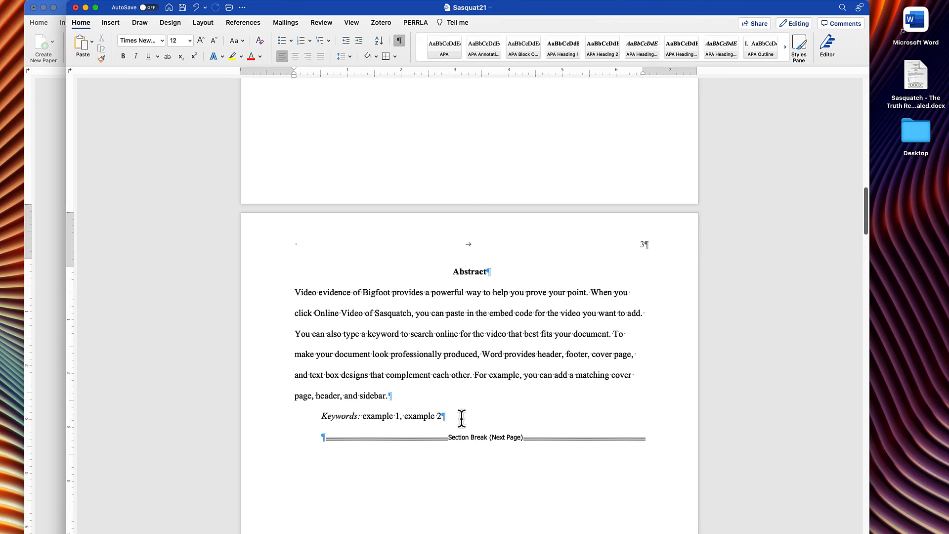
drag(462, 417, 375, 419)
key(super+v)
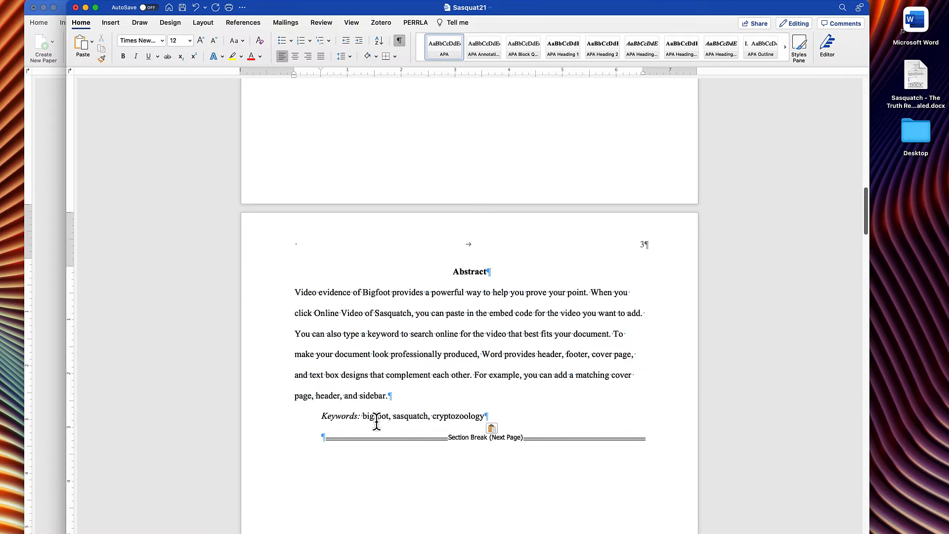
Compare the source document's Table of Contents page with the ungenerated one in Sasquat21.
scroll(392, 386, down, 3)
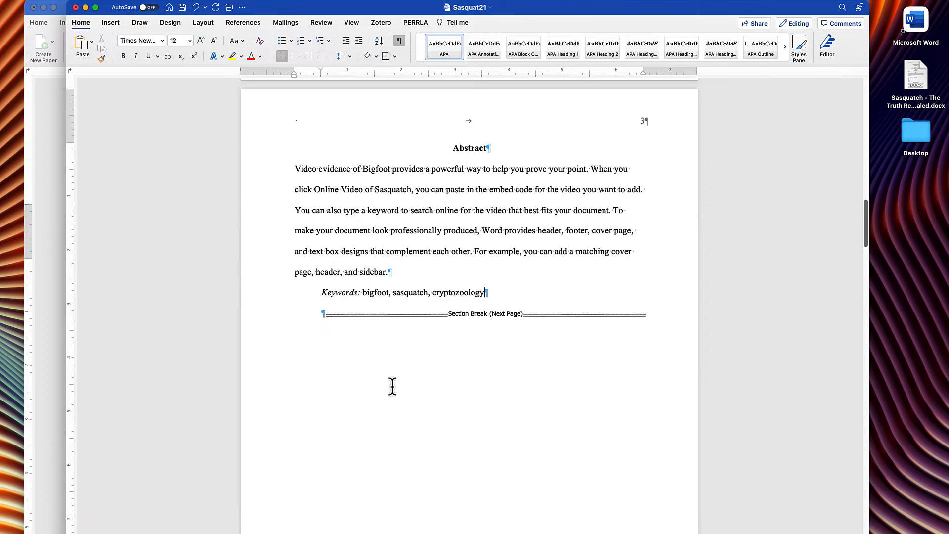
scroll(392, 386, down, 8)
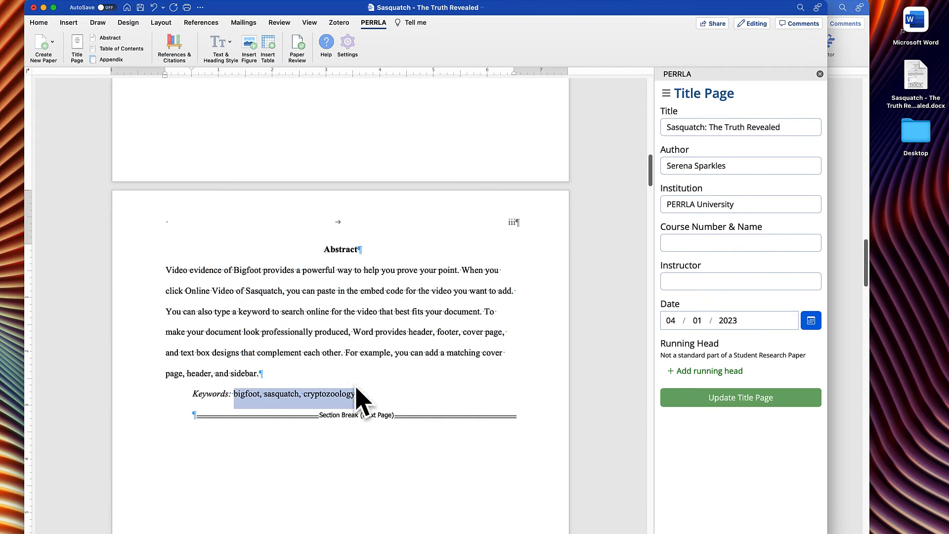
scroll(355, 395, down, 8)
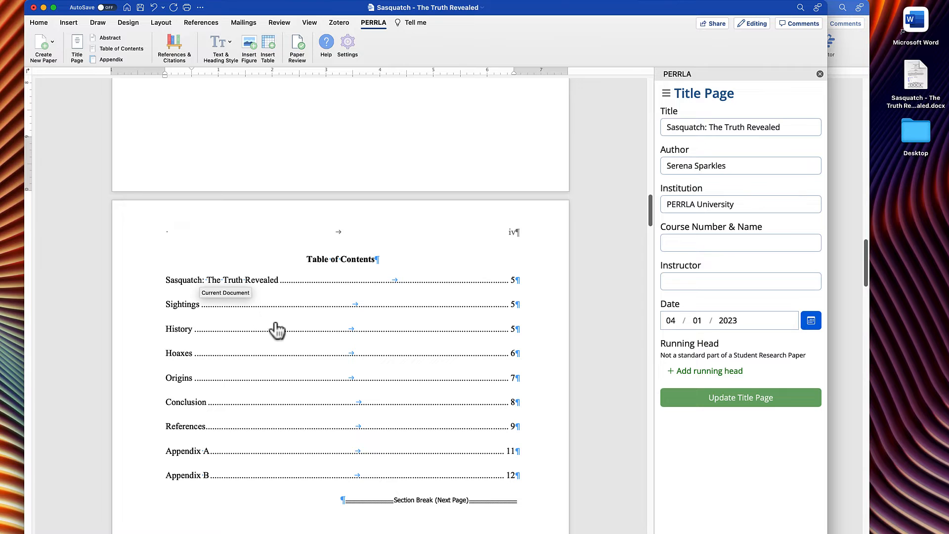
scroll(279, 329, down, 2)
click(767, 403)
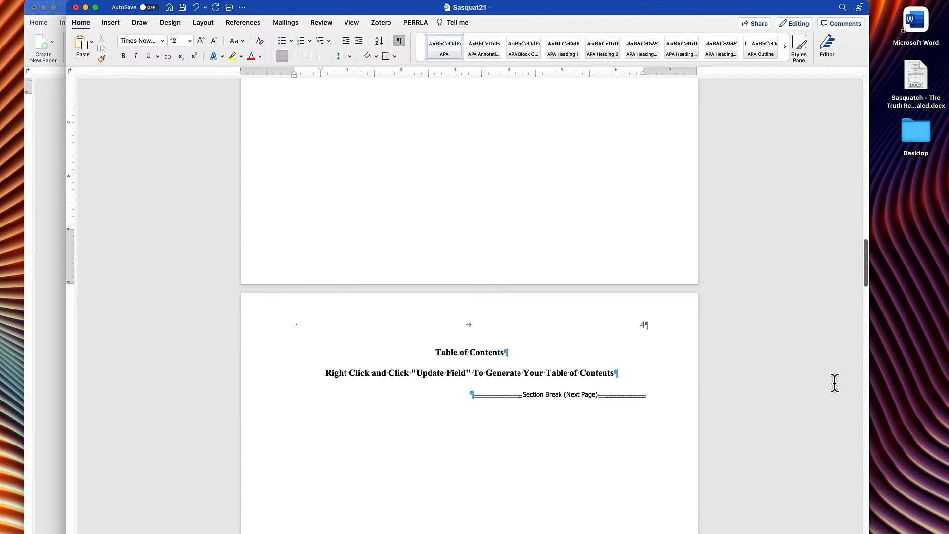
Review the PERRLA text and heading styles available for Sasquat21, and go back to its title page.
click(411, 20)
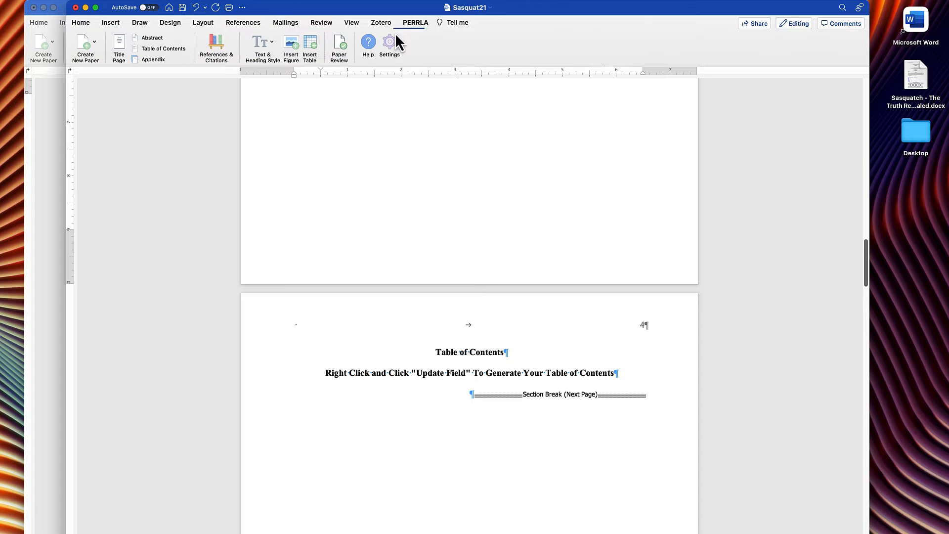
click(270, 52)
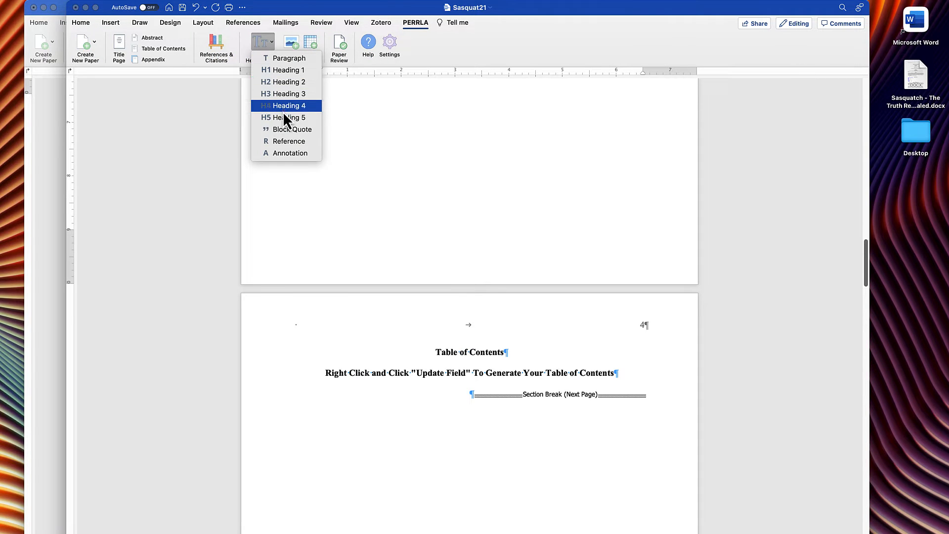
click(269, 50)
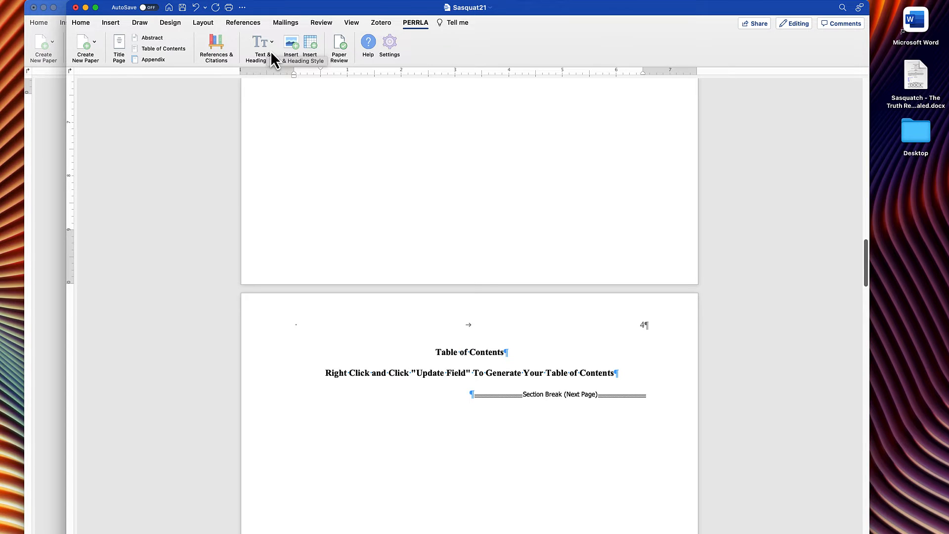
click(271, 50)
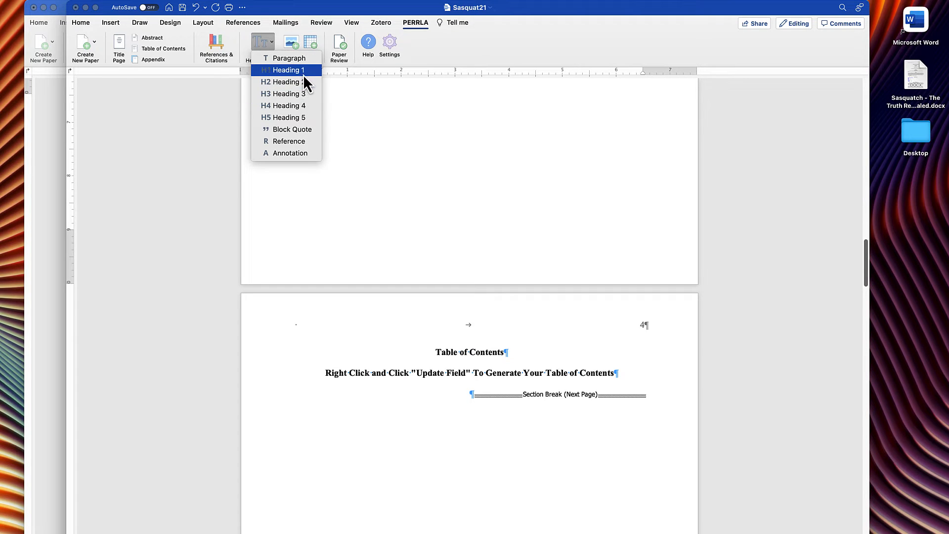
click(480, 266)
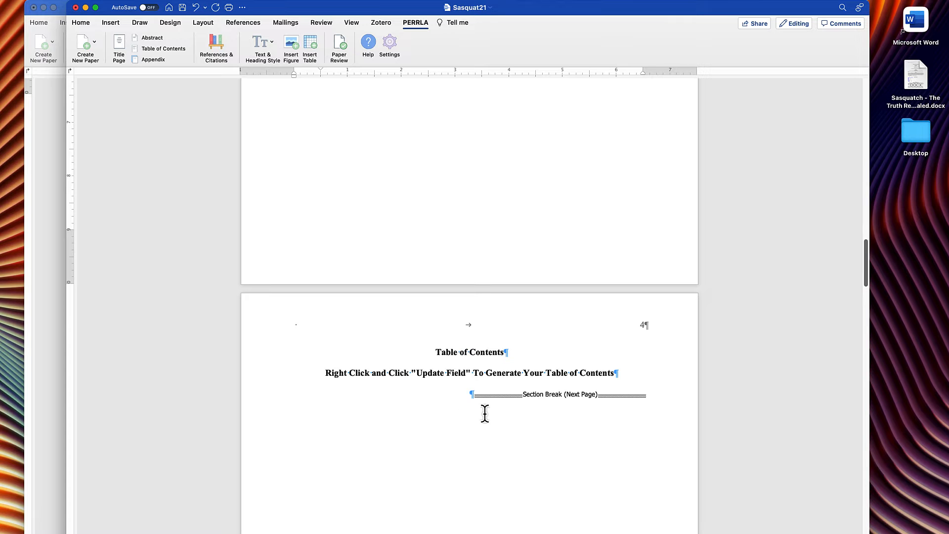
scroll(593, 426, up, 15)
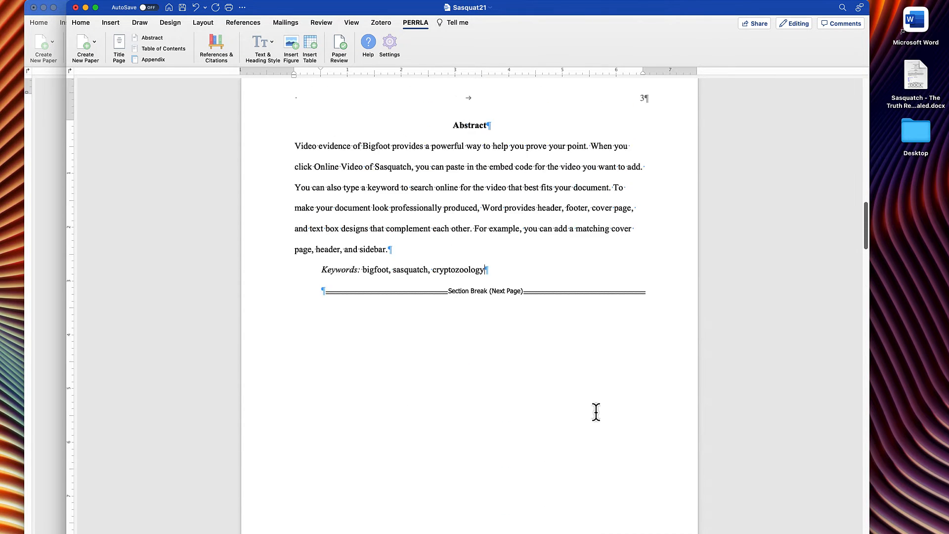
scroll(596, 410, up, 8)
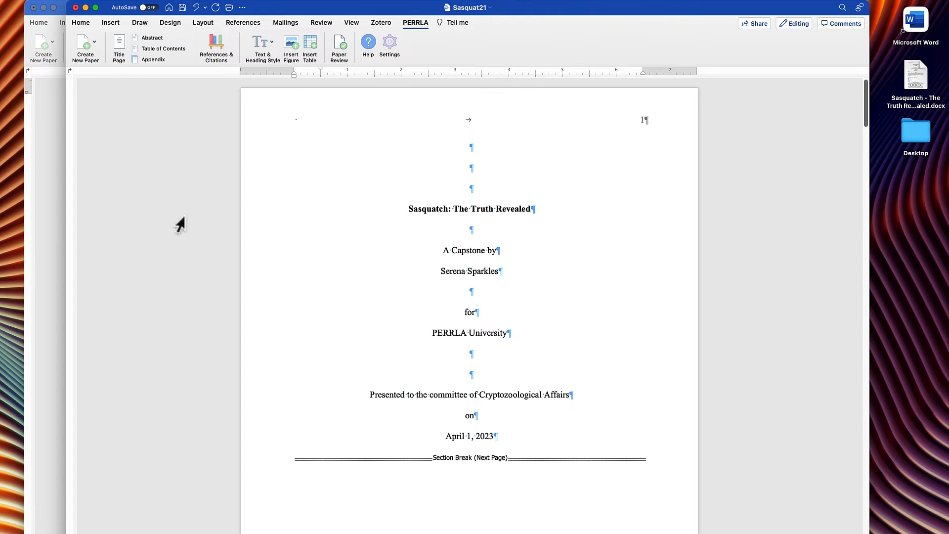
Check the page number style on the source document's Table of Contents page, and open Sasquat21's title page header for editing.
click(46, 259)
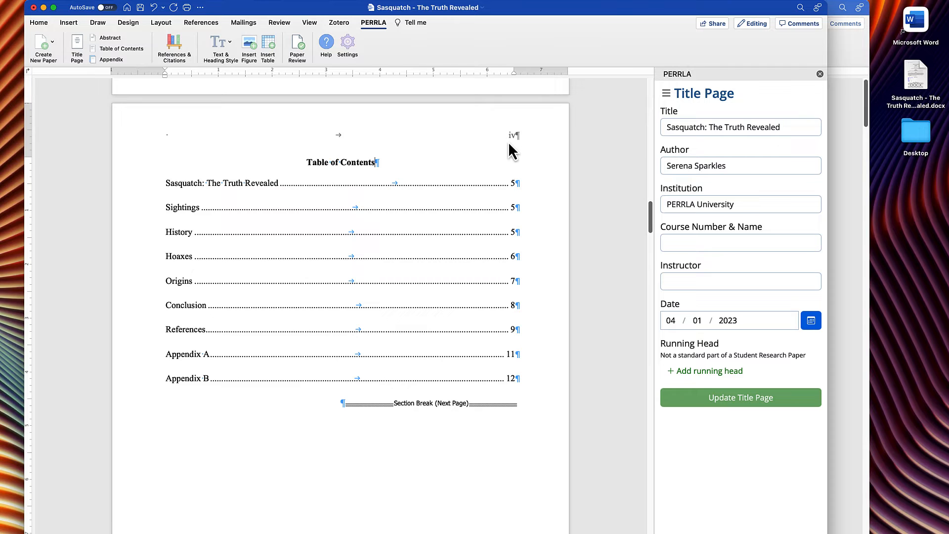
click(853, 188)
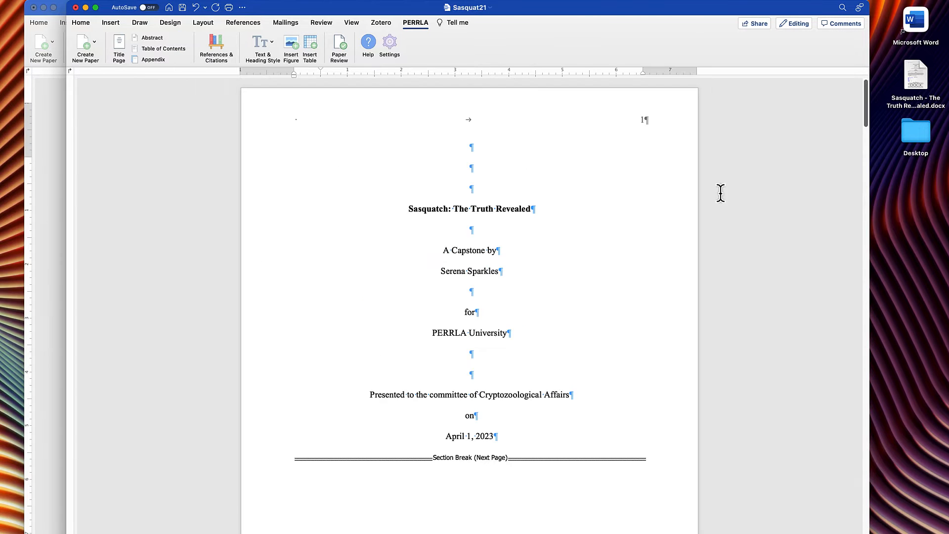
double_click(588, 127)
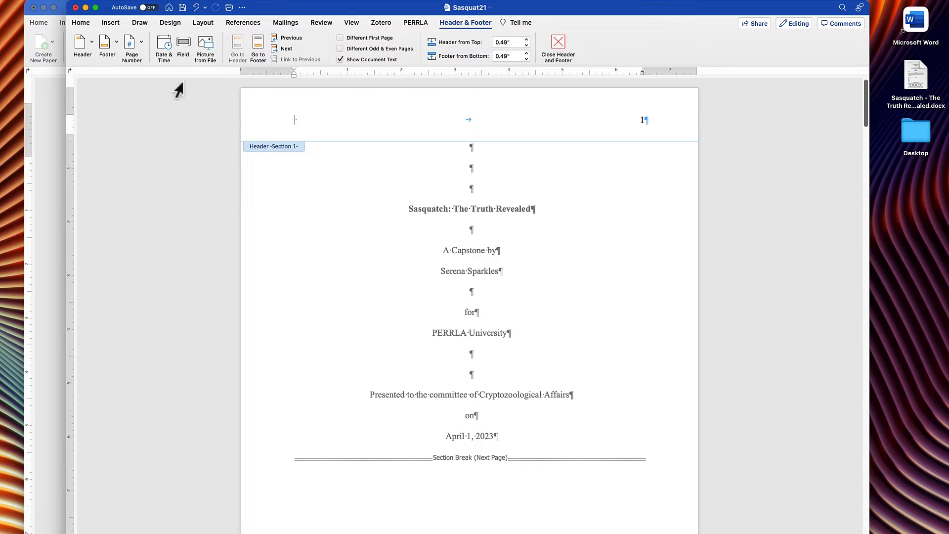
click(141, 43)
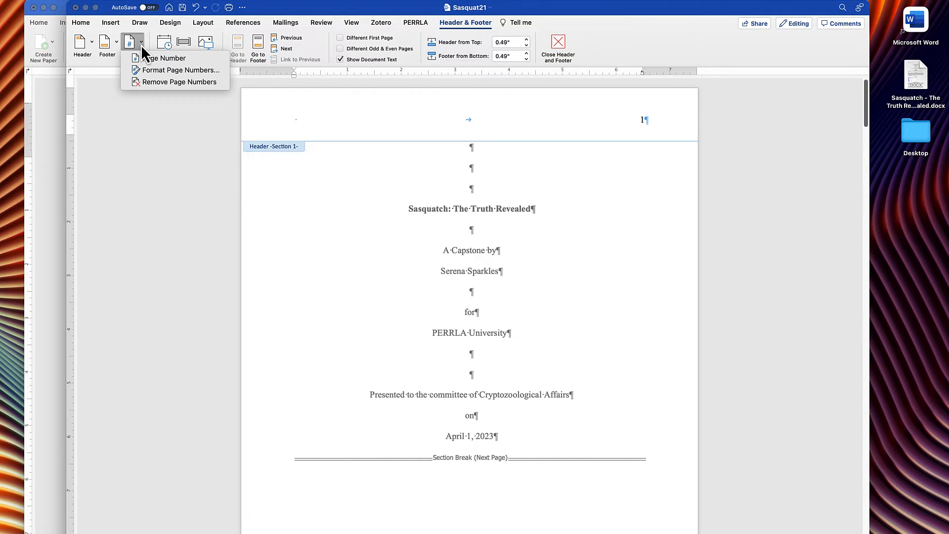
click(154, 70)
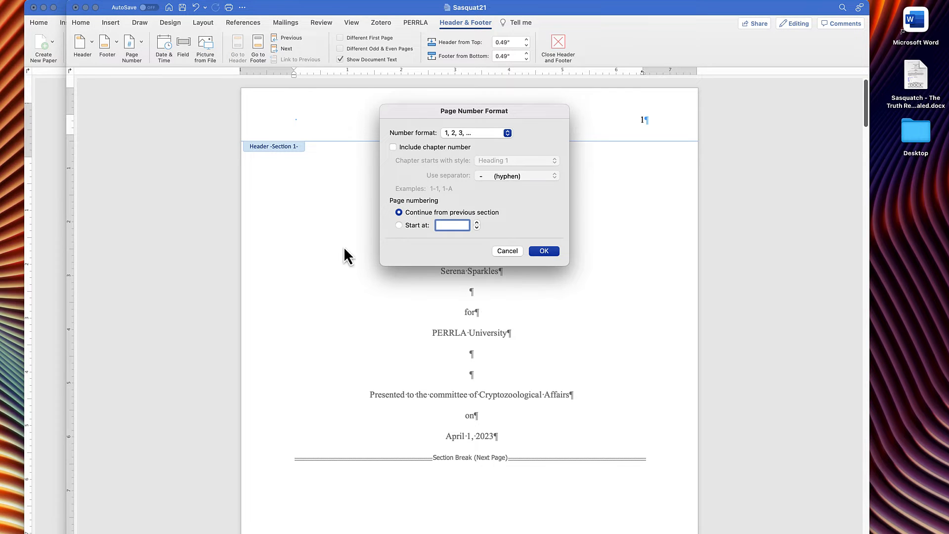
click(529, 255)
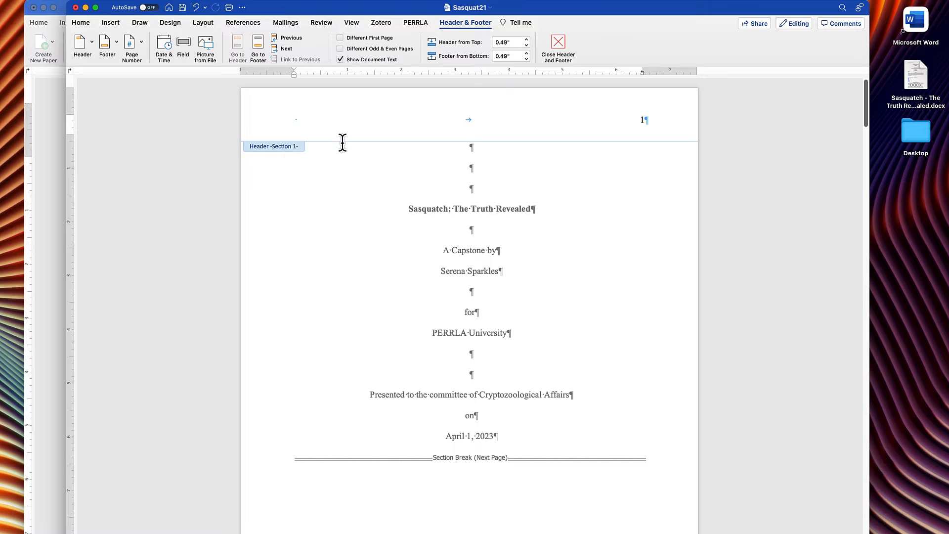
Set the page number format of the title page section to lowercase Roman numerals (i, ii, iii).
click(133, 43)
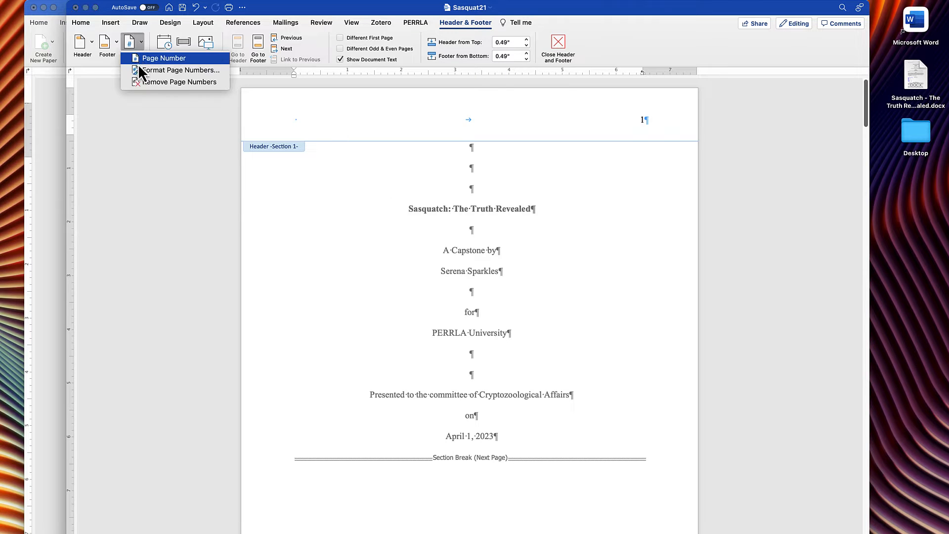
click(141, 72)
click(457, 132)
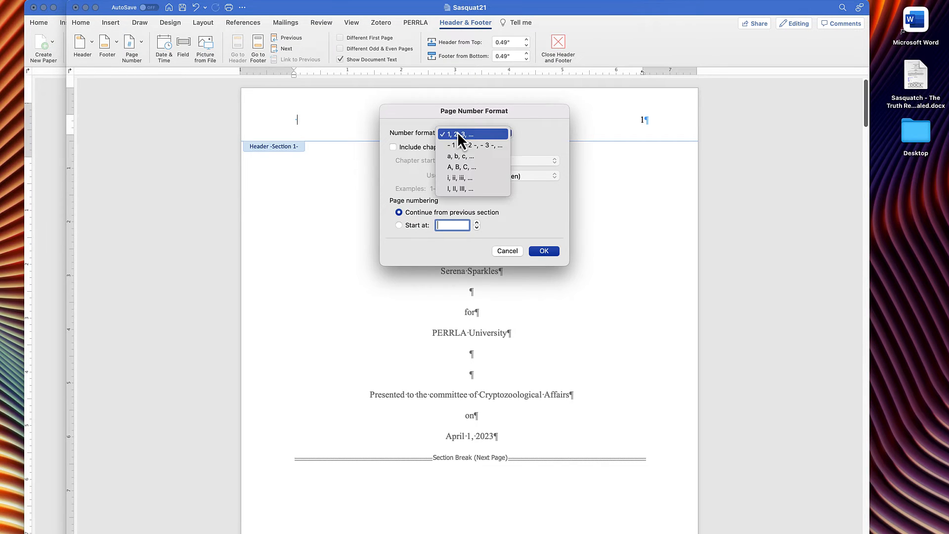
click(475, 178)
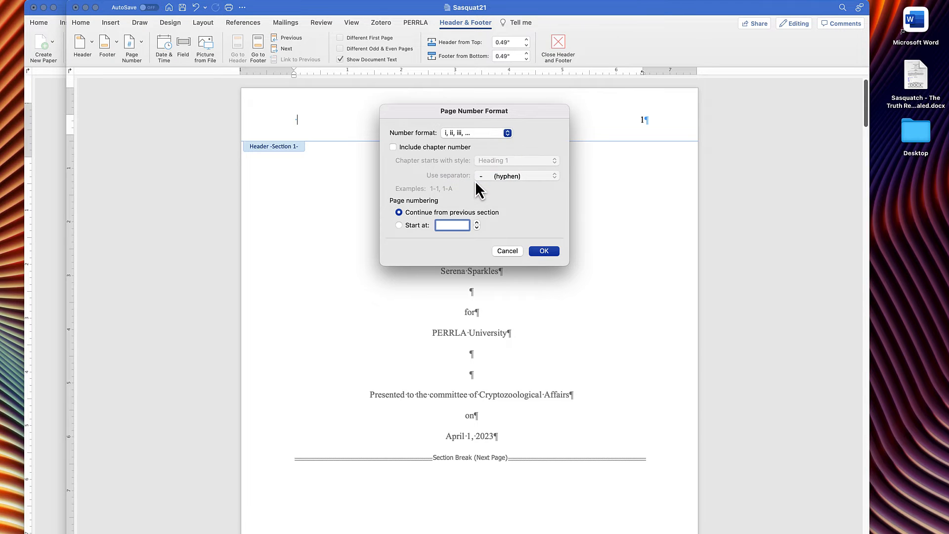
click(539, 250)
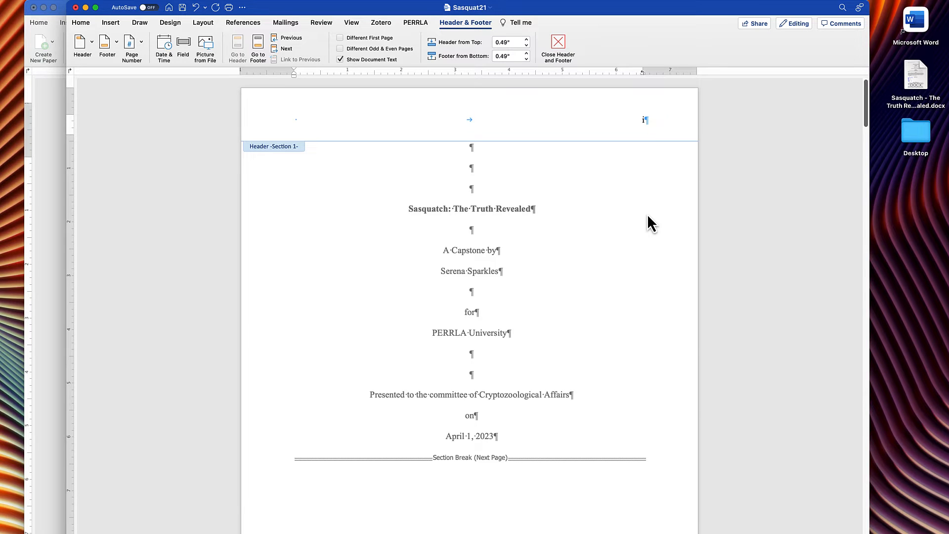
Change the Acknowledgements section's page number format to i, ii, iii, continuing from the previous section.
scroll(647, 214, down, 5)
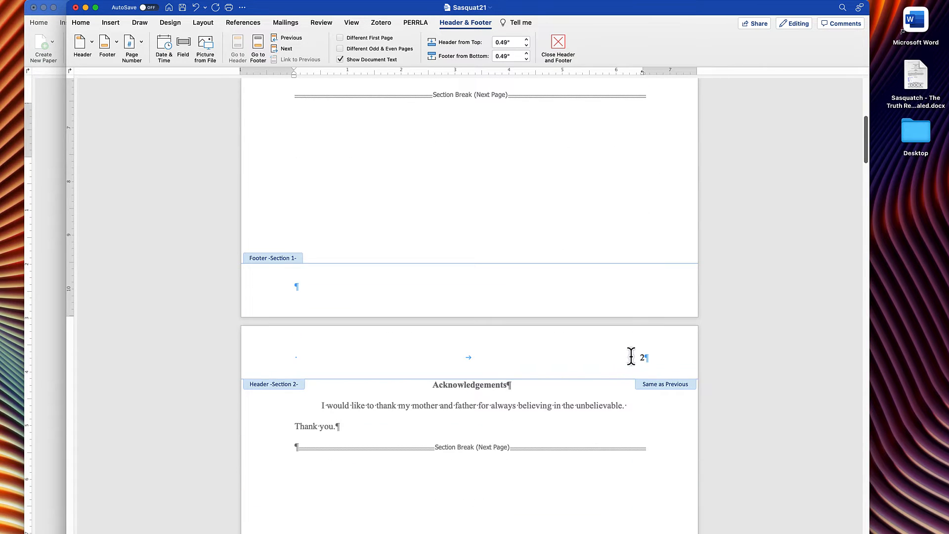
click(632, 356)
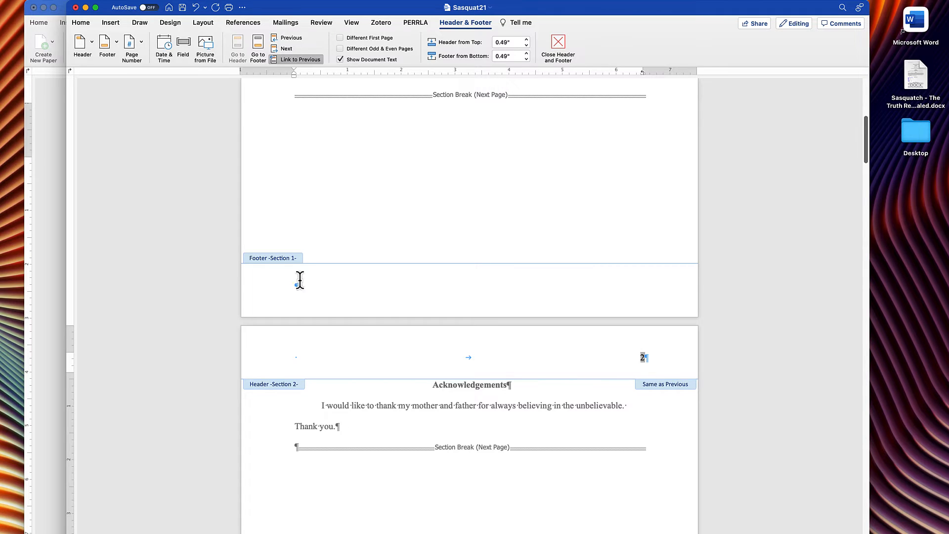
click(131, 44)
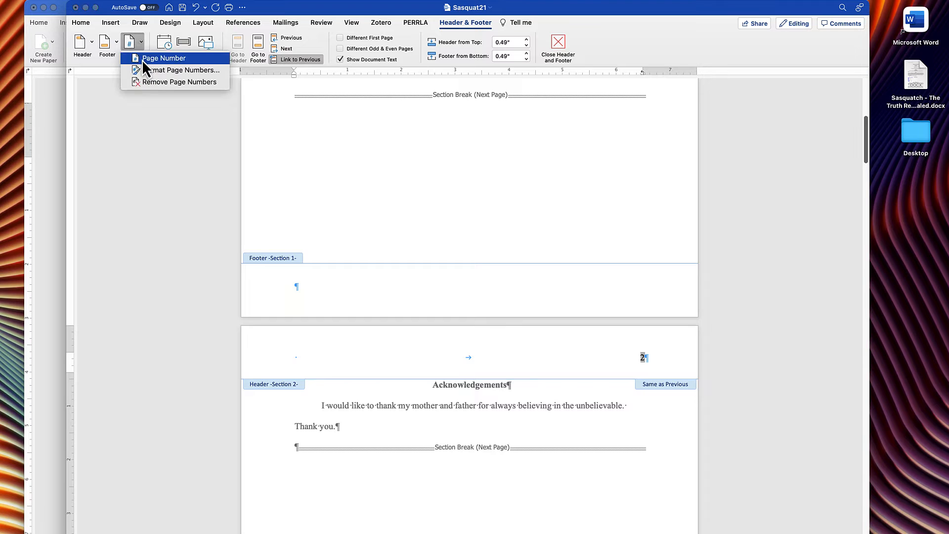
click(150, 71)
click(476, 132)
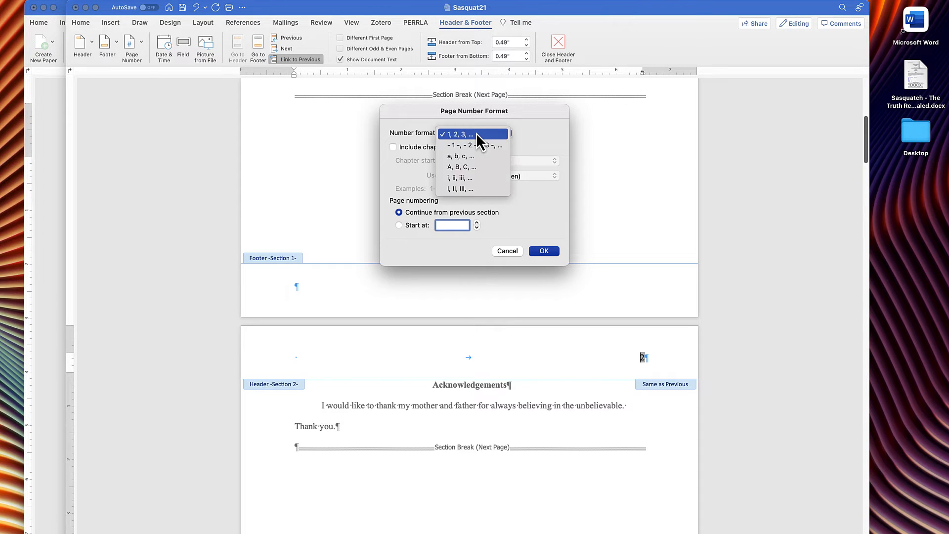
click(477, 177)
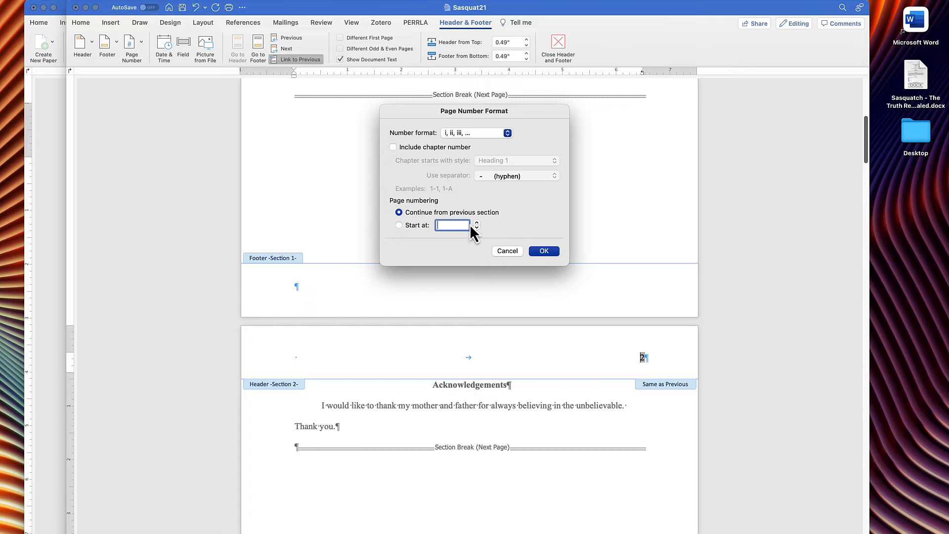
click(543, 251)
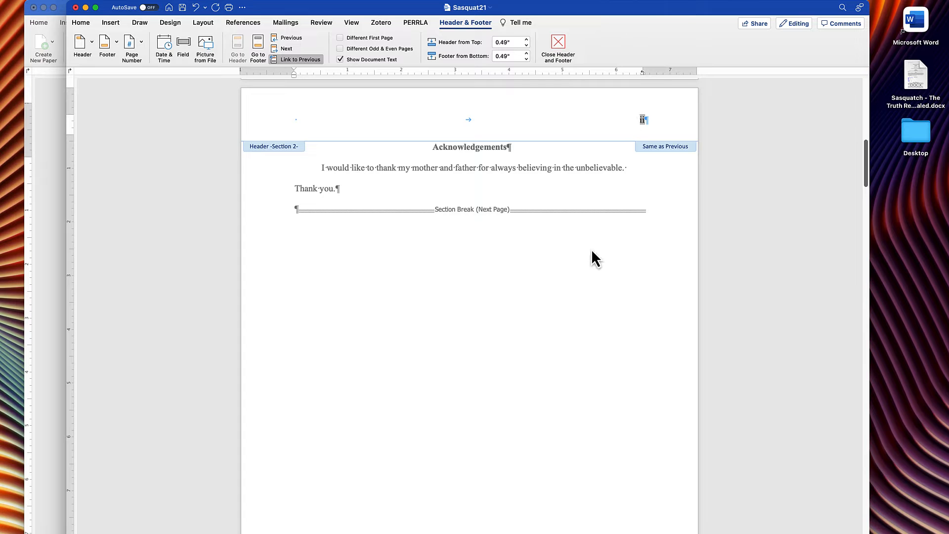
Apply the i, ii, iii page number format to the header of the Abstract section.
scroll(591, 257, down, 10)
scroll(595, 259, down, 1)
click(625, 229)
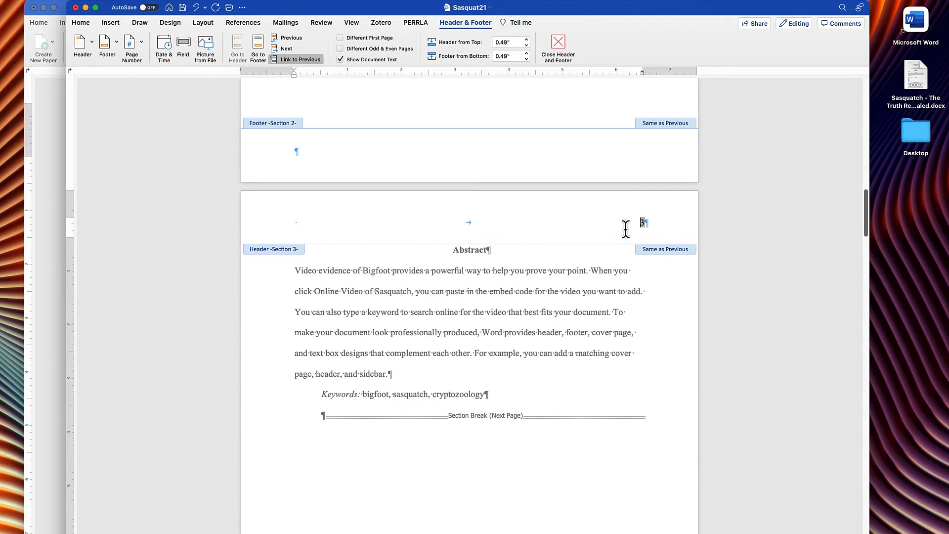
scroll(464, 253, up, 10)
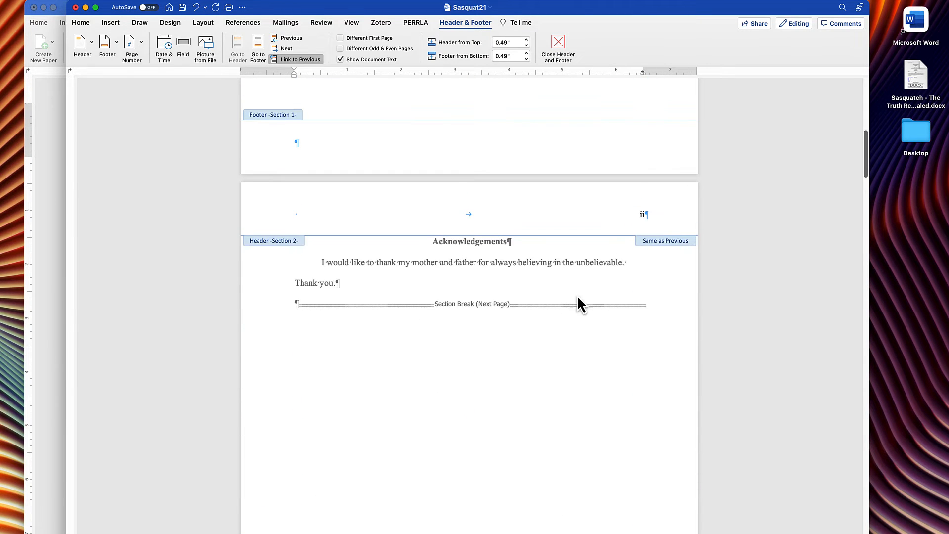
scroll(430, 346, down, 10)
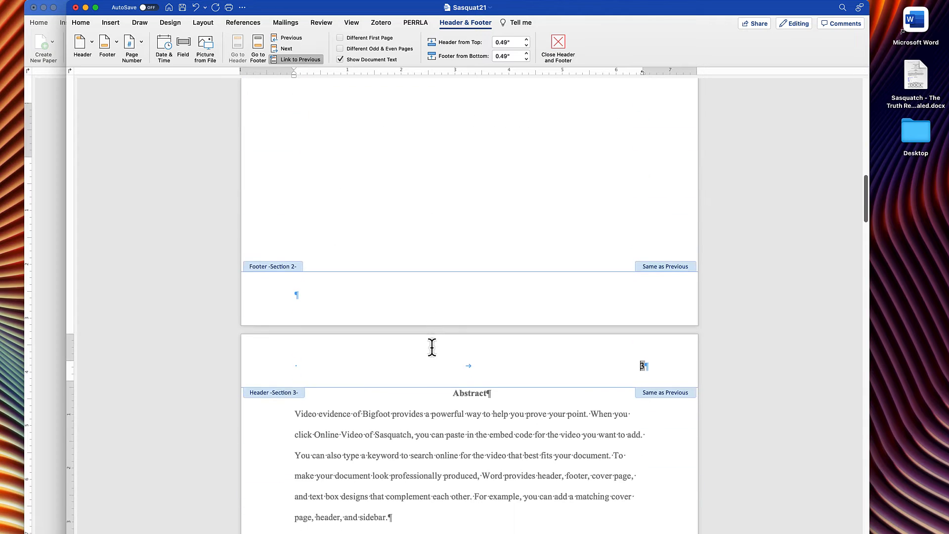
click(129, 49)
click(137, 69)
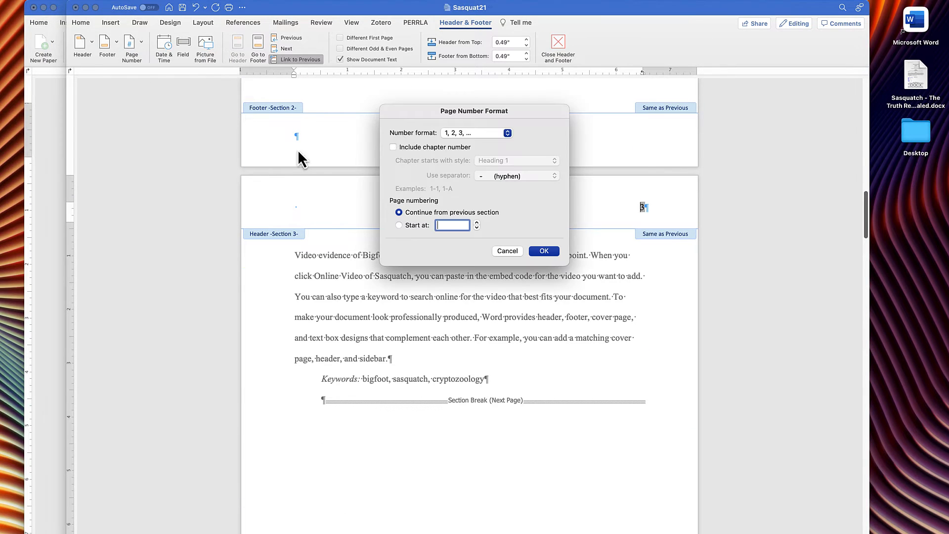
click(454, 131)
click(464, 177)
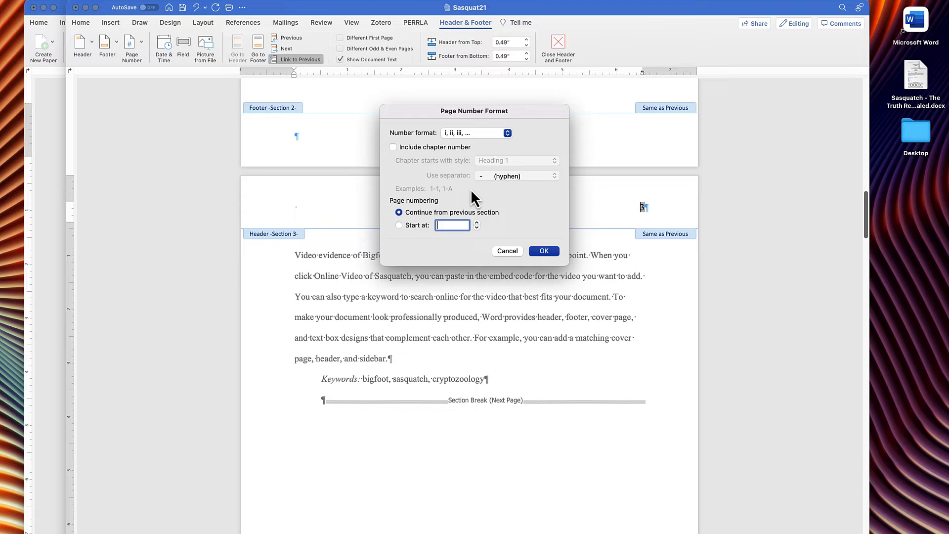
click(544, 251)
Format the Table of Contents section's page number as i, ii, iii in its header.
scroll(622, 163, down, 10)
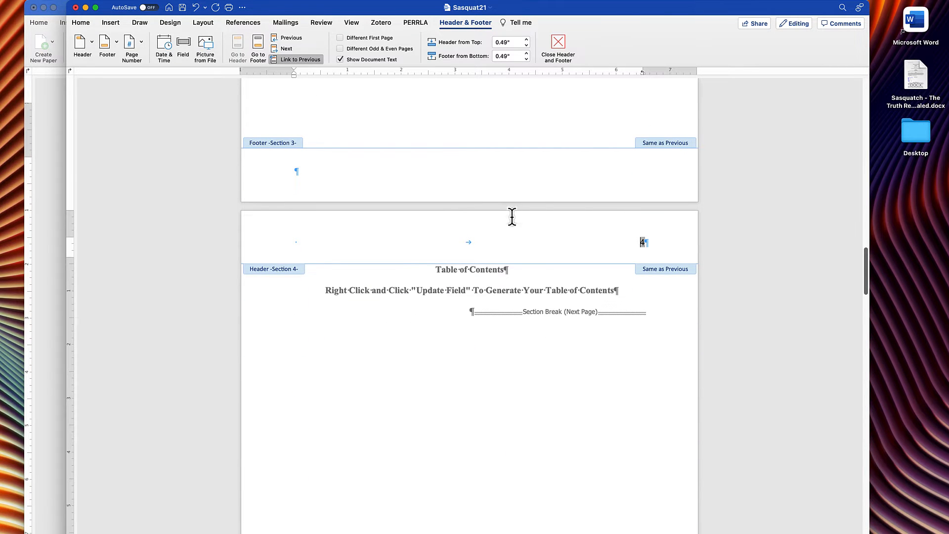
scroll(547, 286, up, 6)
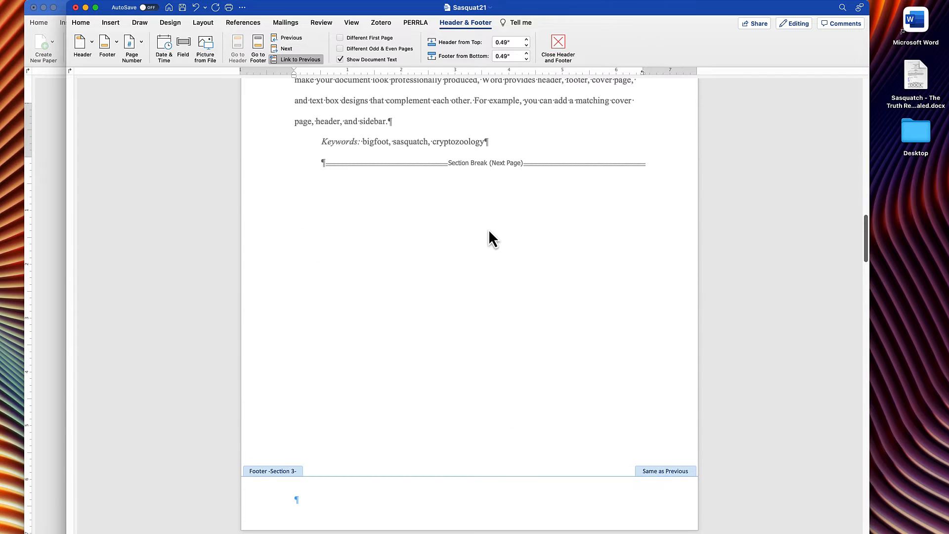
scroll(660, 191, down, 10)
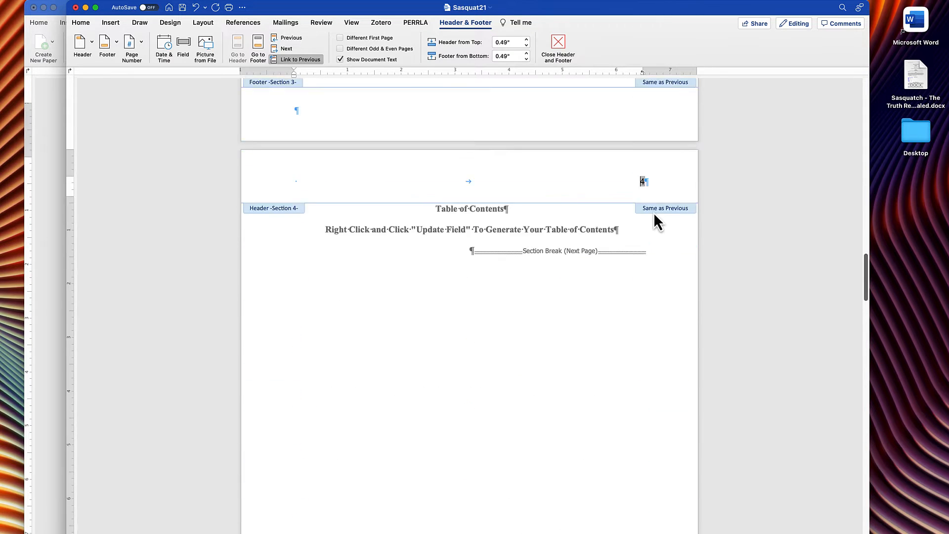
scroll(653, 212, up, 2)
click(133, 44)
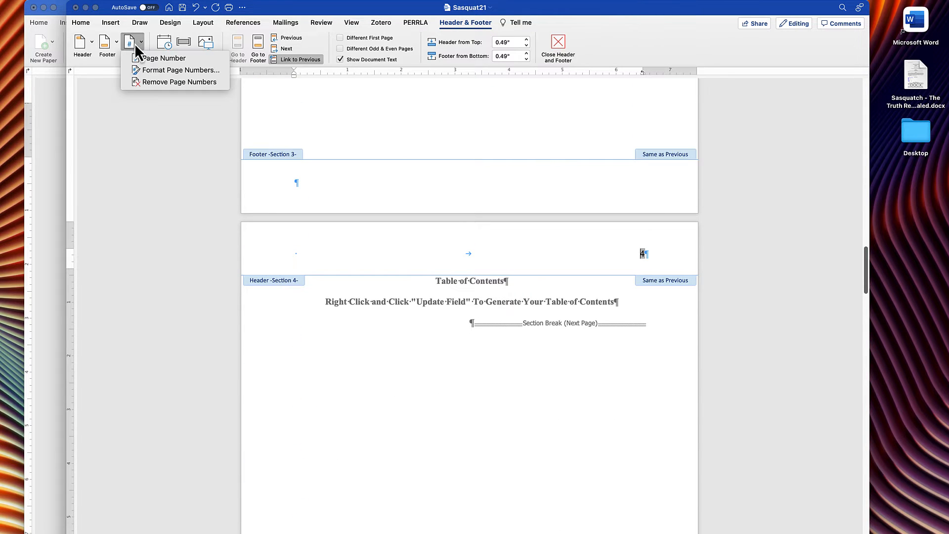
click(151, 70)
click(507, 134)
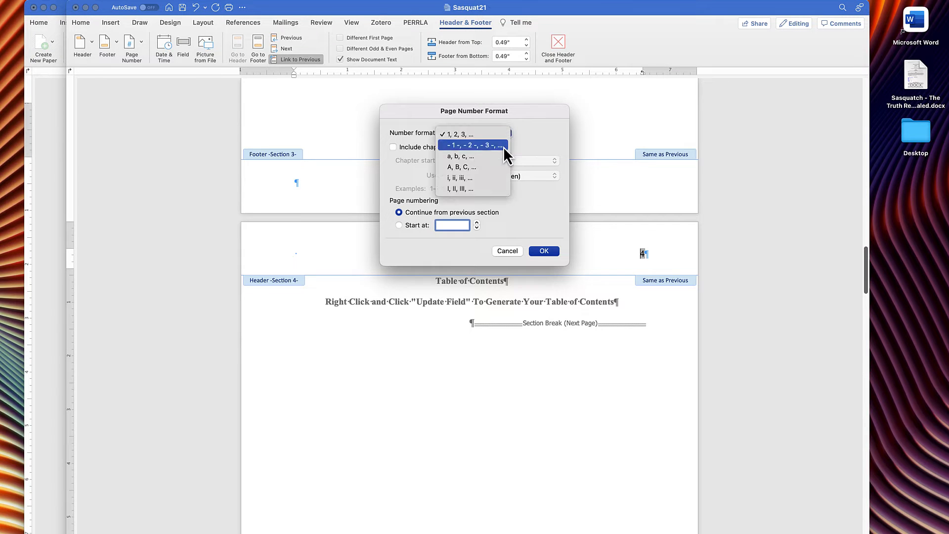
click(493, 177)
click(541, 251)
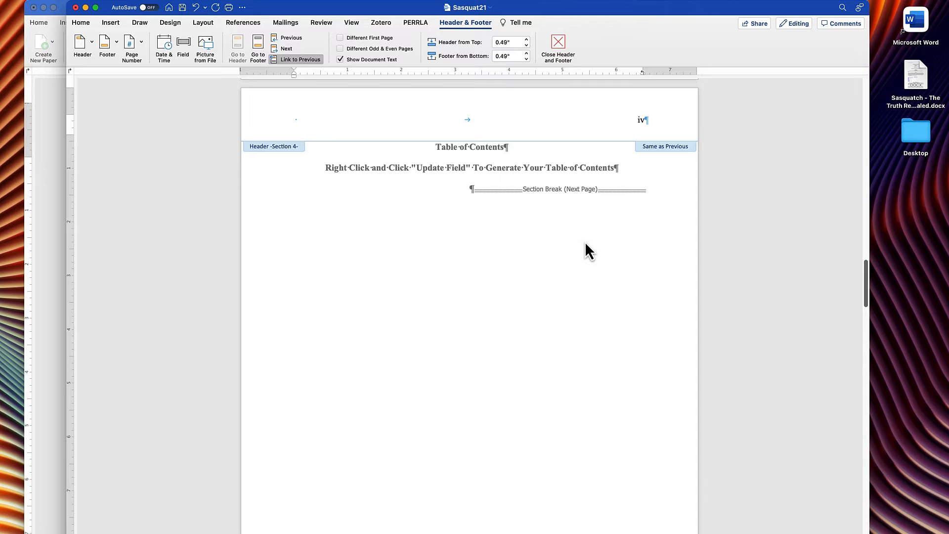
Check the page number on the paper's first body page, and close header and footer editing.
scroll(585, 242, down, 6)
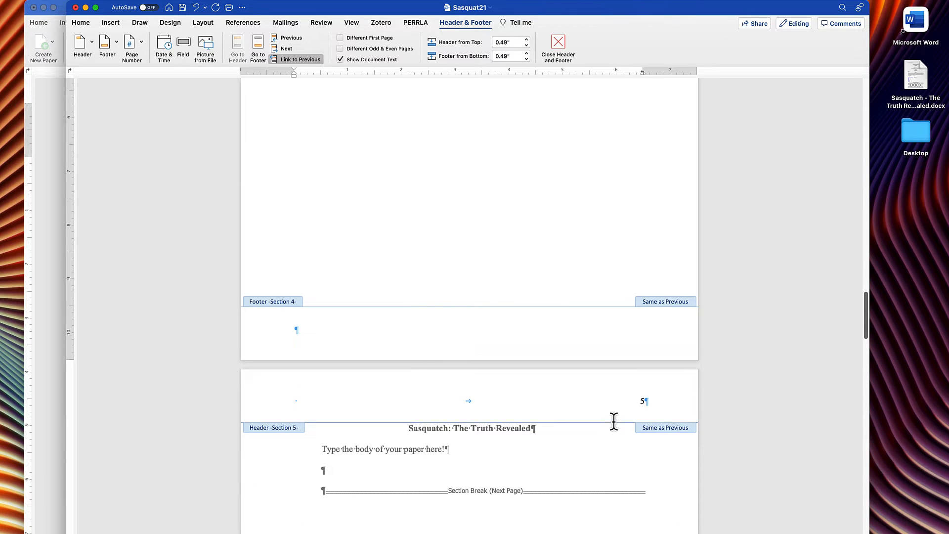
scroll(593, 407, up, 6)
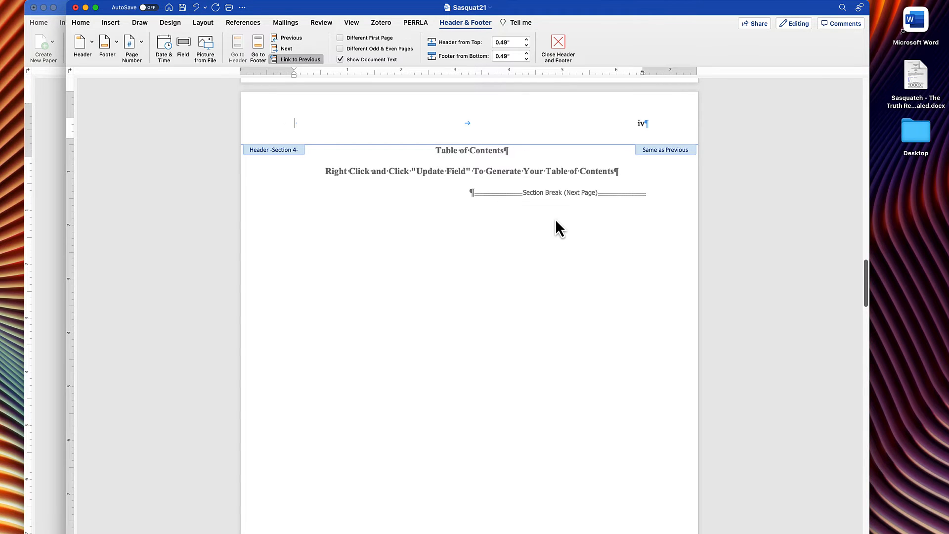
click(558, 49)
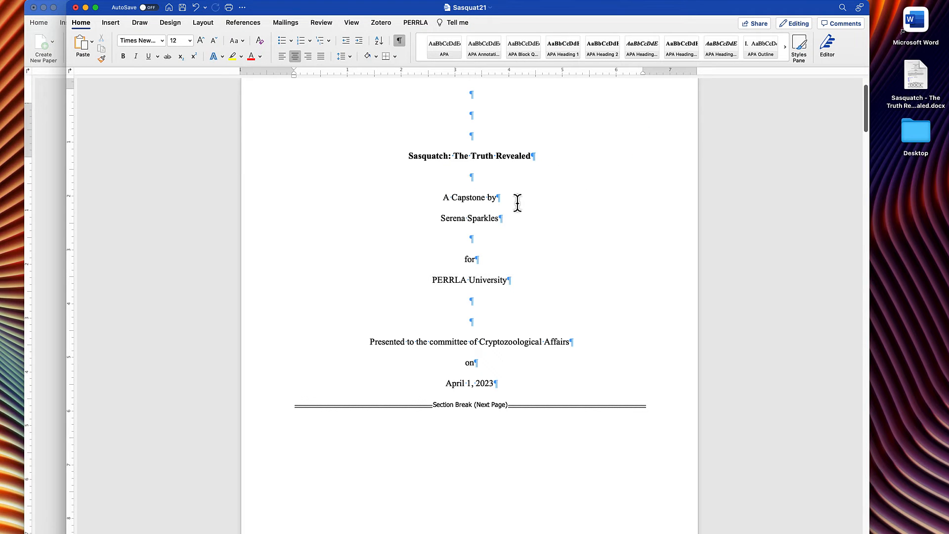
Review the page numbers from the title page through the Table of Contents and on to the body.
scroll(517, 202, up, 2)
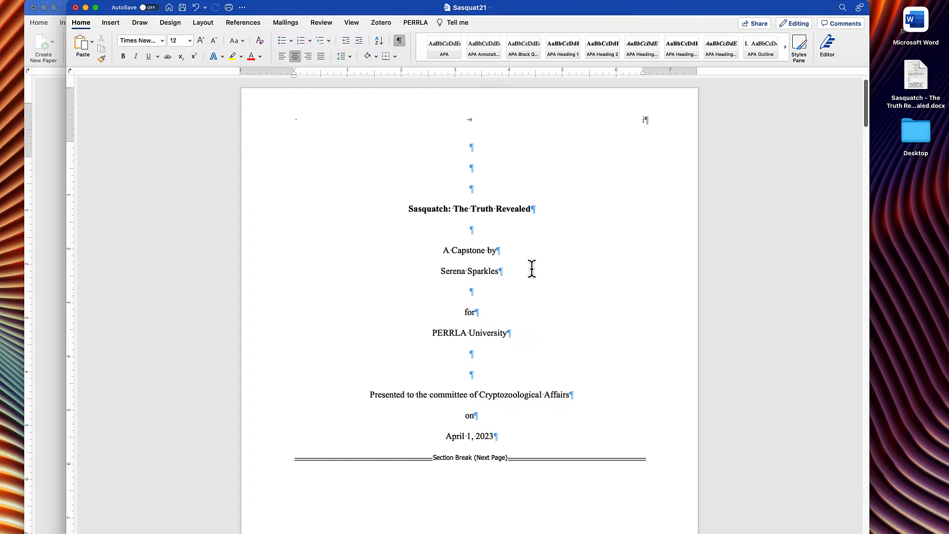
scroll(531, 257, down, 10)
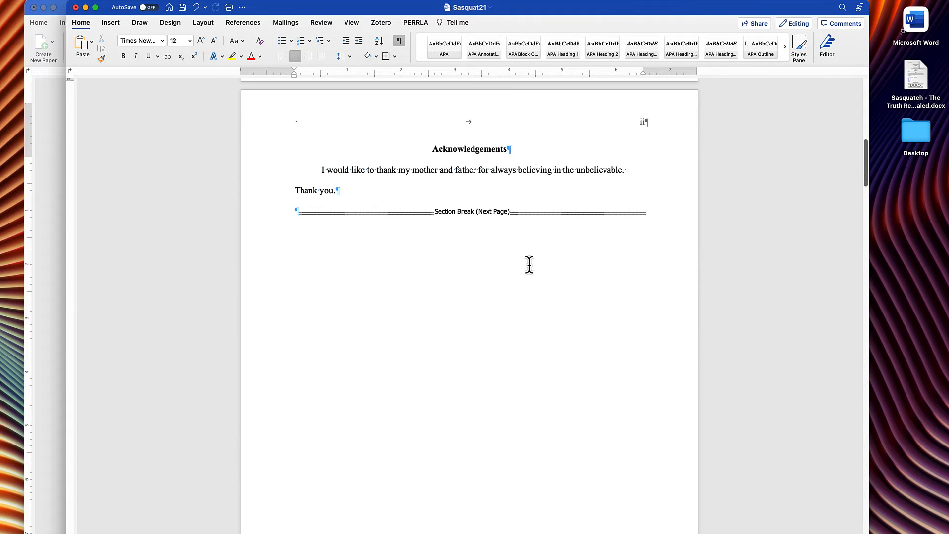
scroll(529, 269, down, 10)
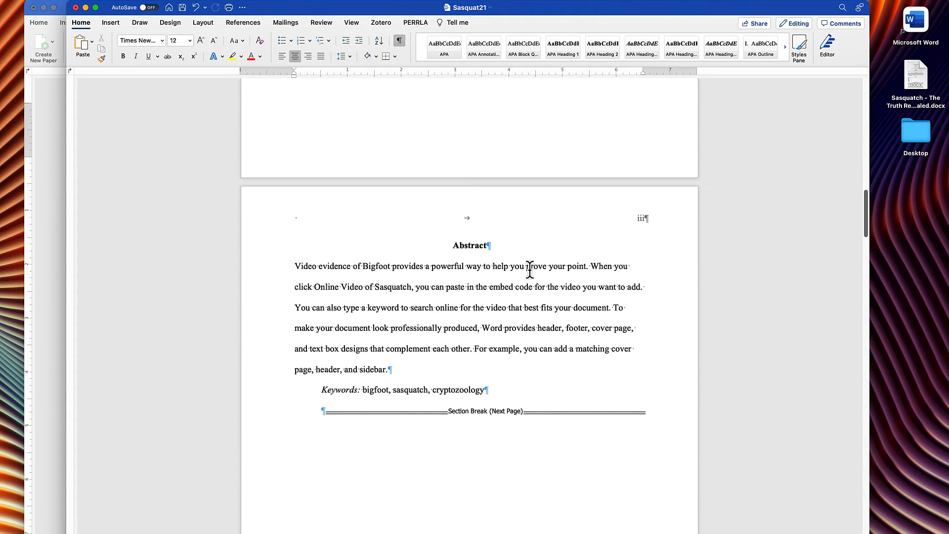
scroll(529, 271, down, 10)
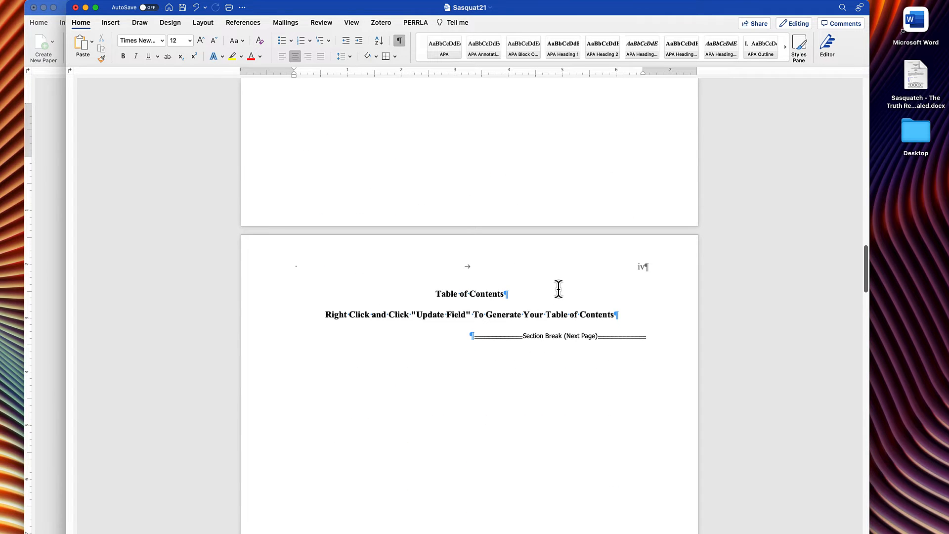
scroll(560, 292, down, 10)
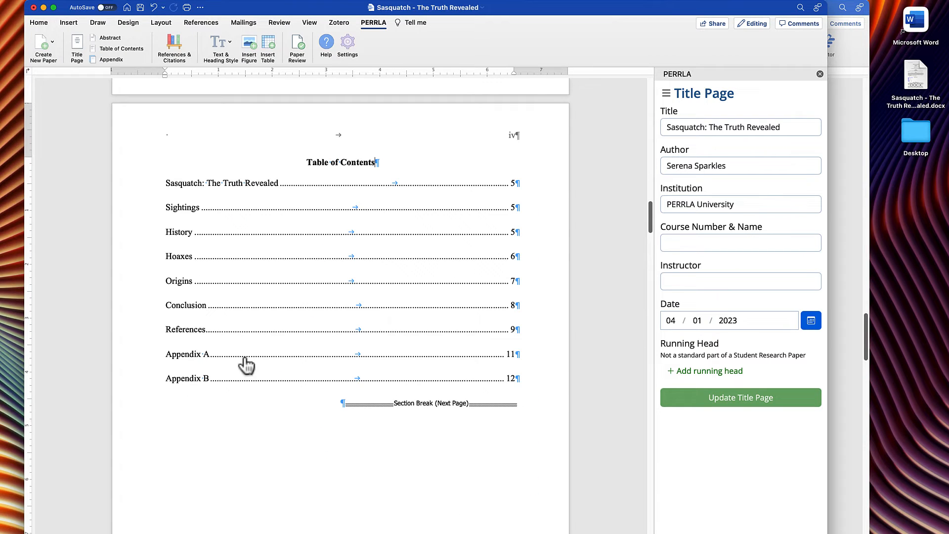
Copy the example paper's body text, from the first paragraph below the title through the end of the Conclusion.
scroll(245, 365, down, 10)
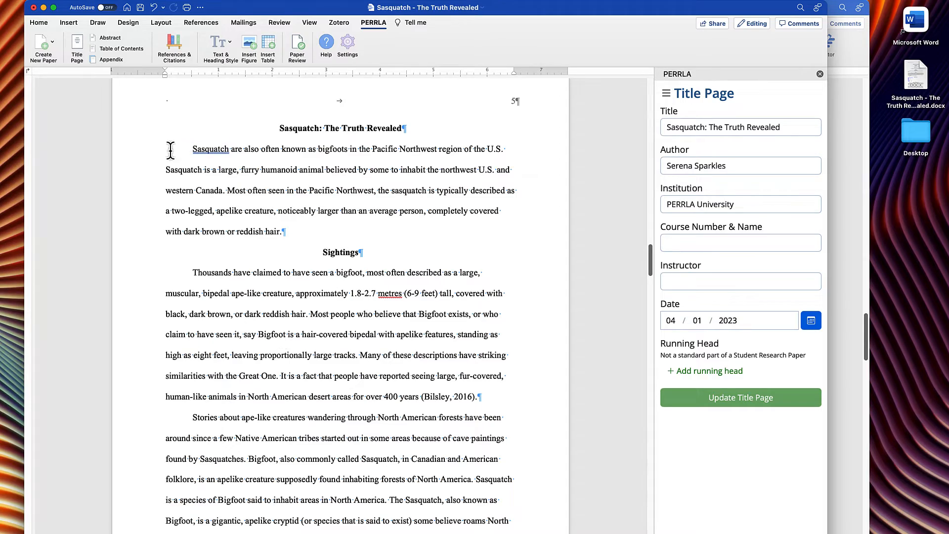
drag(192, 149, 454, 337)
scroll(277, 280, down, 20)
scroll(269, 275, down, 8)
scroll(377, 288, up, 3)
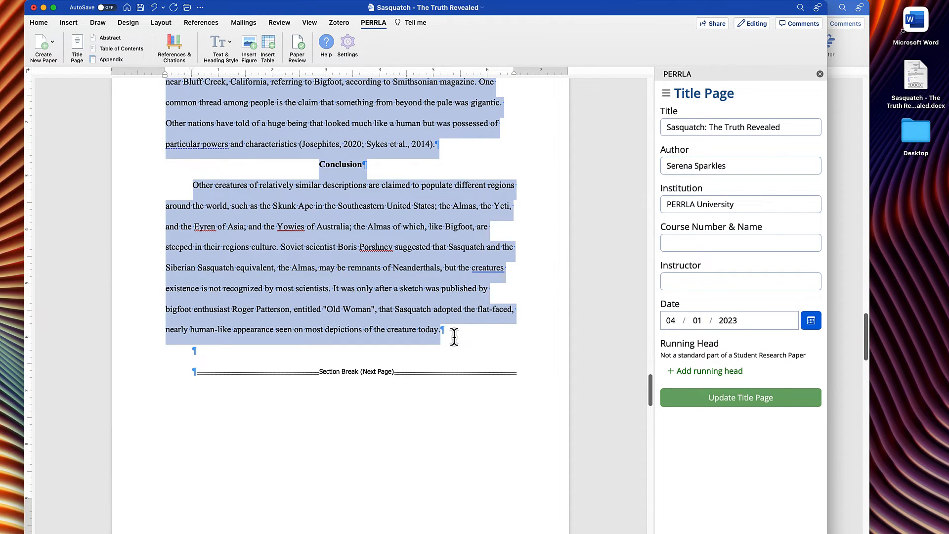
In the Sasquat21 paper, replace the placeholder "Type the body of your paper here!" with the copied body as text only.
click(848, 359)
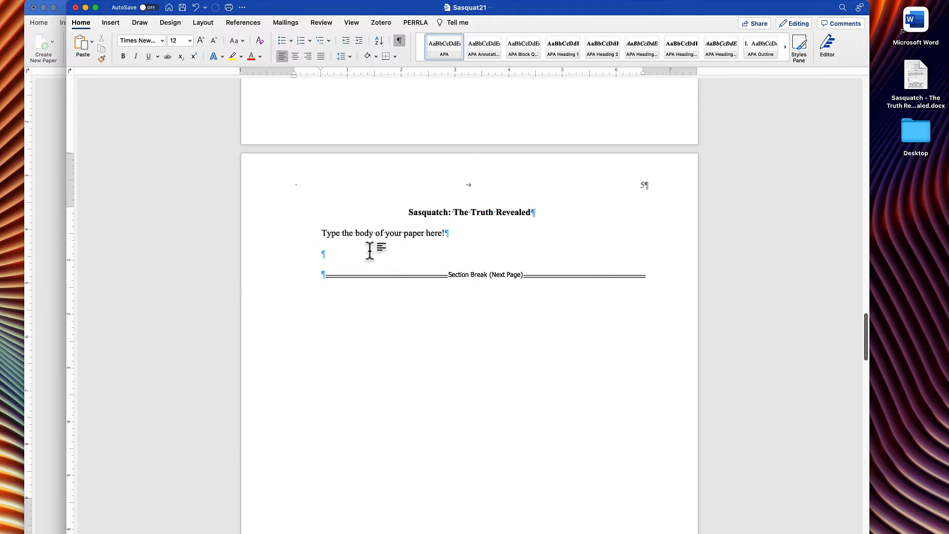
drag(321, 234, 446, 241)
key(BackSpace)
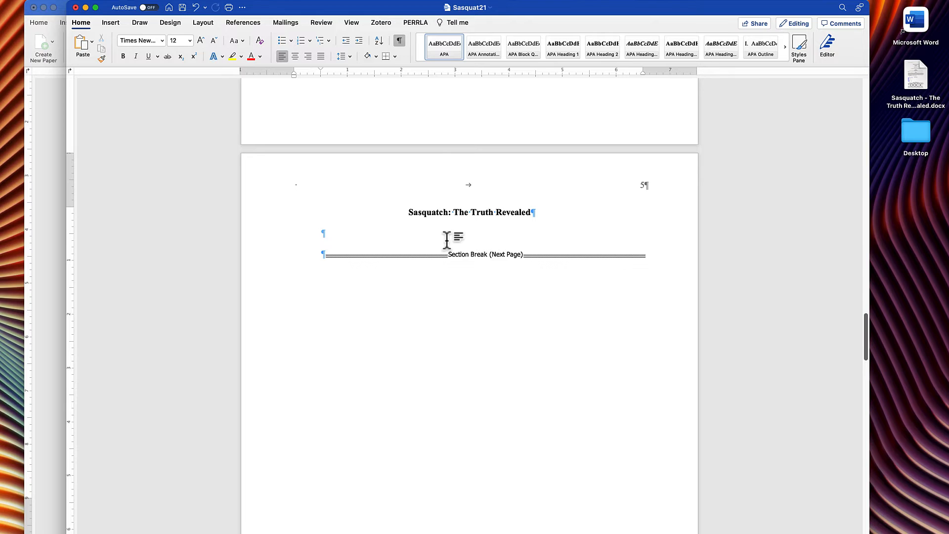
key(Return)
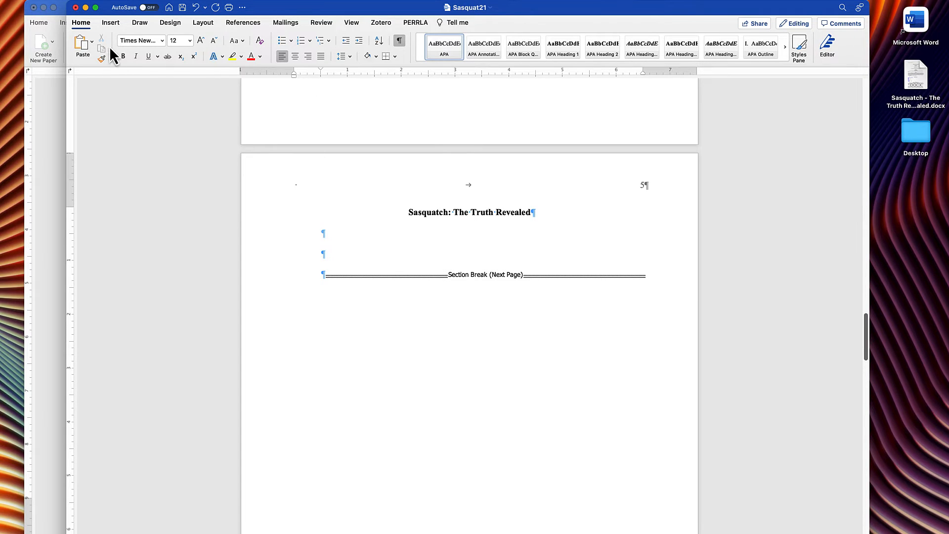
click(93, 43)
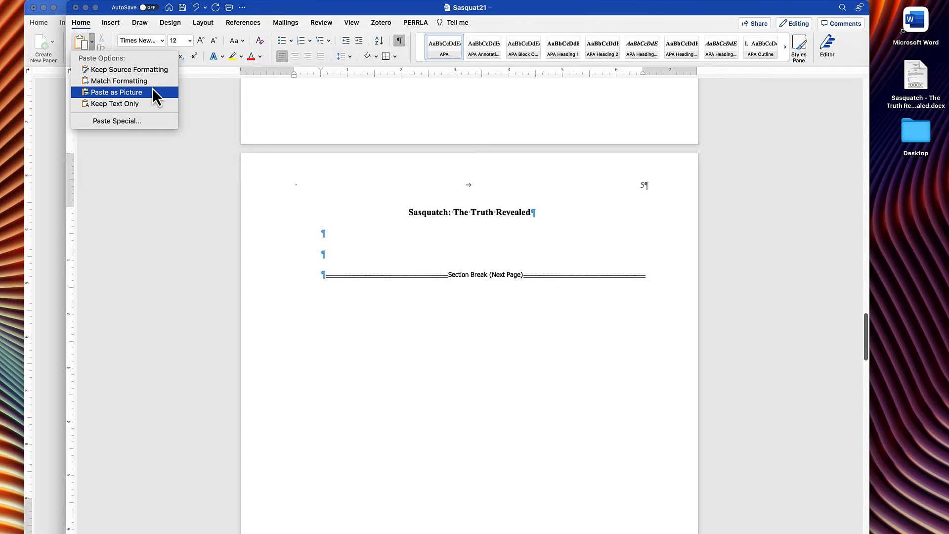
click(153, 105)
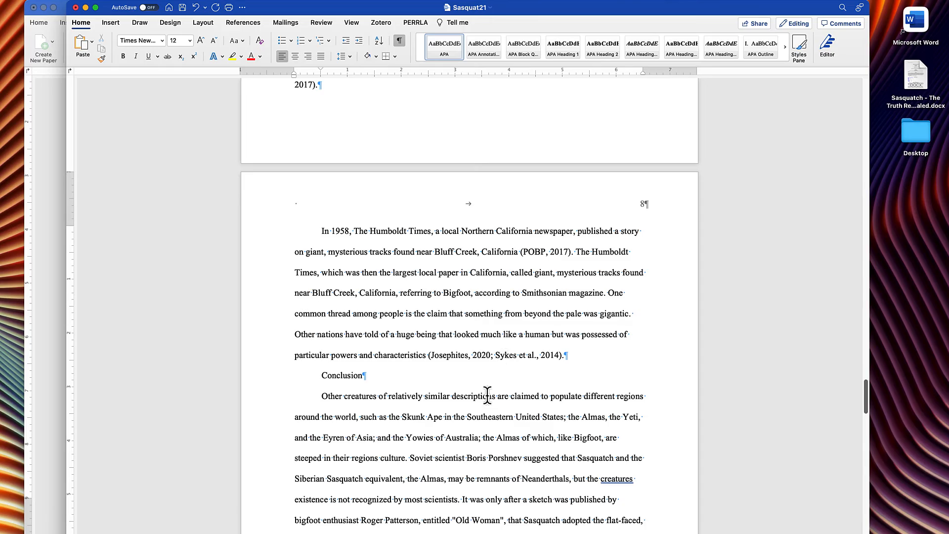
Compare the headings in the pasted body text with the heading formatting in the example paper.
scroll(469, 386, up, 20)
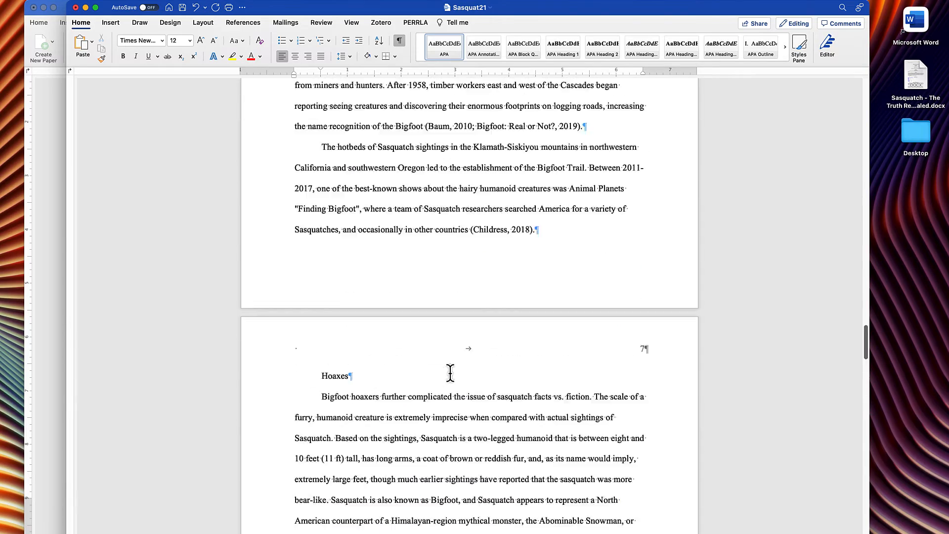
scroll(450, 373, up, 20)
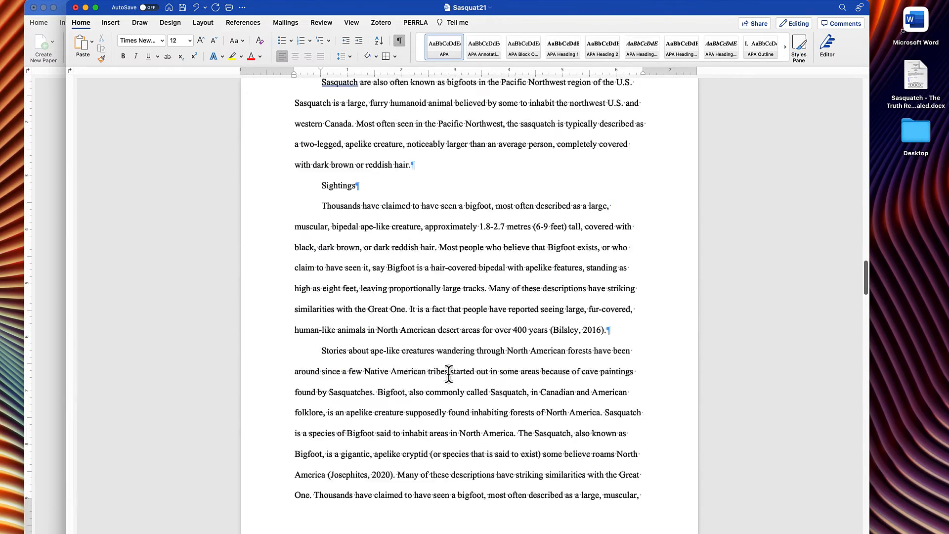
scroll(448, 373, down, 5)
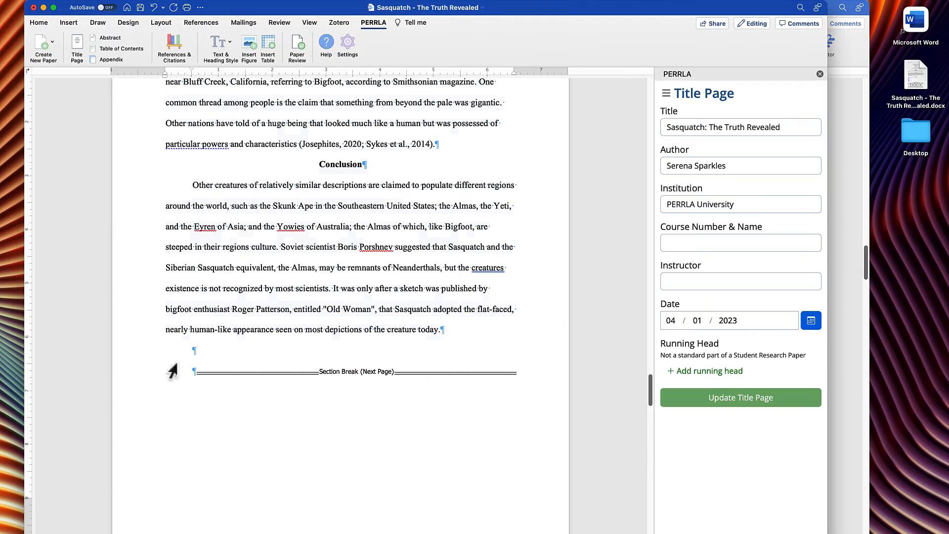
scroll(351, 194, up, 20)
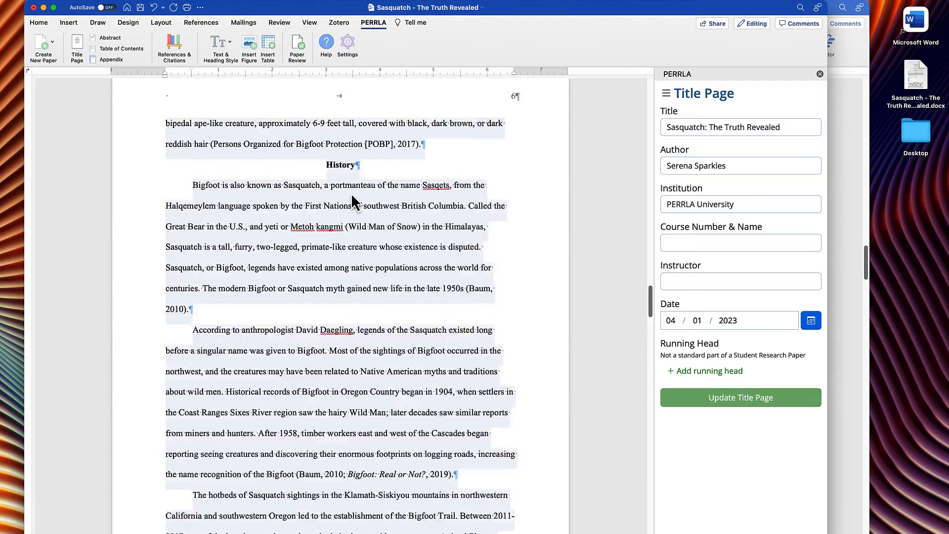
scroll(350, 194, up, 15)
scroll(364, 247, down, 8)
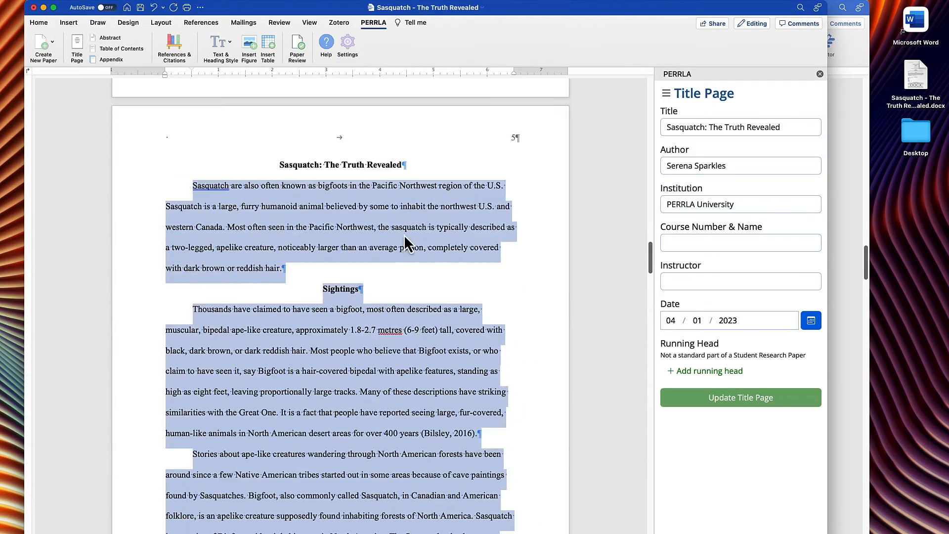
click(404, 234)
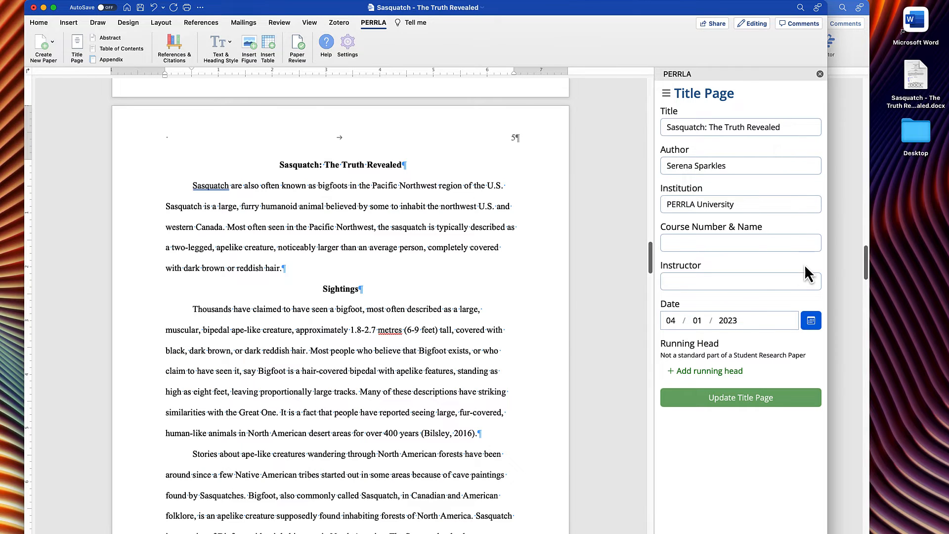
Apply PERRLA's Heading 1 style to the Sightings line in the Sasquat21 paper's body.
click(850, 287)
drag(360, 393, 301, 393)
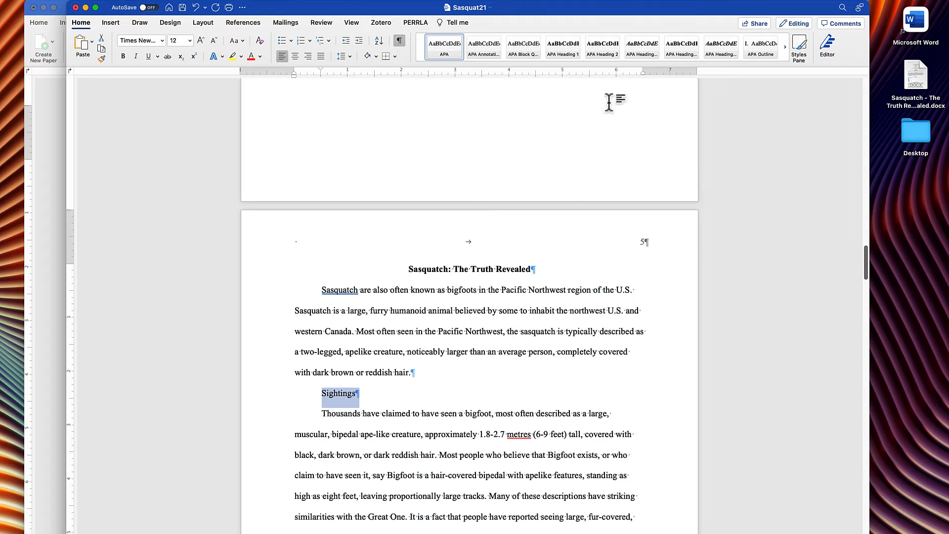
click(420, 23)
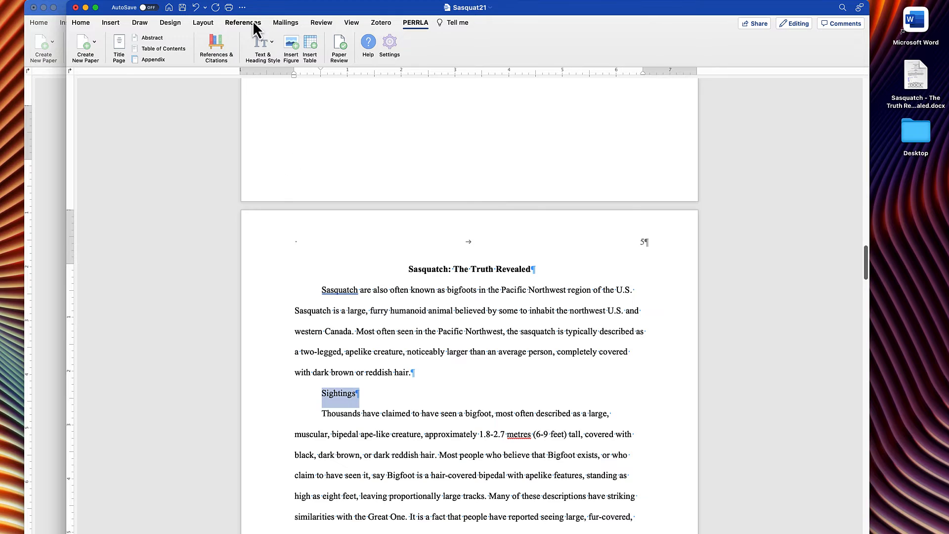
click(260, 43)
click(310, 73)
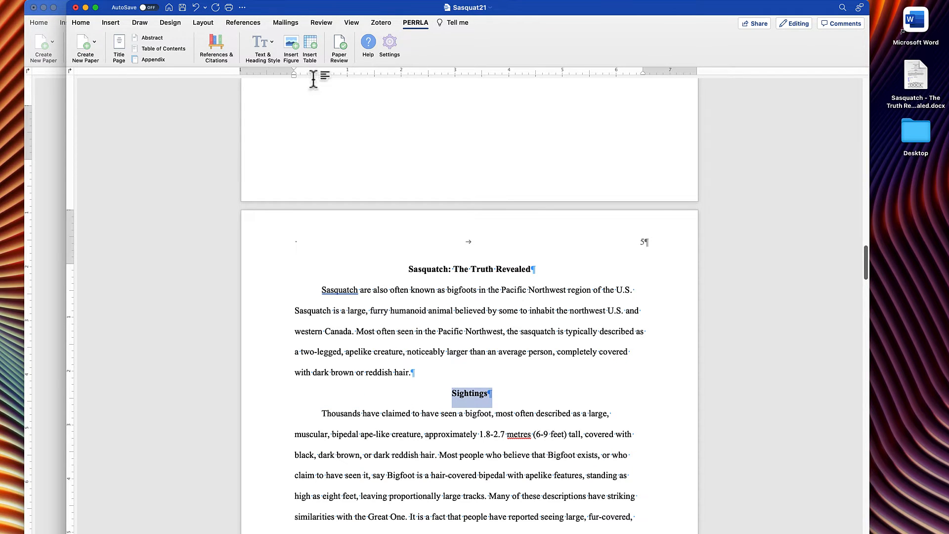
click(495, 393)
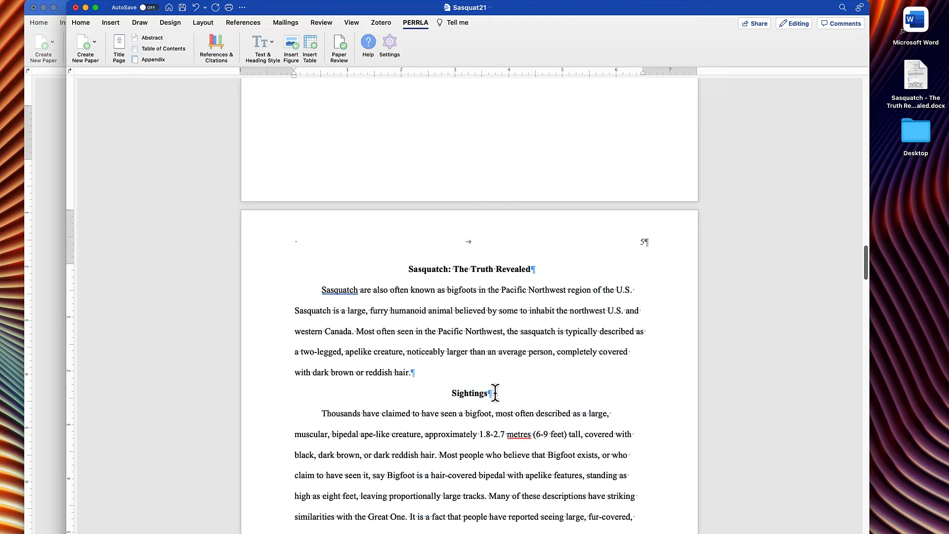
Update the Table of Contents field to generate its entries, and check them against the body's headings.
scroll(494, 392, up, 10)
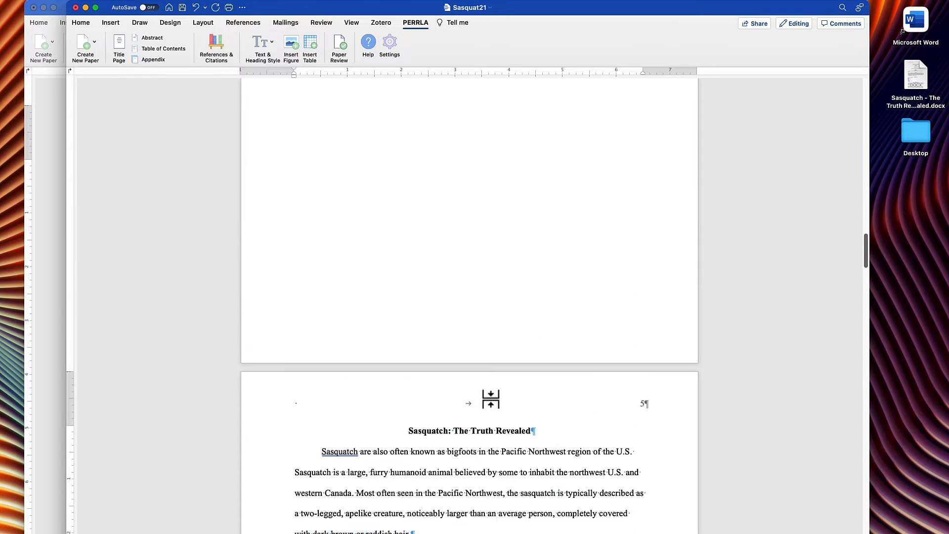
scroll(485, 396, up, 3)
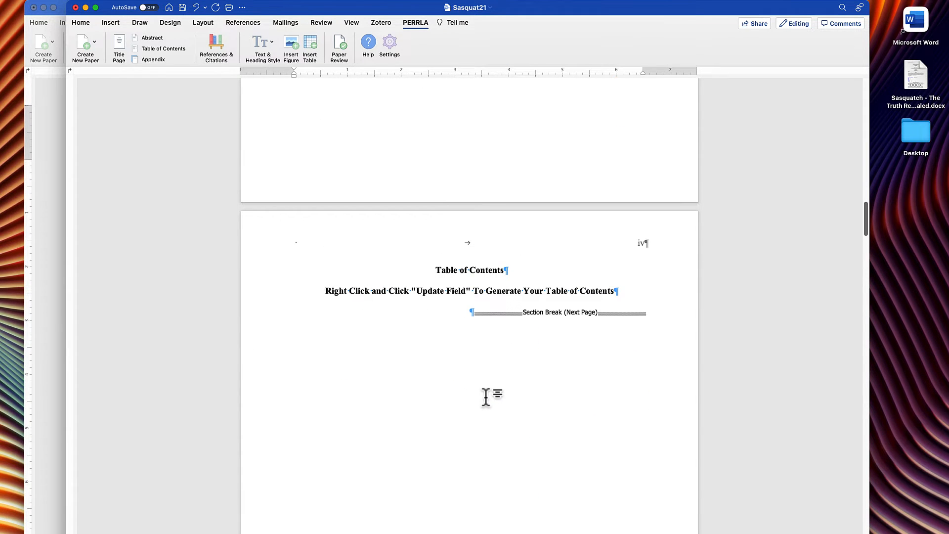
right_click(454, 295)
click(334, 301)
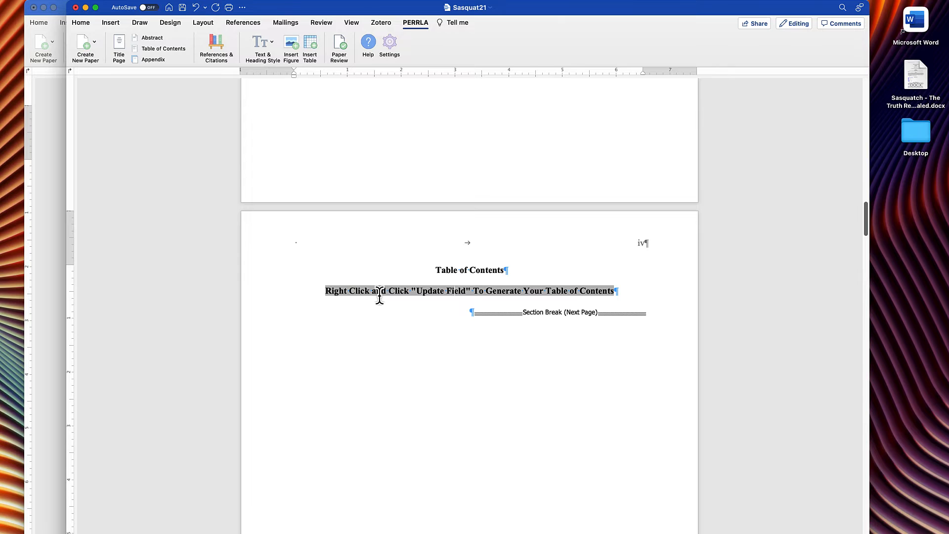
right_click(423, 296)
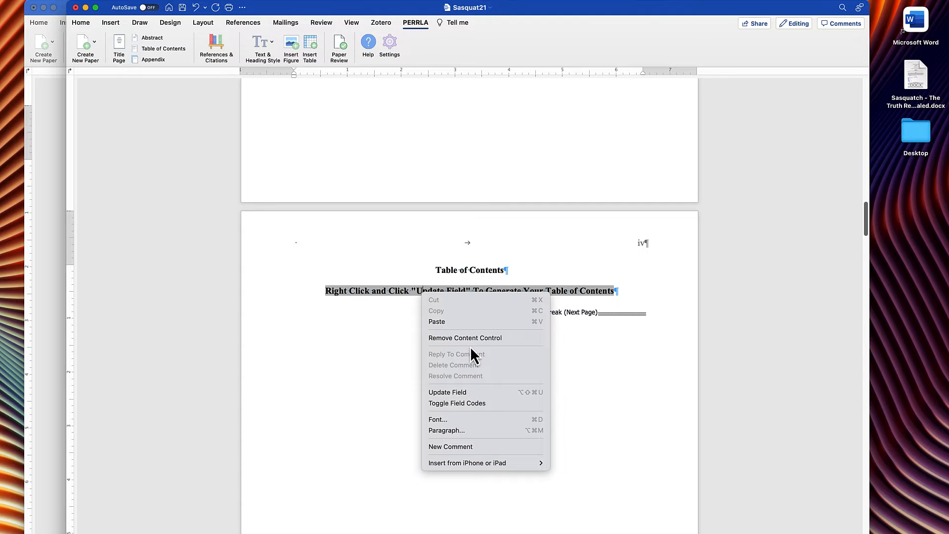
click(481, 393)
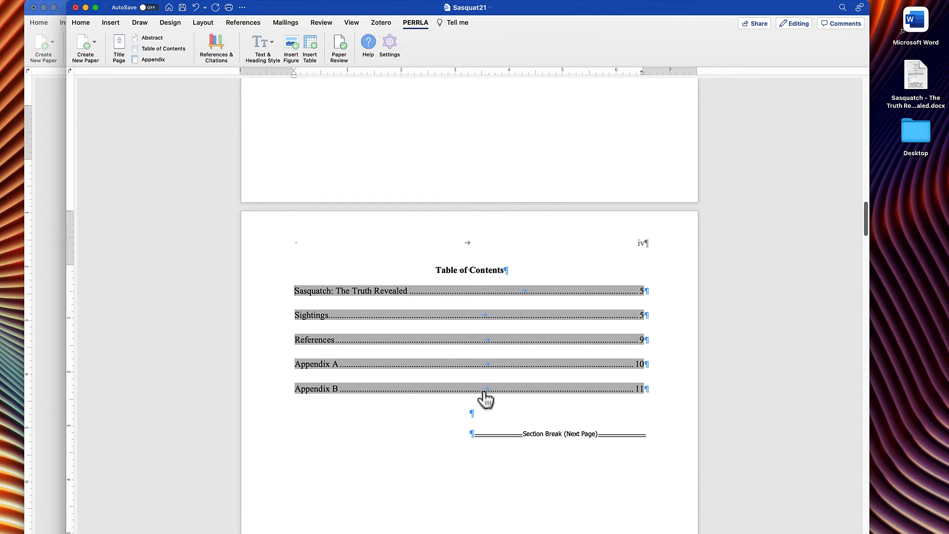
click(375, 271)
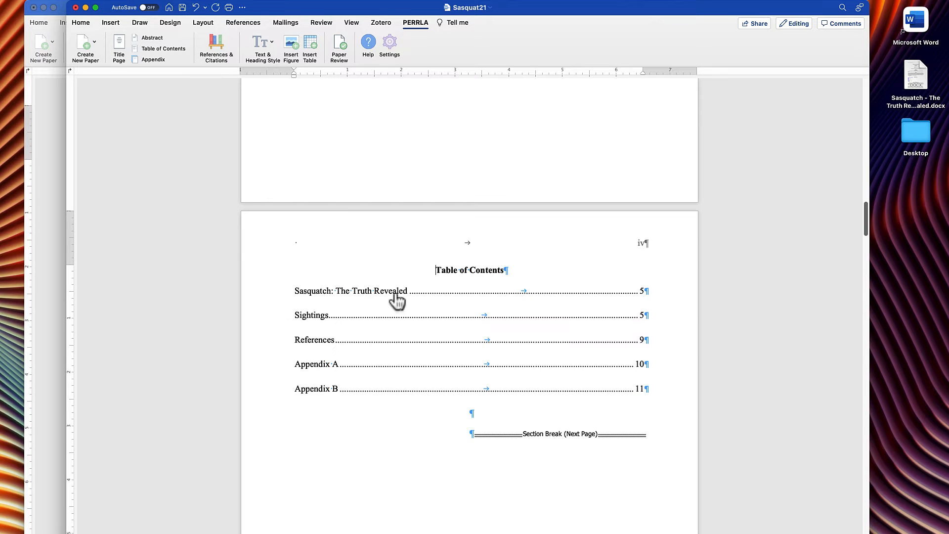
click(514, 312)
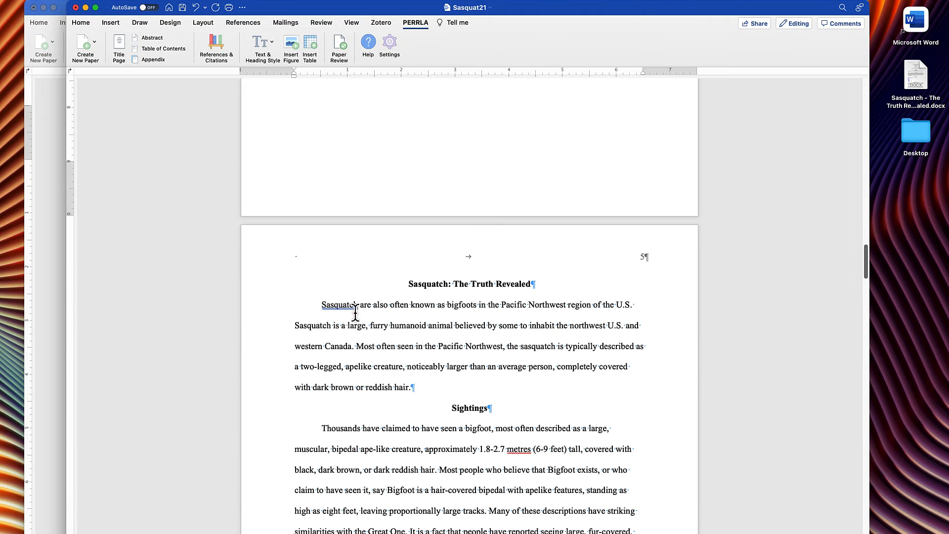
scroll(521, 297, up, 10)
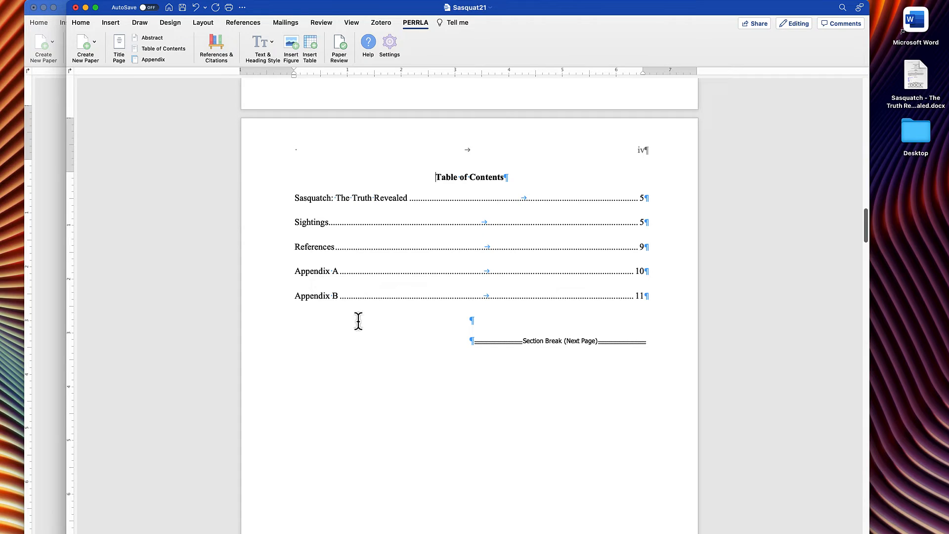
Apply the Heading 1 style to the History line on page 6 of the body.
scroll(442, 400, down, 20)
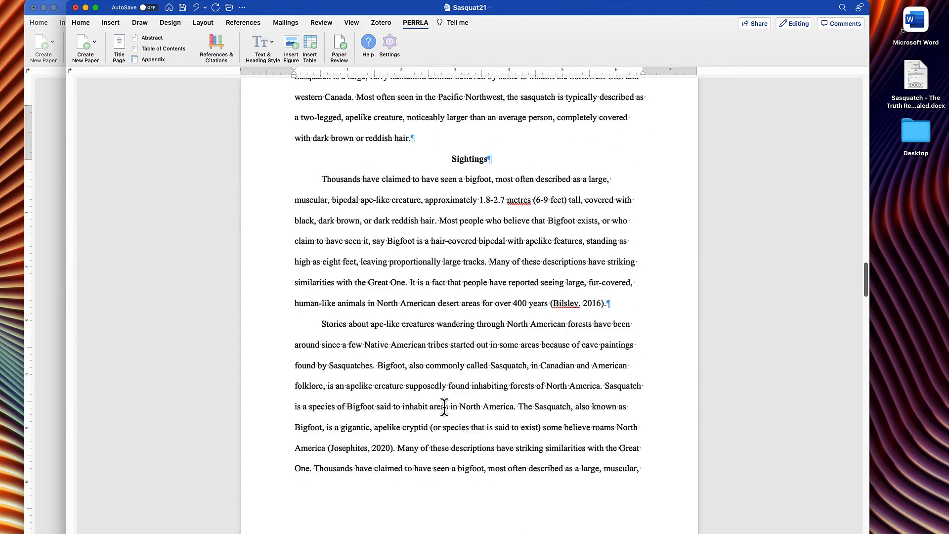
scroll(442, 400, down, 5)
drag(354, 306, 313, 312)
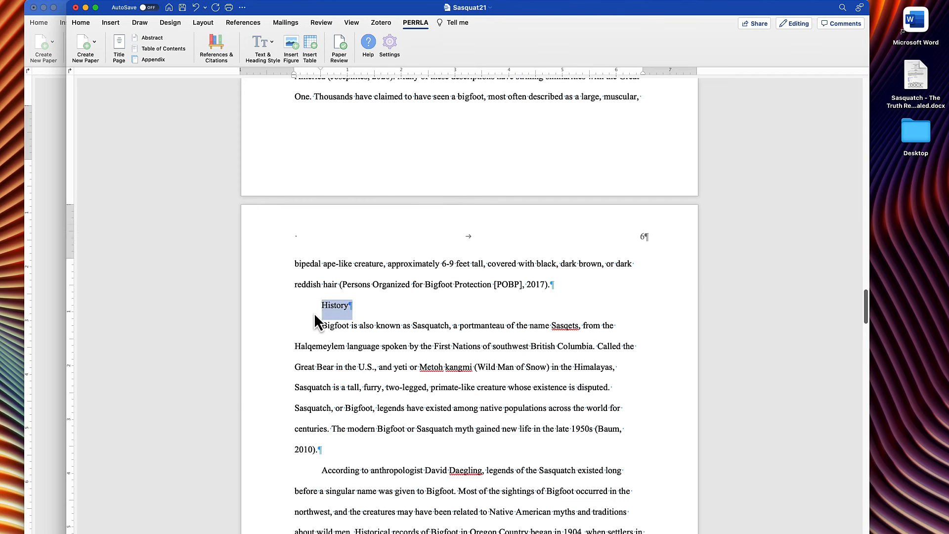
click(269, 49)
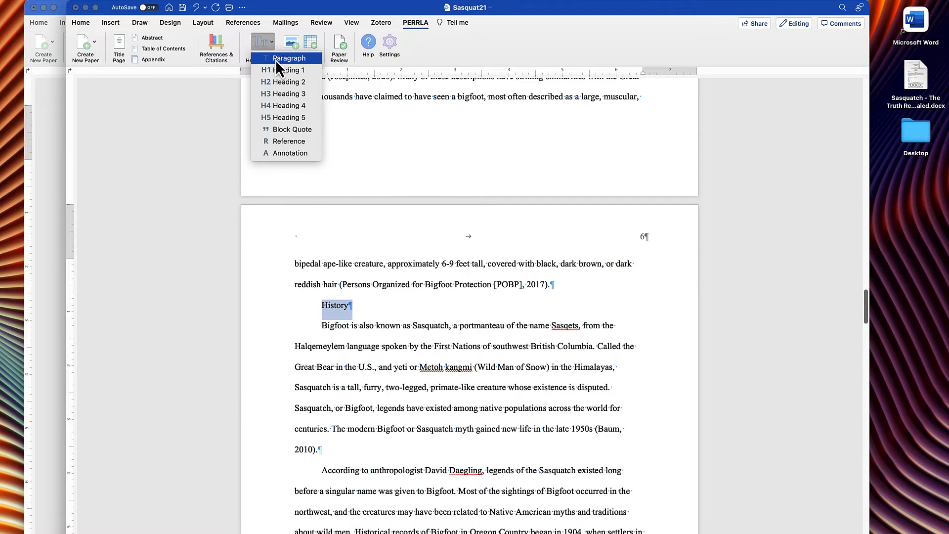
click(281, 72)
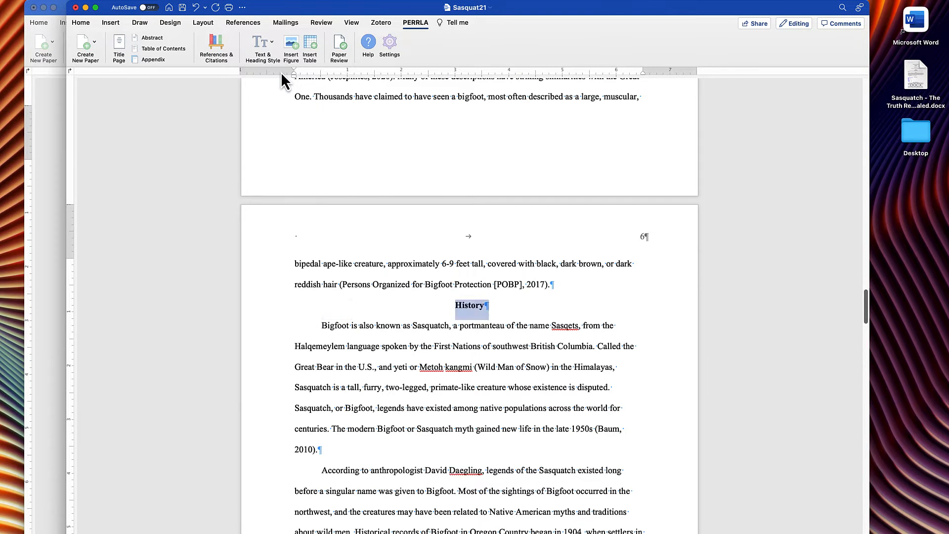
Select the Hoaxes heading line on page 7 of the body.
scroll(398, 320, down, 7)
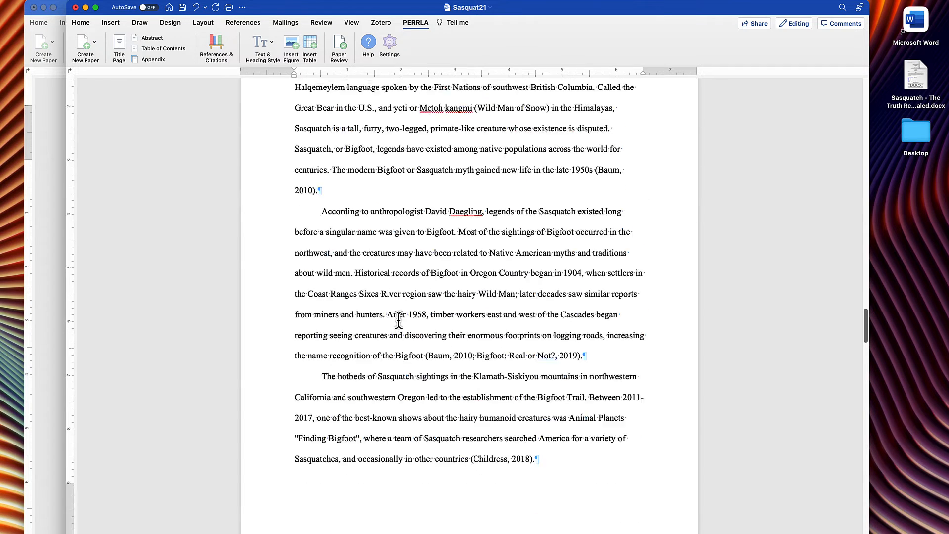
scroll(398, 320, down, 8)
click(307, 325)
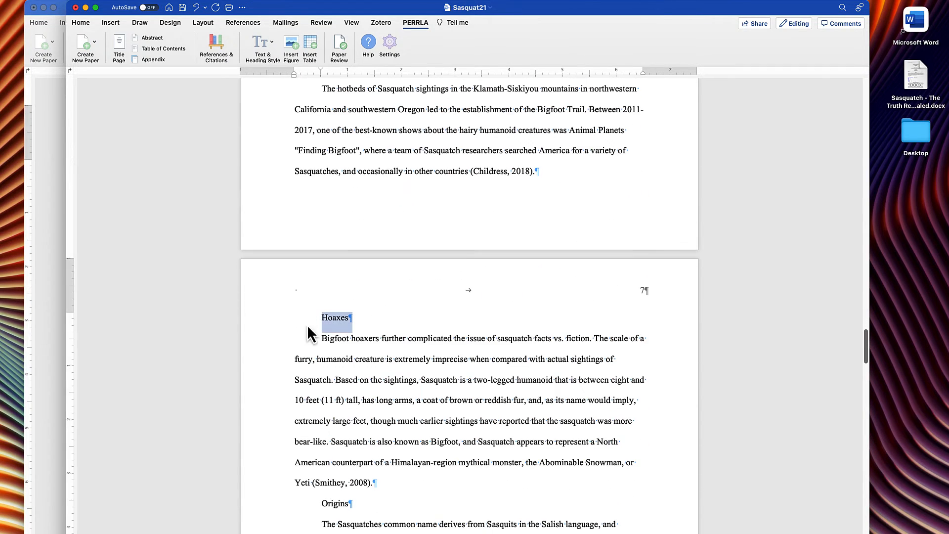
Apply the Heading 2 style to the "Hoaxes" and "Origins" section titles in the paper.
click(254, 51)
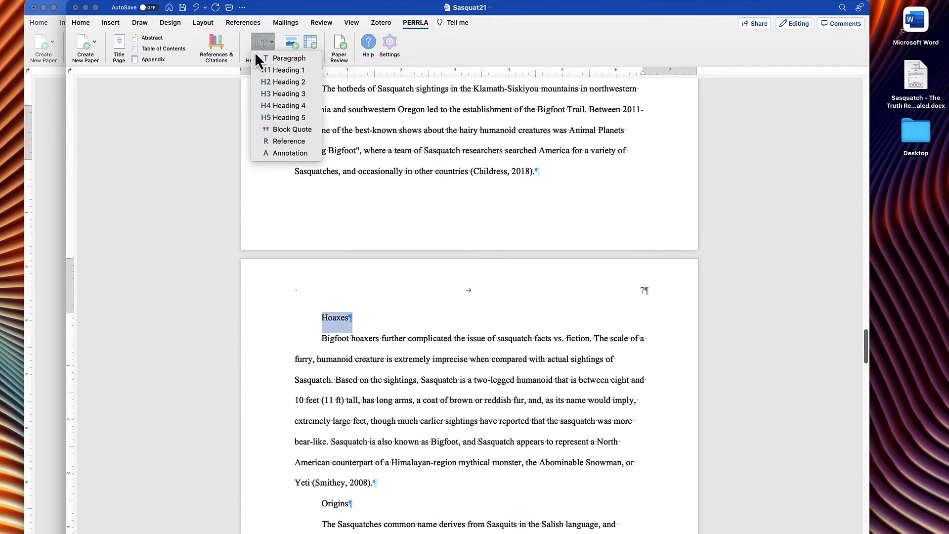
click(263, 87)
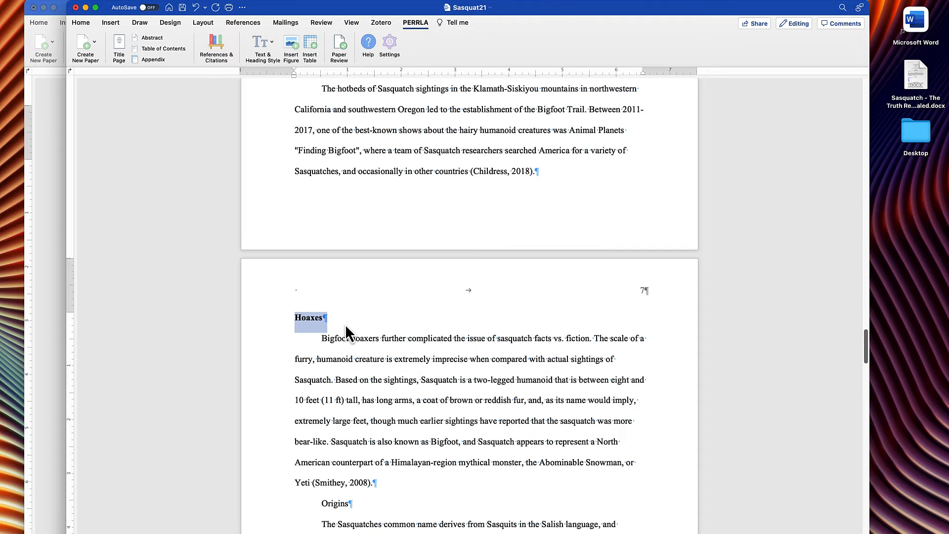
scroll(335, 454, down, 5)
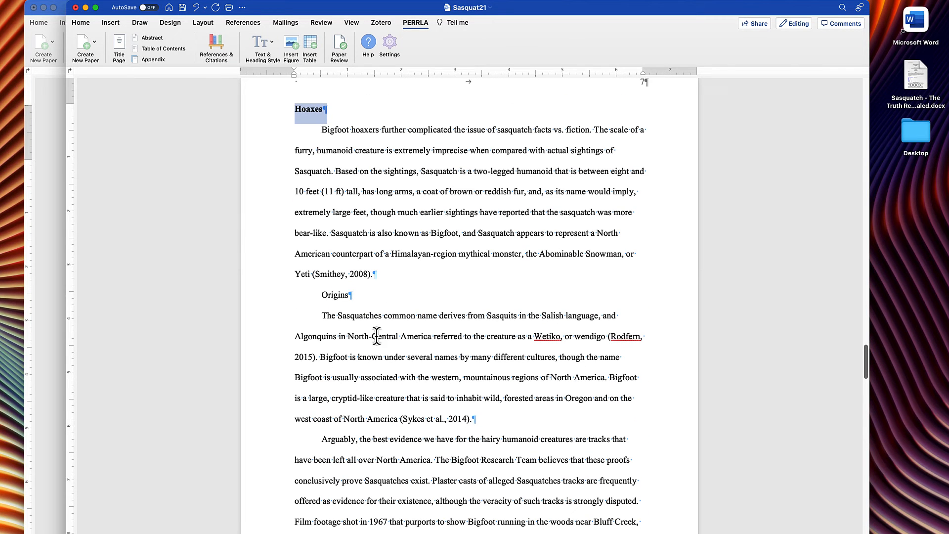
triple_click(366, 299)
click(262, 61)
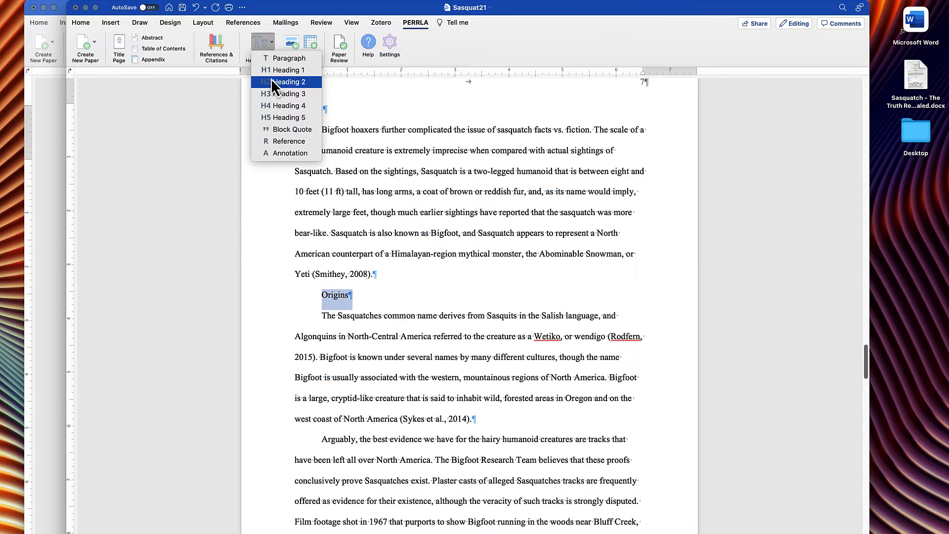
click(276, 81)
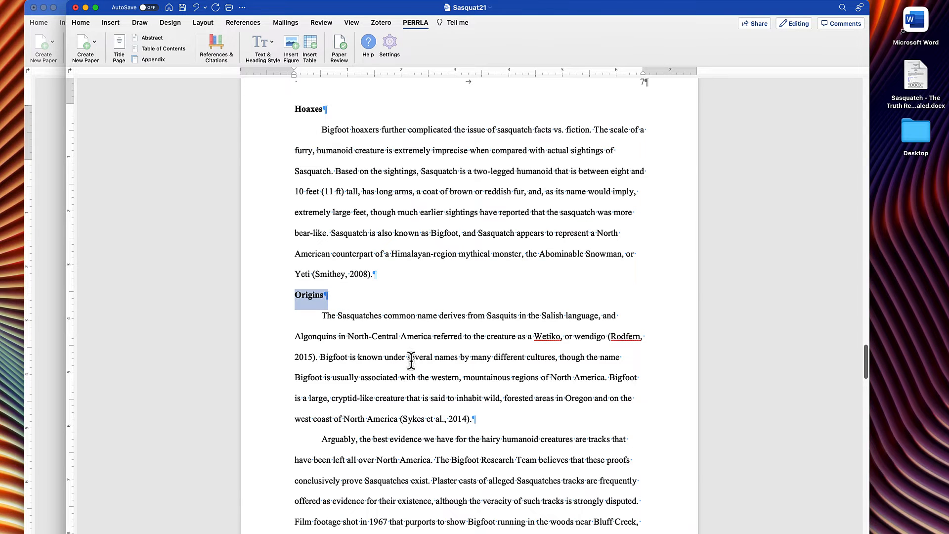
scroll(411, 361, down, 1)
scroll(411, 360, up, 1)
click(431, 361)
Apply the Heading 1 style to the "Conclusion" section title on page 8.
scroll(447, 420, down, 3)
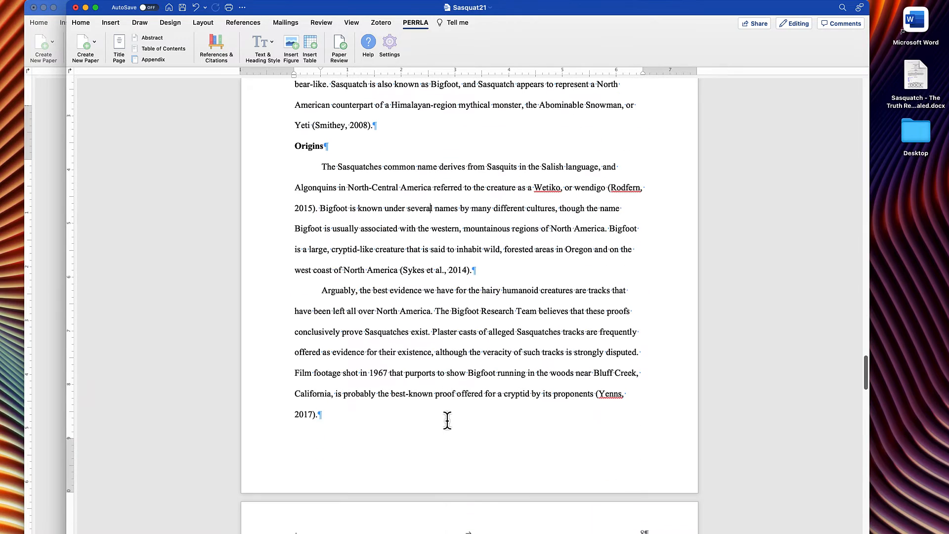
scroll(447, 420, down, 7)
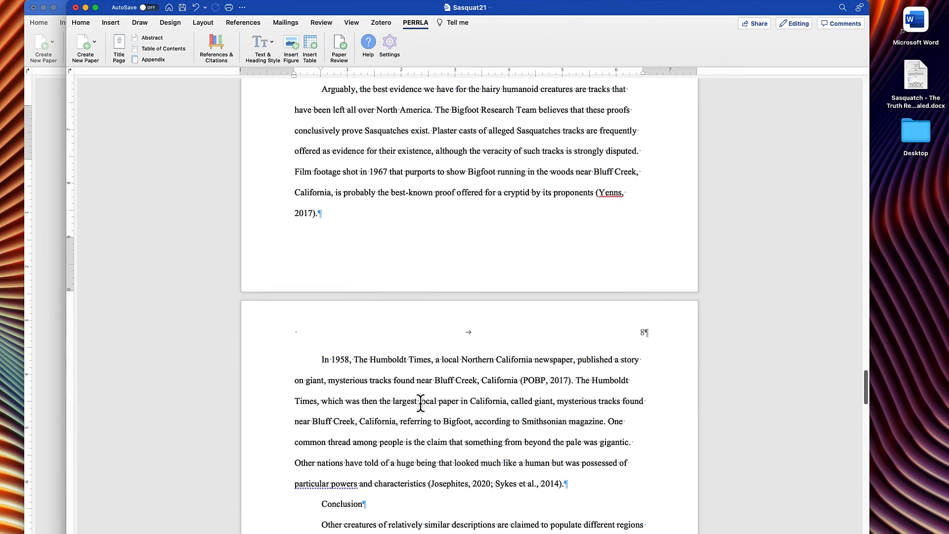
drag(376, 348, 307, 351)
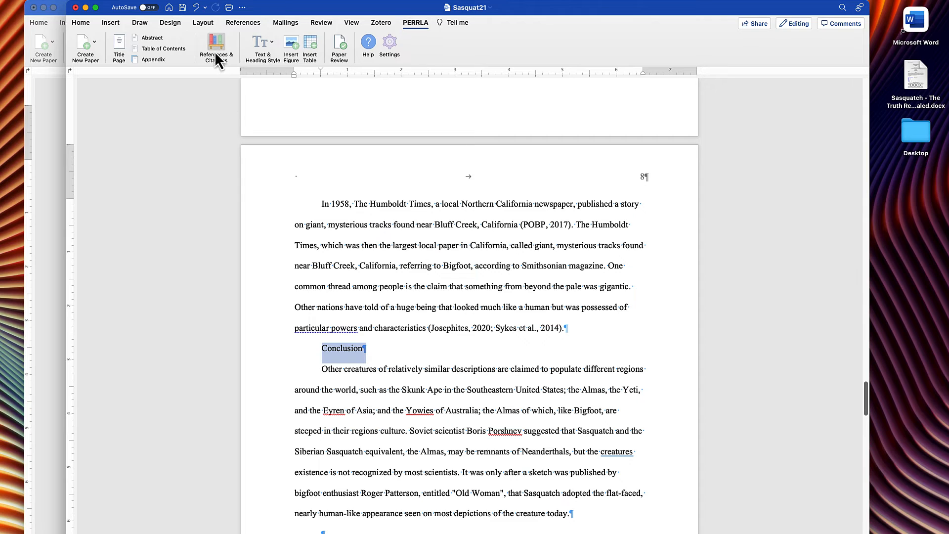
click(255, 43)
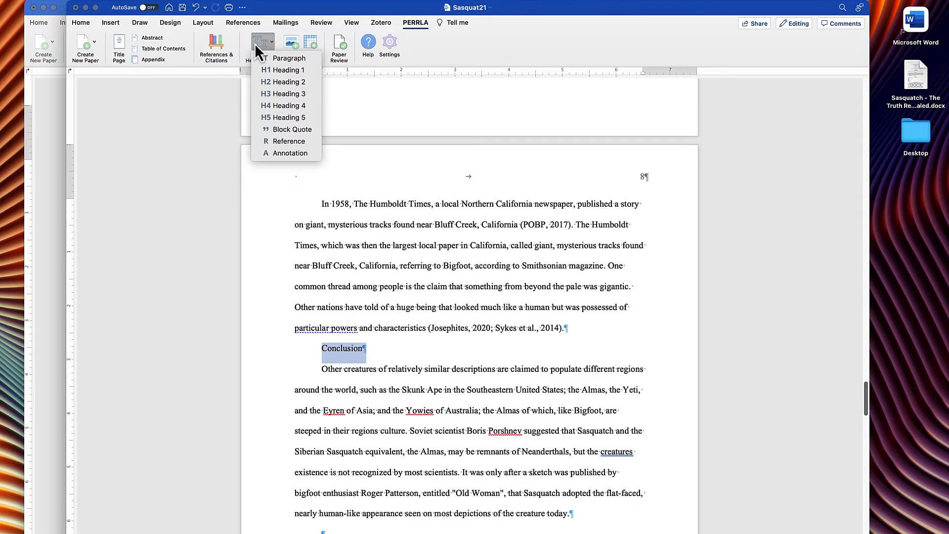
click(285, 75)
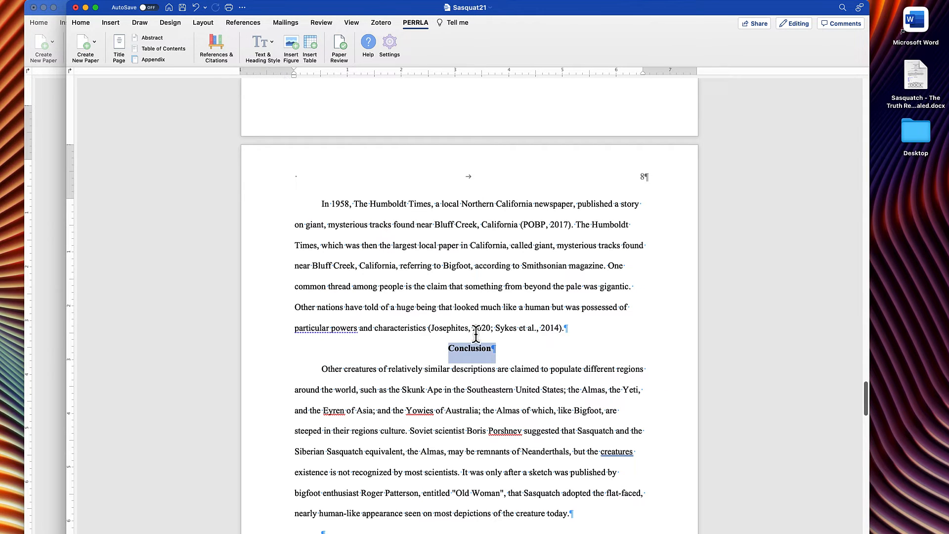
click(528, 430)
Update the table of contents on page iv, choosing the option that updates the entire table.
scroll(528, 430, up, 20)
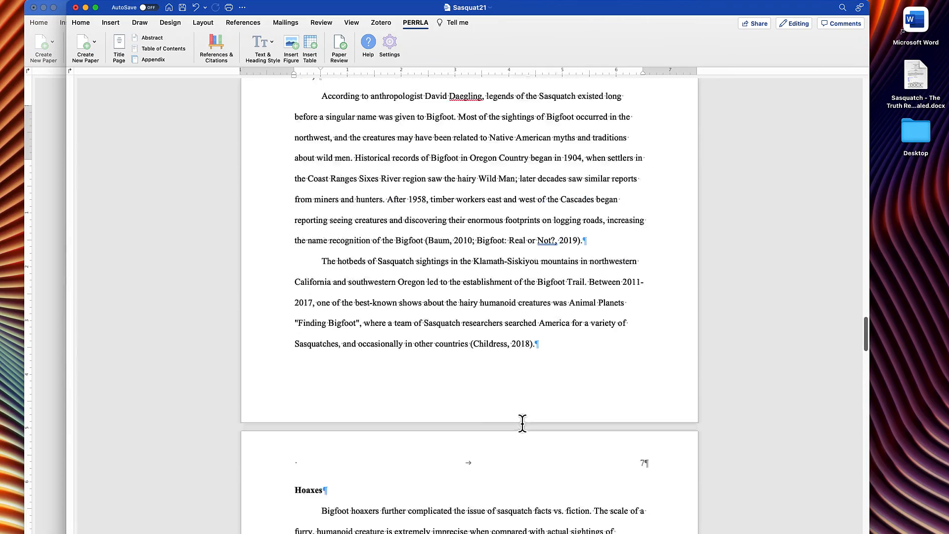
scroll(521, 425, up, 3)
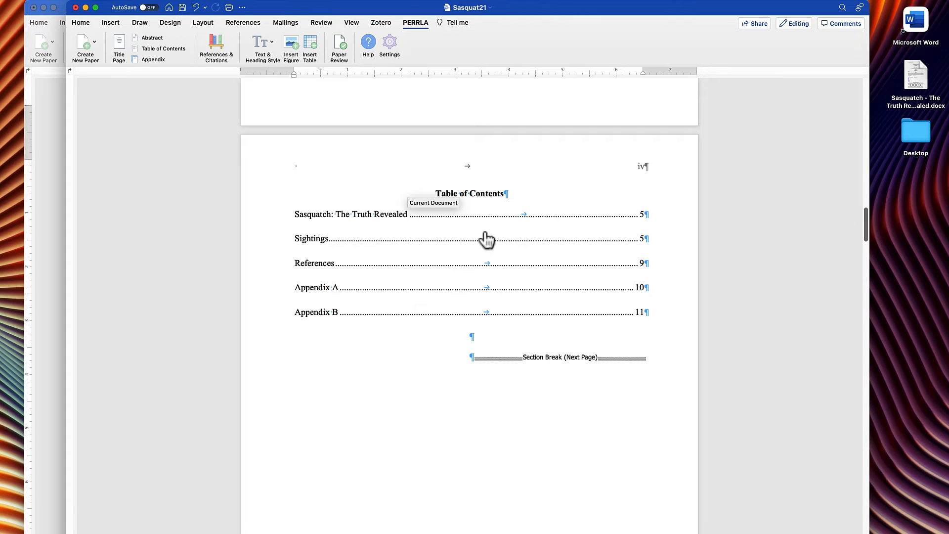
right_click(418, 242)
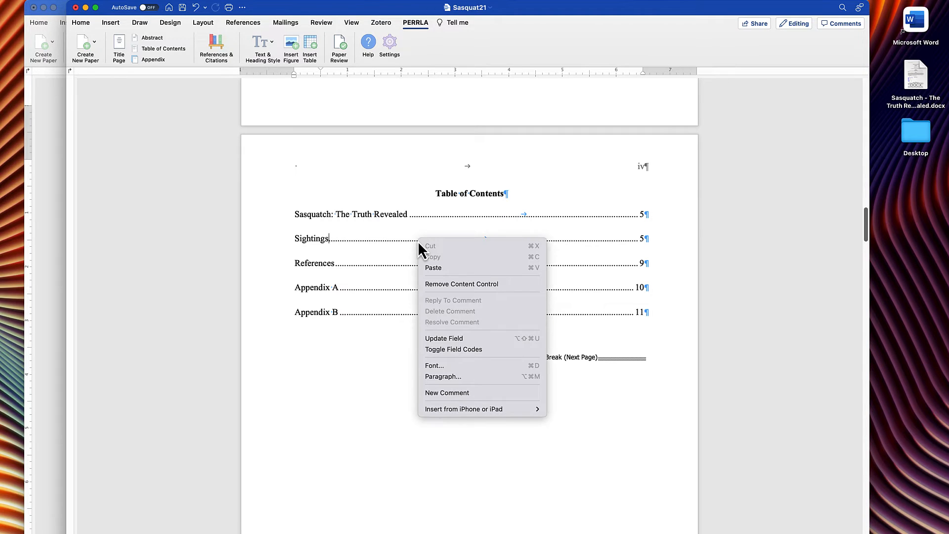
click(448, 339)
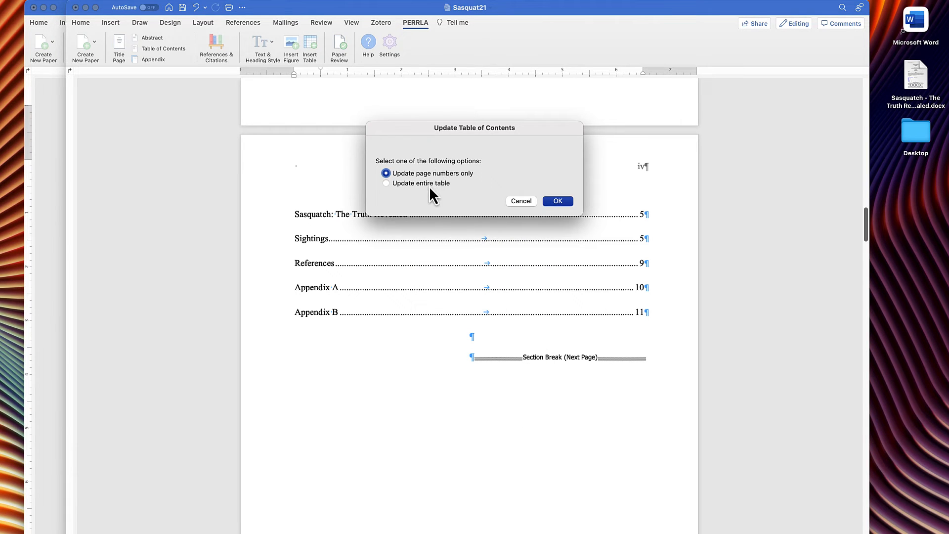
click(429, 186)
click(550, 202)
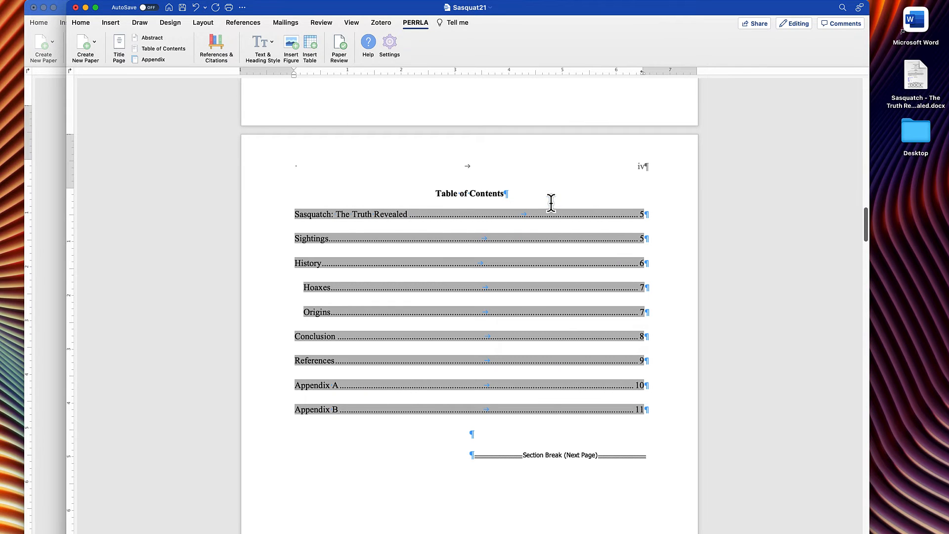
click(463, 195)
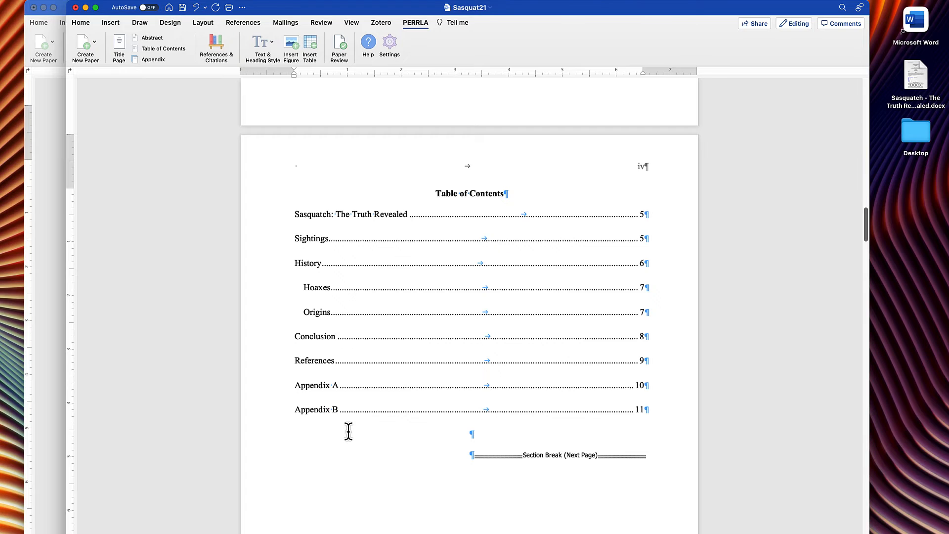
Switch to the "Sasquatch - The Truth Revealed" document, display its References page and shift its window aside.
scroll(349, 435, down, 15)
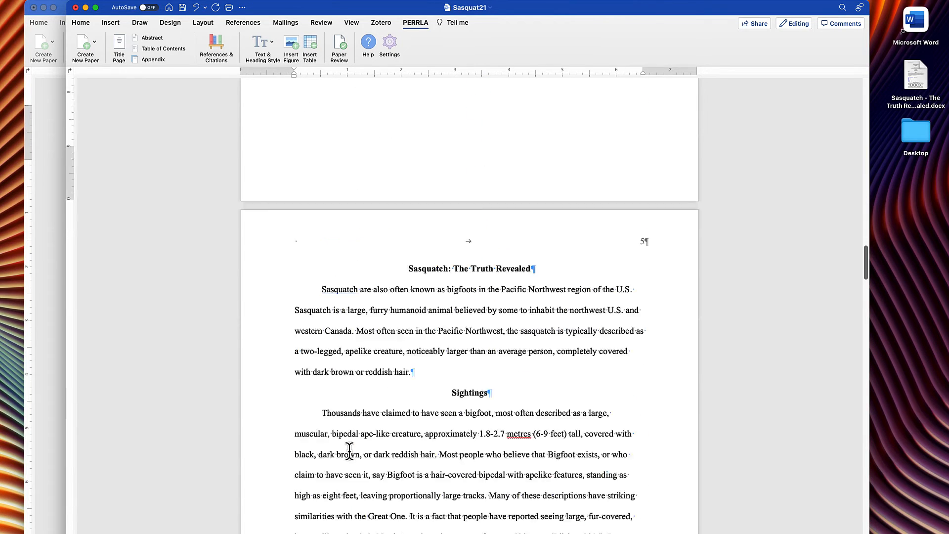
scroll(348, 425, down, 2)
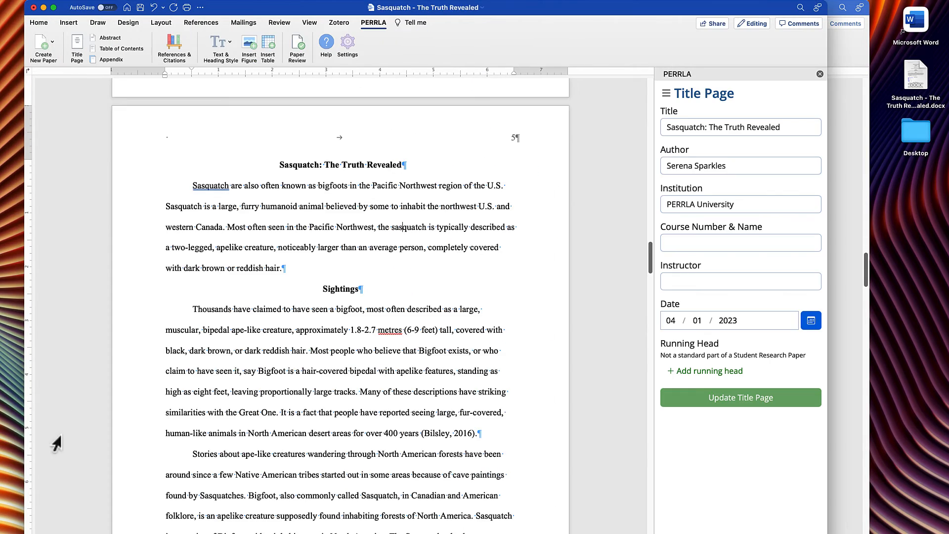
scroll(269, 391, down, 6)
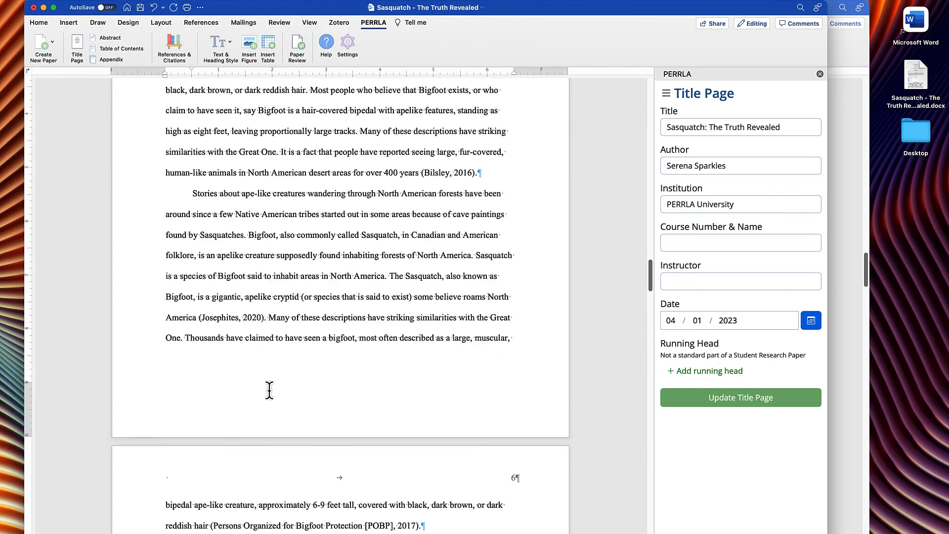
scroll(269, 391, down, 20)
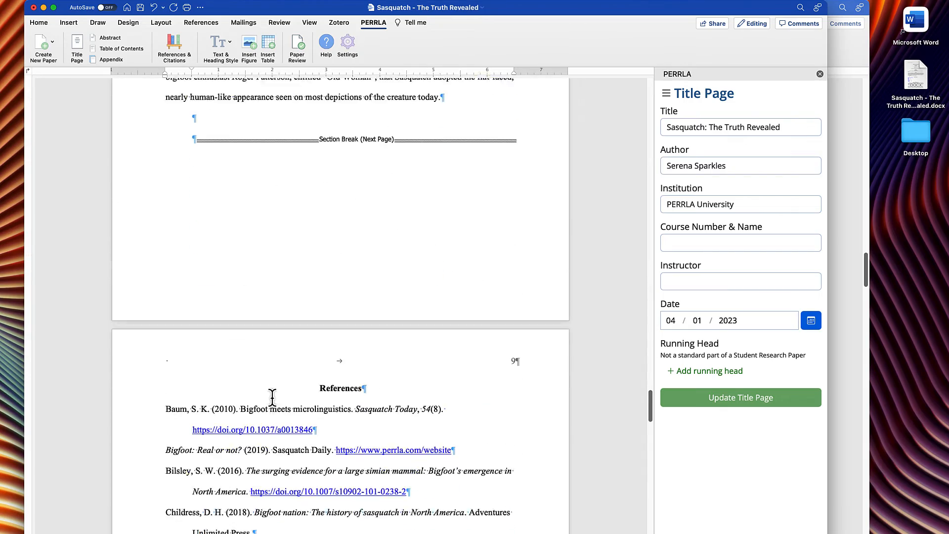
scroll(272, 395, down, 8)
scroll(271, 396, up, 2)
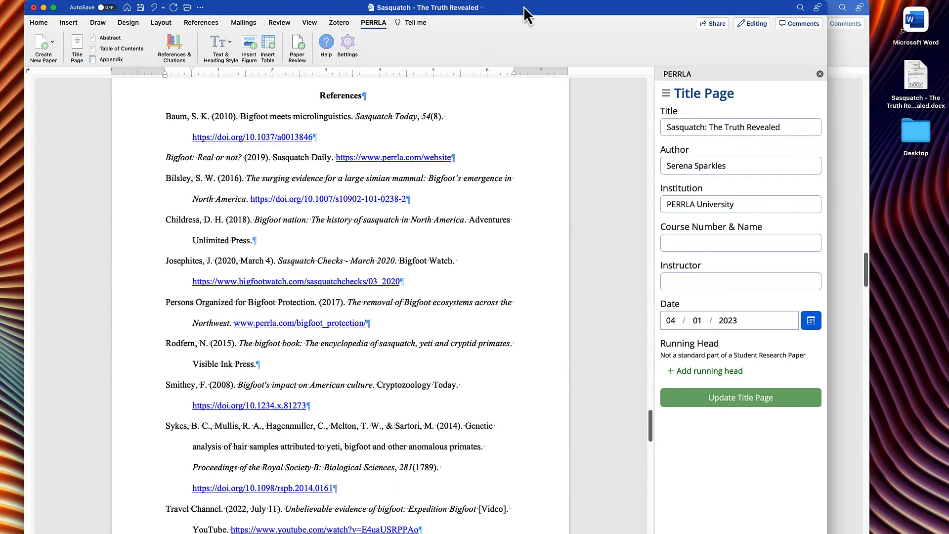
drag(525, 7, 427, 10)
Open the references and citations tools in Sasquat21 and place its window beside the other document's reference list.
click(758, 225)
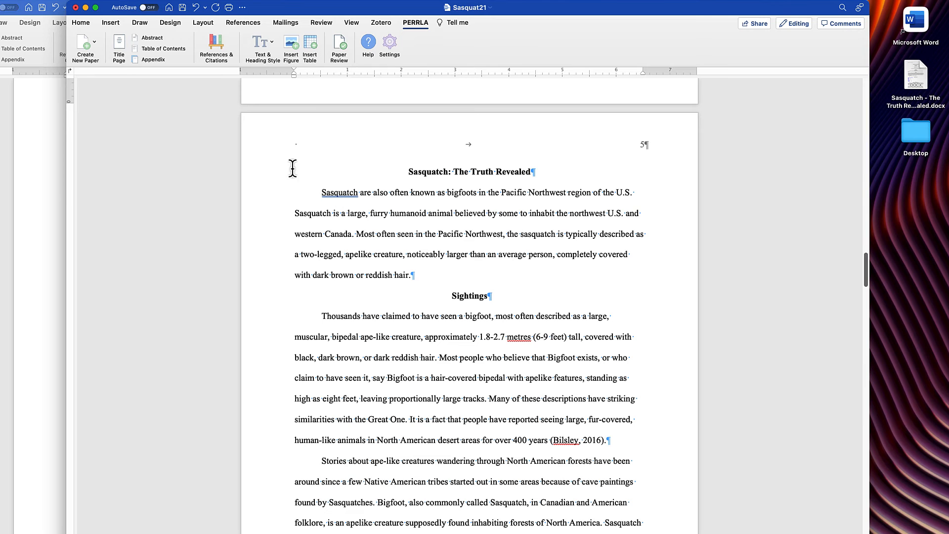
click(212, 46)
drag(289, 7, 371, 10)
drag(153, 207, 285, 212)
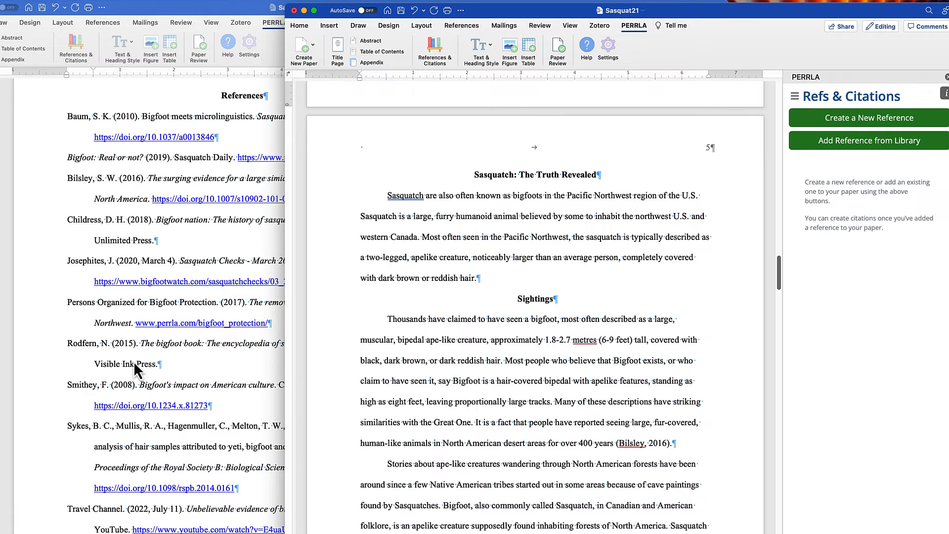
scroll(138, 368, up, 2)
scroll(133, 363, down, 2)
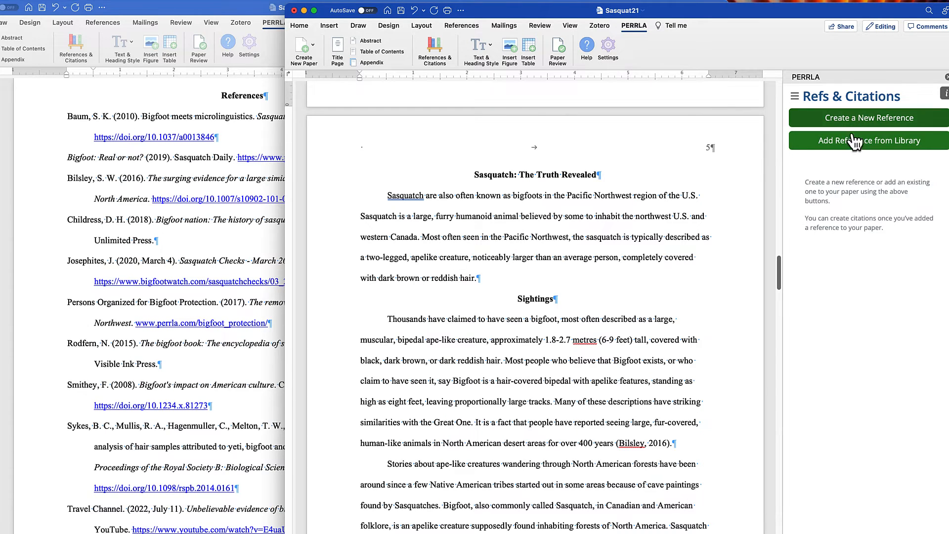
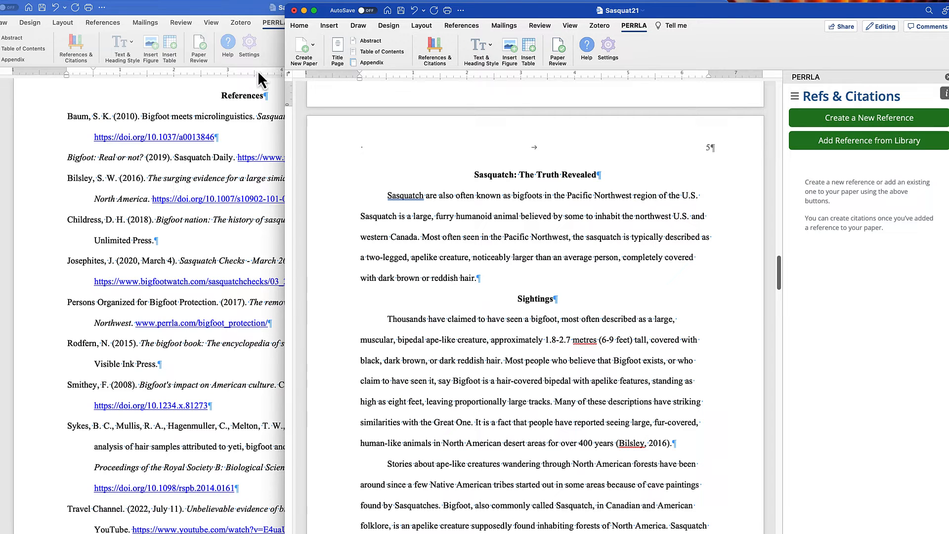
Search the reference library by the first listed author's surname and add "Bigfoot meets microlinguistics" (2010) to the paper.
click(860, 143)
drag(808, 15, 799, 13)
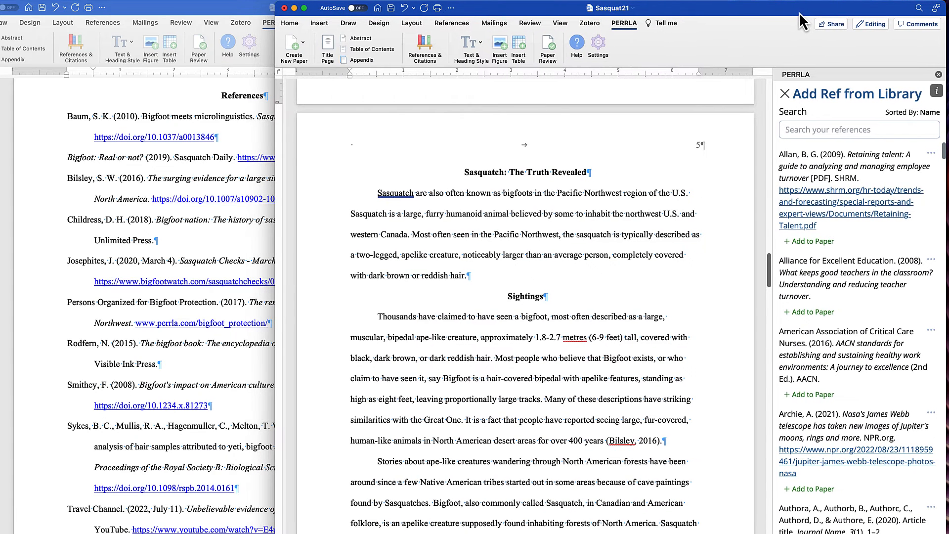
click(816, 130)
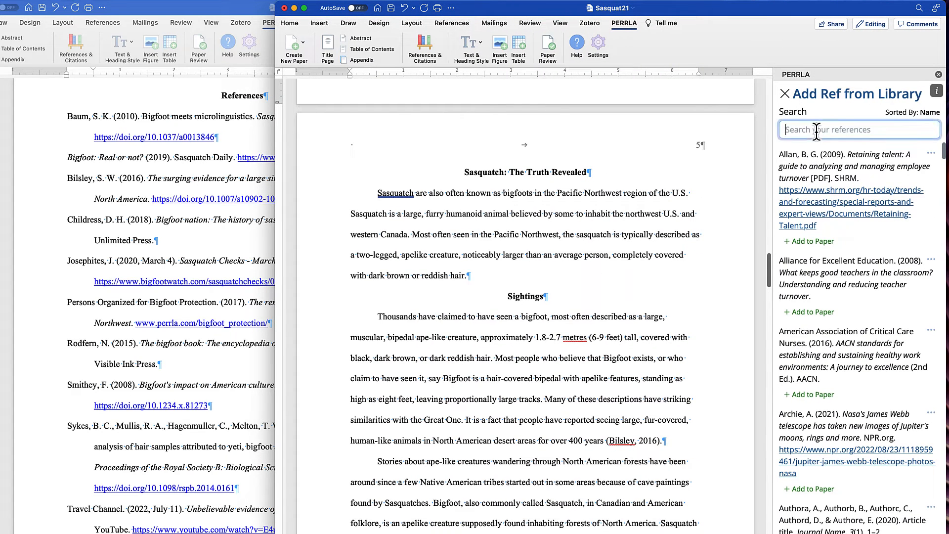
text(Baum)
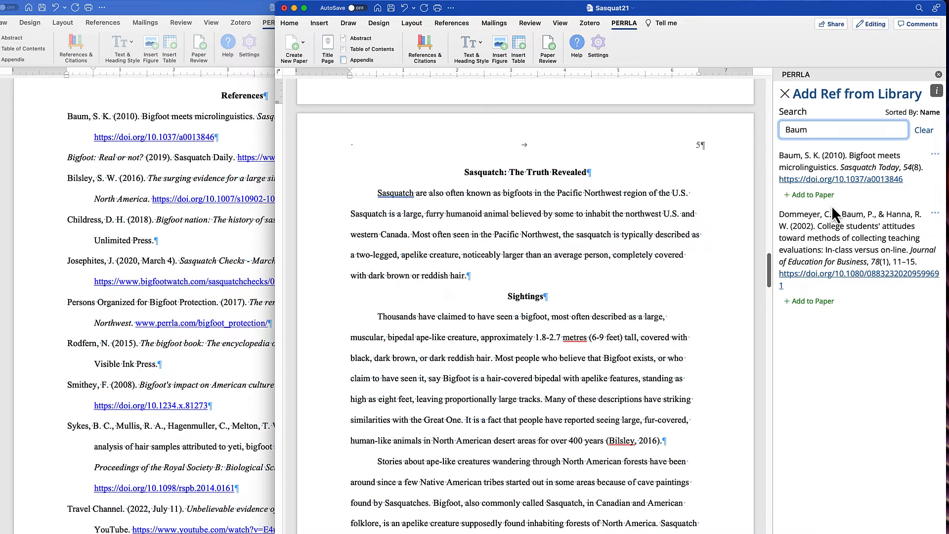
click(817, 199)
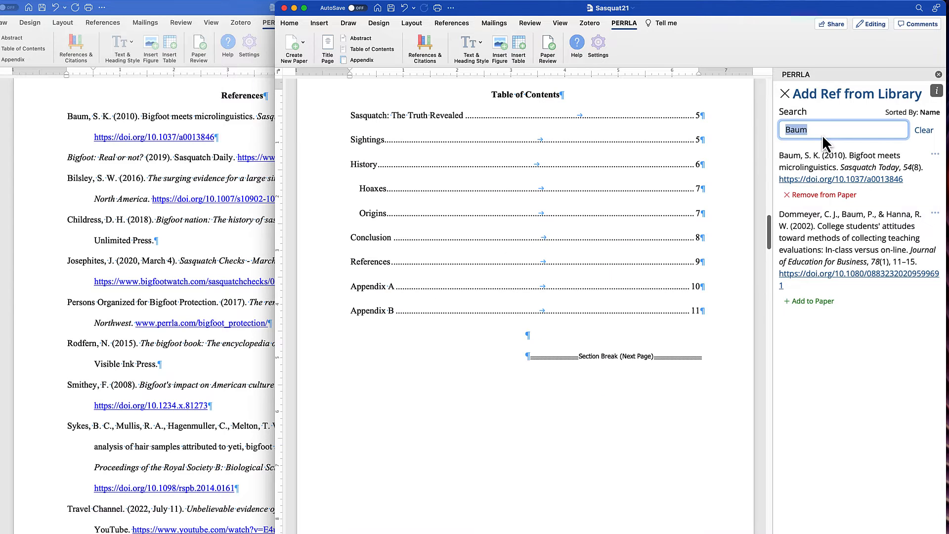
Search the library for "bigfoot" and add "Bigfoot: Real or not?" (2019) and "The surging evidence for a large simian mammal" (2016) to the paper.
text(bigfo)
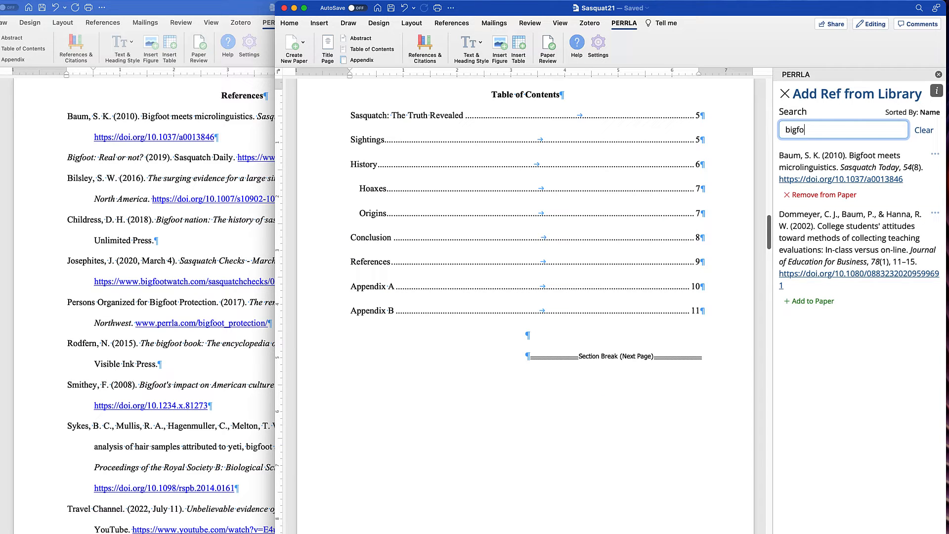
text(t)
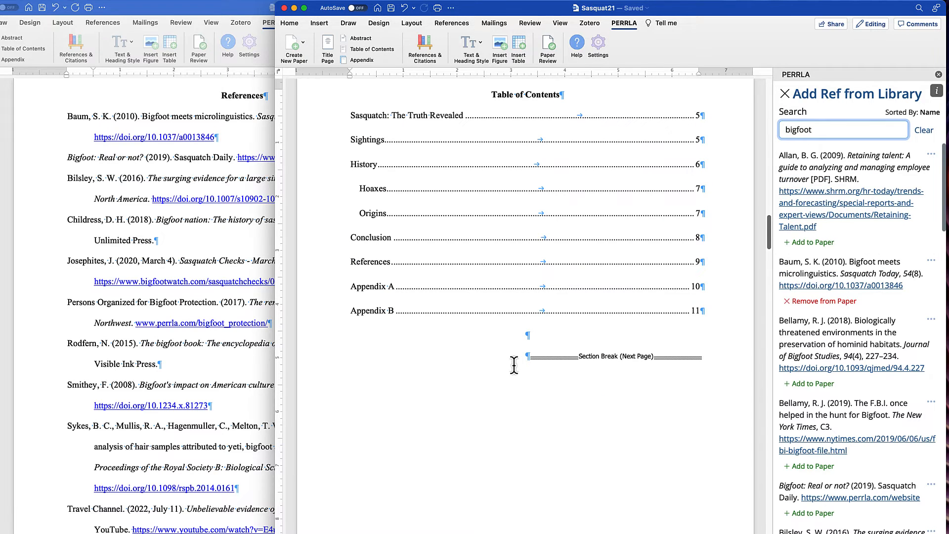
scroll(514, 365, down, 20)
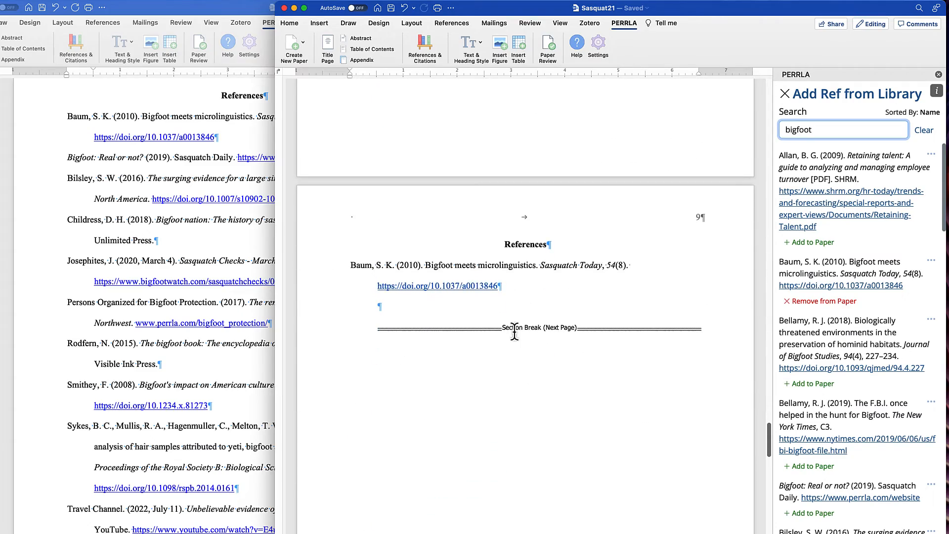
click(546, 244)
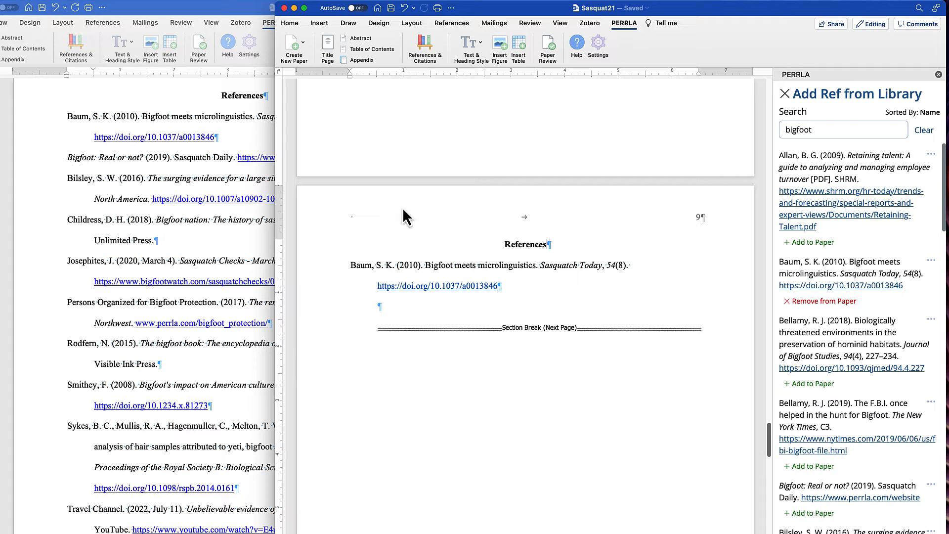
scroll(869, 410, down, 5)
click(842, 418)
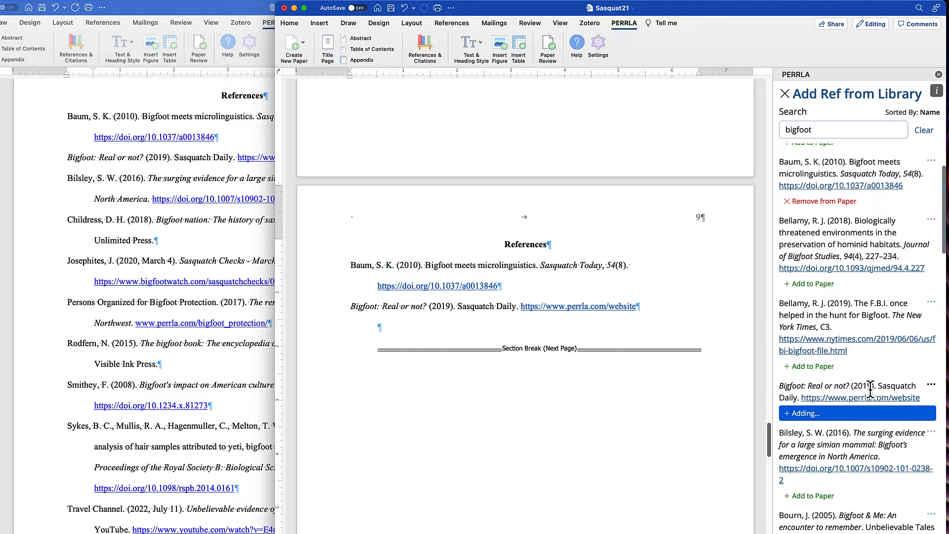
click(812, 442)
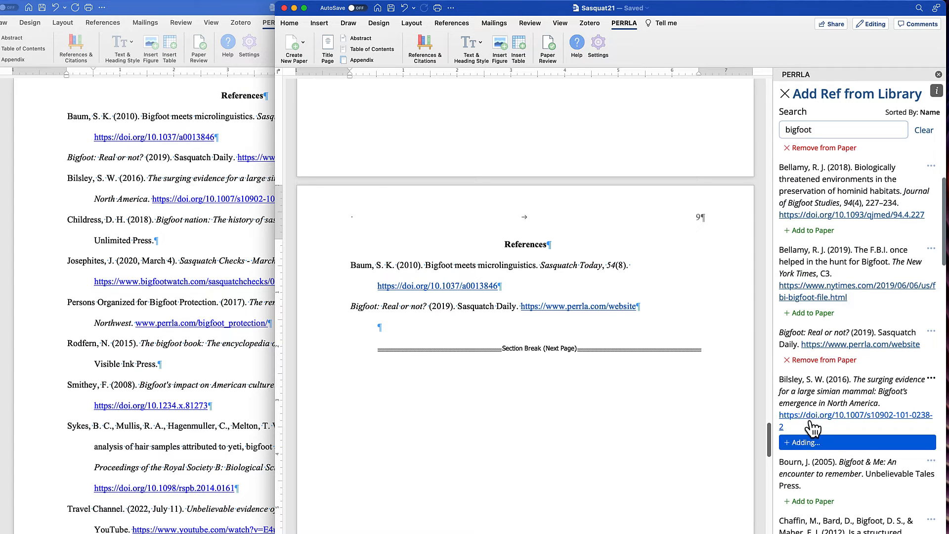
Add the first "Bigfoot nation" (2018), "Sasquatch Checks - March 2020" and "The removal of Bigfoot ecosystems across the Northwest" (2017) to the paper.
scroll(816, 419, down, 7)
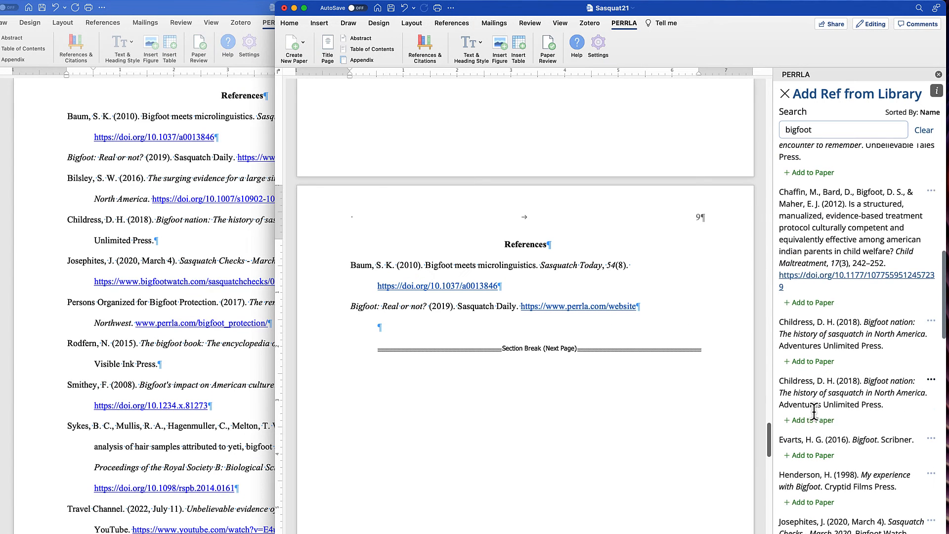
click(819, 371)
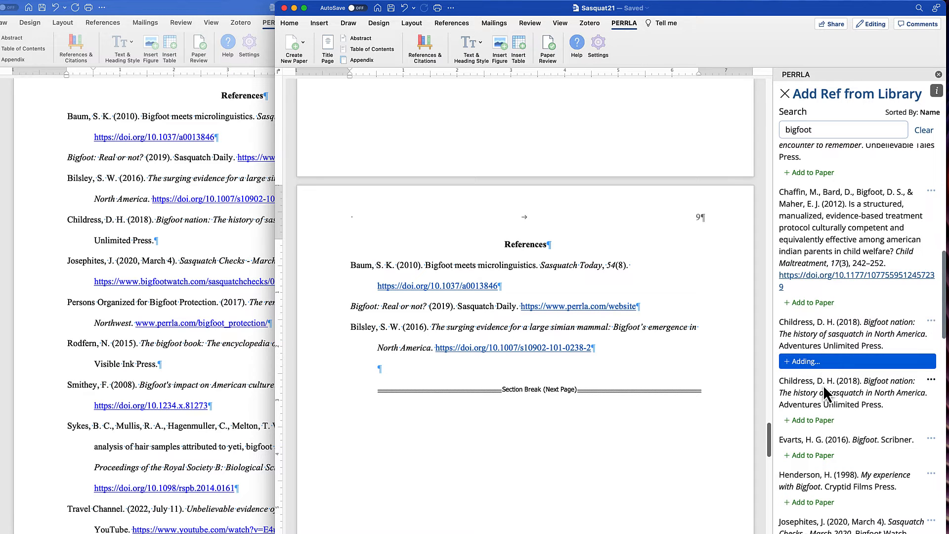
scroll(826, 381, down, 5)
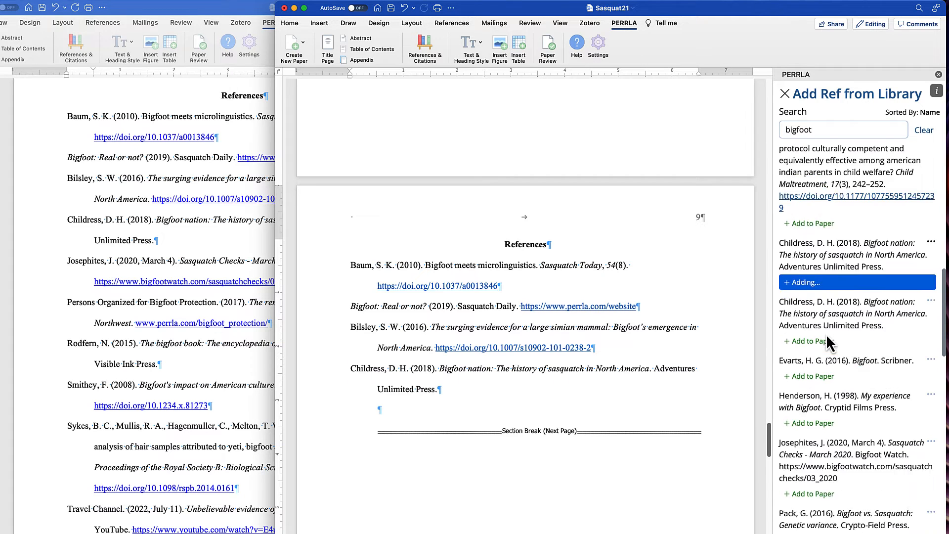
click(825, 378)
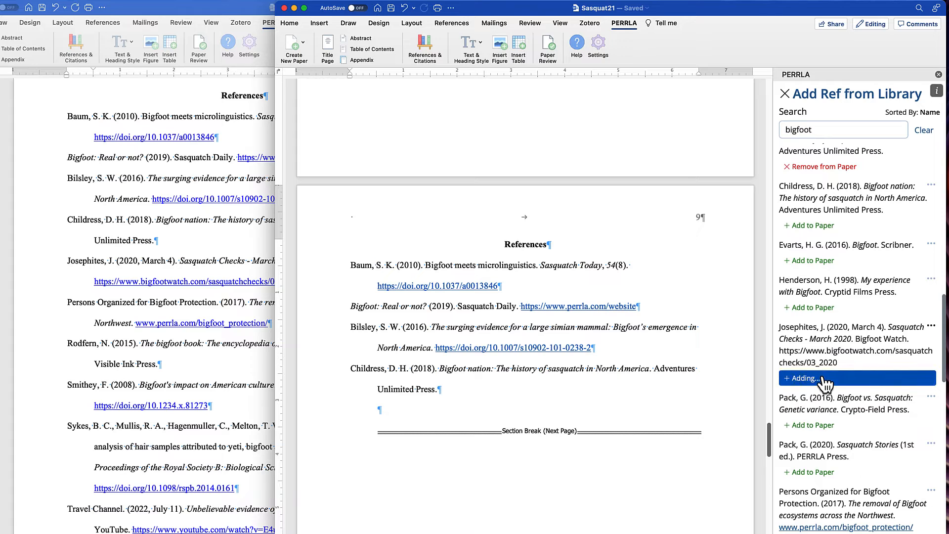
scroll(822, 355, down, 5)
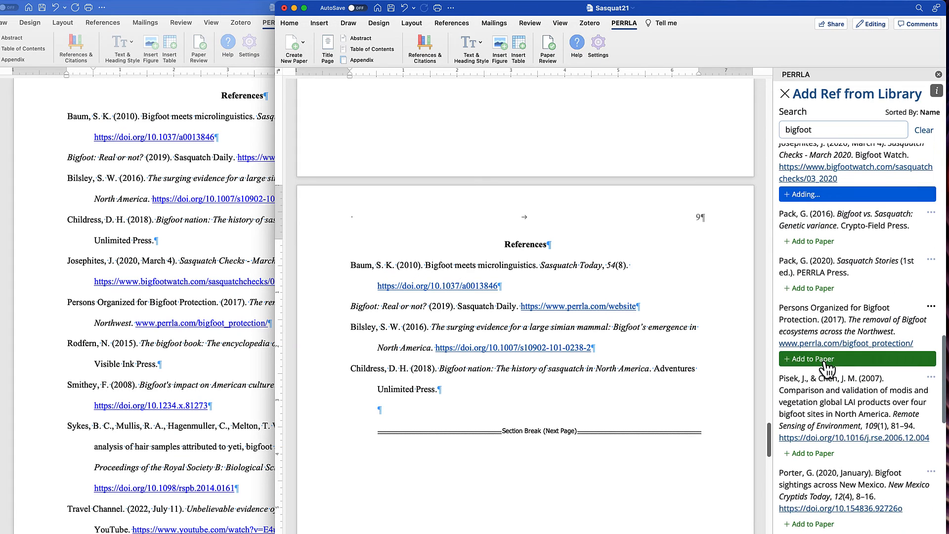
click(825, 360)
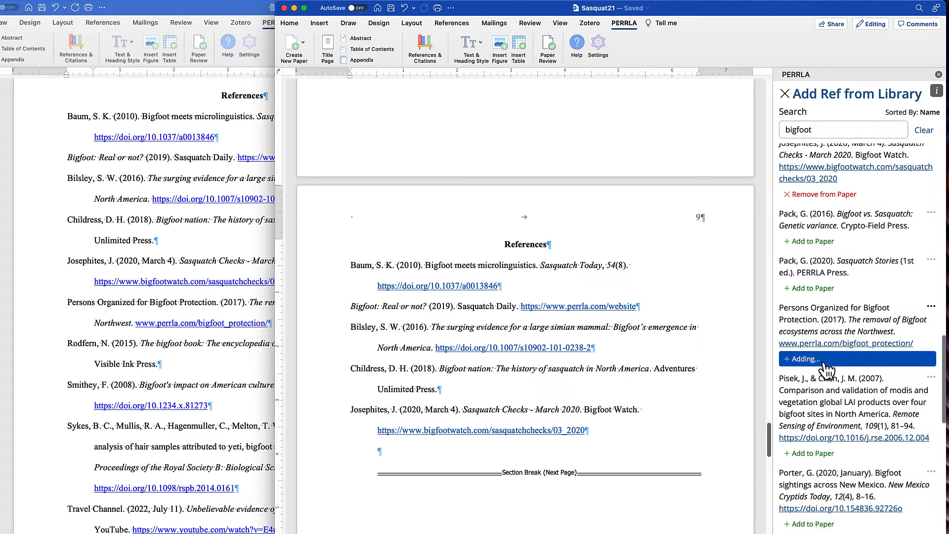
Add "The bigfoot book" (2015), "Bigfoot's impact on American culture" (2008) and the 2014 genetic analysis of hair samples to the paper.
scroll(813, 378, down, 5)
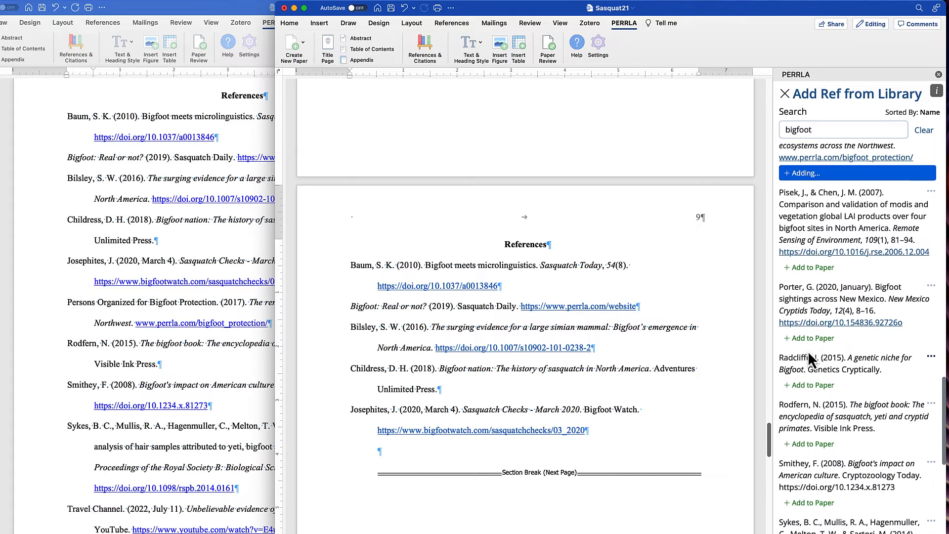
scroll(811, 391, down, 3)
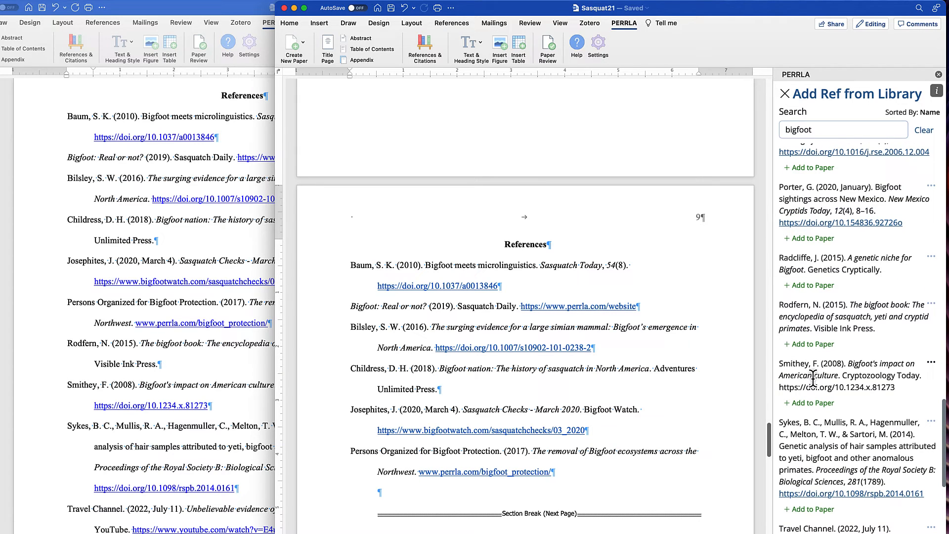
click(815, 345)
scroll(821, 355, down, 4)
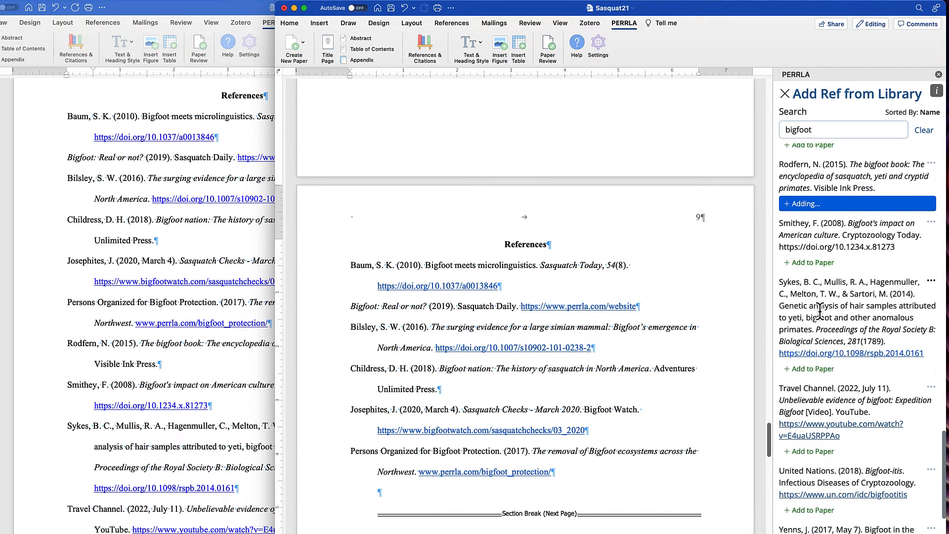
click(826, 270)
click(826, 369)
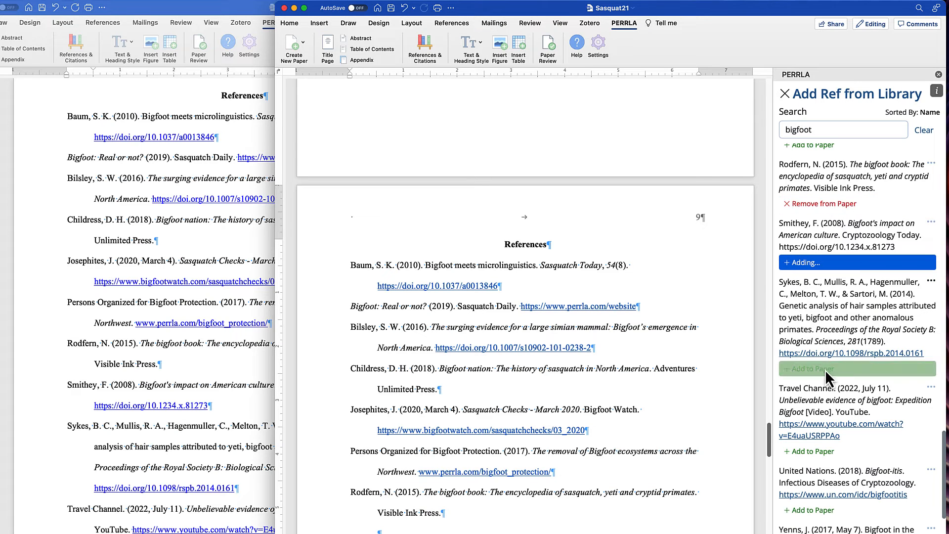
Add the Travel Channel video "Unbelievable evidence of bigfoot" (2022) and "Bigfoot in the Sierra Nevadas" (2017) to the paper.
scroll(203, 484, down, 10)
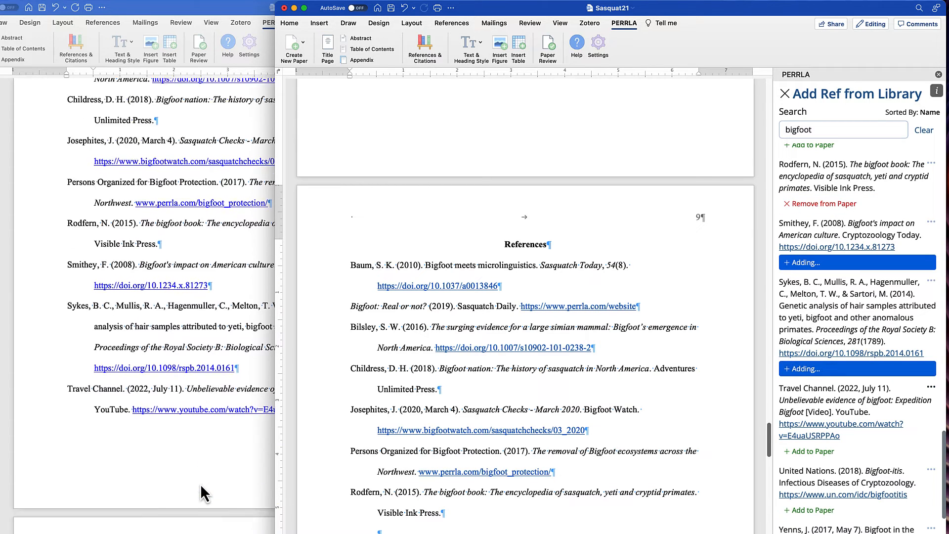
scroll(917, 437, down, 2)
click(829, 371)
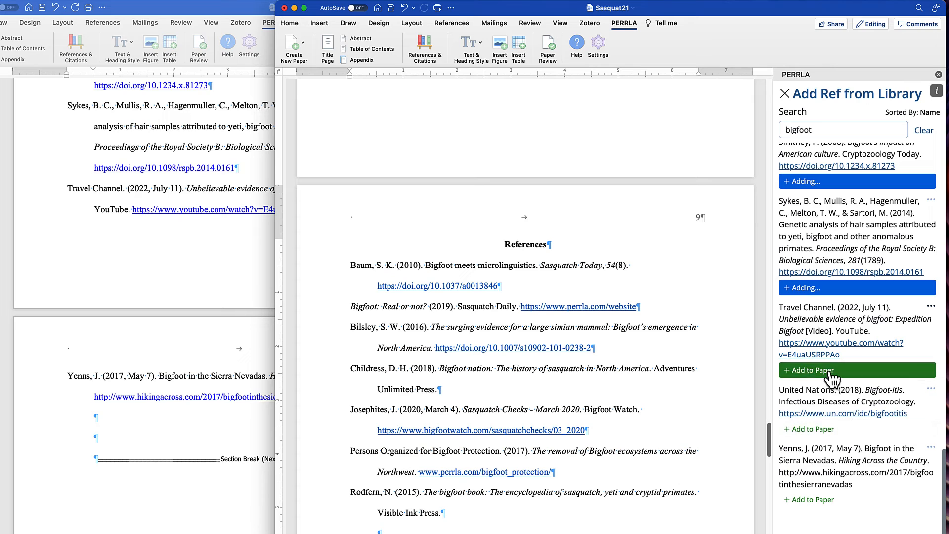
click(813, 502)
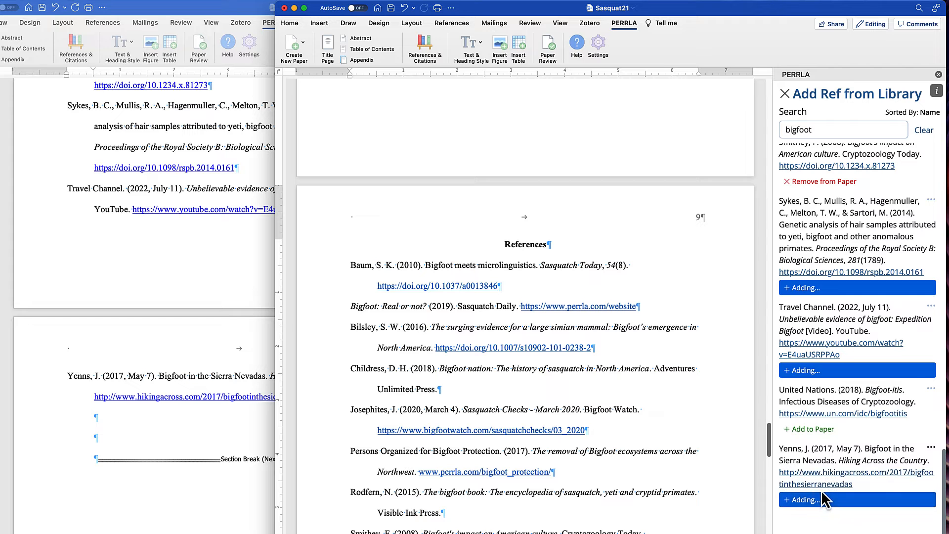
scroll(413, 352, down, 5)
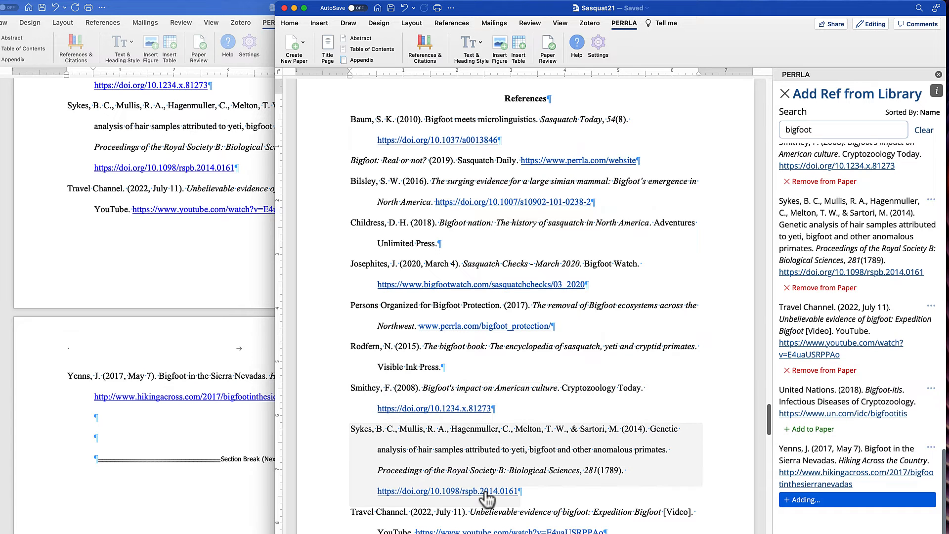
Add "A genetic niche for Bigfoot" (2015) from the library to the paper and check the reference list.
scroll(840, 366, up, 5)
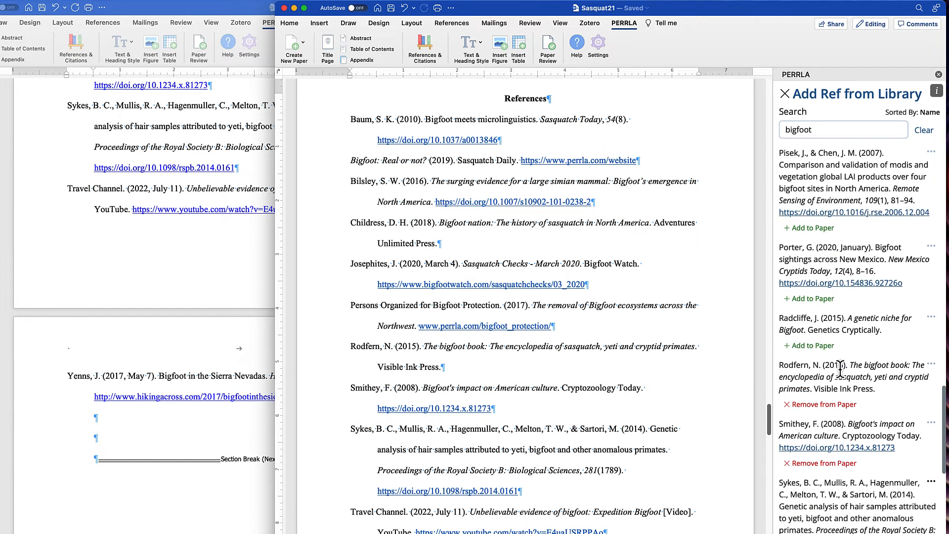
click(813, 346)
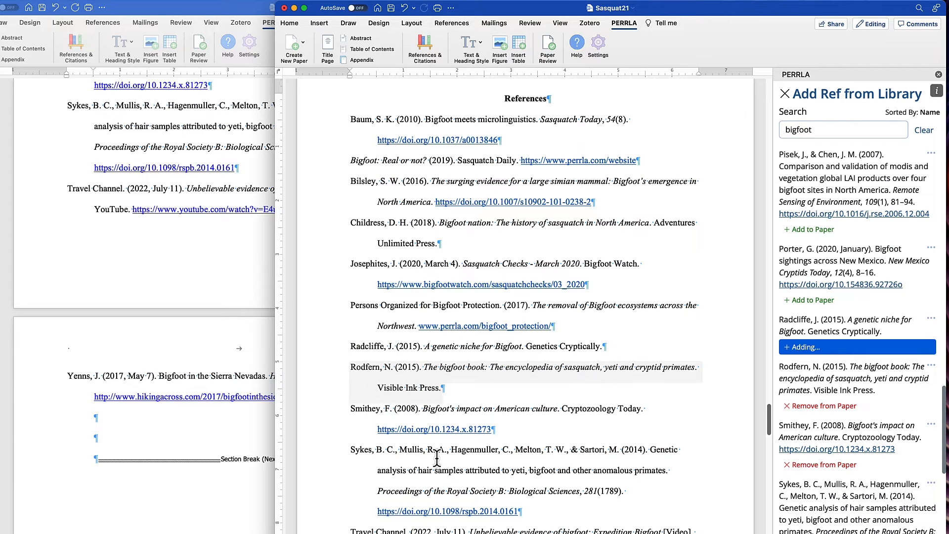
scroll(393, 394, down, 2)
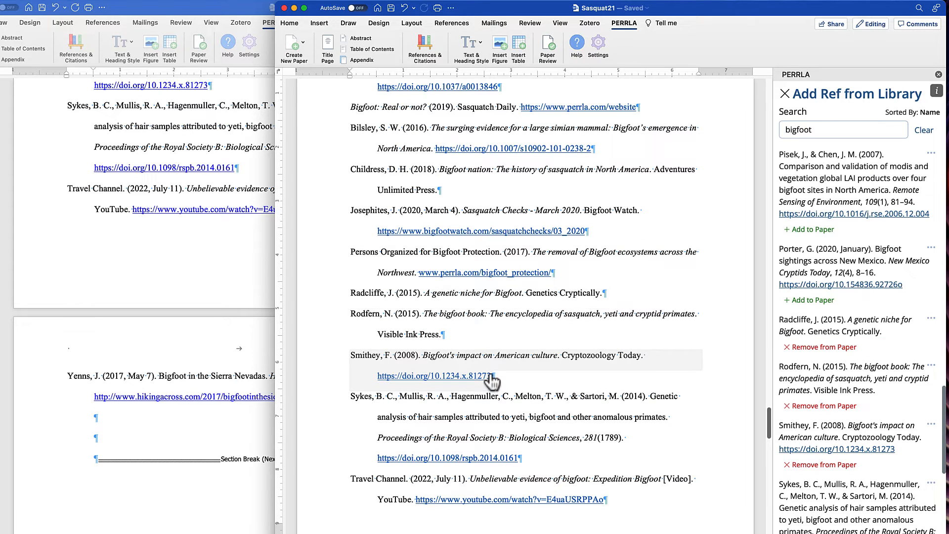
scroll(489, 376, up, 3)
Change the library search to the tag "#bigfoot" and add "Retaining talent" (2009) to the paper.
scroll(819, 306, up, 10)
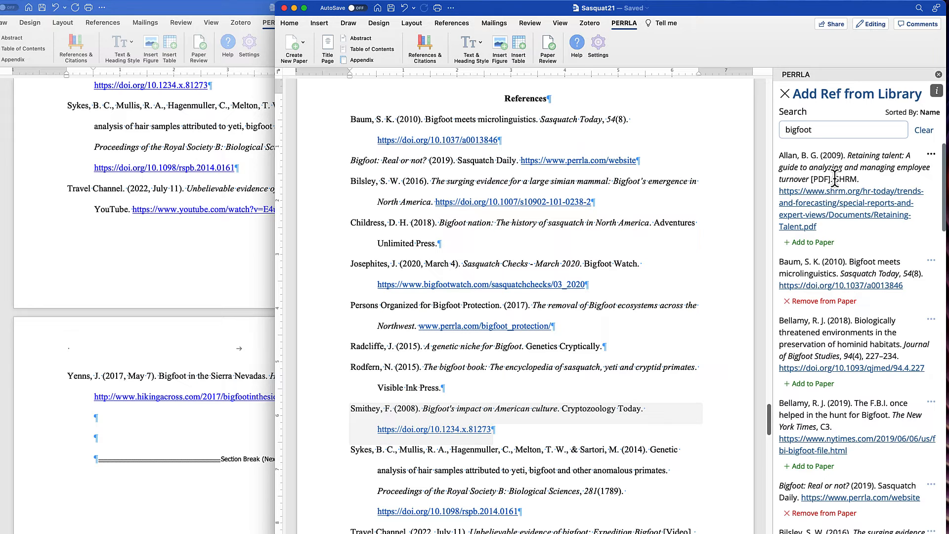
click(848, 131)
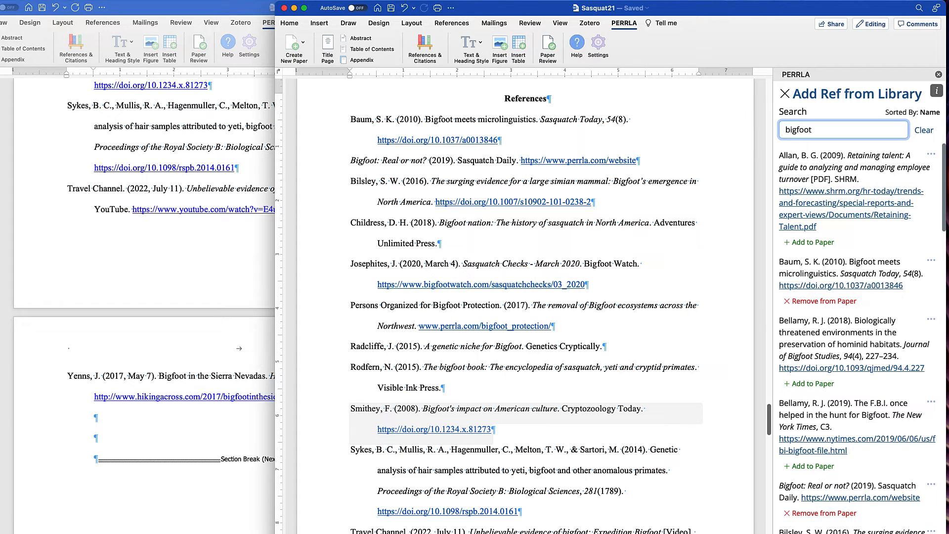
text(#)
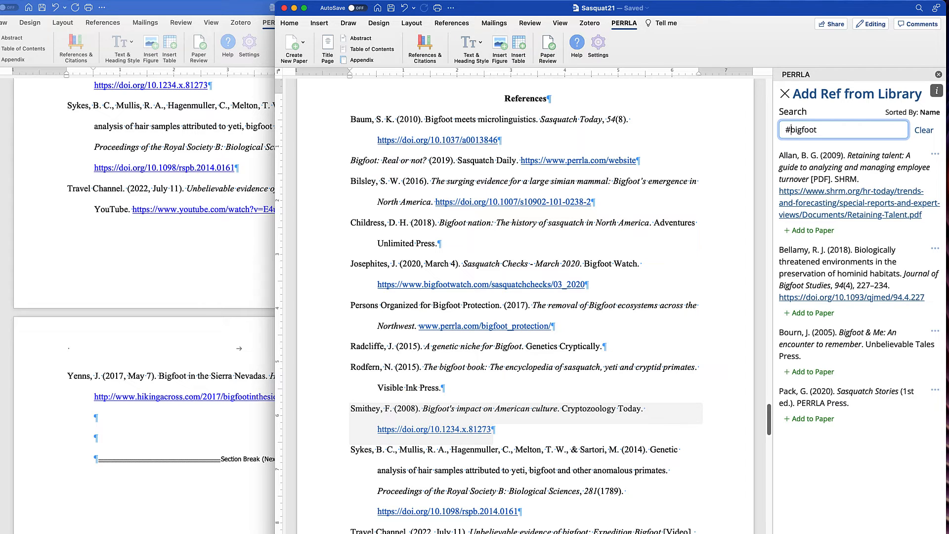
click(824, 230)
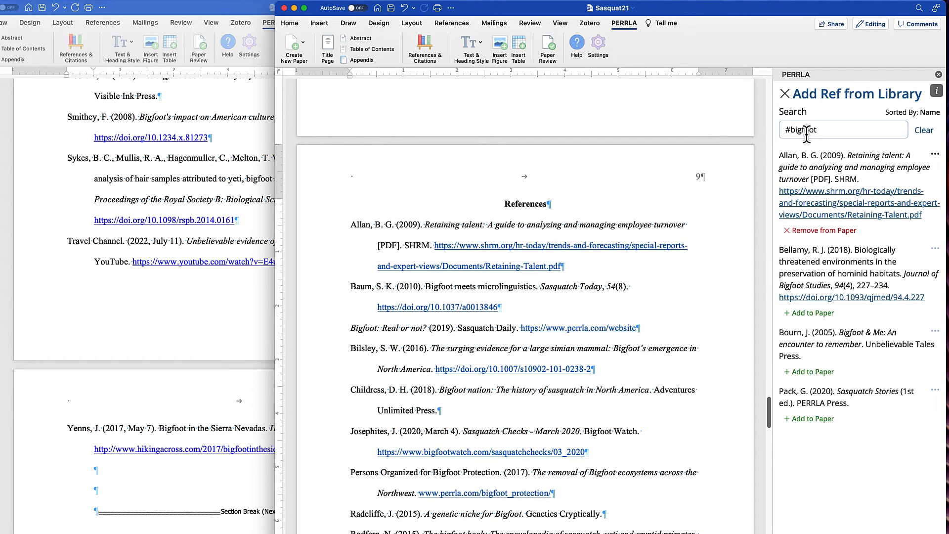
Open the "Retaining talent" (2009) reference for editing, examine its details and tags, and close it without changes.
click(786, 94)
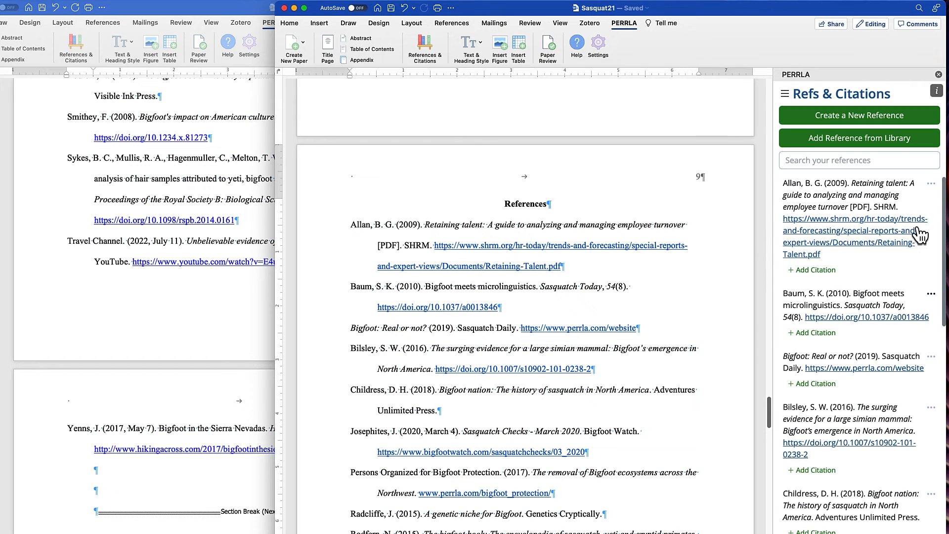
click(930, 184)
click(888, 187)
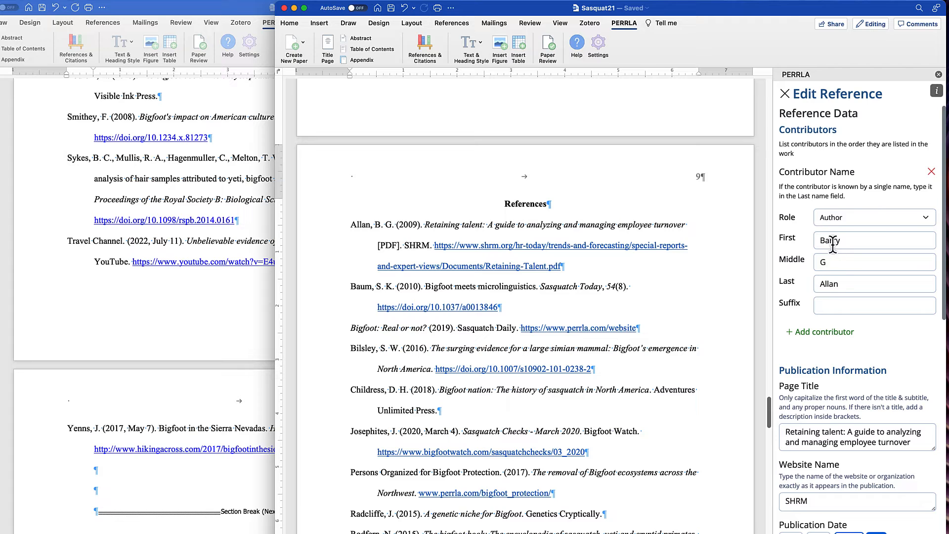
scroll(836, 310, down, 5)
scroll(829, 275, down, 5)
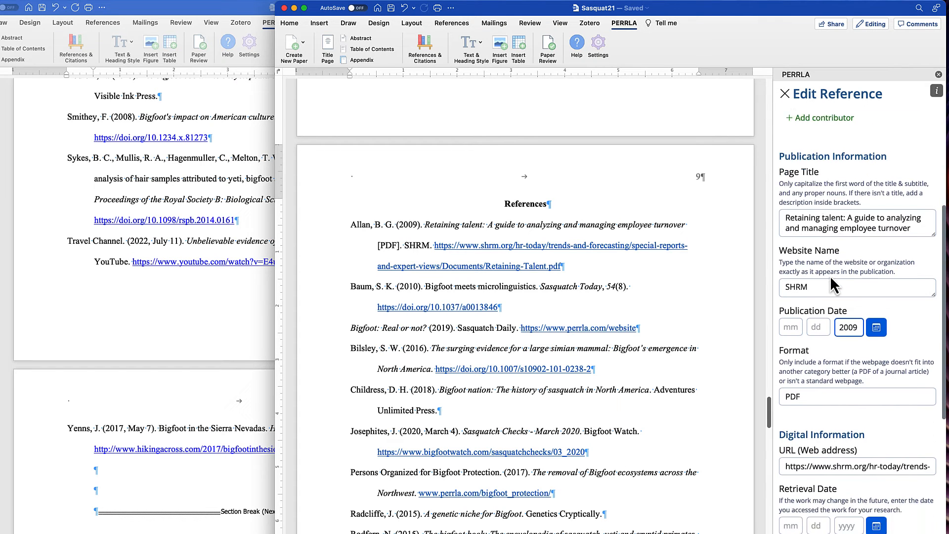
scroll(830, 278, down, 1)
scroll(833, 236, up, 2)
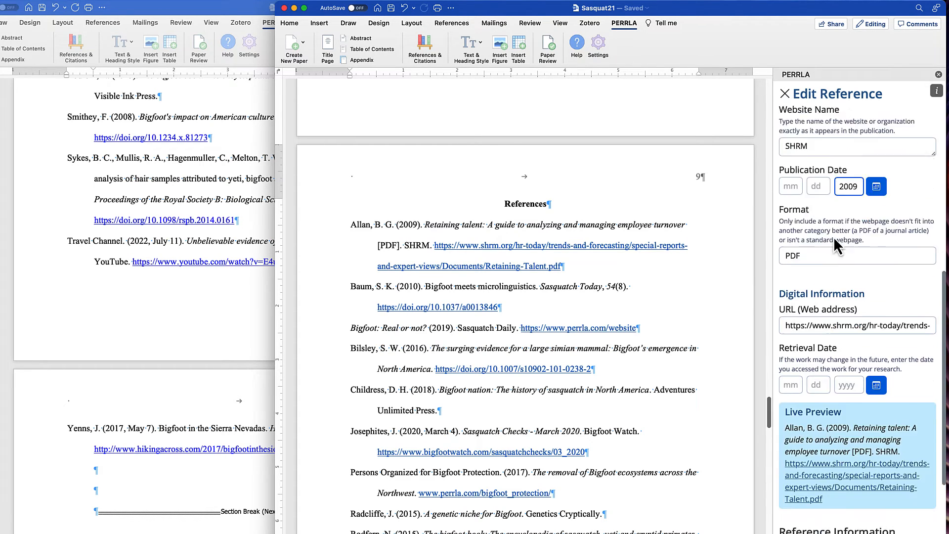
scroll(833, 236, down, 4)
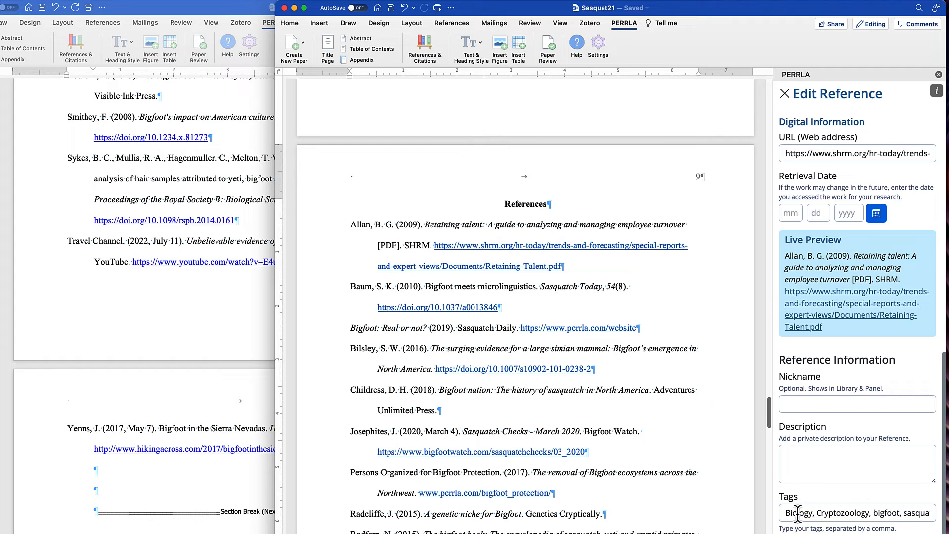
click(880, 513)
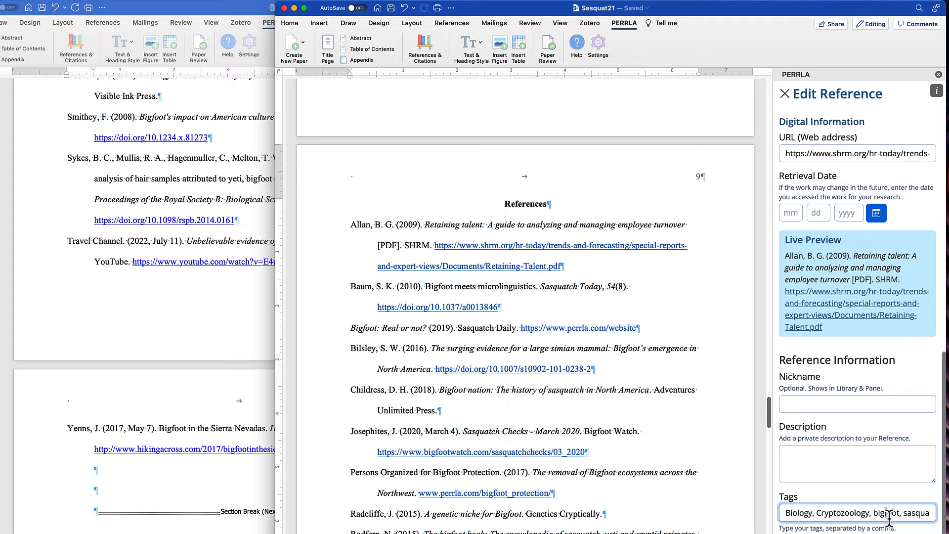
click(785, 95)
Return to adding references from the library and search it for the keyword "Bigfoot".
click(825, 144)
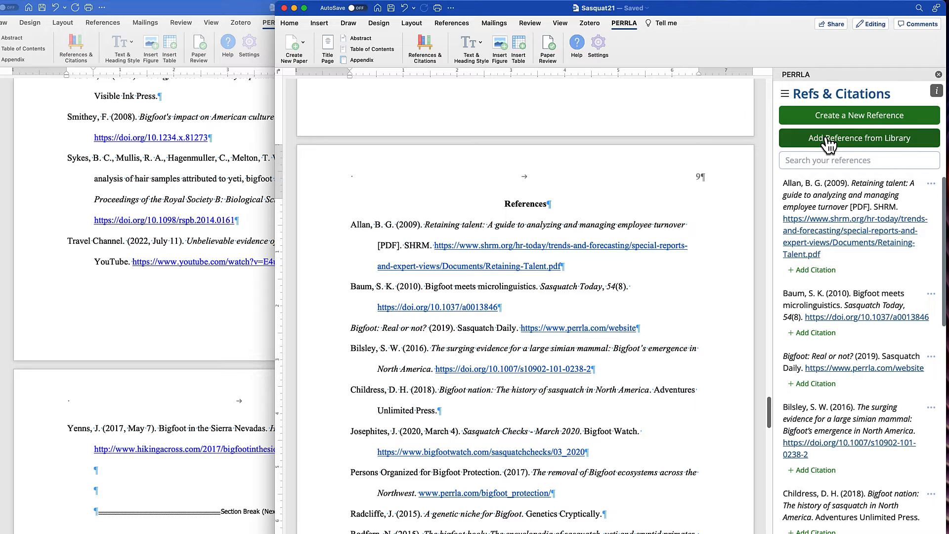
click(824, 129)
text(big)
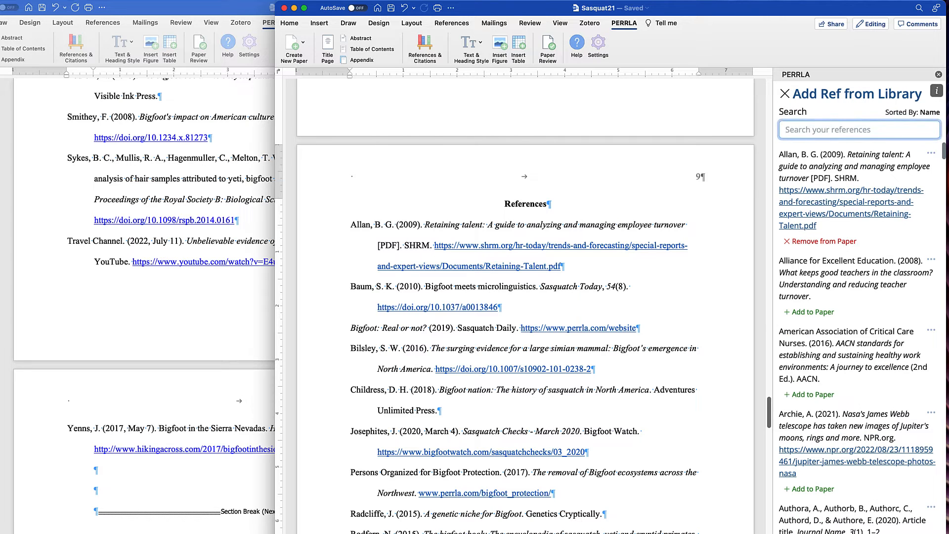
text(foot)
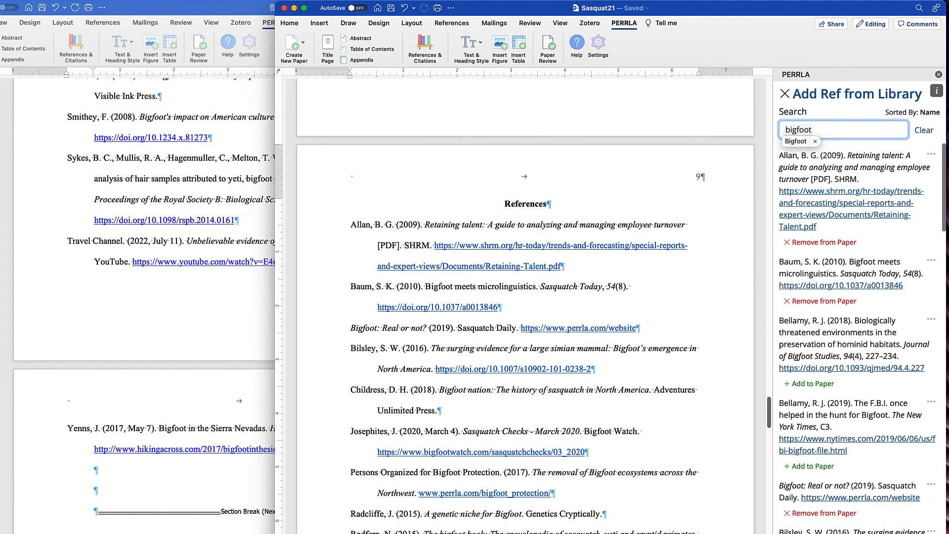
click(875, 149)
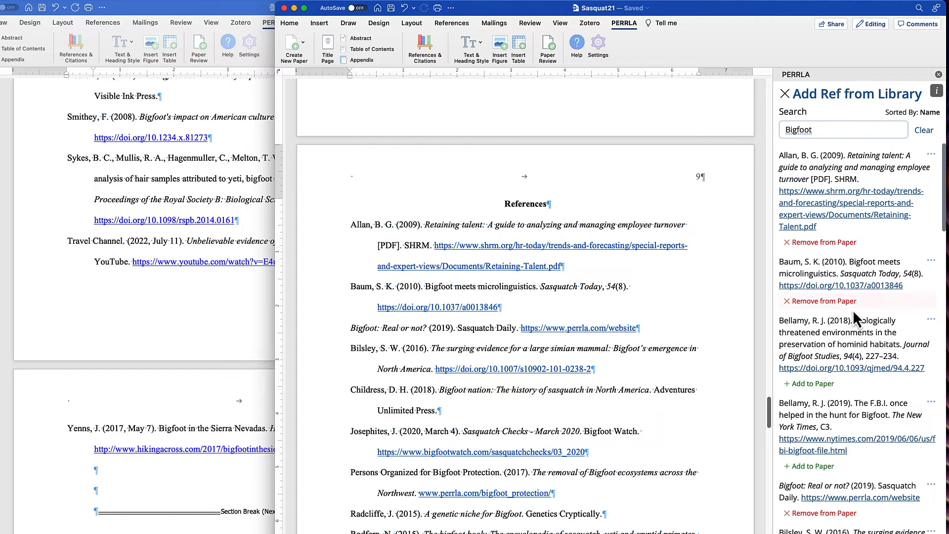
Replace the keyword search with the tag search "#bigfoot" to filter the library by tag.
double_click(789, 129)
key(BackSpace)
text(#)
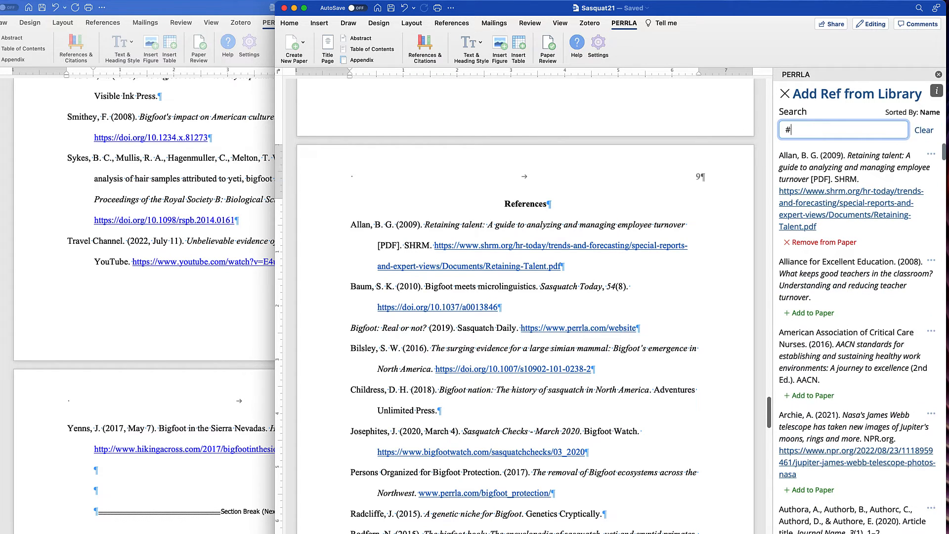
text(bigf)
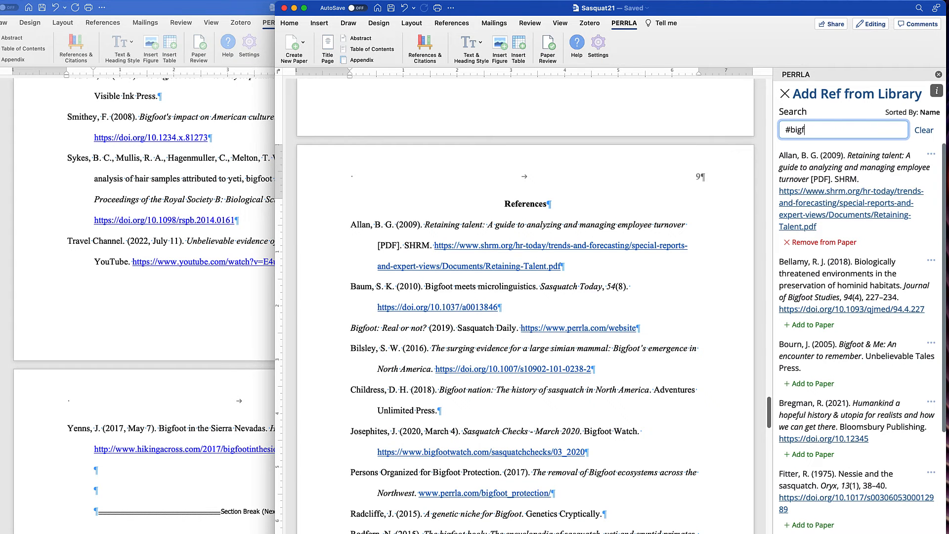
text(oot)
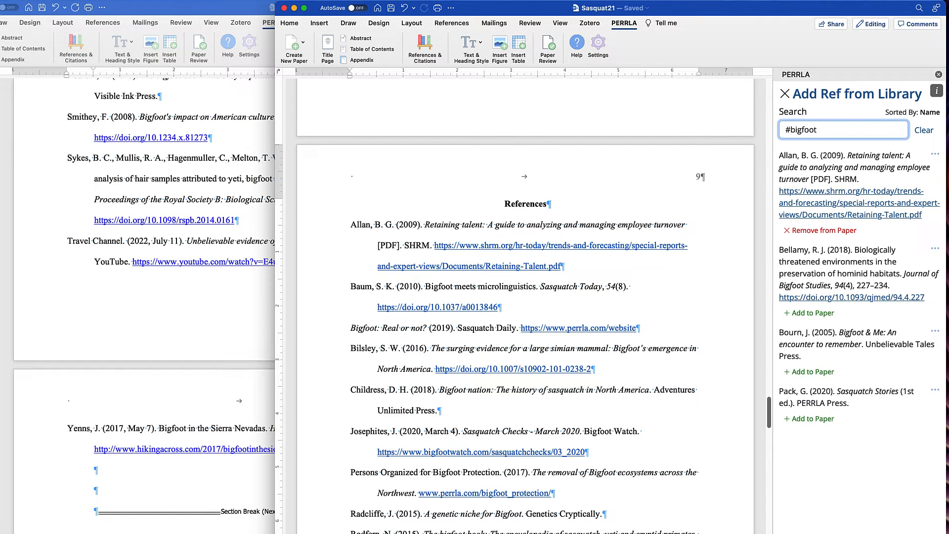
Change the library tag search to "#biology" to filter the references by that tag.
key(BackSpace)
key(BackSpace)
key(BackSpace)
key(BackSpace)
key(BackSpace)
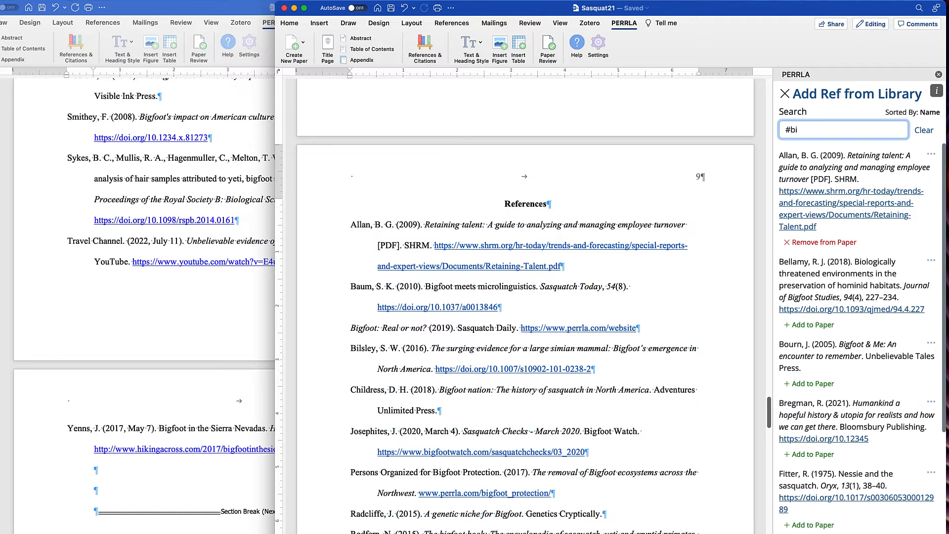
text(ology)
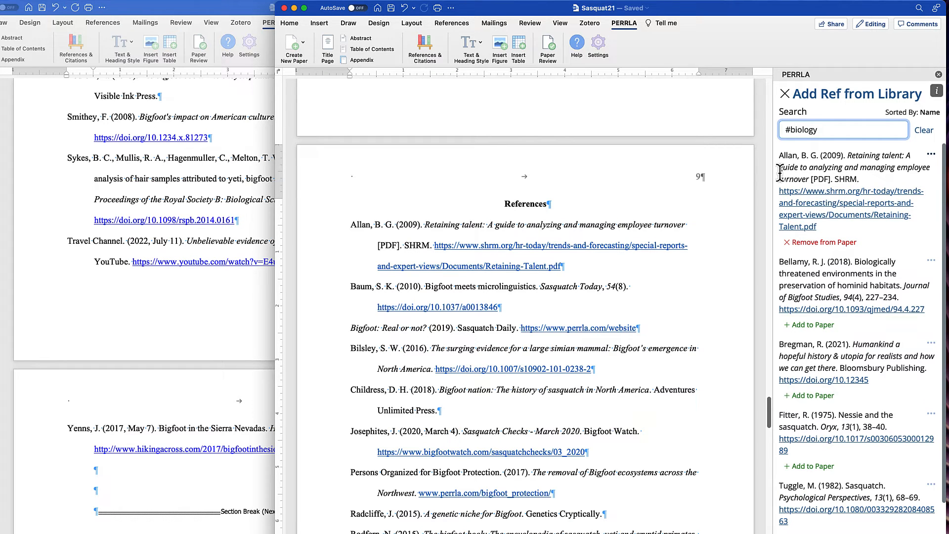
Replace the library tag search with "#cryptozoology".
key(super+a)
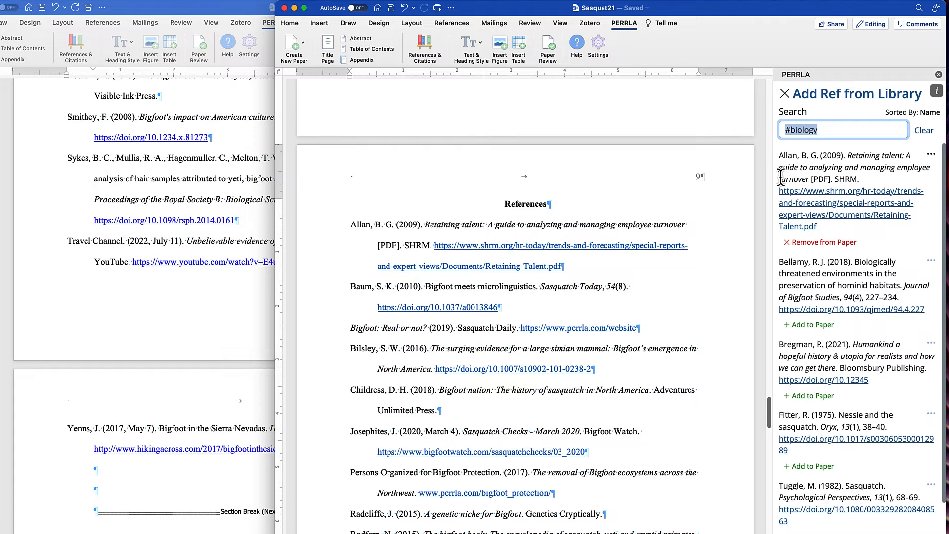
text(#c)
text(rypt)
key(BackSpace)
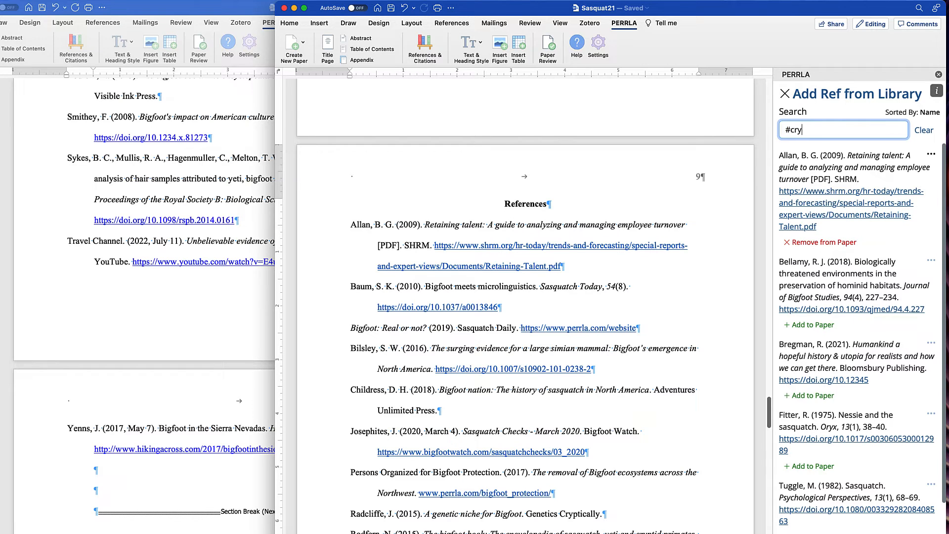
text(ptozoology)
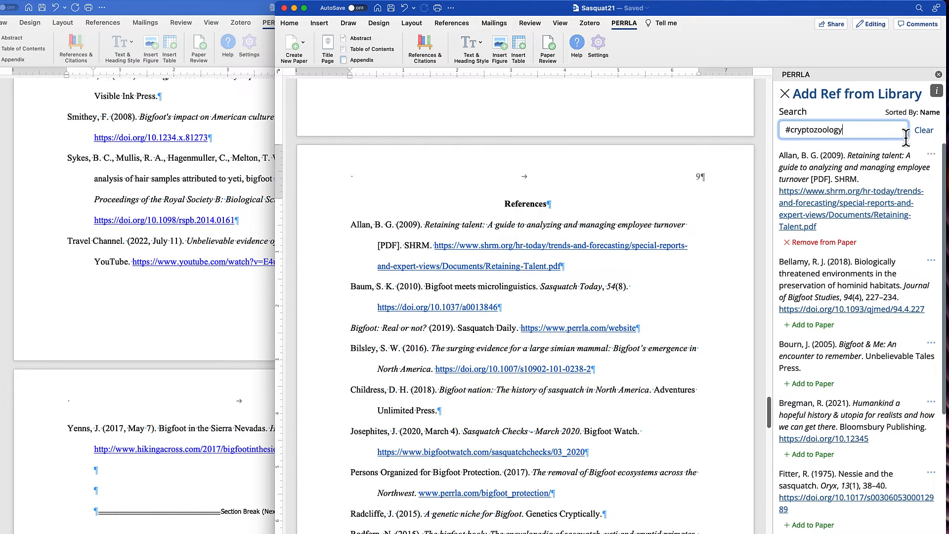
Clear the library search, remove "Retaining talent" (2009) from the paper, and return to the paper's references and citations.
click(923, 130)
click(802, 244)
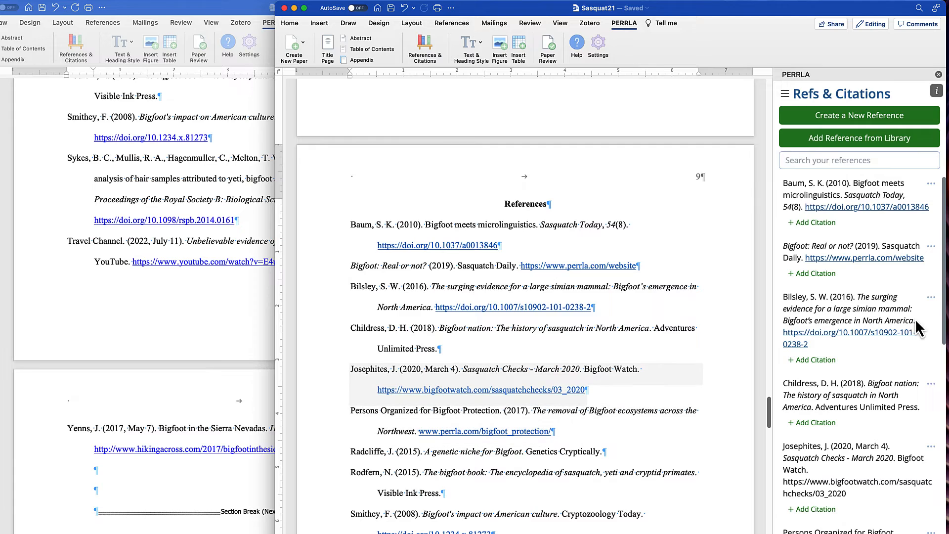
scroll(858, 363, down, 5)
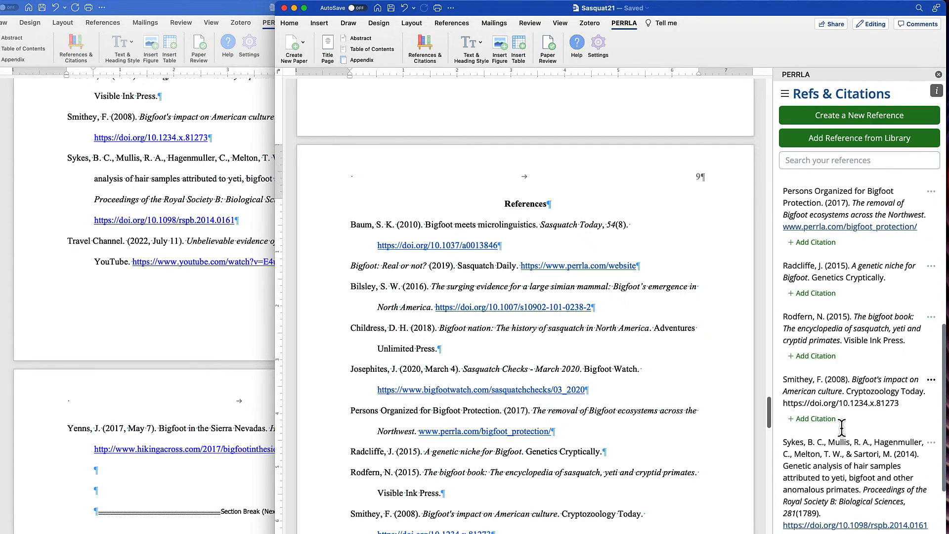
scroll(811, 417, up, 5)
scroll(597, 306, down, 10)
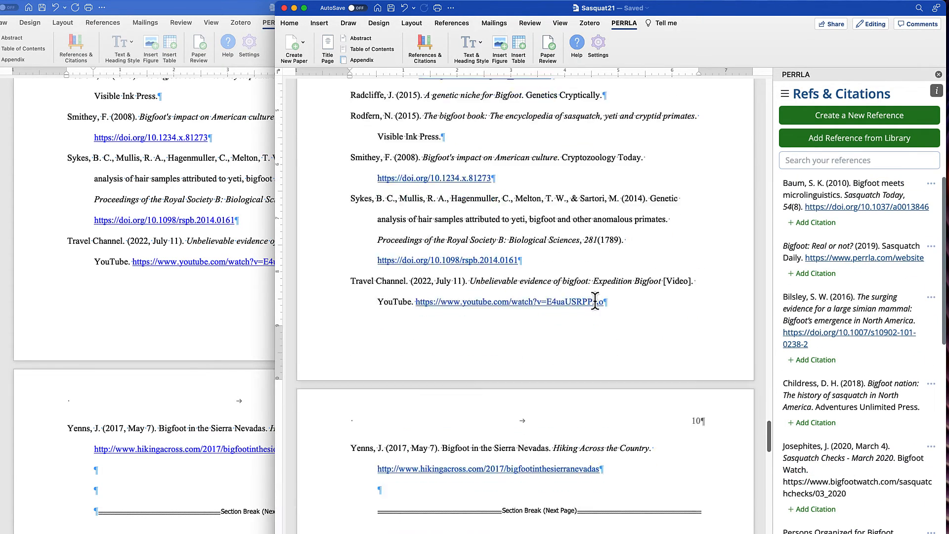
Insert a non-direct-quote citation of the 2014 genetic hair-sample analysis before the existing combined citation in the paragraph above Conclusion.
scroll(594, 299, up, 12)
scroll(594, 298, up, 8)
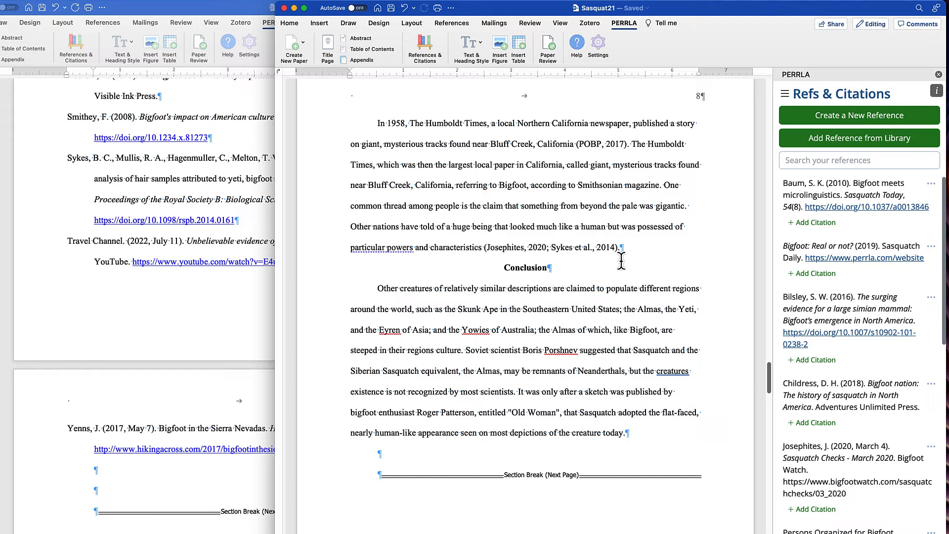
click(482, 248)
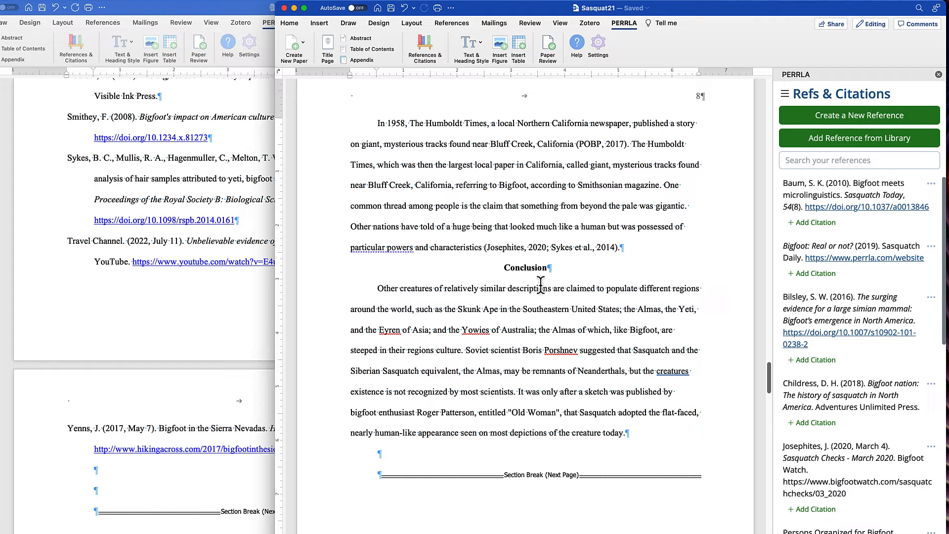
scroll(838, 444, down, 5)
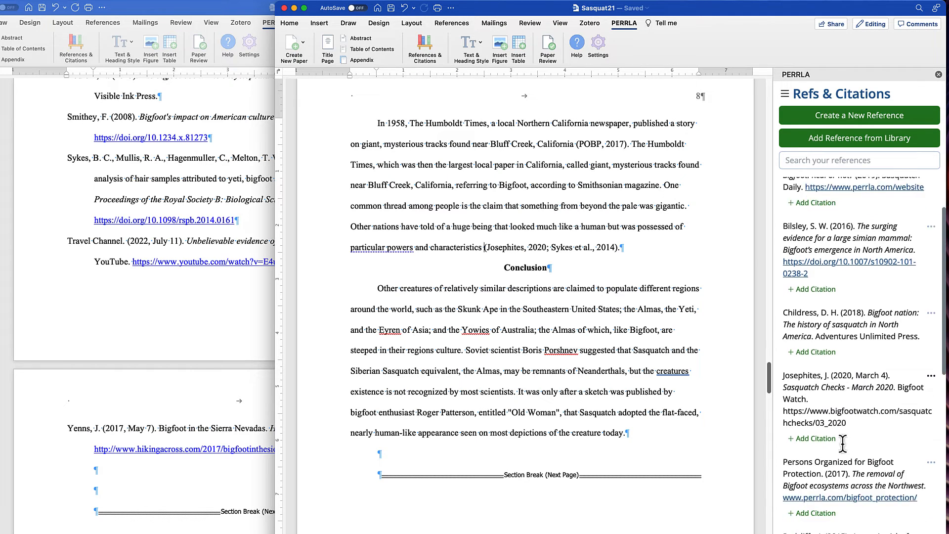
scroll(835, 438, down, 3)
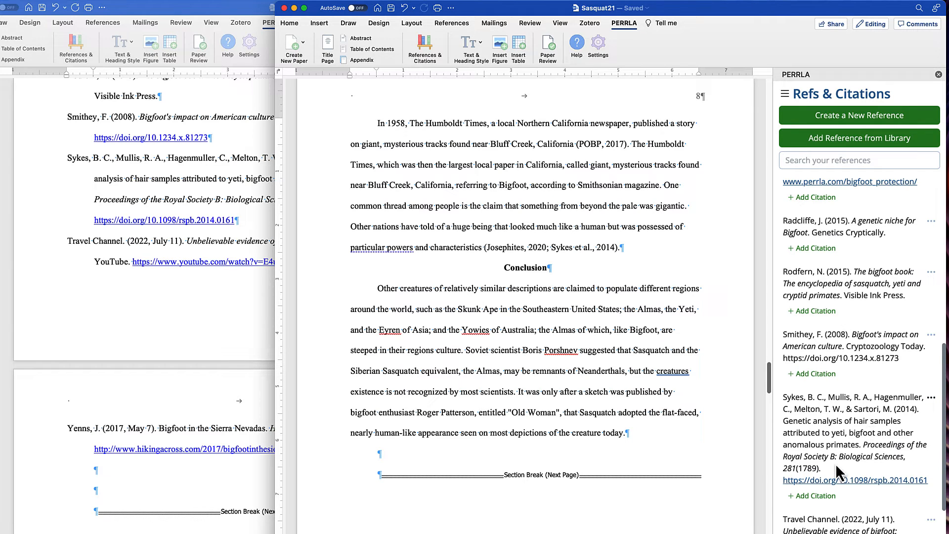
click(819, 497)
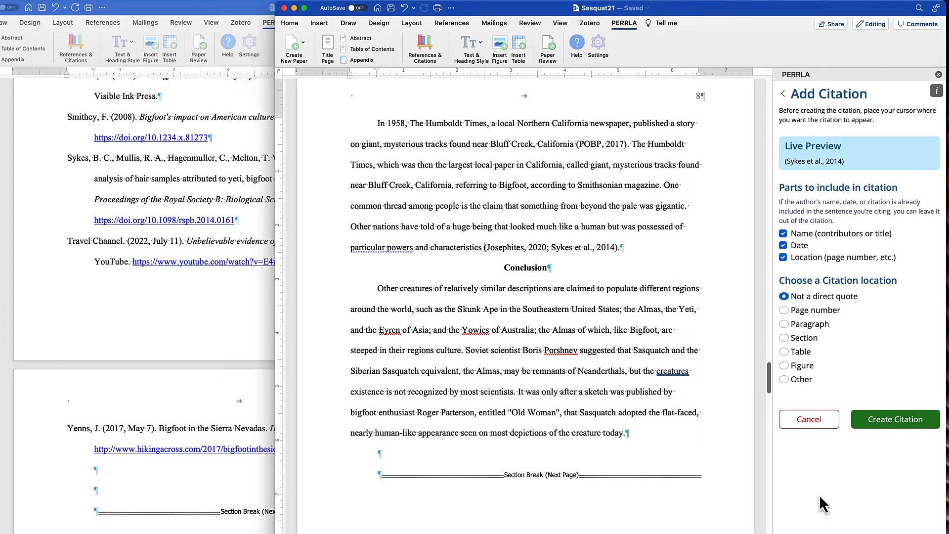
click(889, 418)
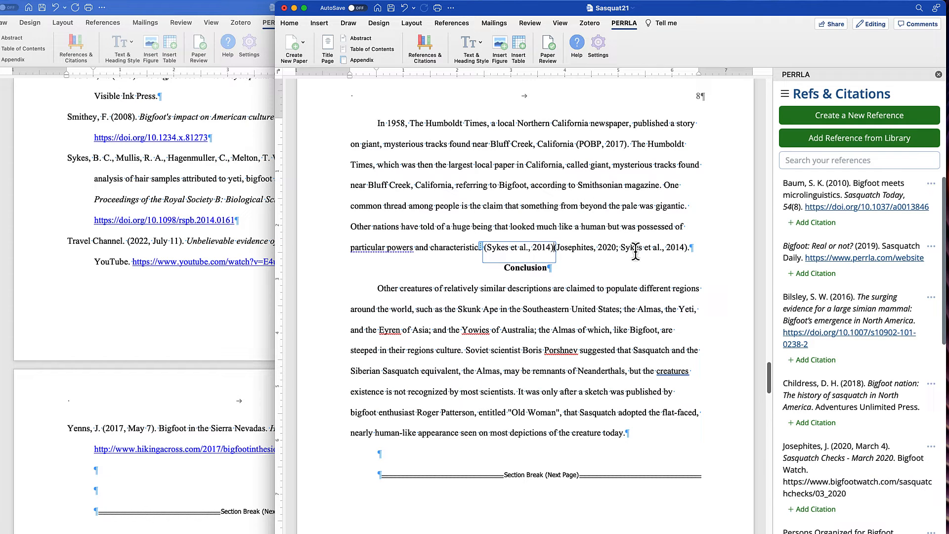
Merge a non-direct-quote citation of "Sasquatch Checks - March 2020" into the newly inserted 2014 citation.
click(521, 247)
scroll(837, 338, down, 5)
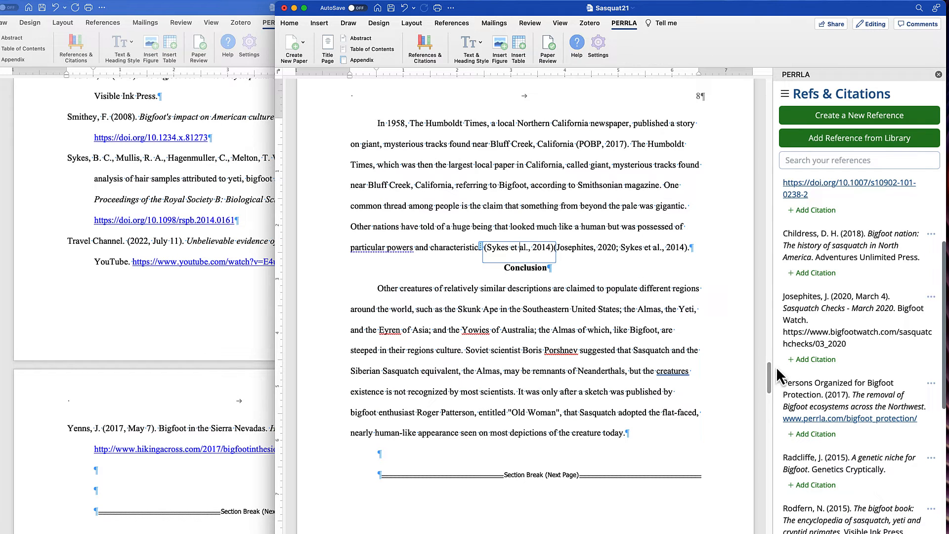
click(813, 360)
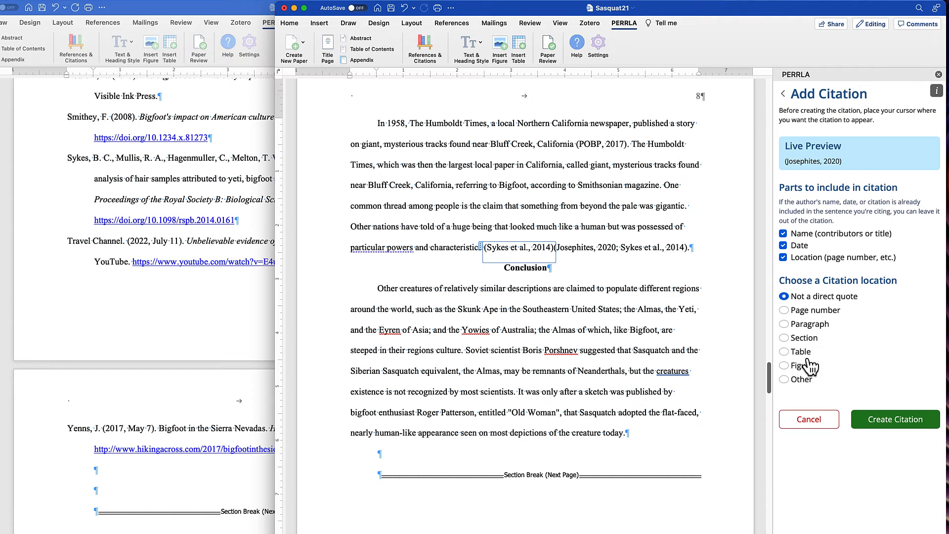
click(883, 418)
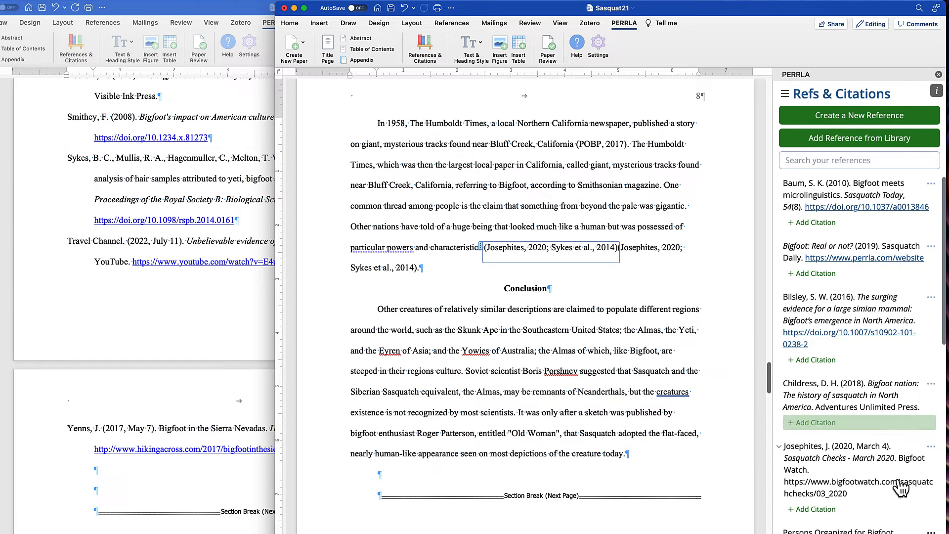
Delete the old duplicate combined citation after the new one and end the sentence with a period.
click(420, 272)
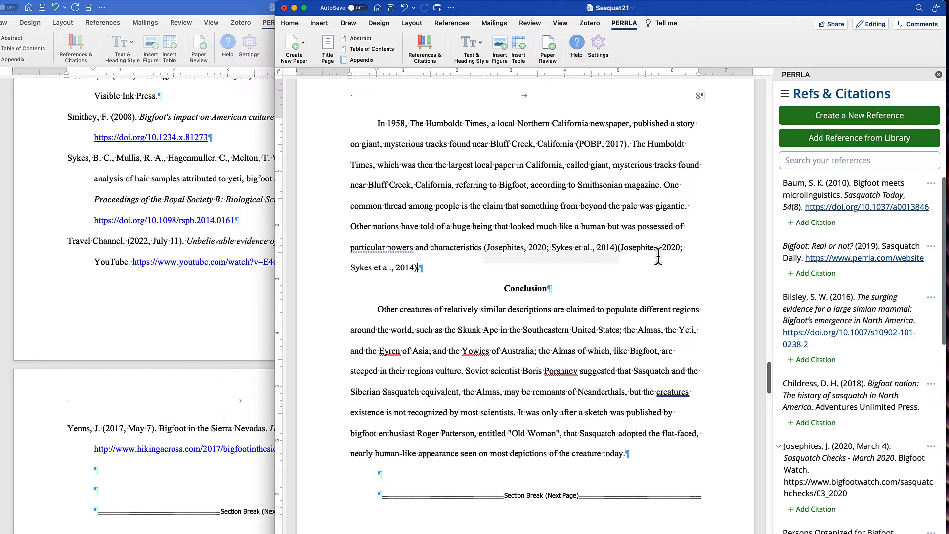
shift+click(639, 247)
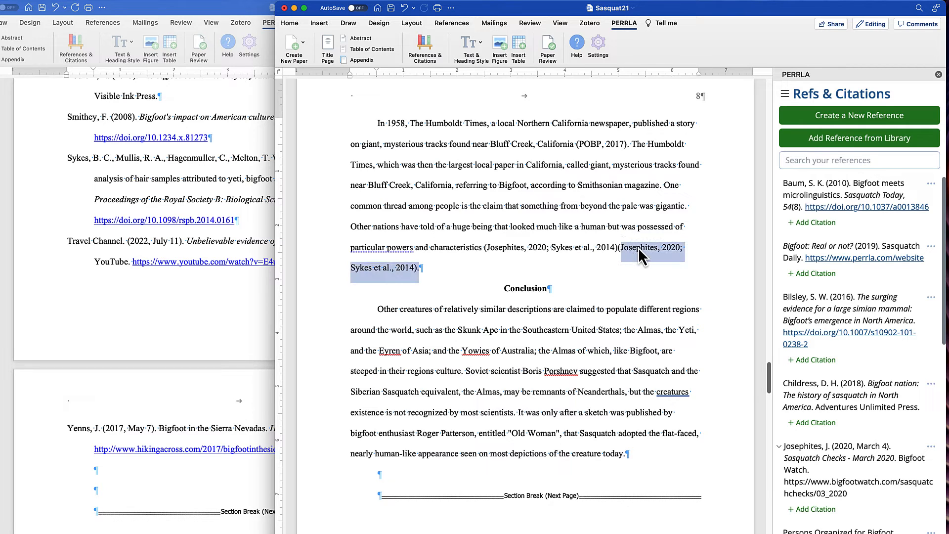
key(BackSpace)
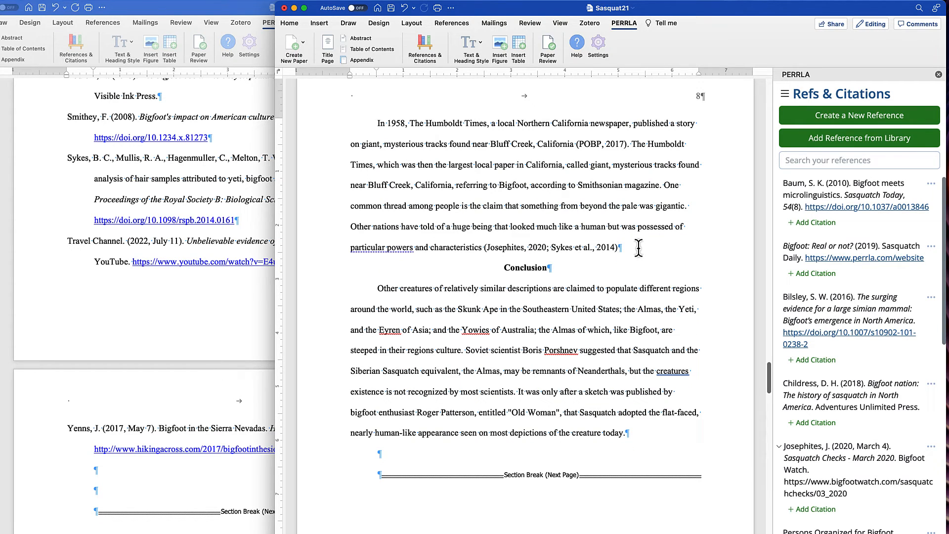
text(.)
Open the Persons Organized for Bigfoot Protection (2017) reference for editing, examine its group author abbreviation, and close it without changes.
scroll(638, 262, up, 5)
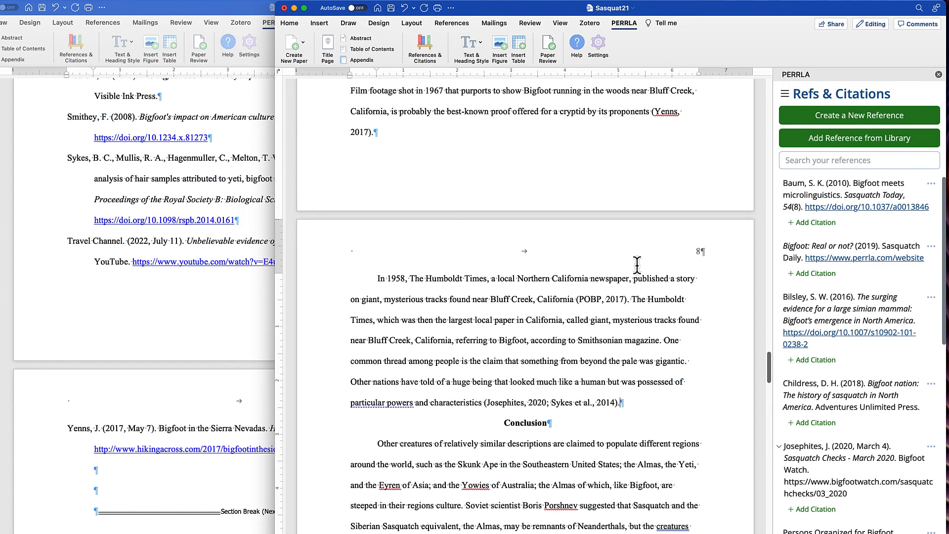
click(591, 303)
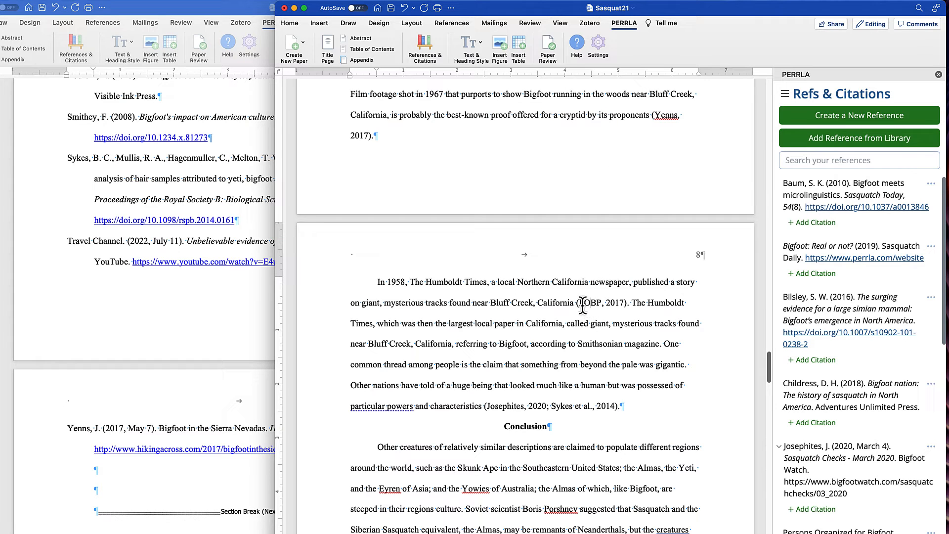
drag(576, 303, 606, 306)
click(624, 305)
click(606, 304)
click(626, 306)
scroll(849, 401, down, 3)
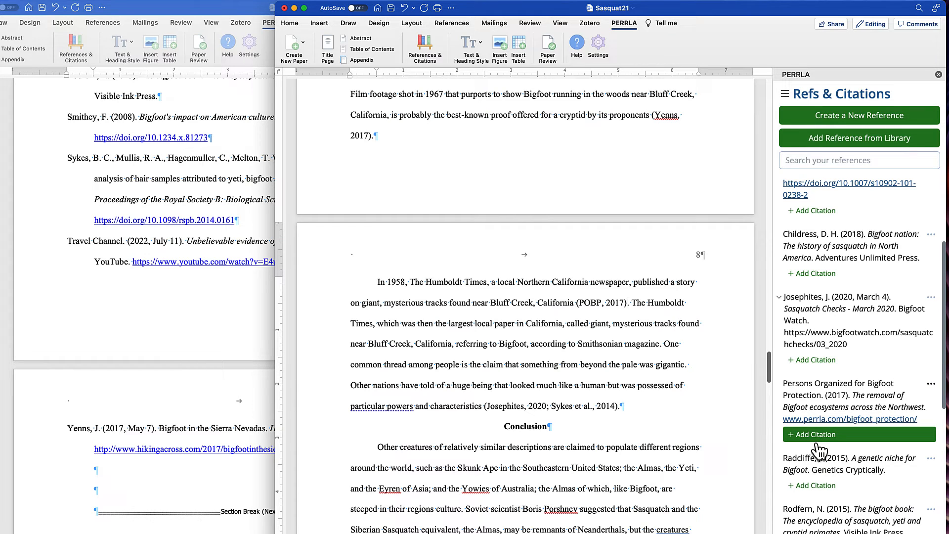
drag(925, 384, 929, 384)
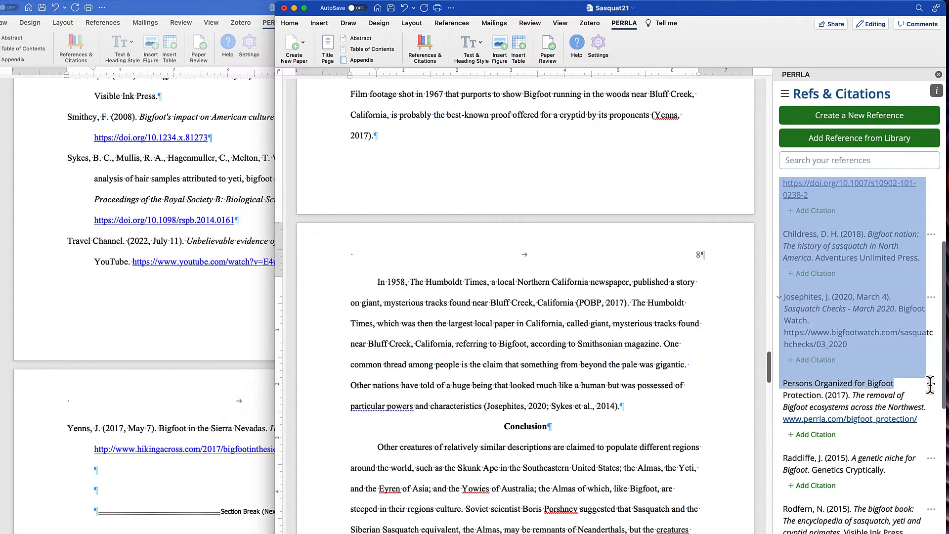
click(930, 384)
click(790, 388)
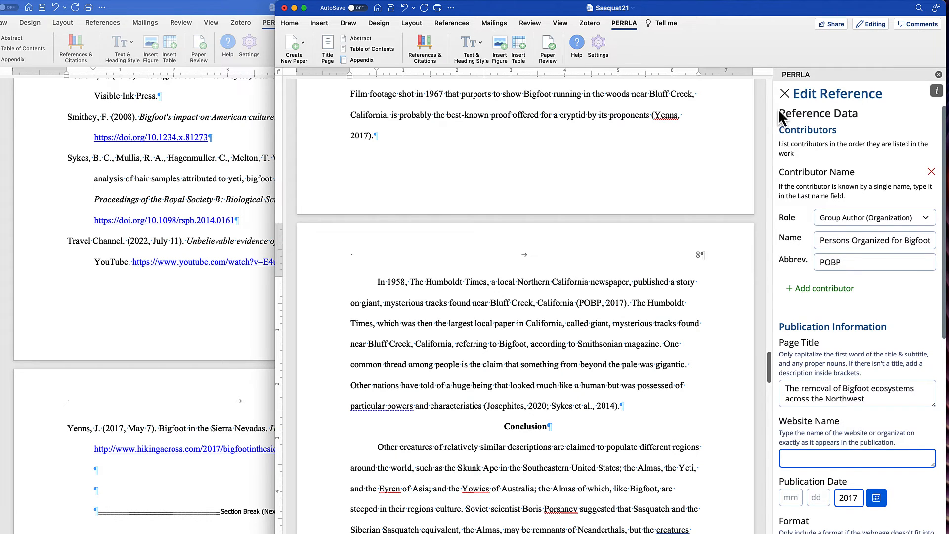
click(785, 94)
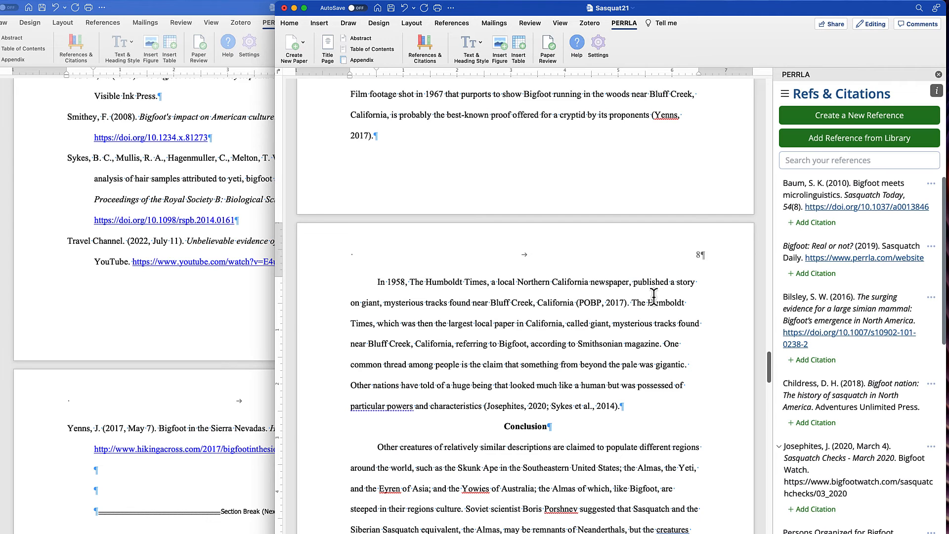
Insert a non-direct-quote citation of Persons Organized for Bigfoot Protection (2017) directly after "(POBP, 2017)" on page 8.
click(628, 303)
scroll(835, 381, down, 5)
click(834, 378)
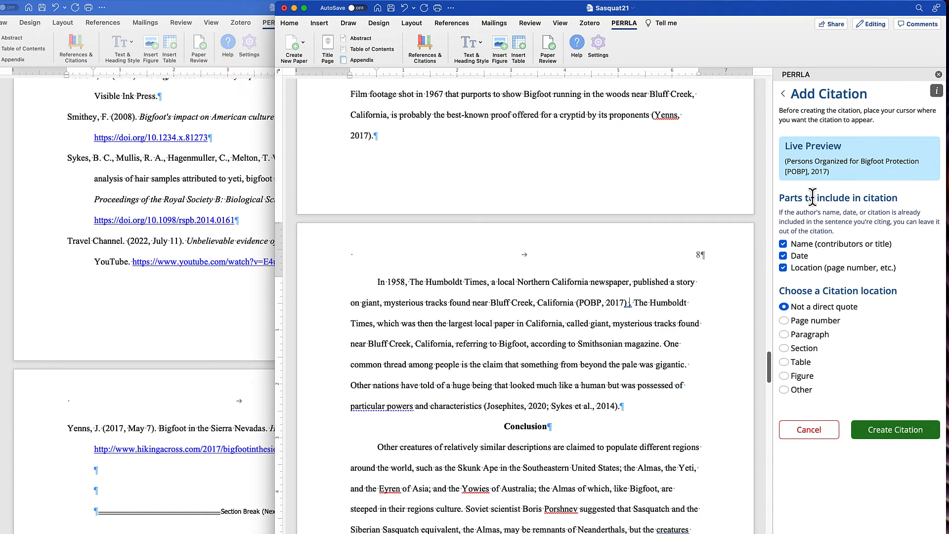
click(880, 431)
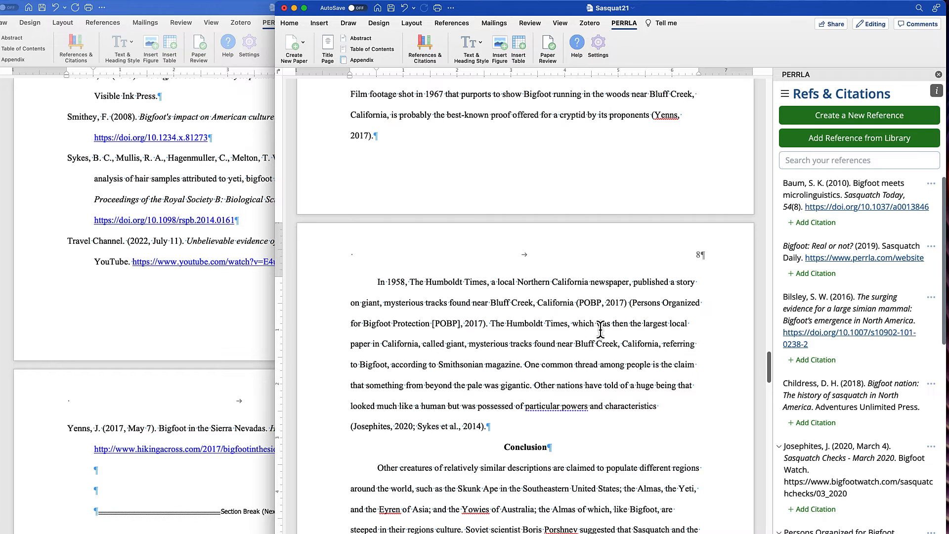
Delete the old "(POBP, 2017)" citation after "Bluff Creek, California" on page 8.
click(575, 303)
key(shift+Right)
key(shift+Right)
key(shift+Right)
key(shift+Right)
key(shift+Right)
key(shift+Right)
key(shift+Right)
key(shift+Right)
key(shift+Right)
key(shift+Right)
key(shift+Right)
key(shift+Right)
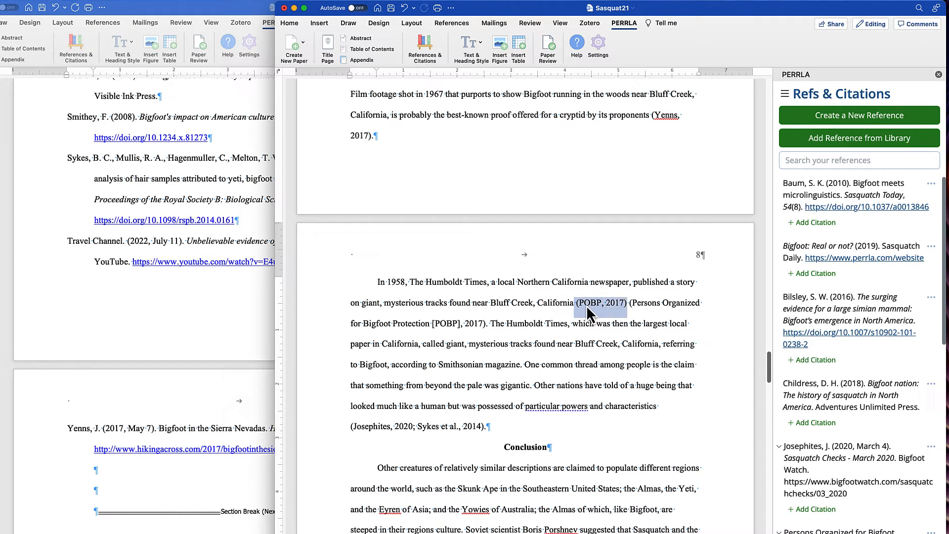
key(BackSpace)
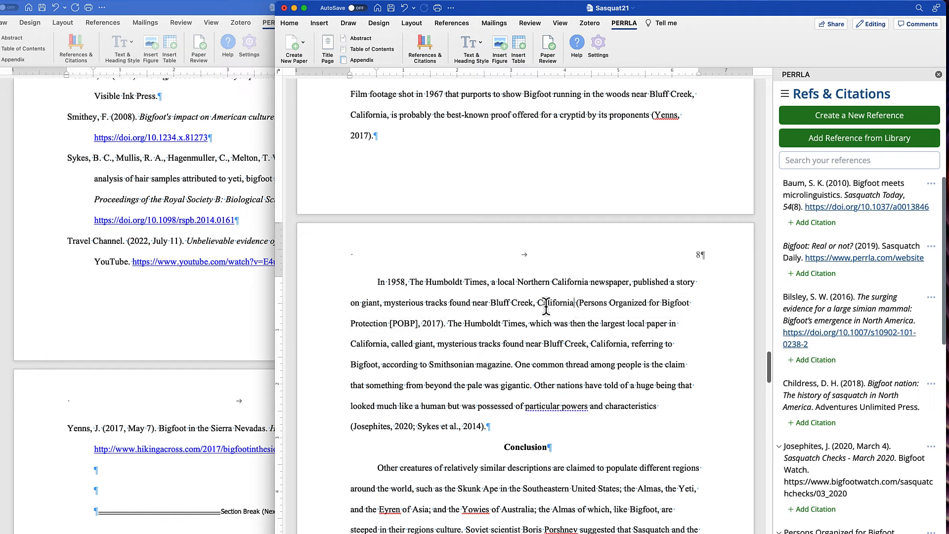
Examine the in-text citations from page 8 back to the start of the body text on page 5.
click(597, 329)
scroll(597, 329, up, 10)
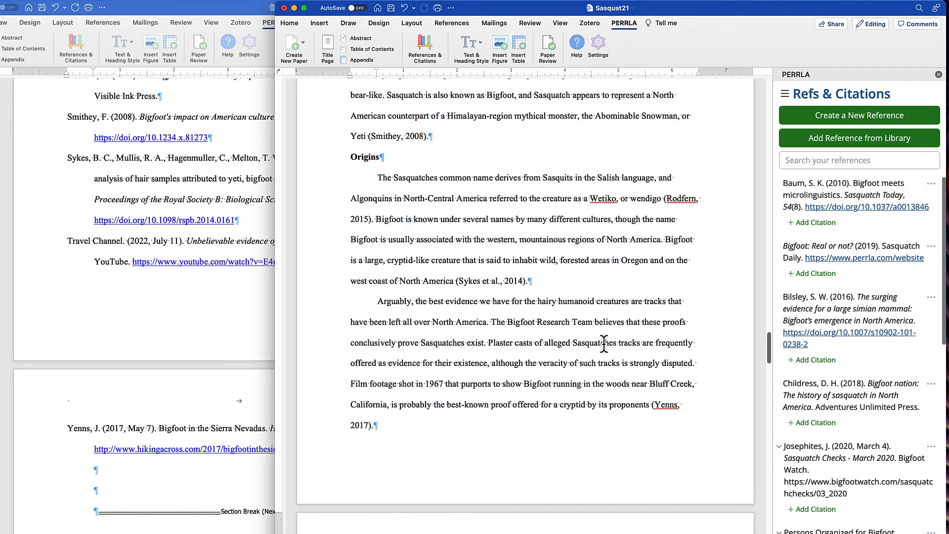
scroll(604, 343, up, 15)
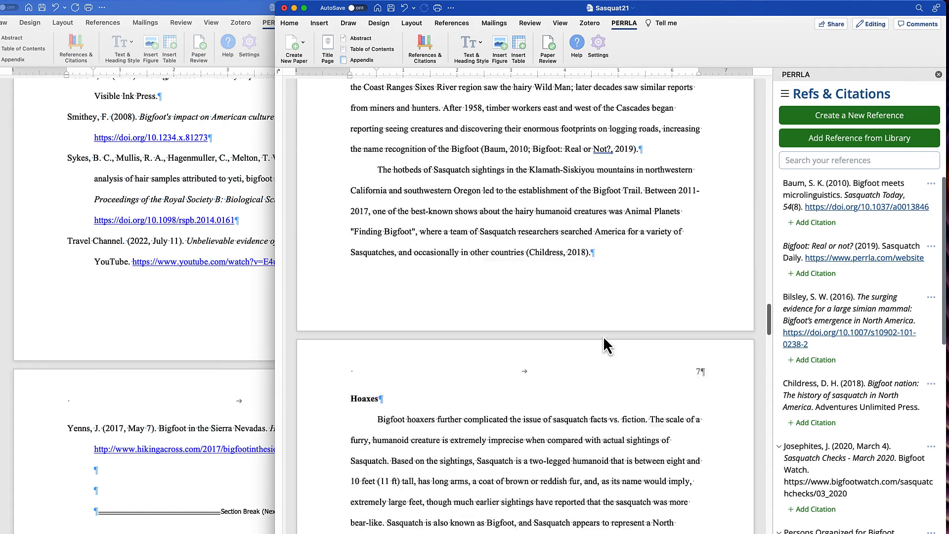
scroll(603, 337, up, 9)
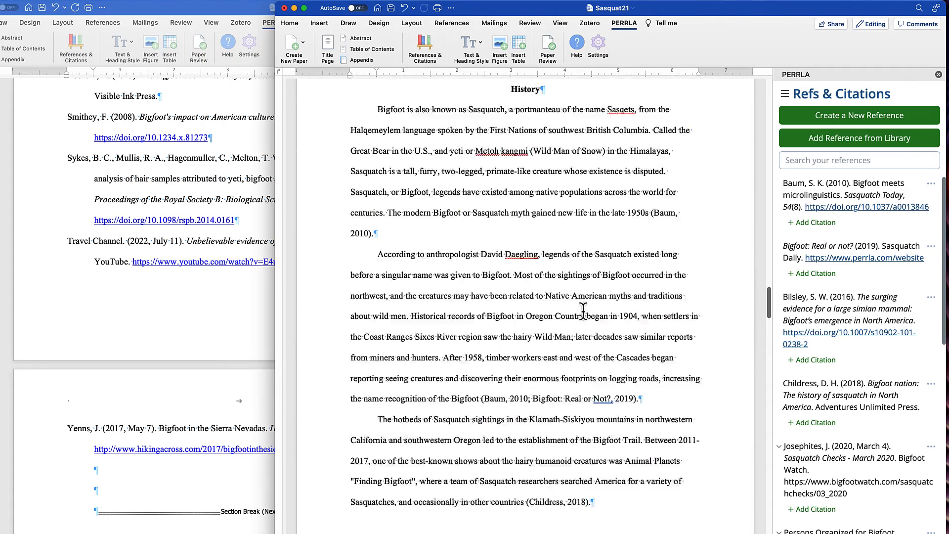
scroll(582, 310, up, 15)
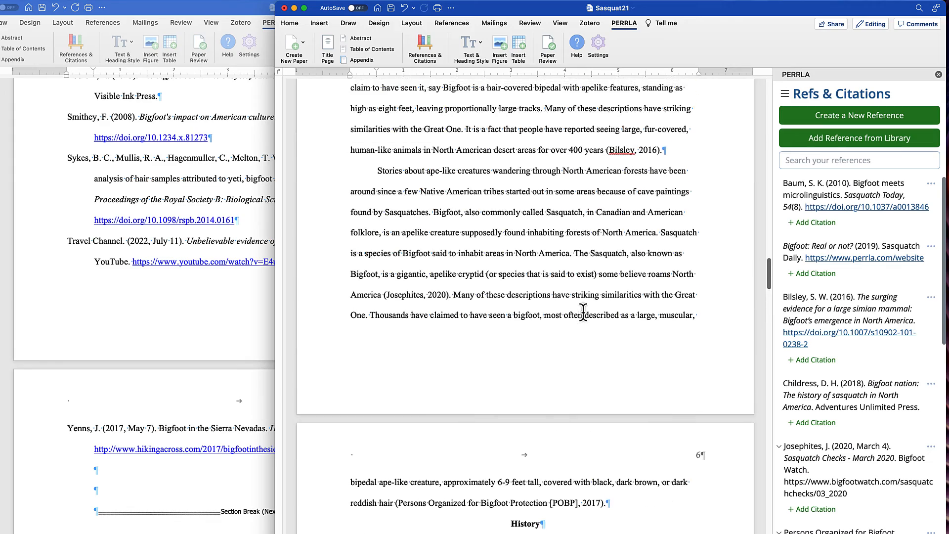
scroll(583, 311, up, 10)
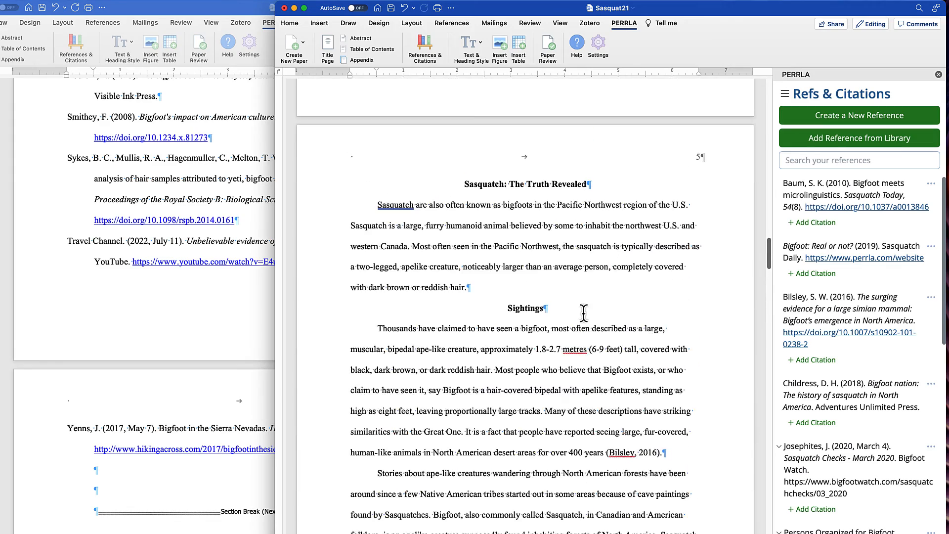
Search the paper for "persons", go to the Persons Organized for Bigfoot Protection citation on page 6, and close the search.
scroll(583, 312, down, 2)
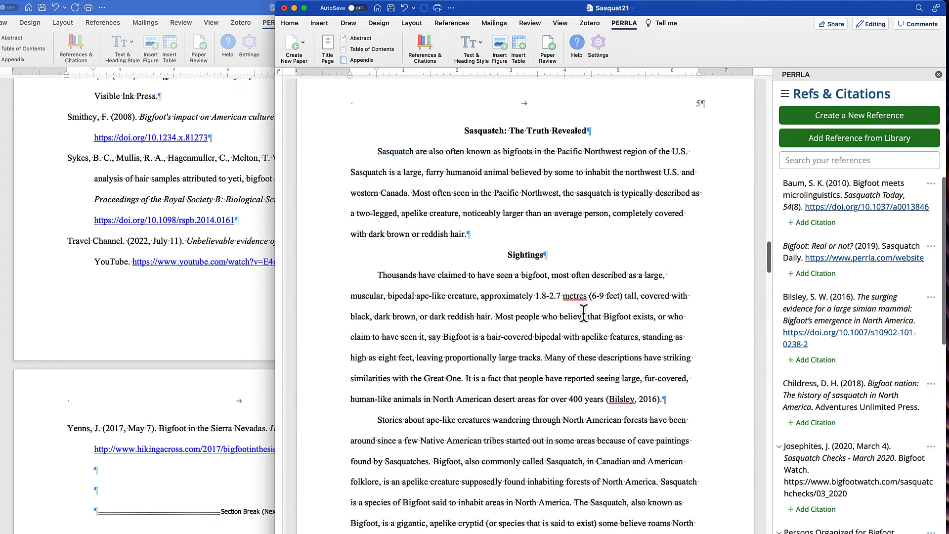
key(super+f)
text(persons)
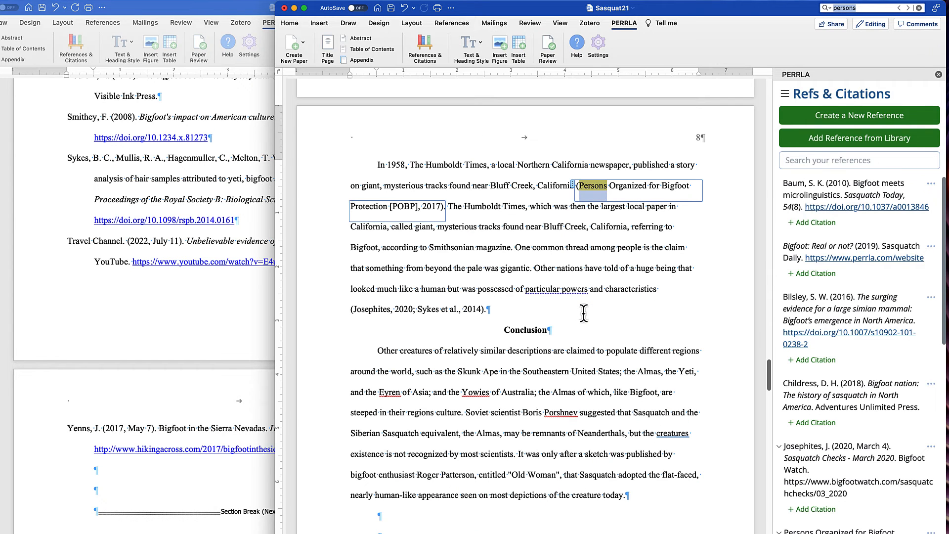
click(909, 9)
click(908, 9)
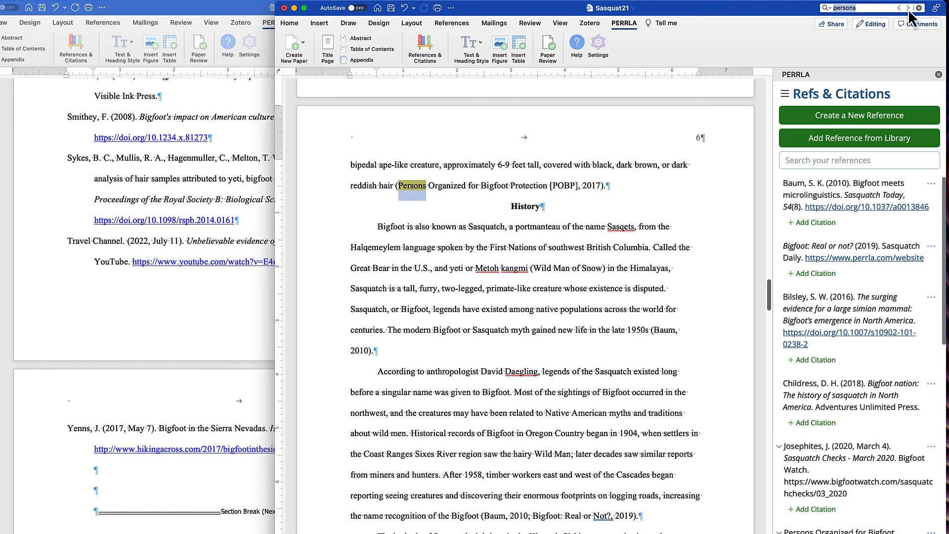
click(479, 185)
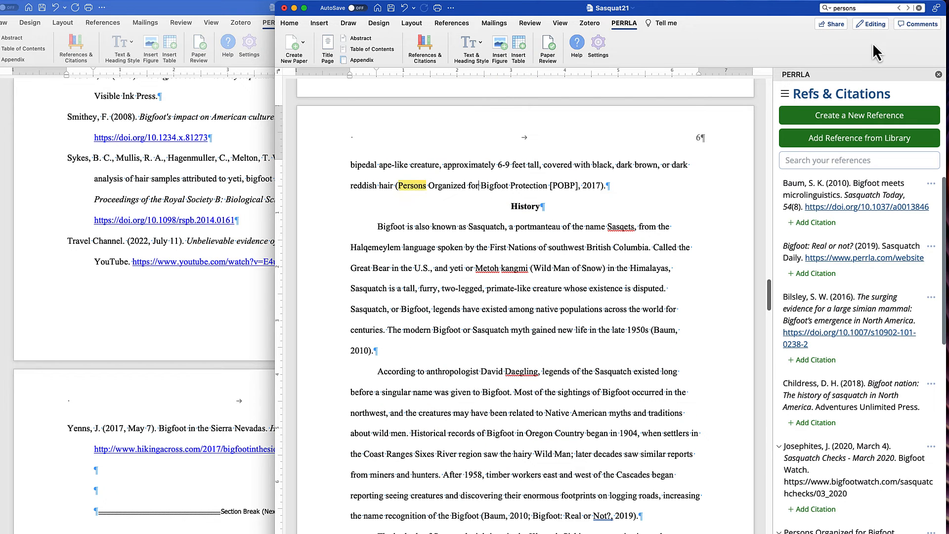
click(916, 8)
click(465, 164)
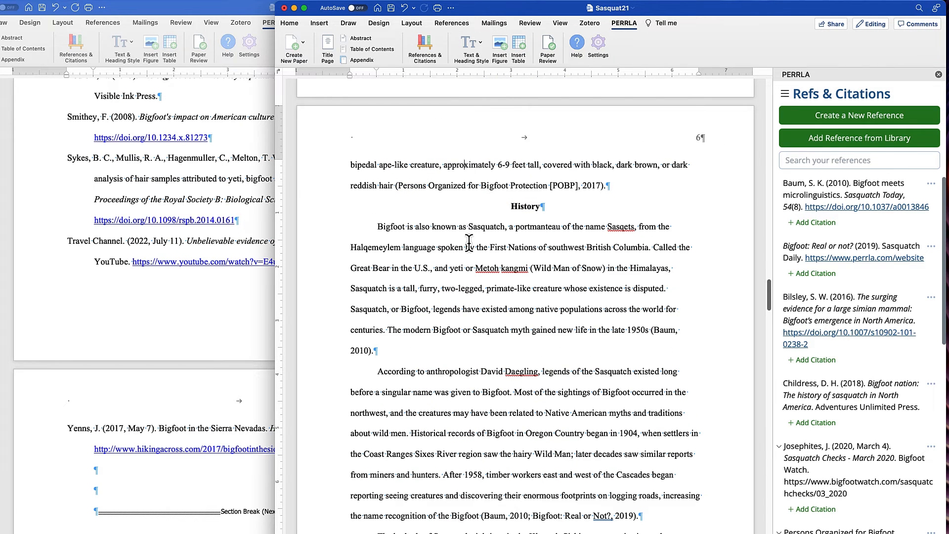
Insert a non-direct-quote citation of Persons Organized for Bigfoot Protection (2017) after "reddish hair" on page 6, directly before the existing one.
scroll(467, 247, up, 2)
scroll(484, 277, up, 8)
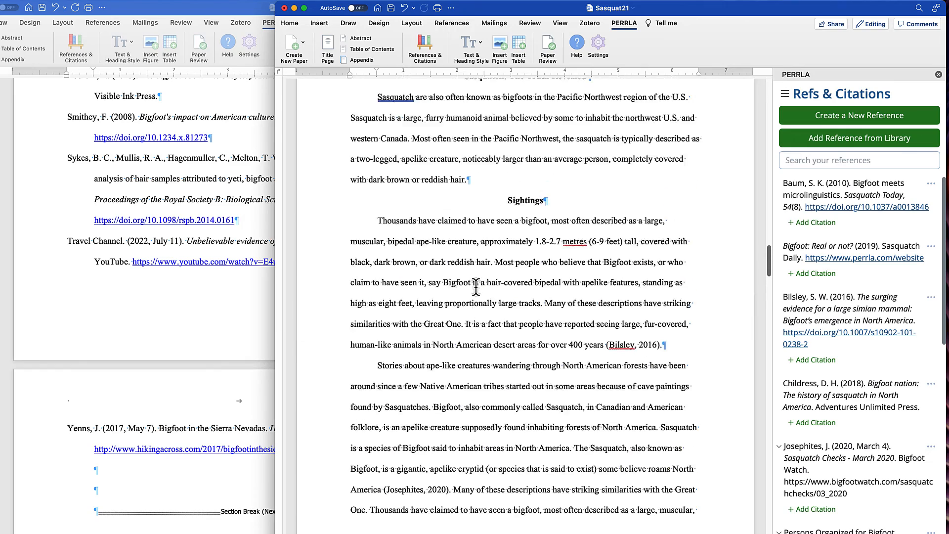
scroll(483, 282, down, 6)
click(395, 385)
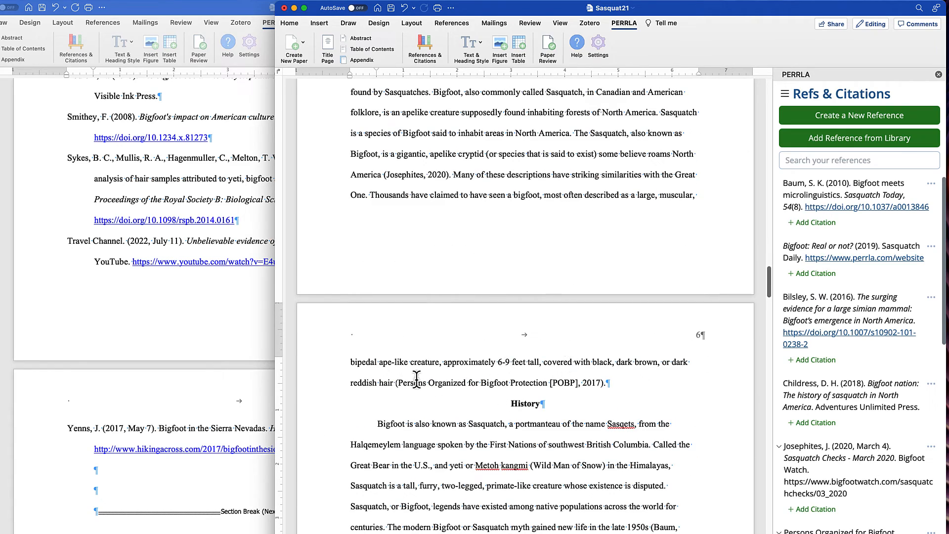
scroll(856, 437, down, 3)
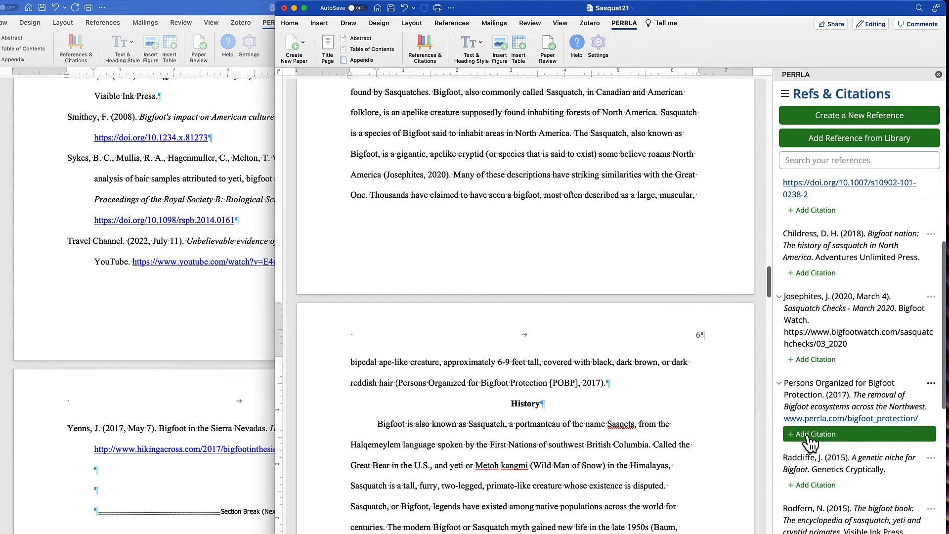
click(811, 437)
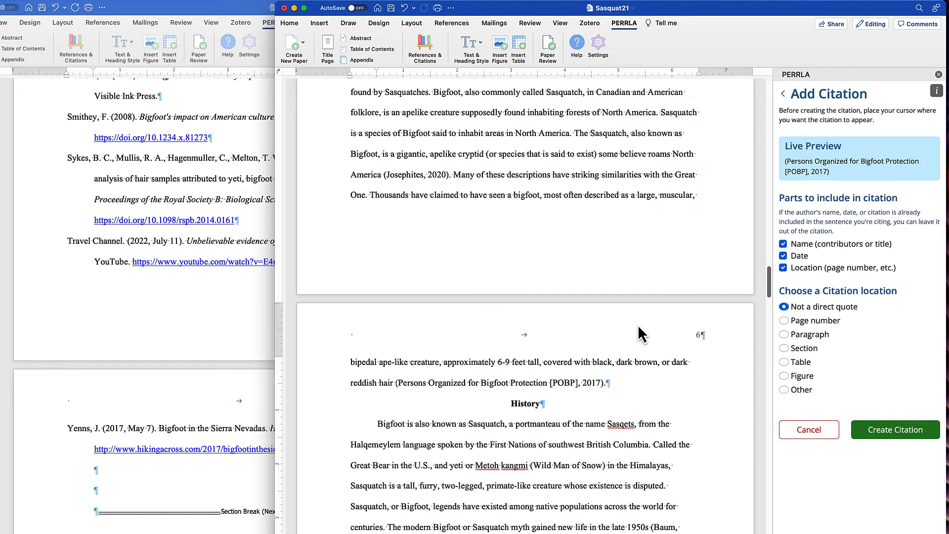
click(884, 429)
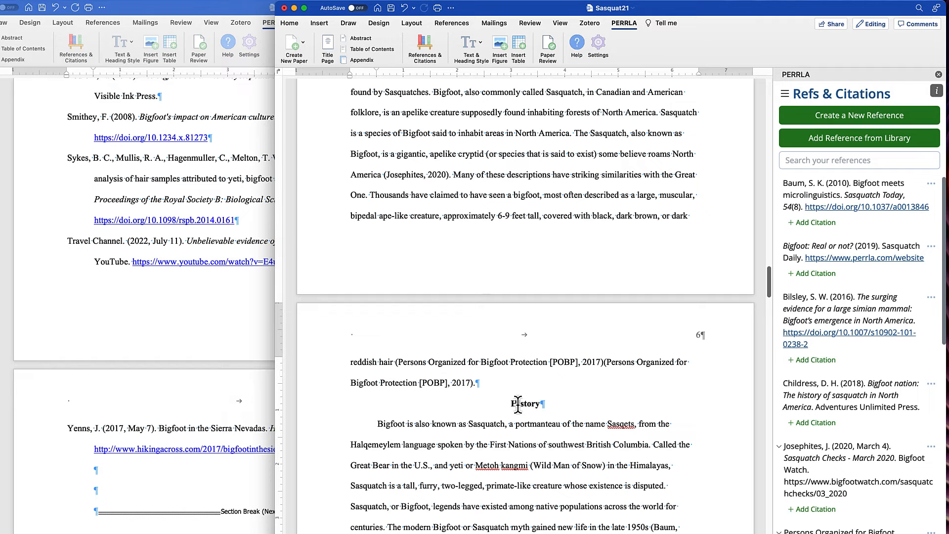
Delete the old Persons Organized for Bigfoot Protection citation that follows the new one above the History heading.
click(403, 367)
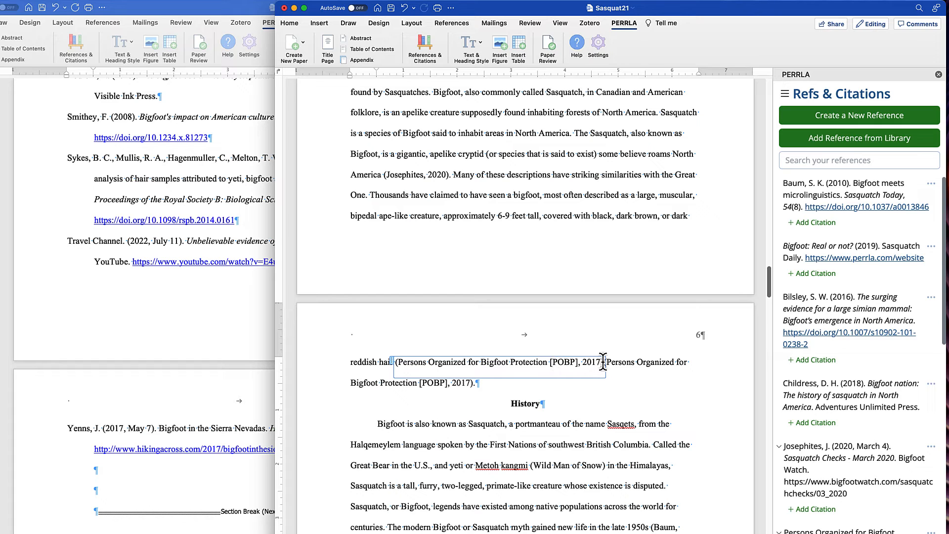
click(627, 363)
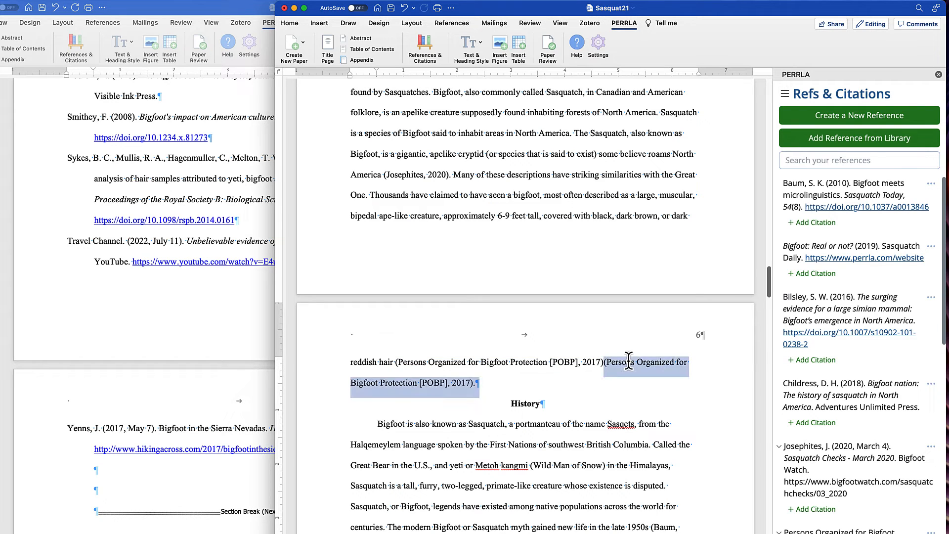
key(BackSpace)
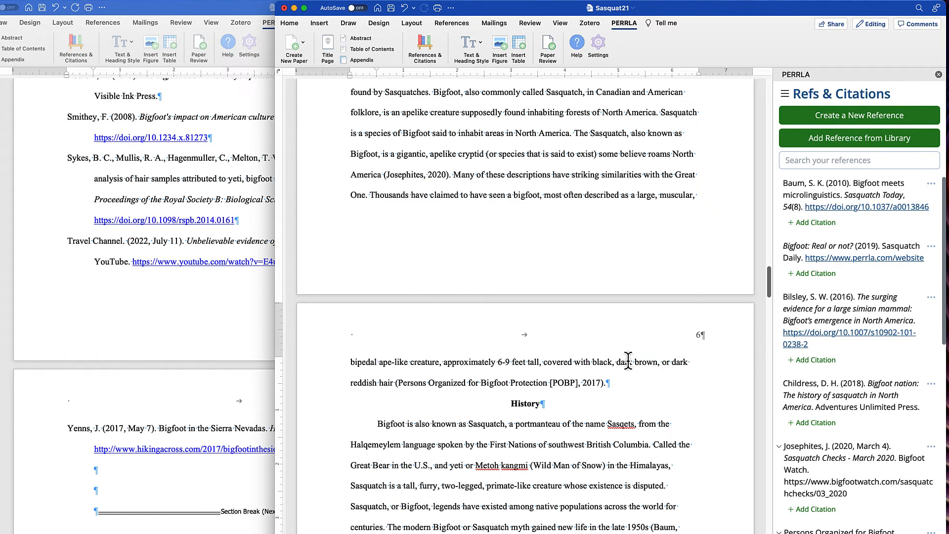
Examine the group-author citation after "Bluff Creek, California" on page 8.
scroll(626, 363, down, 5)
scroll(627, 362, down, 10)
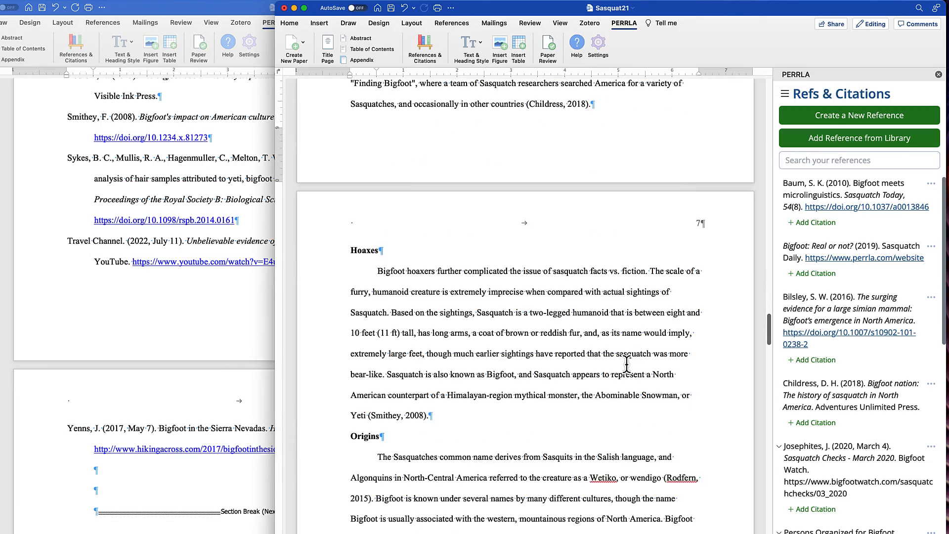
scroll(614, 373, down, 3)
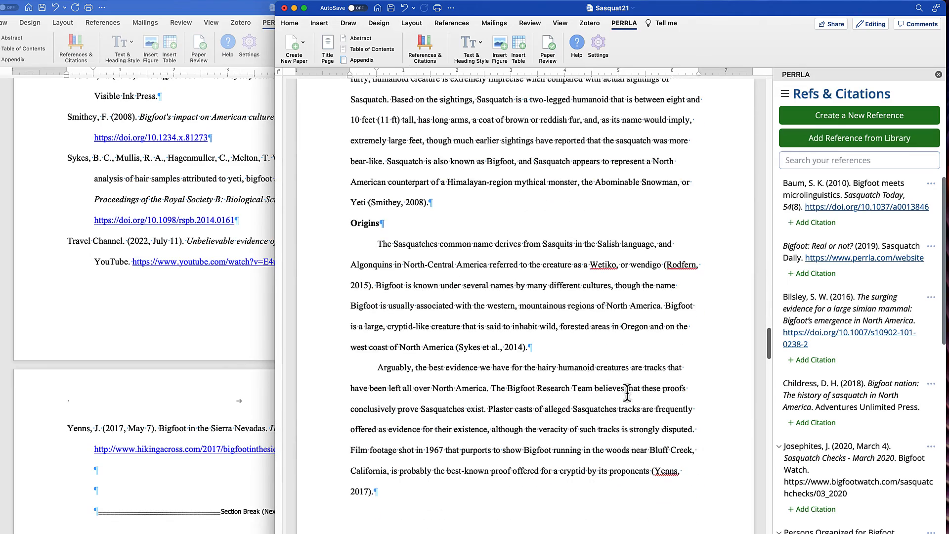
scroll(623, 390, down, 8)
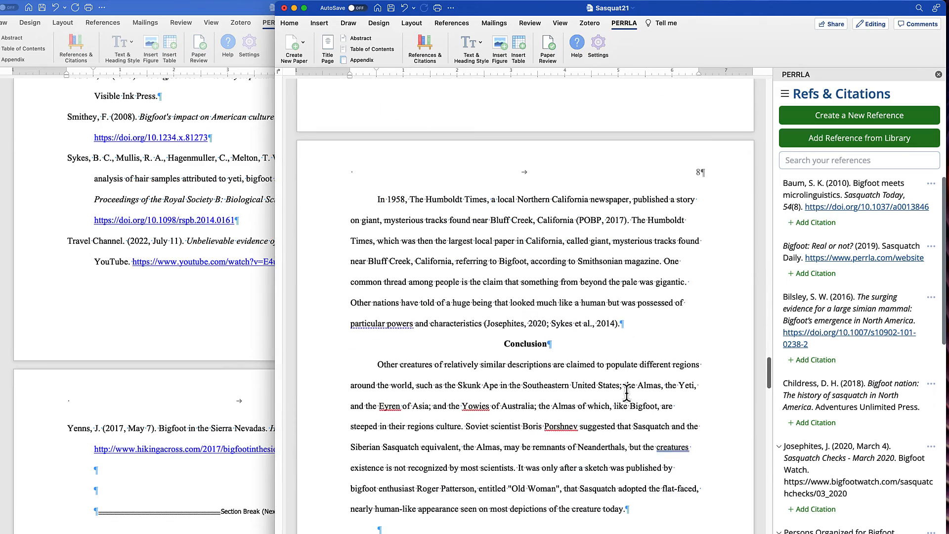
click(601, 220)
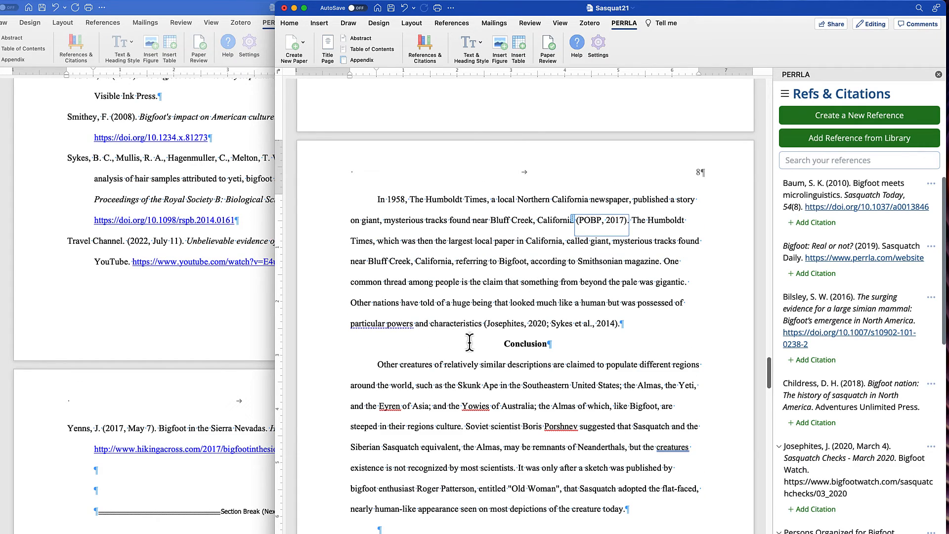
Examine Appendix A in the "Sasquatch - The Truth Revealed" document with its PERRLA pane closed, and return to Sasquat21.
scroll(470, 342, down, 5)
scroll(469, 342, down, 15)
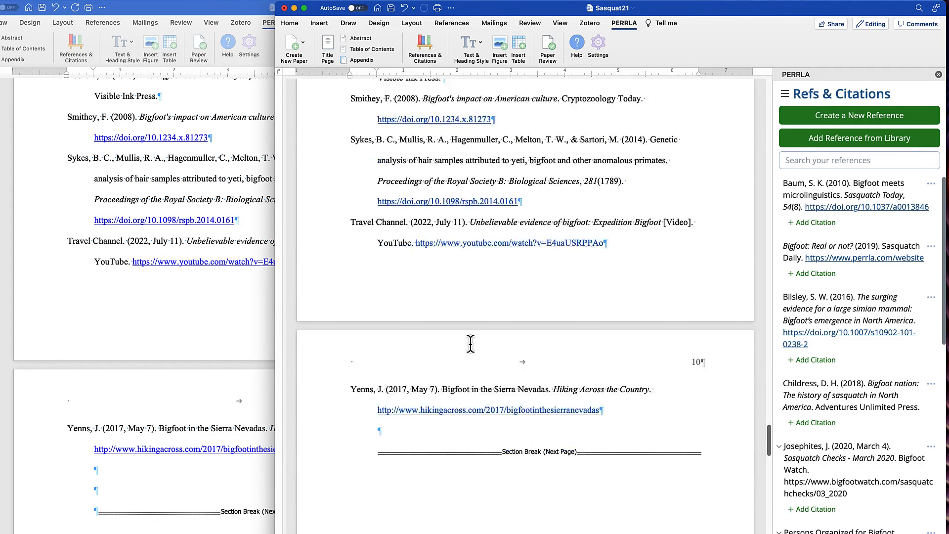
scroll(471, 344, down, 5)
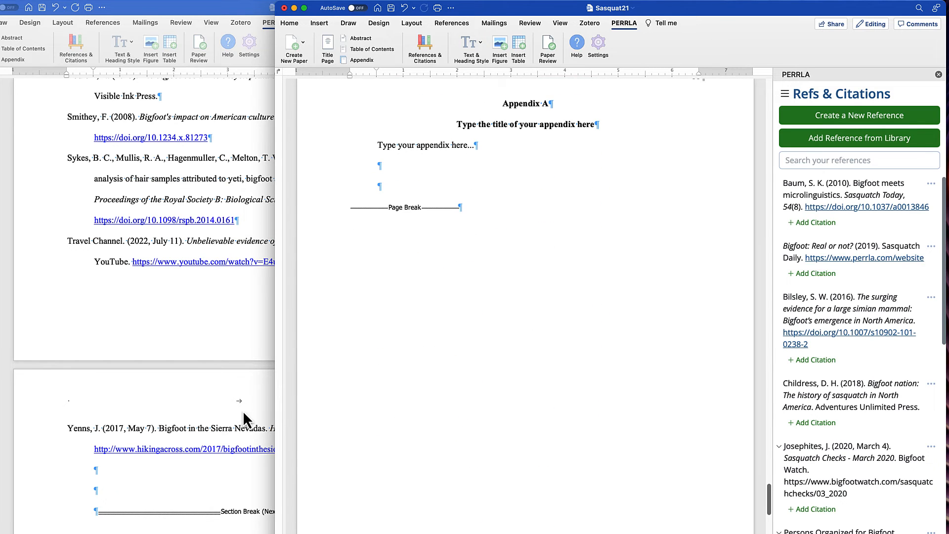
click(244, 366)
scroll(244, 371, down, 10)
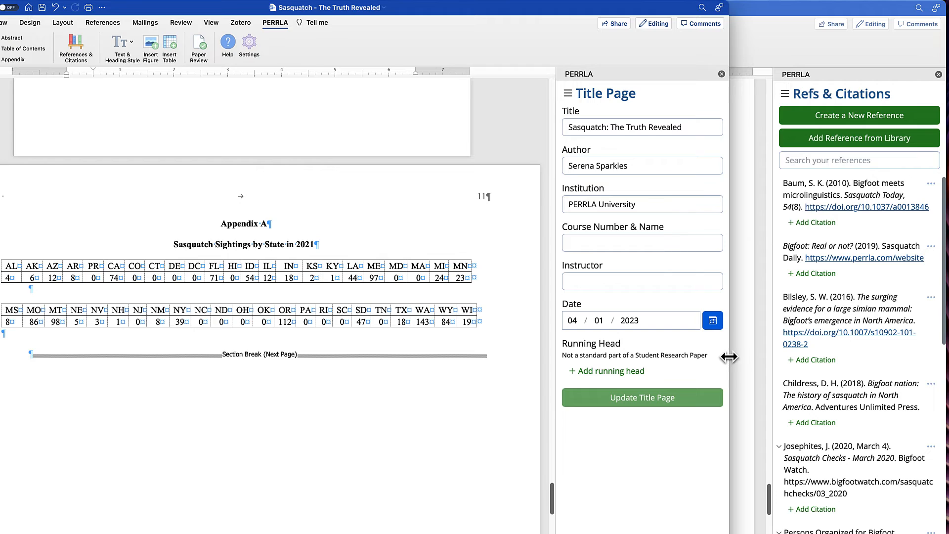
click(722, 73)
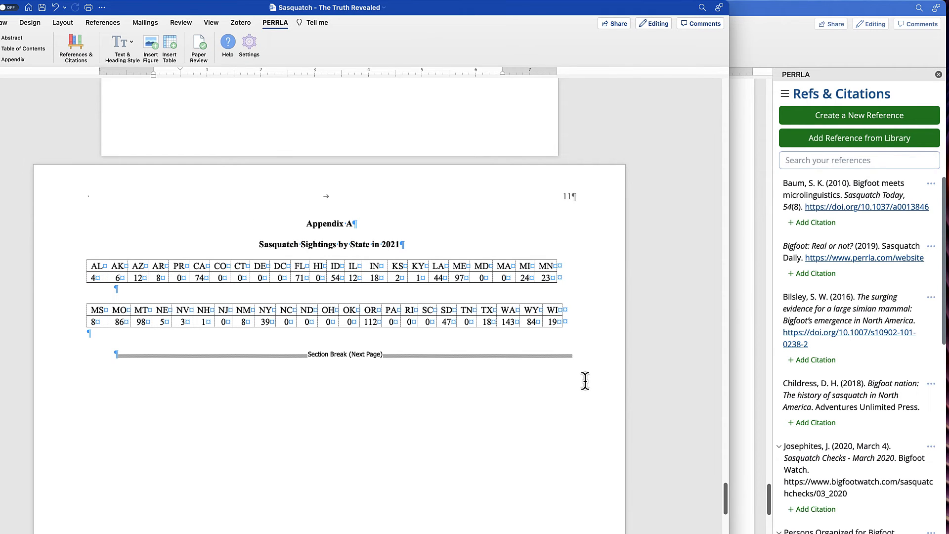
scroll(588, 378, up, 5)
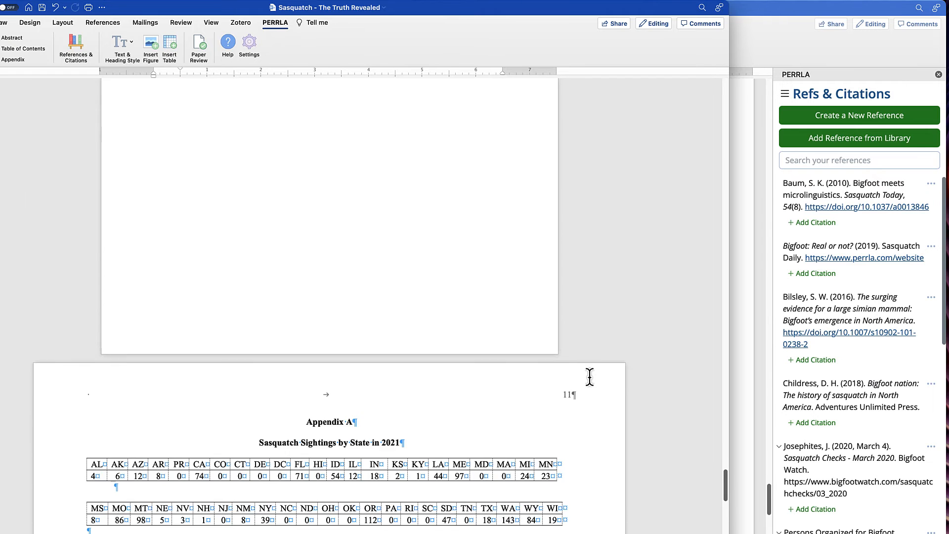
scroll(589, 377, down, 3)
click(741, 390)
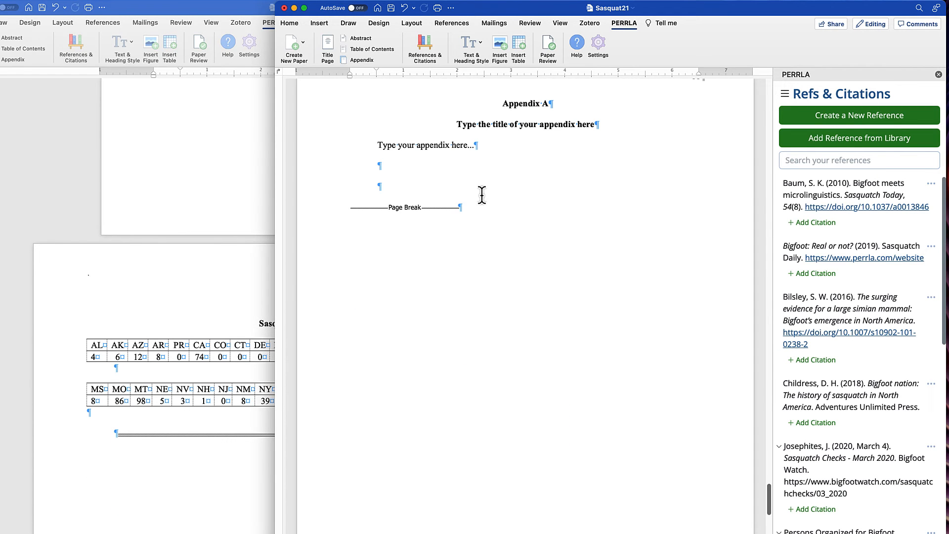
Try setting the Appendix A page to landscape orientation, and widen the Sasquat21 window to show the full page.
scroll(451, 198, up, 3)
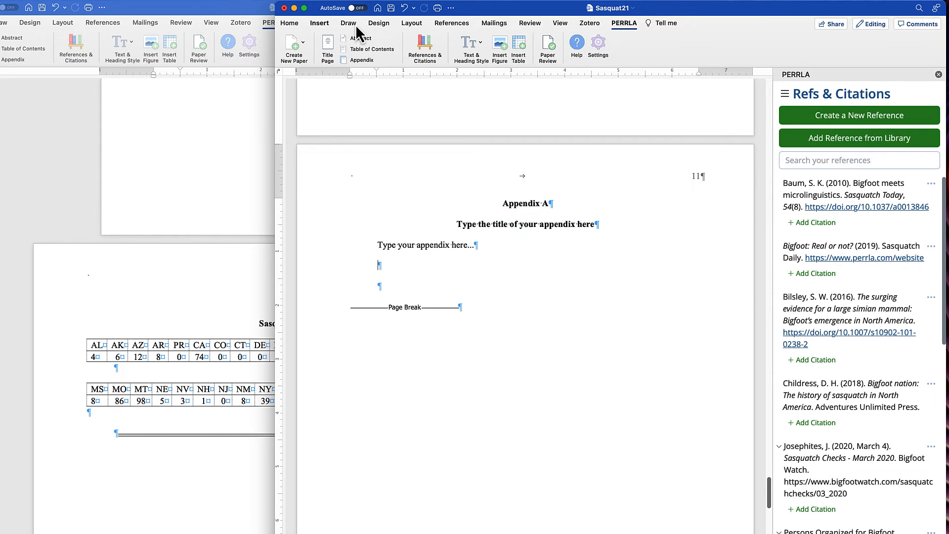
click(420, 28)
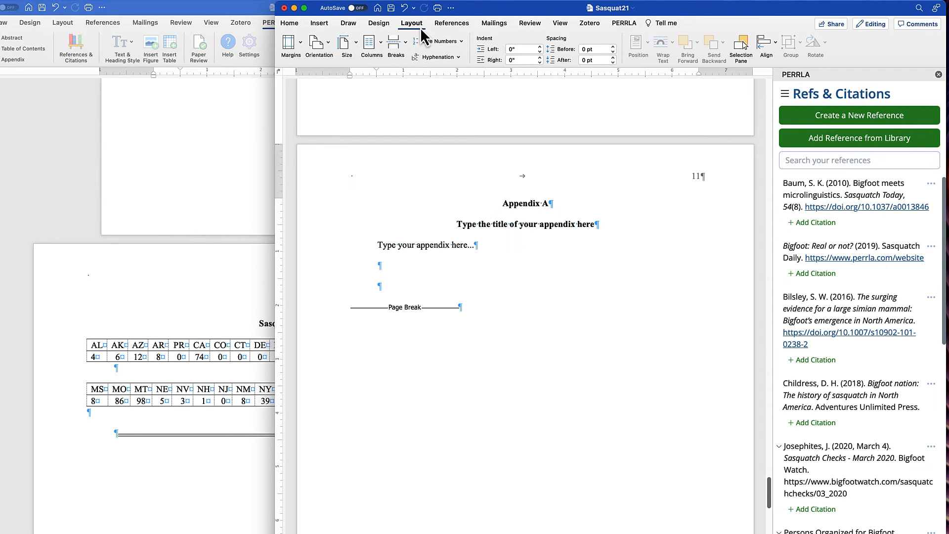
click(327, 44)
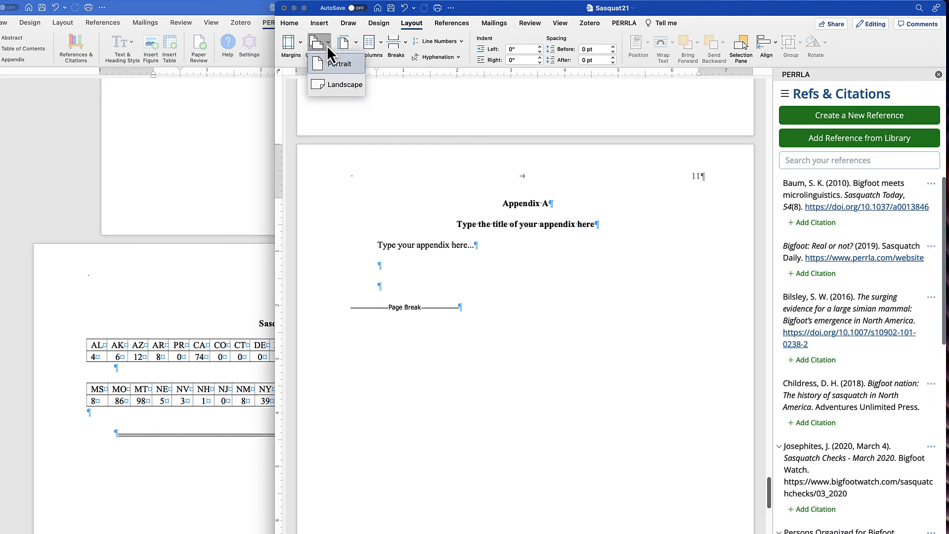
click(339, 85)
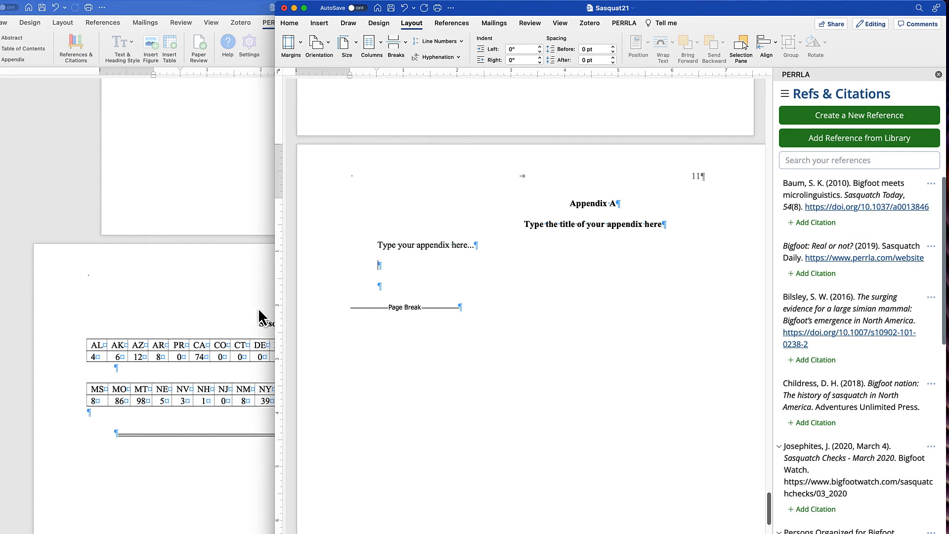
drag(273, 306, 81, 306)
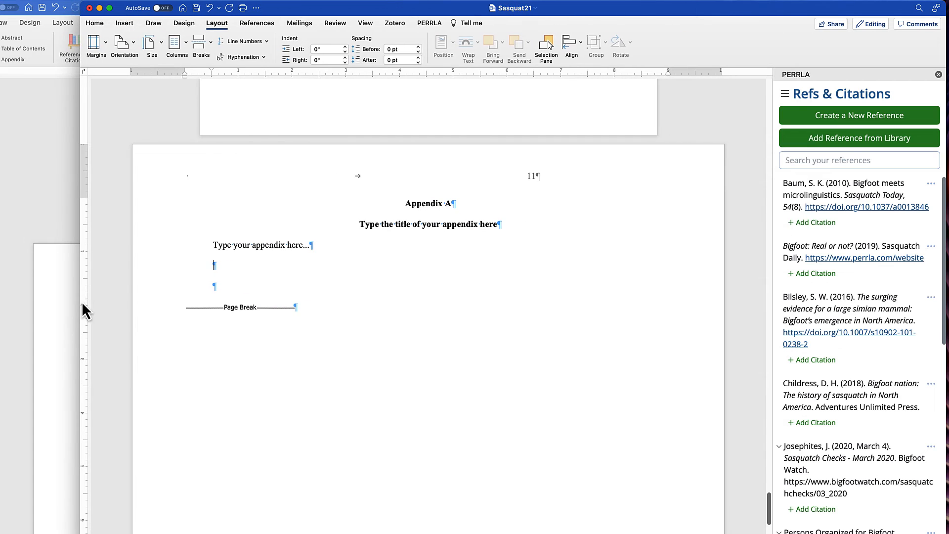
Set the page orientation back to portrait after checking the Appendix B page.
scroll(327, 366, down, 6)
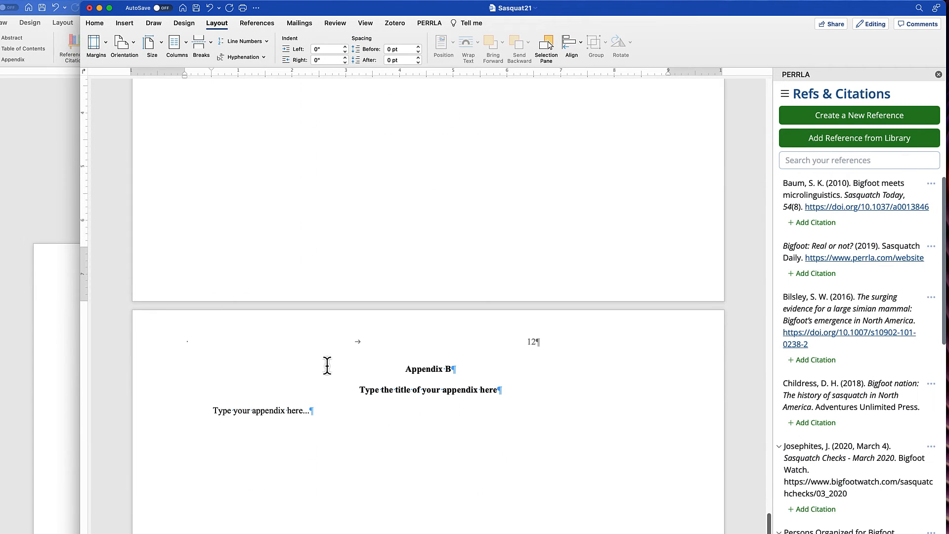
scroll(432, 409, down, 3)
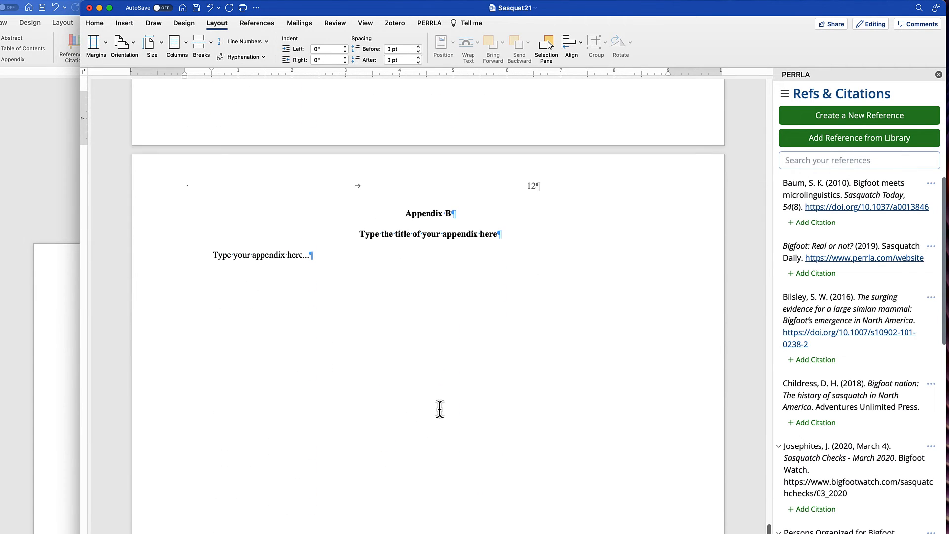
click(124, 44)
click(135, 62)
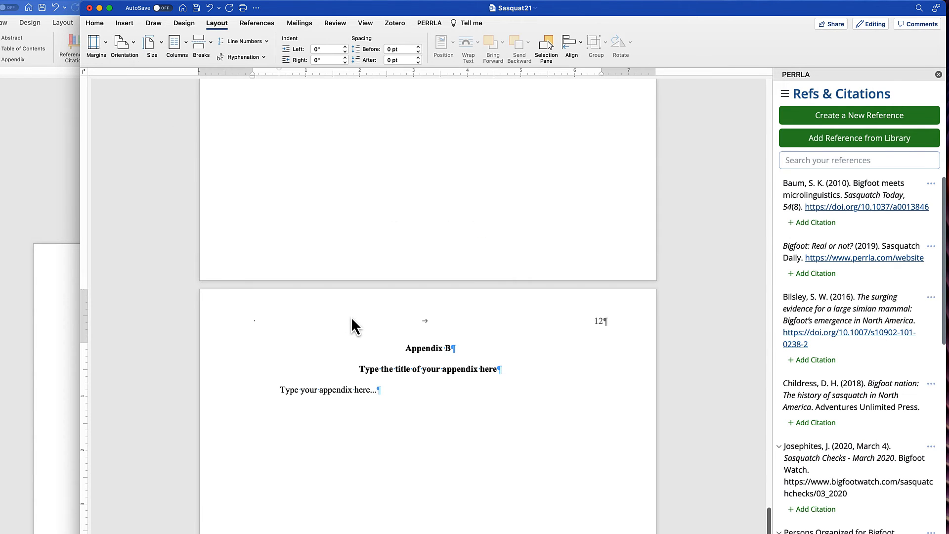
Examine the layout of the Appendix A and Appendix B pages and the page break between them.
scroll(435, 354, up, 7)
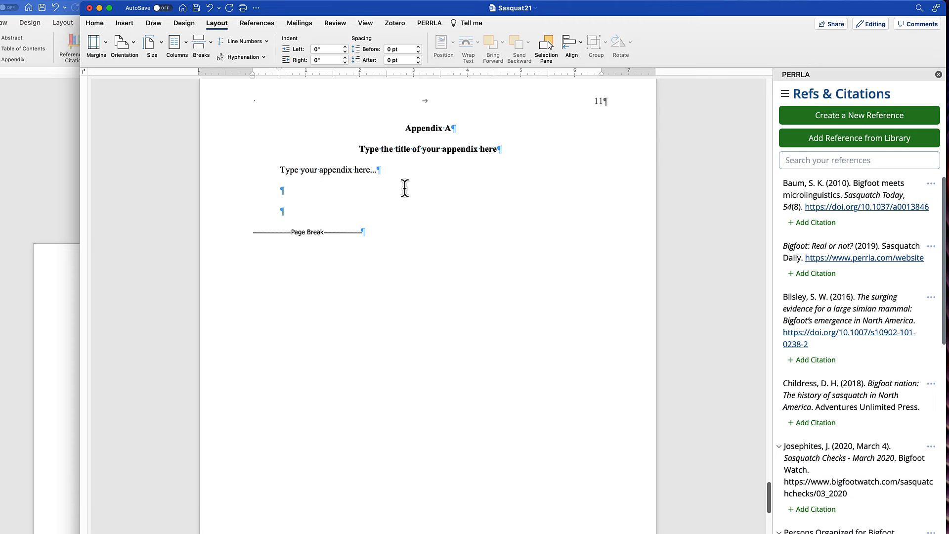
scroll(410, 195, down, 2)
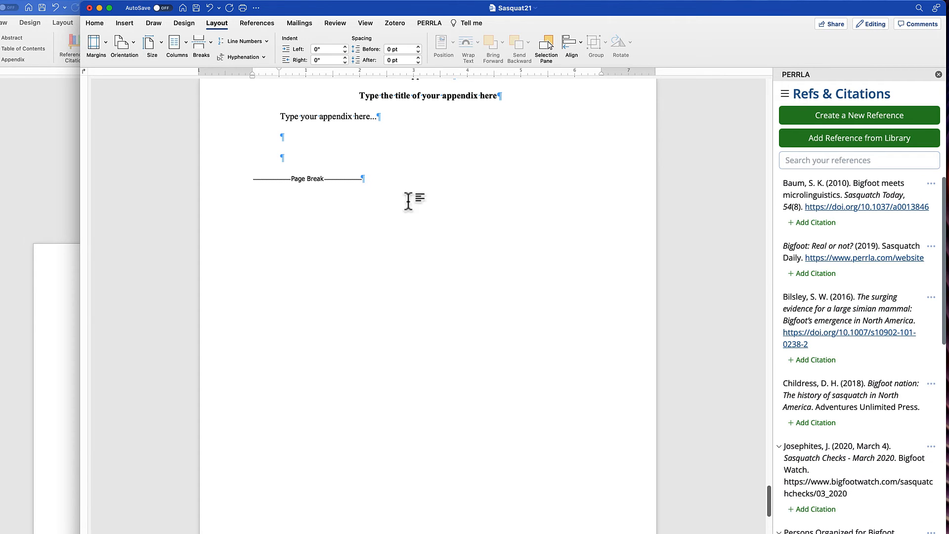
scroll(388, 173, up, 2)
scroll(394, 187, down, 13)
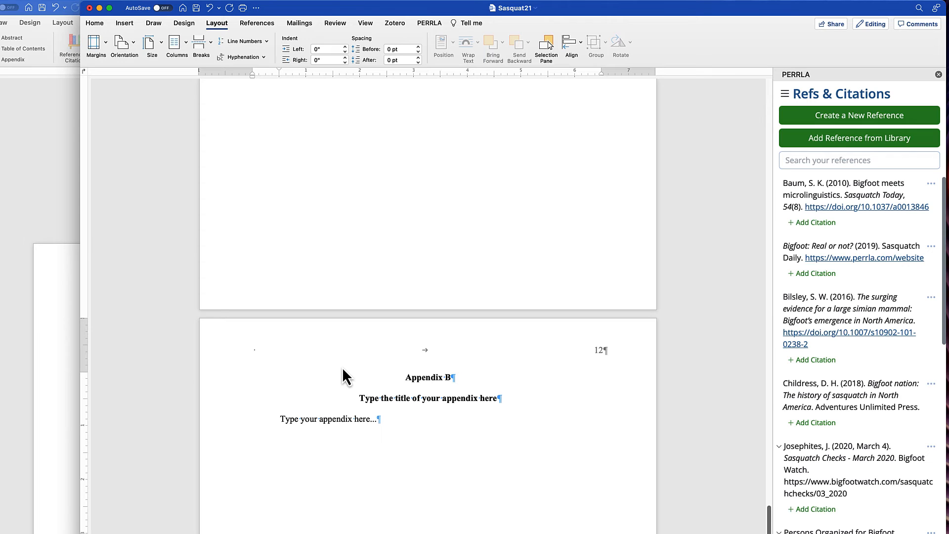
scroll(342, 368, down, 14)
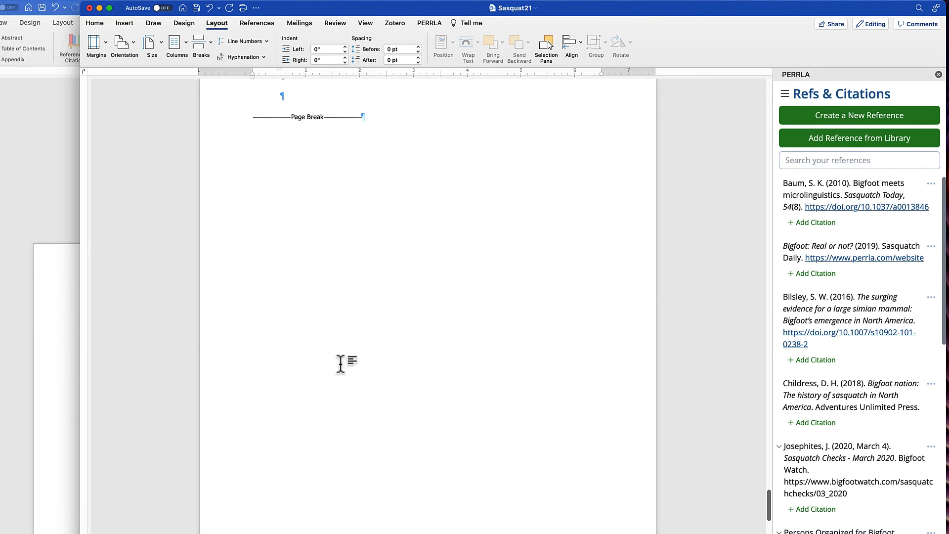
Delete the page break between the Appendix A and Appendix B content.
scroll(375, 257, up, 1)
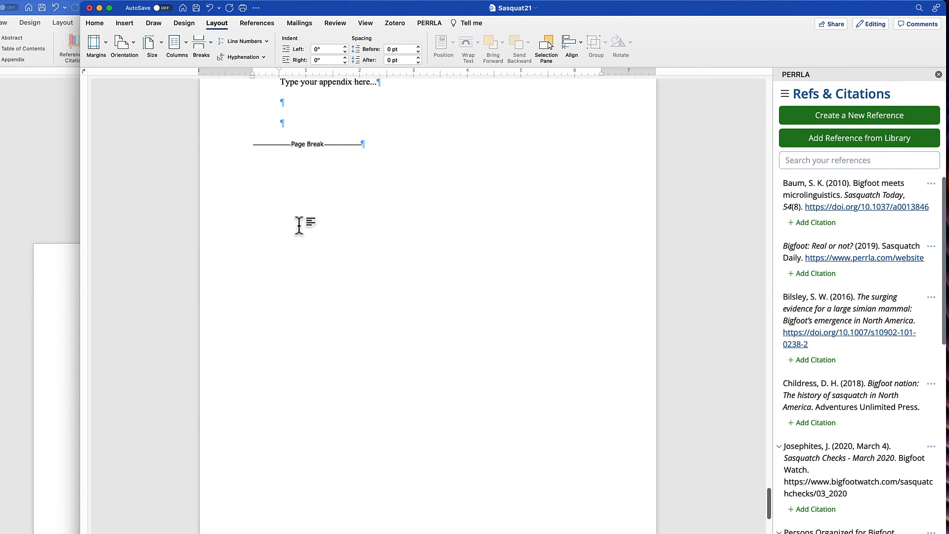
scroll(311, 271, up, 2)
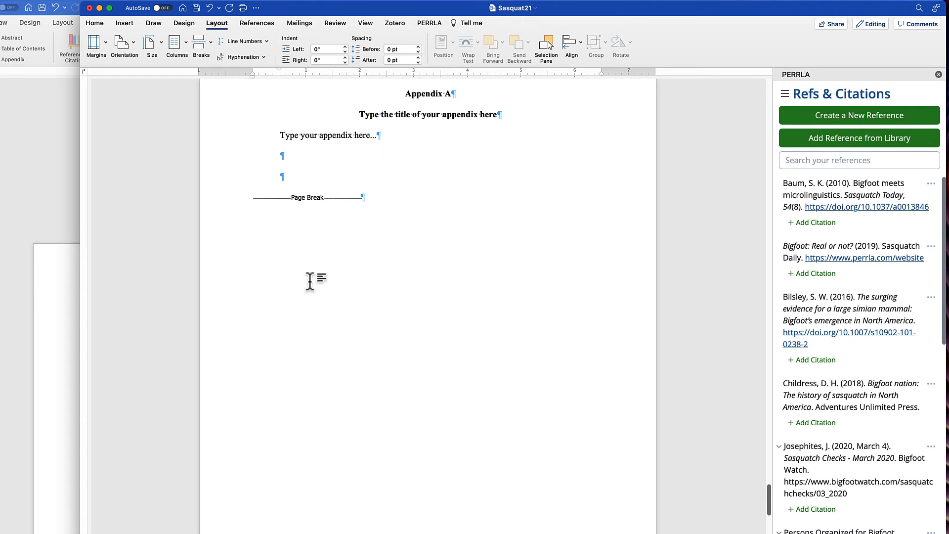
click(140, 207)
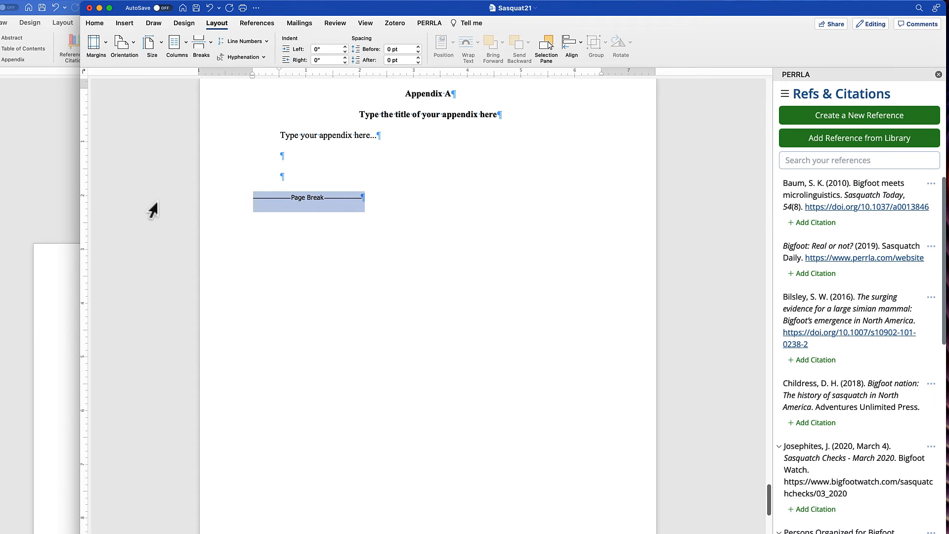
text(Appendix B Type the title of your appendix here Type your appendix here...)
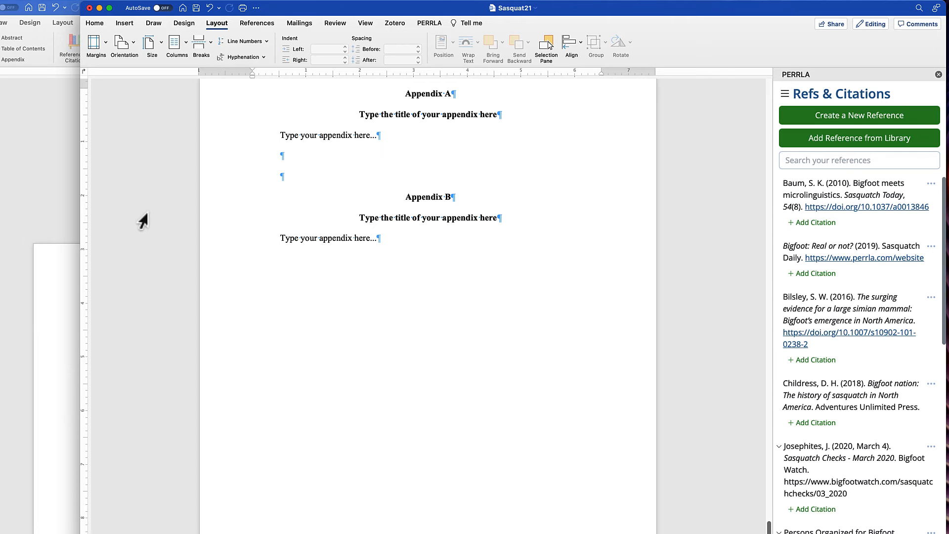
Insert a Section Break (Next Page) directly before the Appendix B heading and check both appendix pages.
click(134, 2)
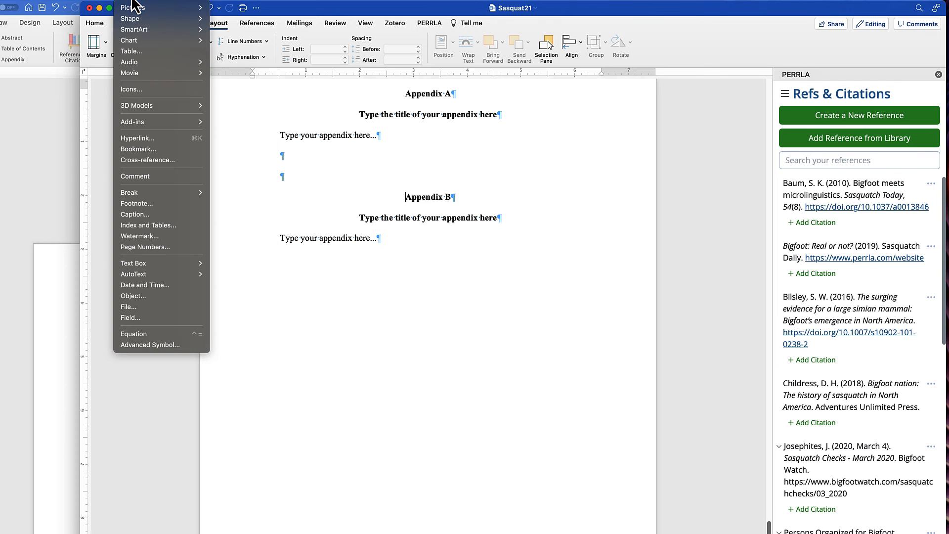
mouse_move(159, 194)
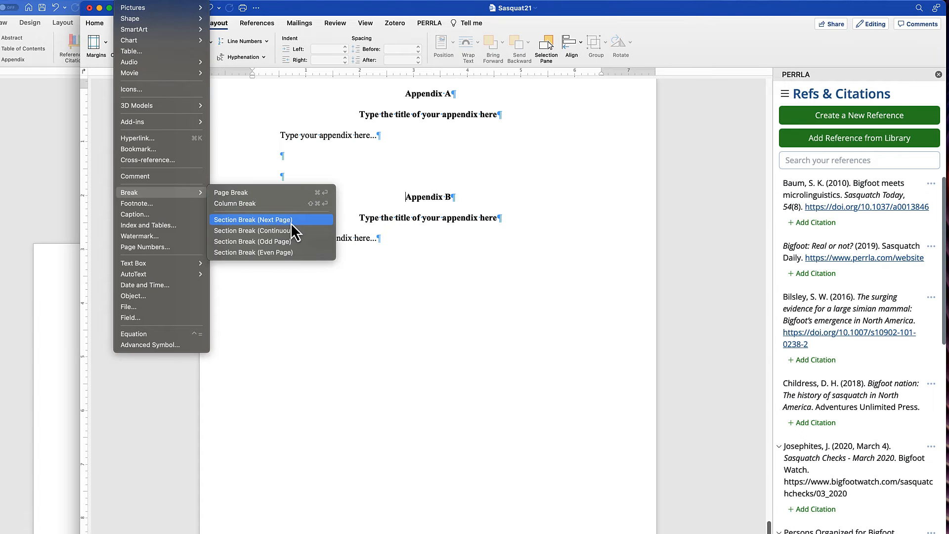
click(277, 221)
scroll(293, 223, down, 3)
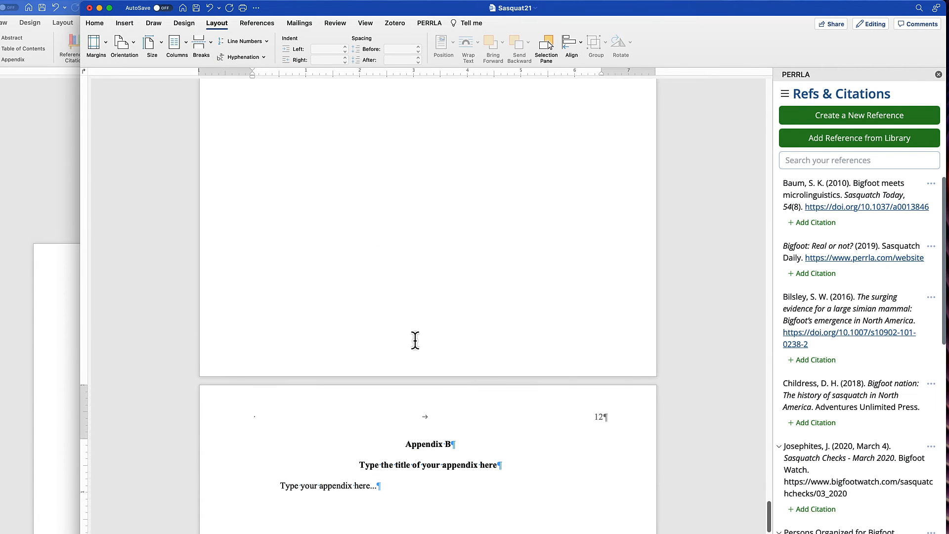
scroll(425, 353, up, 8)
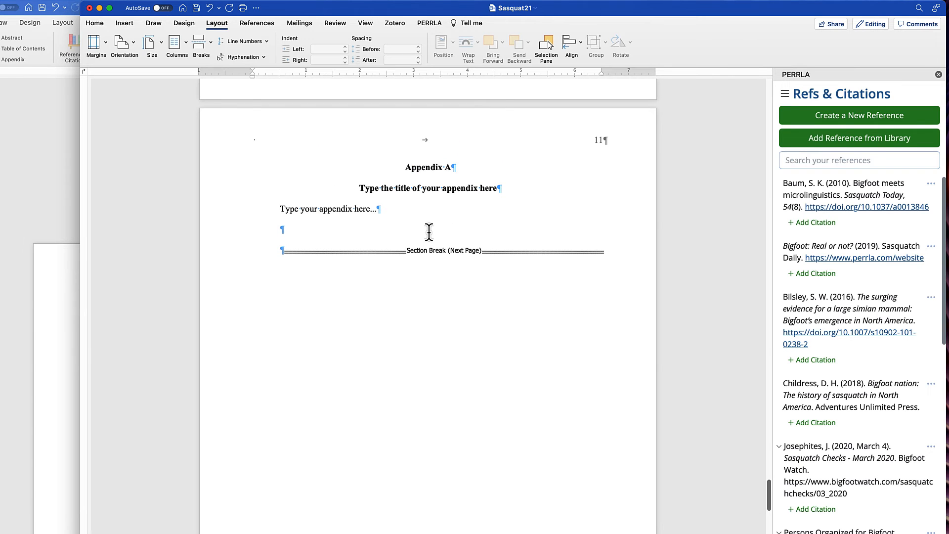
Set only the Appendix A section to landscape orientation, checking the section breaks and the pages on either side.
click(326, 233)
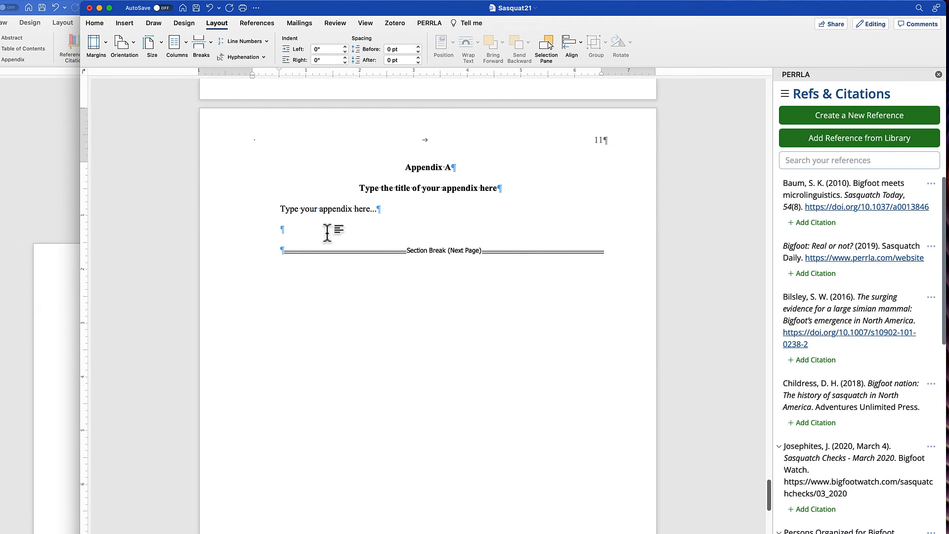
scroll(356, 260, up, 15)
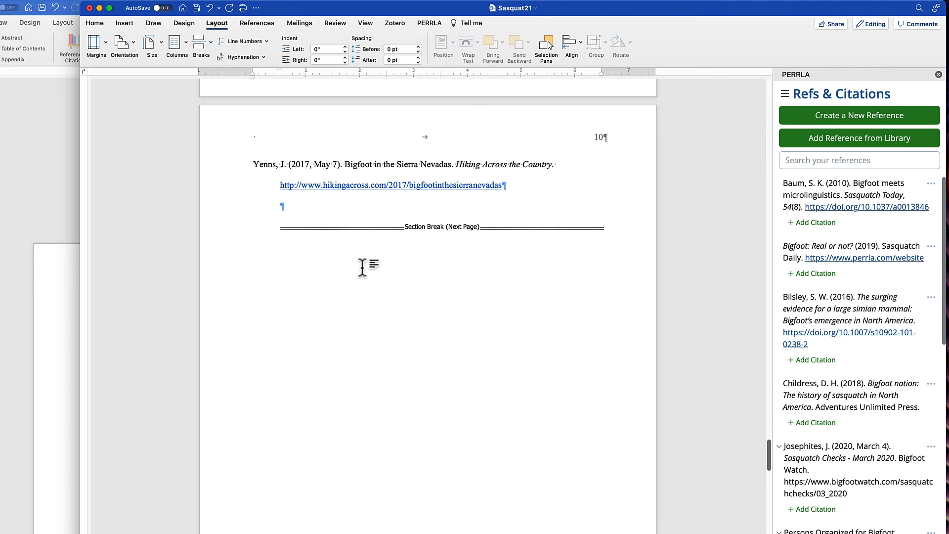
scroll(362, 267, down, 12)
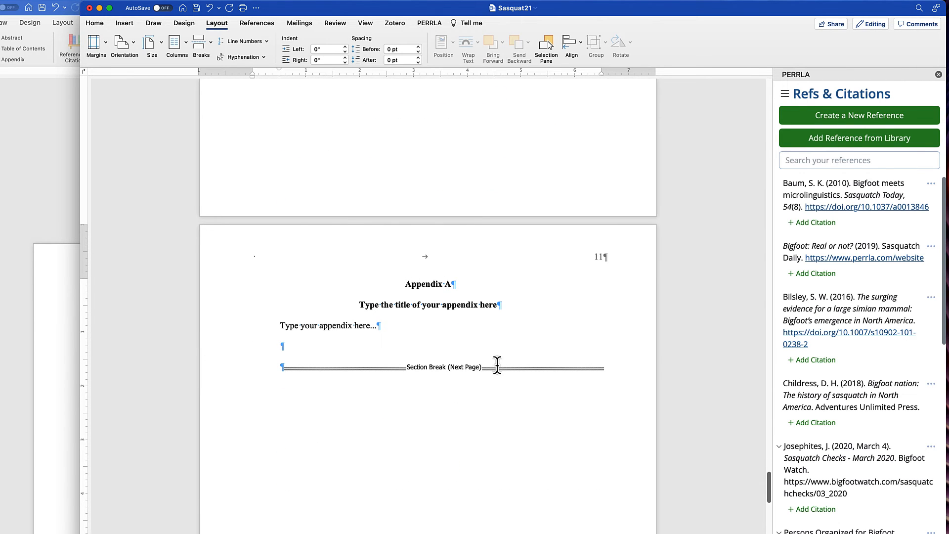
scroll(492, 368, down, 12)
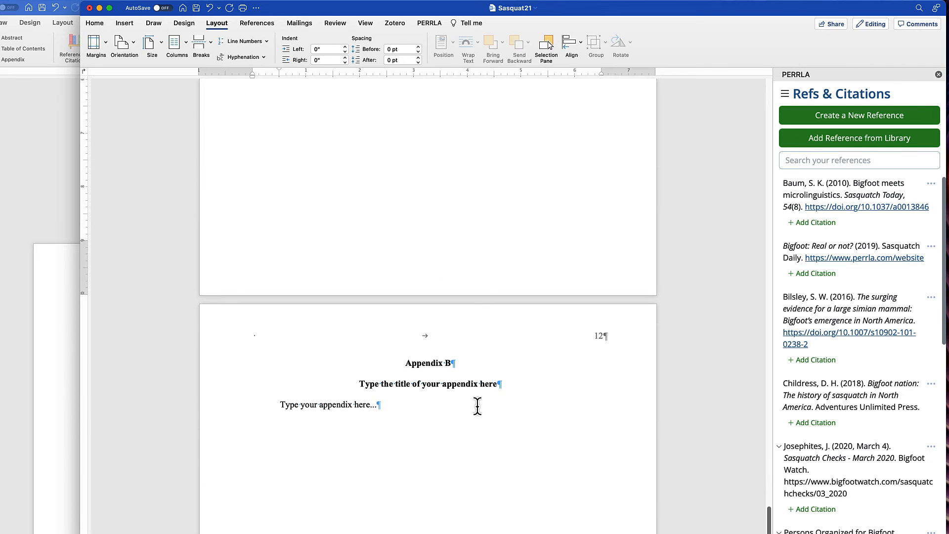
scroll(478, 406, up, 20)
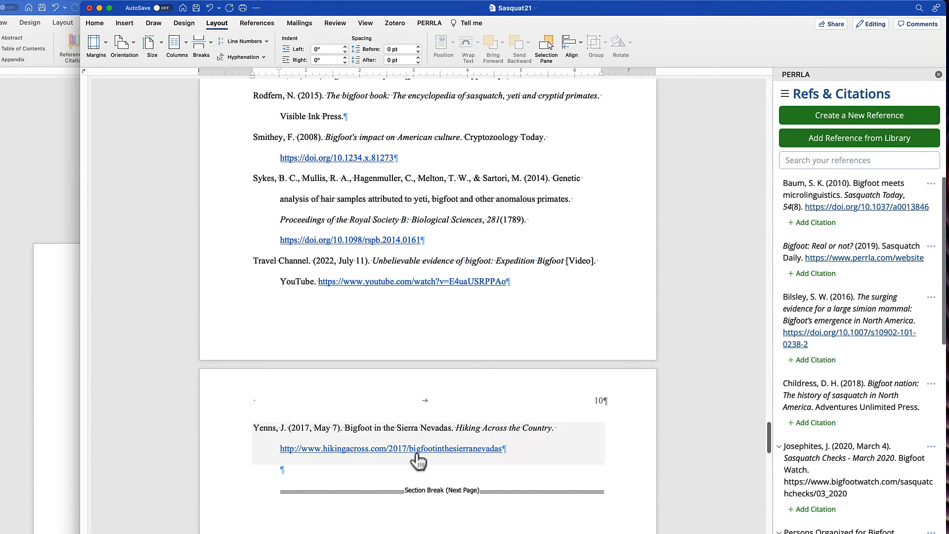
scroll(431, 488, down, 14)
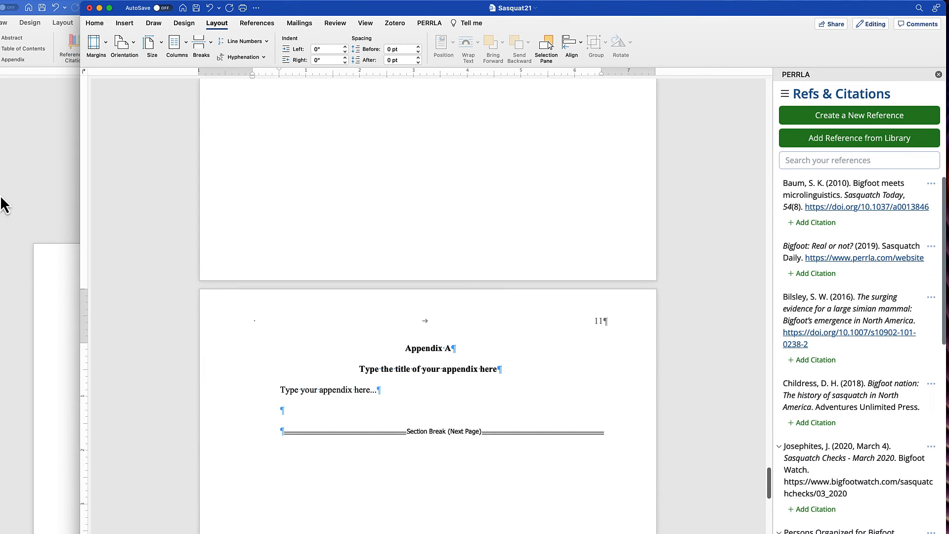
click(125, 42)
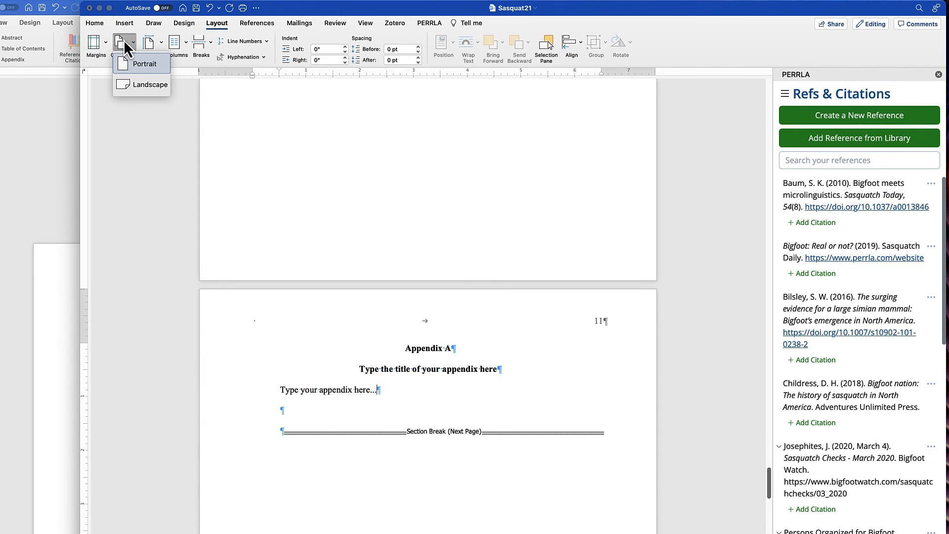
click(143, 85)
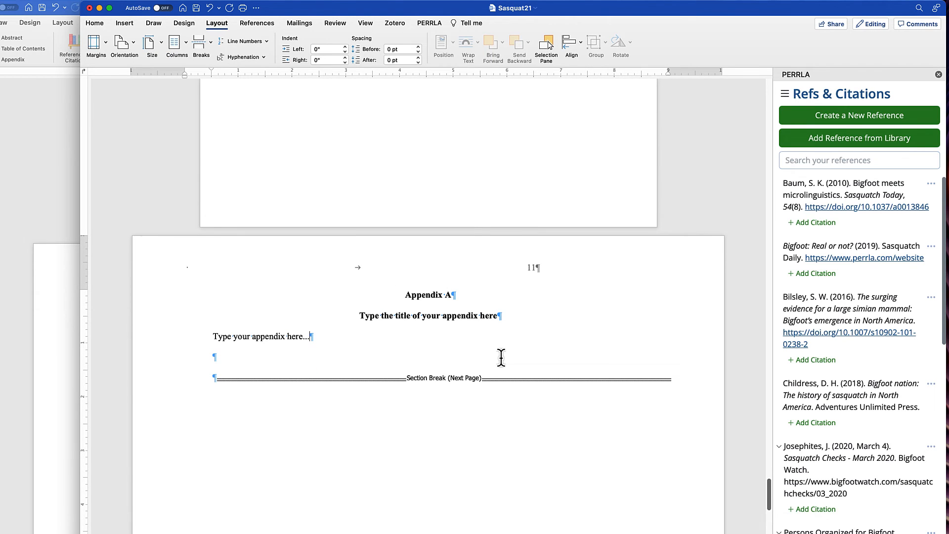
scroll(500, 357, down, 10)
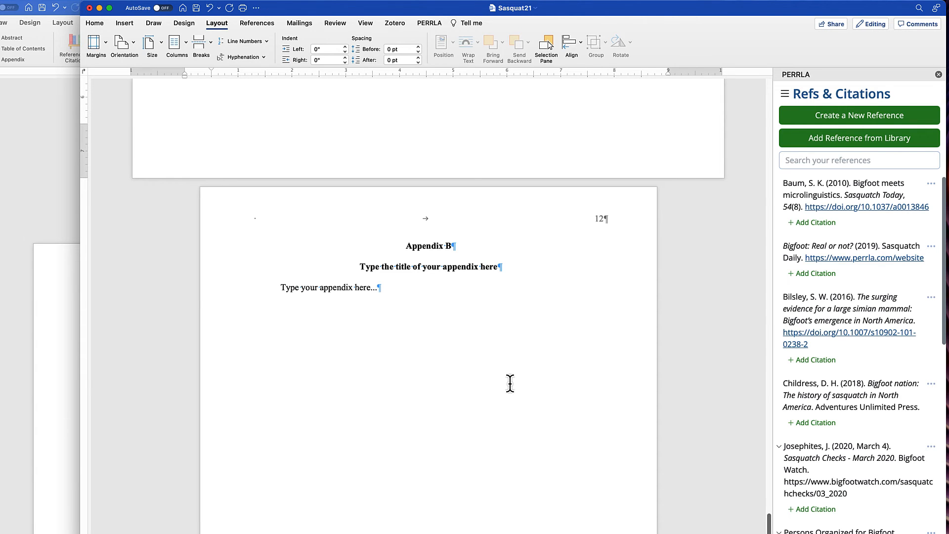
scroll(509, 379, up, 10)
scroll(511, 378, up, 5)
scroll(505, 379, down, 8)
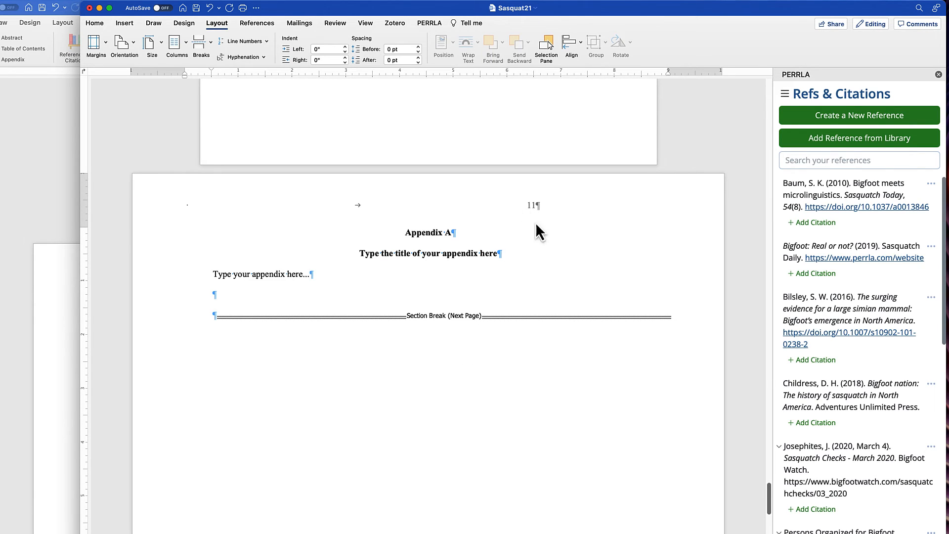
Compare the page-number position with the finished paper, and move the Appendix A header's tab stop to the right margin at about 9 inches.
click(54, 358)
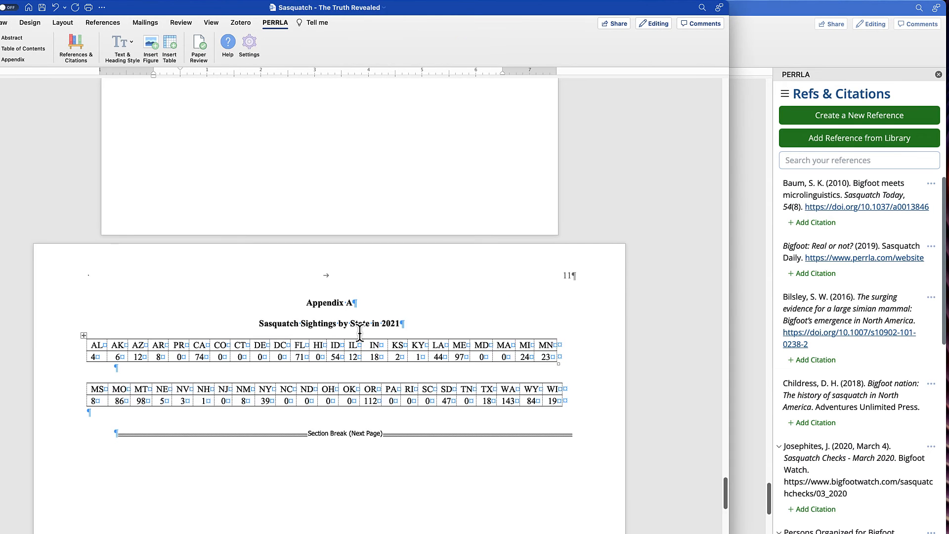
click(756, 316)
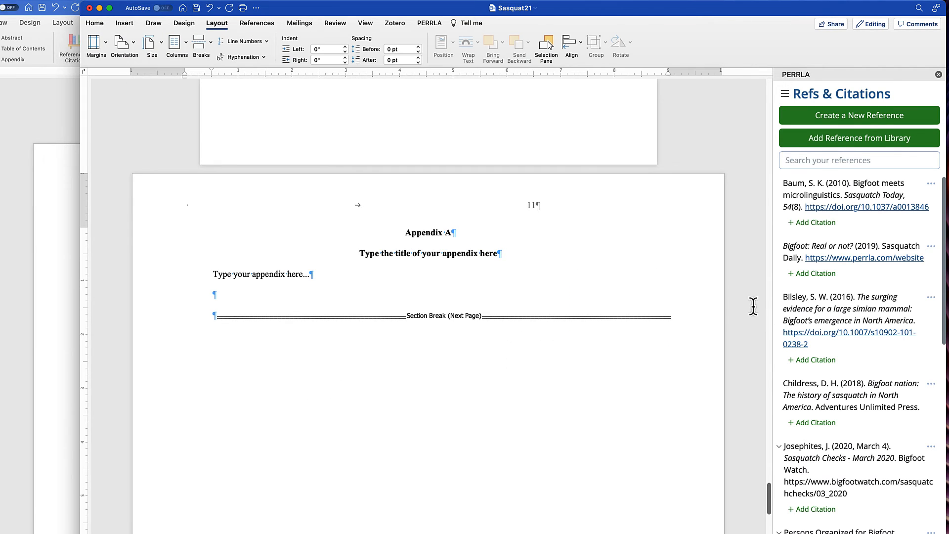
double_click(491, 206)
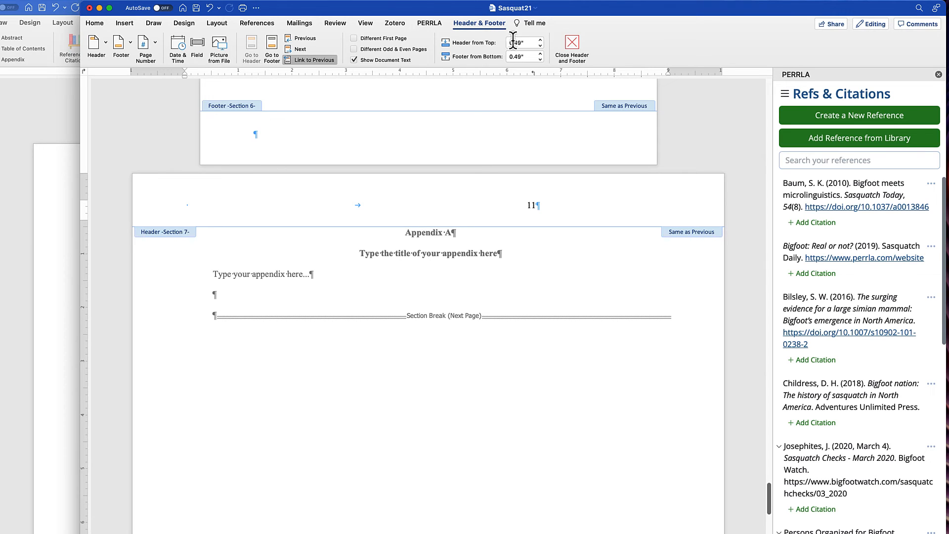
drag(533, 74, 666, 73)
Hide the ruler and turn it back on.
click(366, 23)
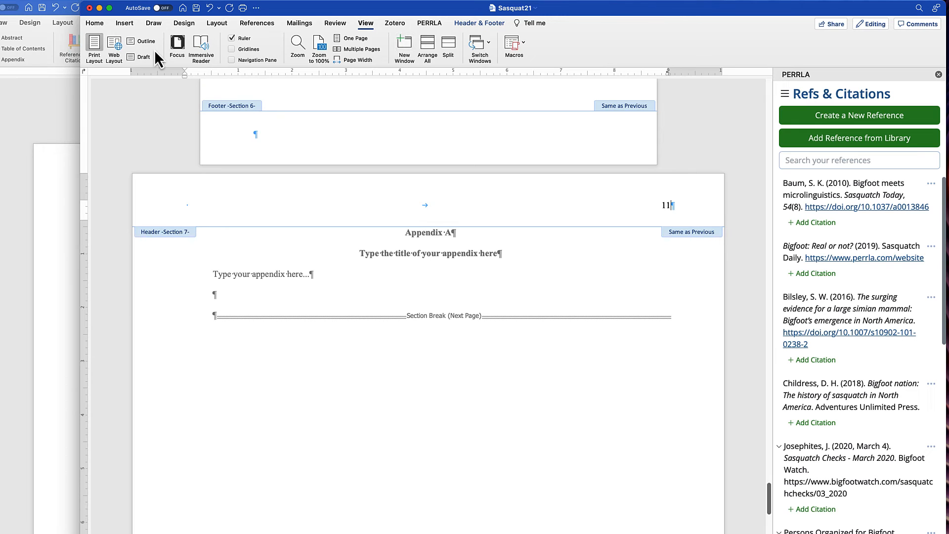
click(232, 38)
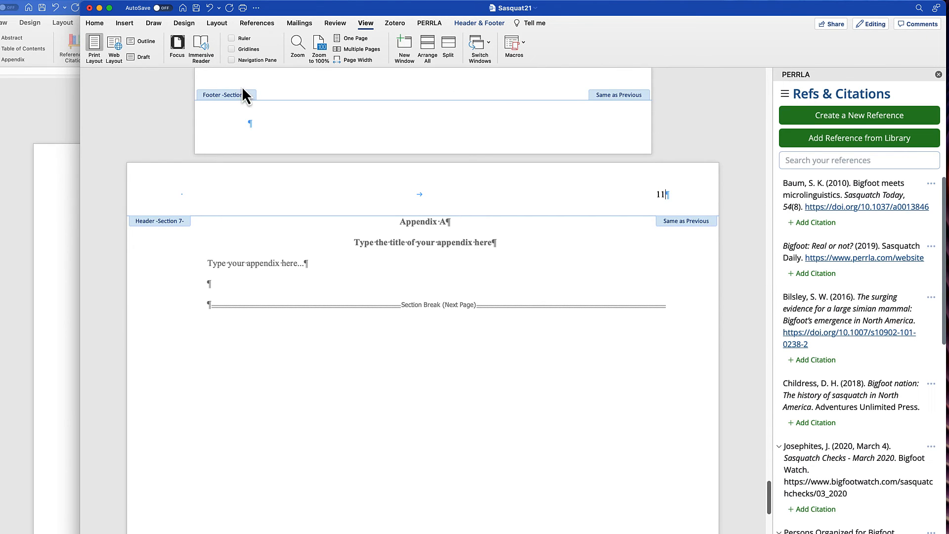
click(232, 38)
click(231, 39)
click(231, 38)
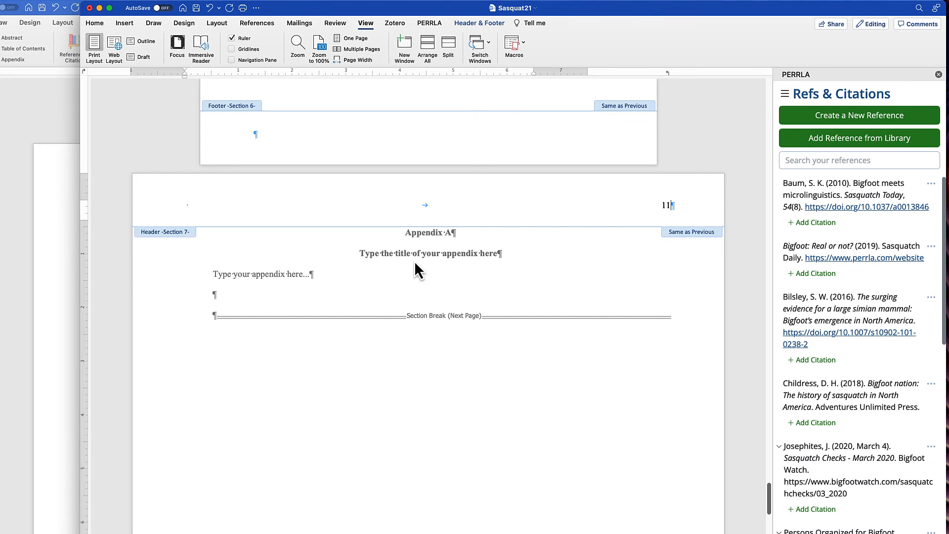
Leave the header and replace the Appendix A placeholder body text with both state sightings tables copied from "Sasquatch - The Truth Revealed".
double_click(575, 327)
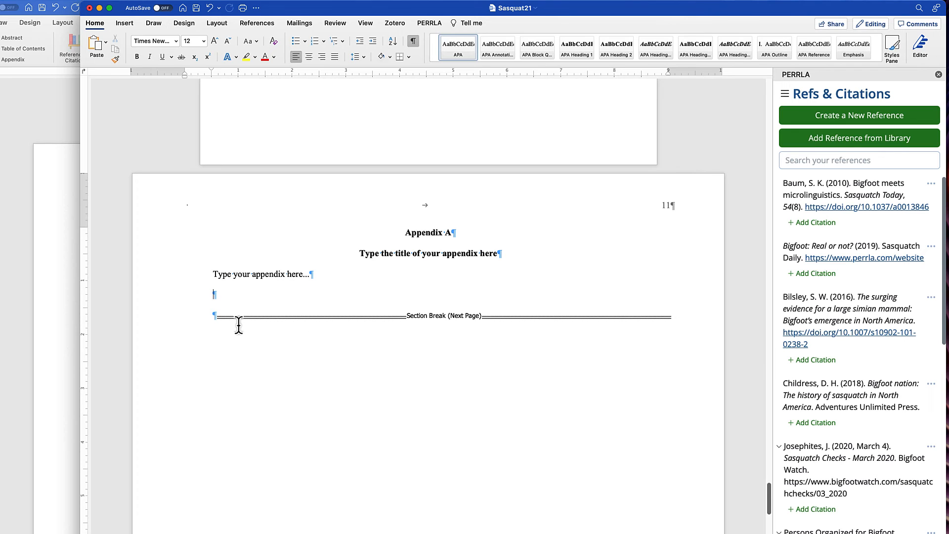
click(49, 388)
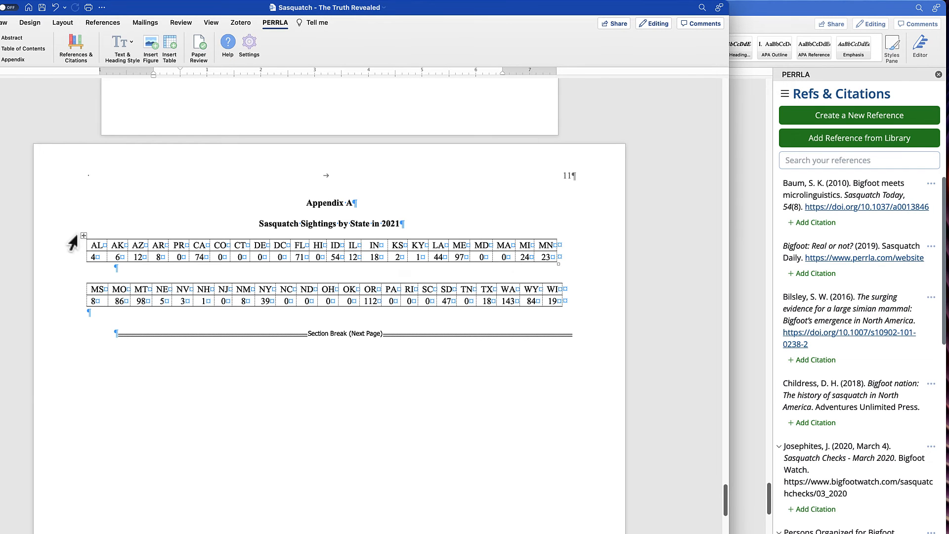
drag(78, 233, 321, 307)
drag(575, 324, 46, 250)
key(cmd+c)
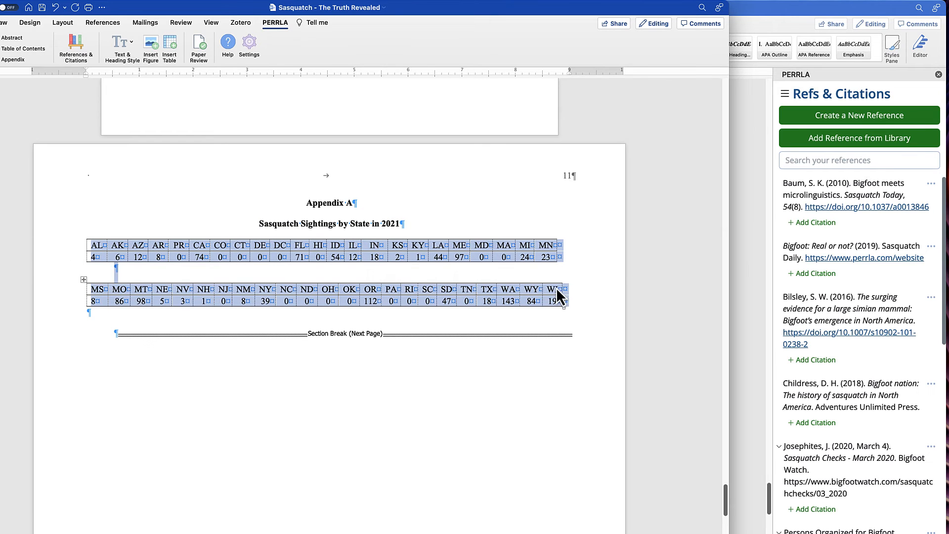
click(736, 257)
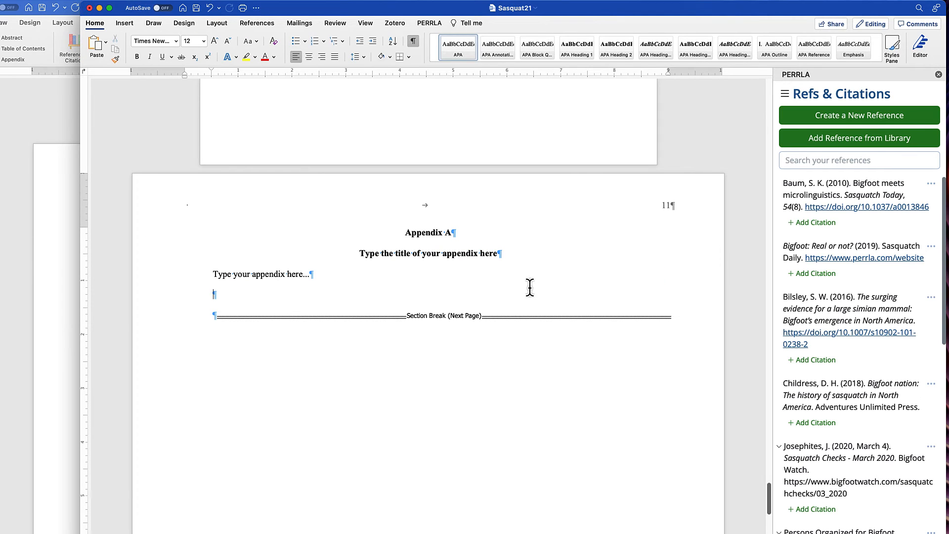
triple_click(250, 275)
key(cmd+v)
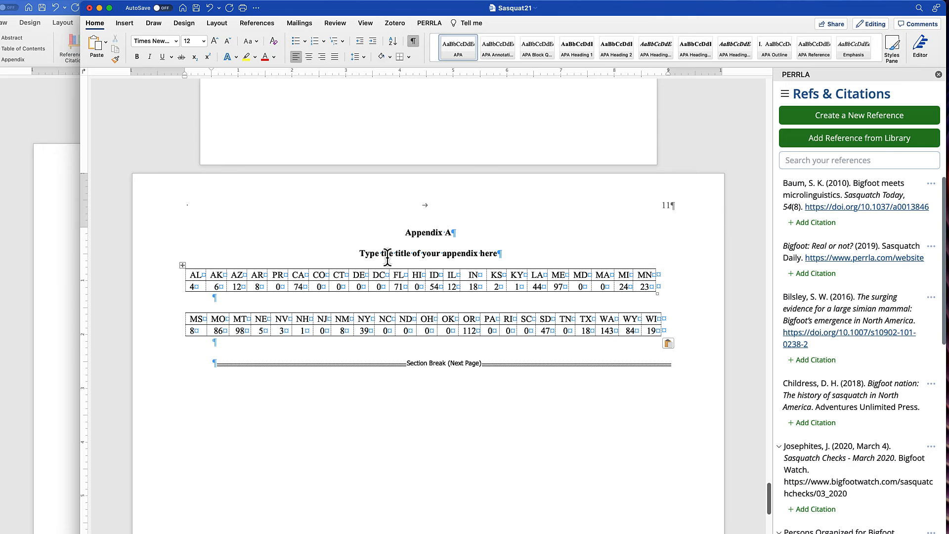
Replace the Appendix A placeholder title with "Sasquatch Sightings by State in 2021".
drag(360, 253, 494, 253)
text(Sas)
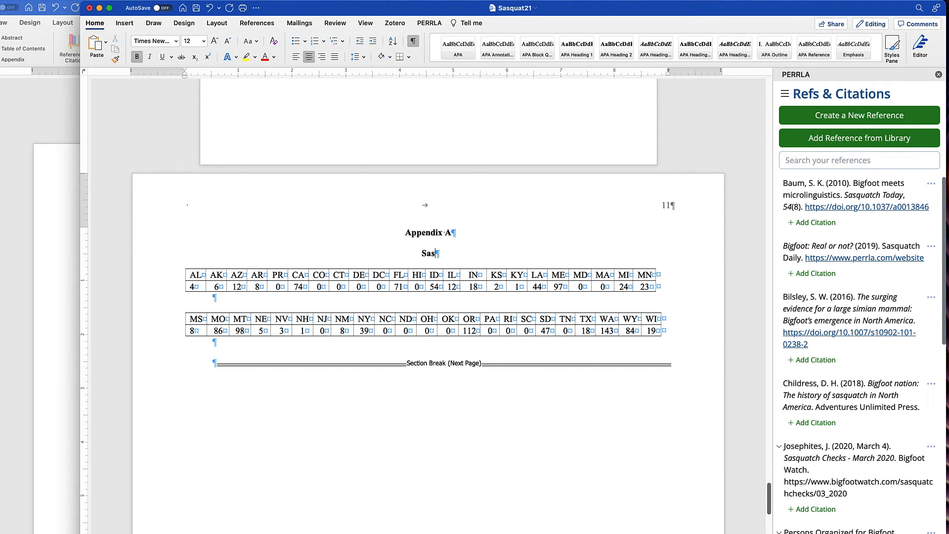
text(quatch Sightings by STa)
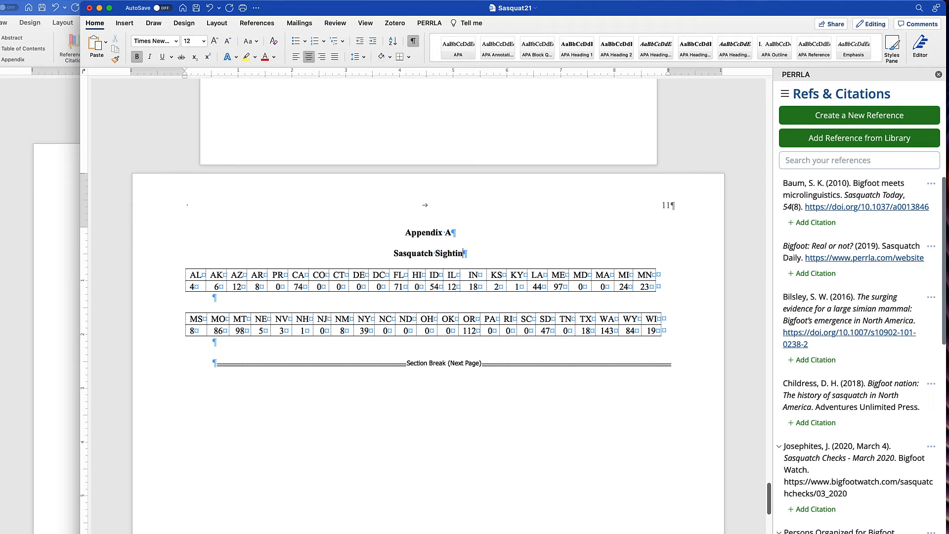
key(BackSpace)
key(BackSpace)
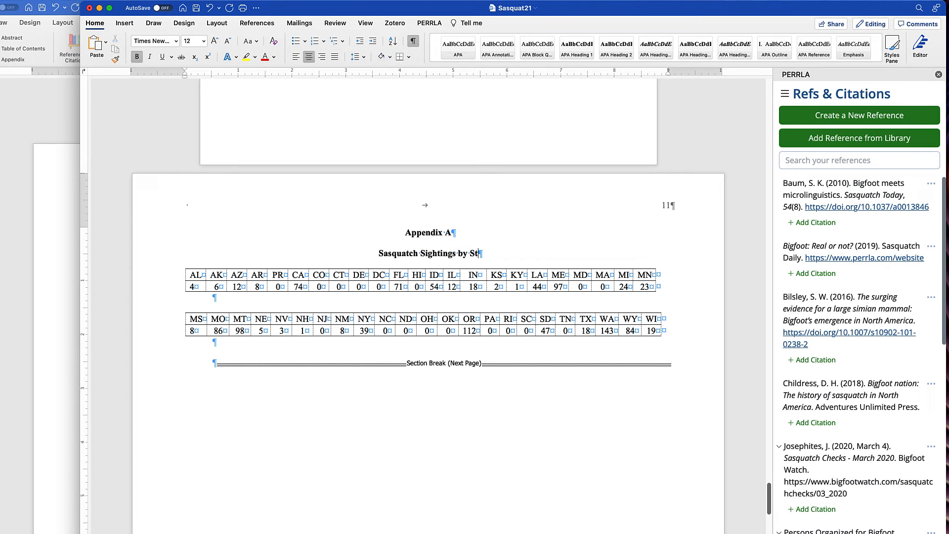
text(tate in 2021)
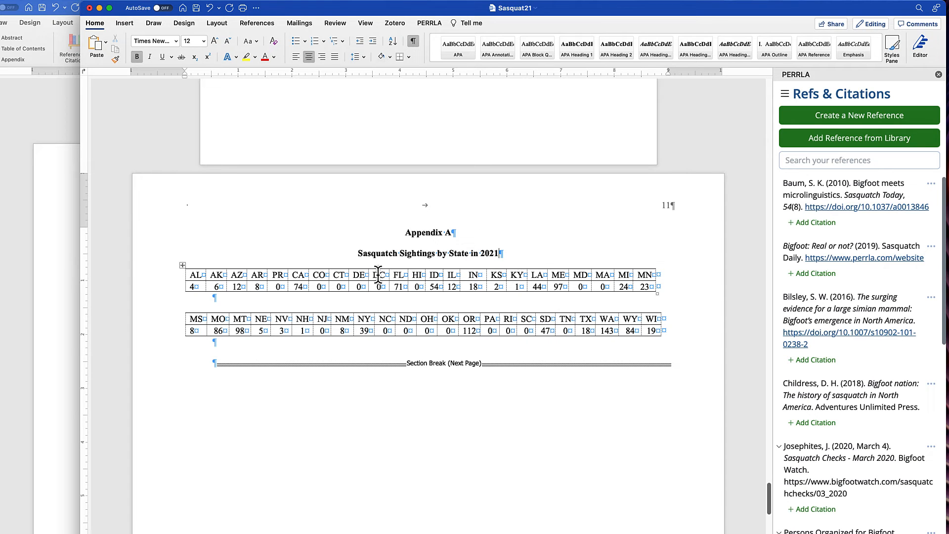
Replace the Appendix B placeholder title and body with "A further description of their biology" and its text copied from "Sasquatch - The Truth Revealed".
click(57, 375)
scroll(234, 375, down, 10)
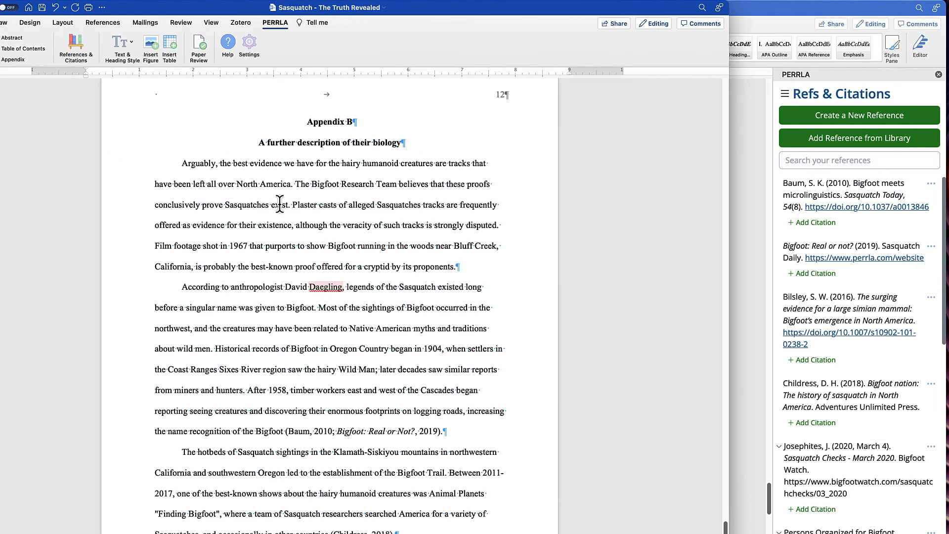
drag(255, 147, 396, 528)
key(cmd+c)
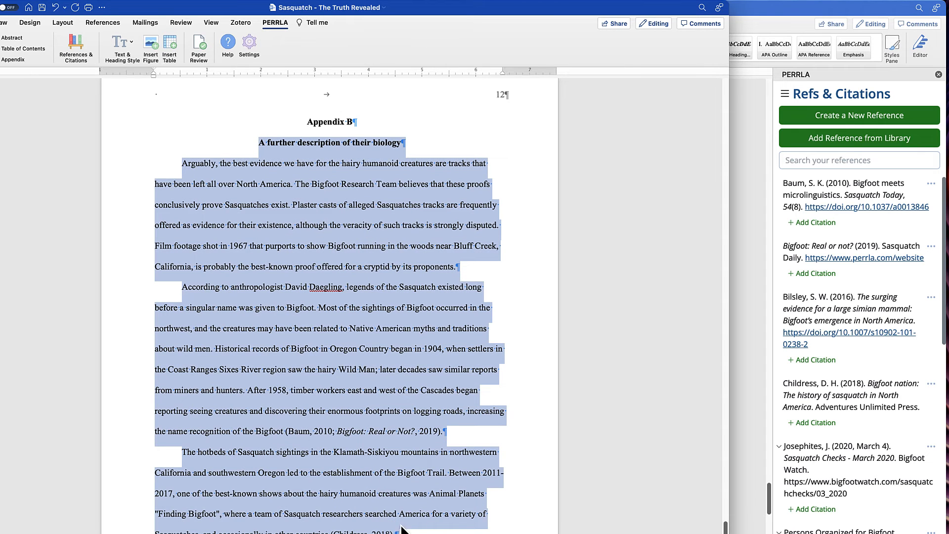
click(736, 514)
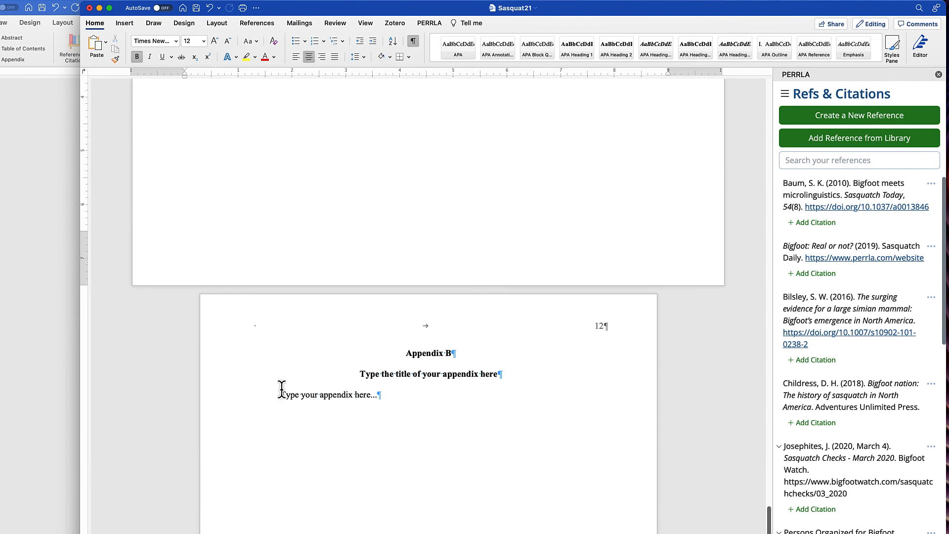
drag(360, 373, 383, 396)
key(cmd+v)
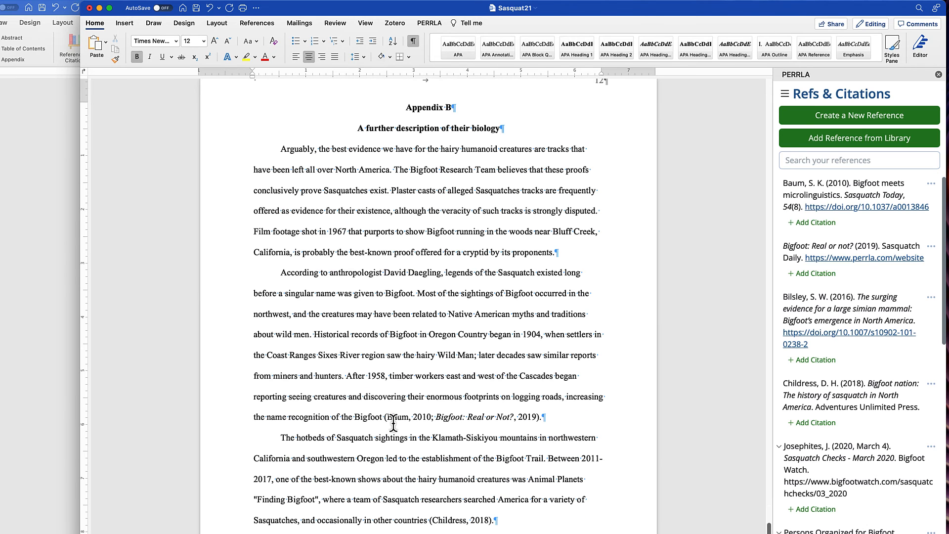
Hide the formatting marks and examine the borders of the Appendix A tables up close.
scroll(534, 383, up, 15)
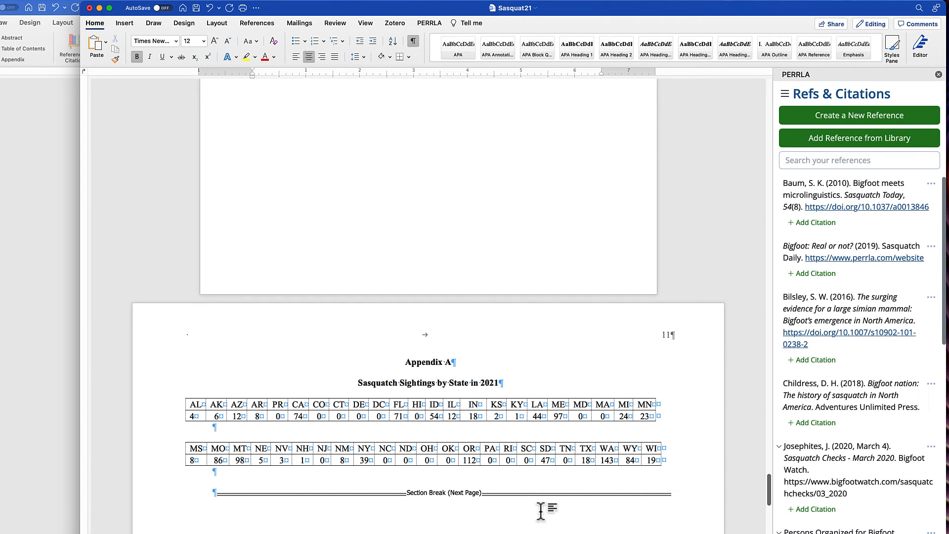
click(412, 41)
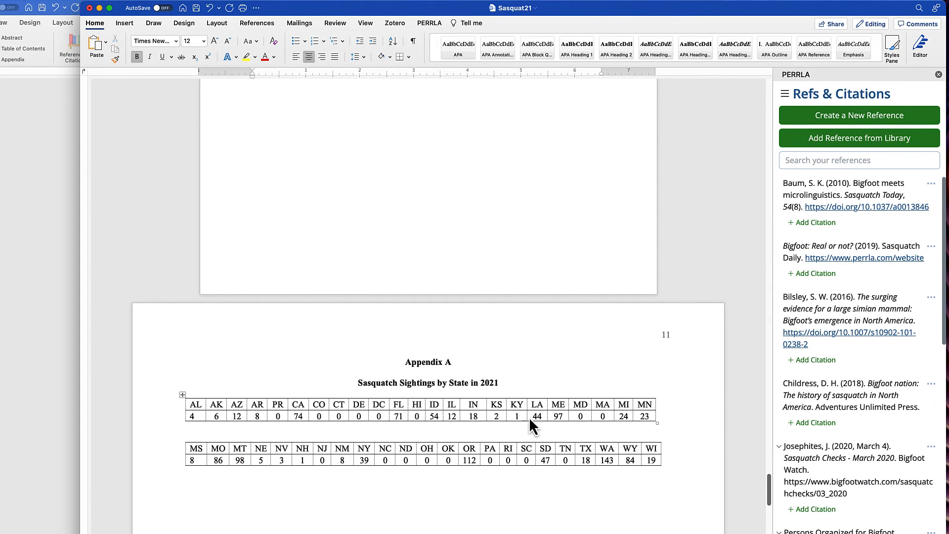
scroll(529, 417, down, 3)
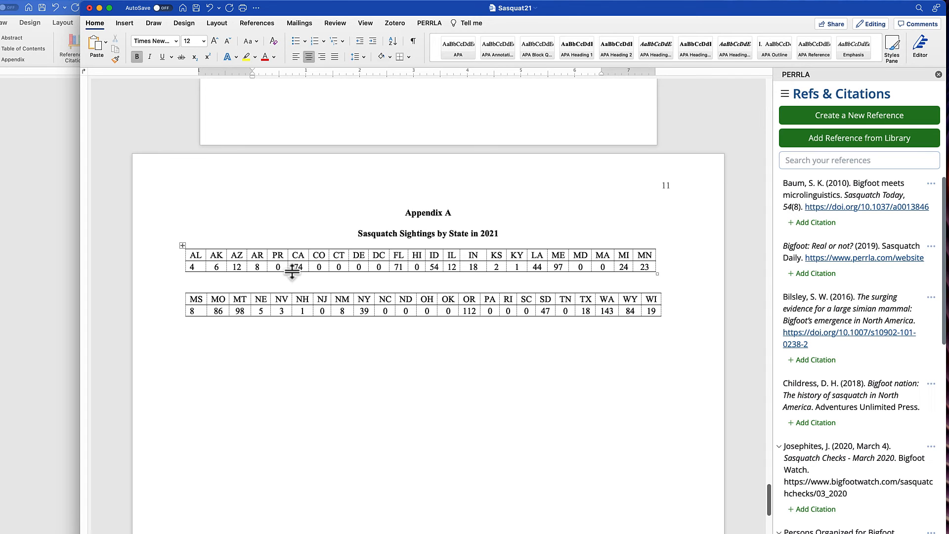
scroll(292, 272, up, 10)
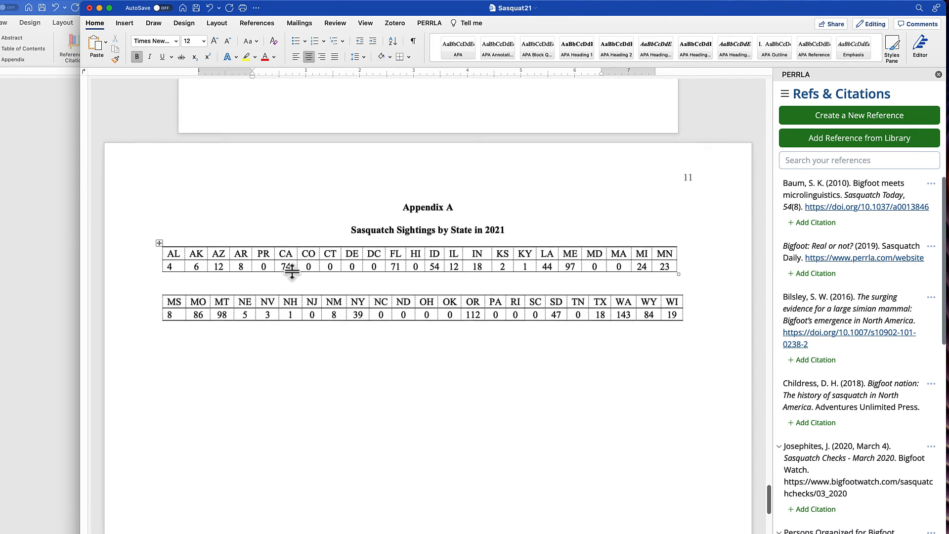
scroll(292, 272, up, 1)
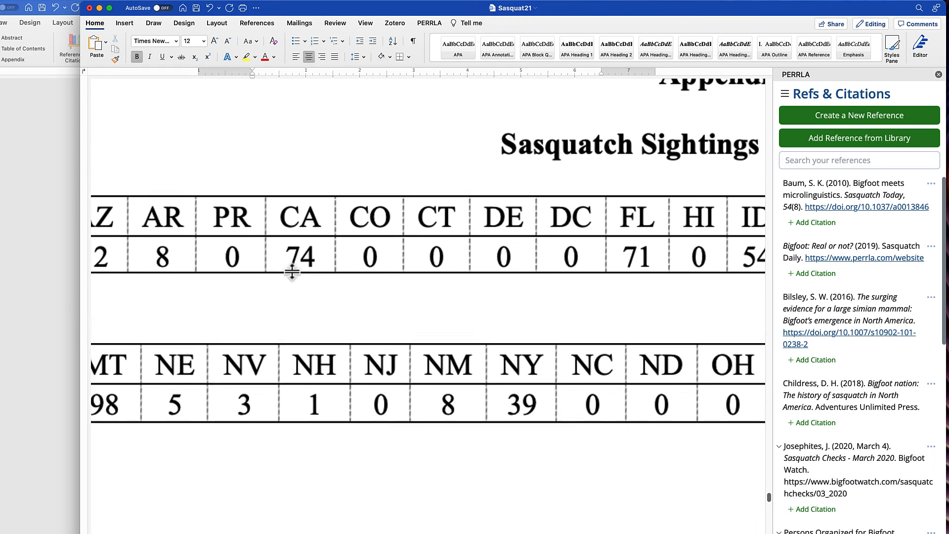
scroll(292, 272, down, 10)
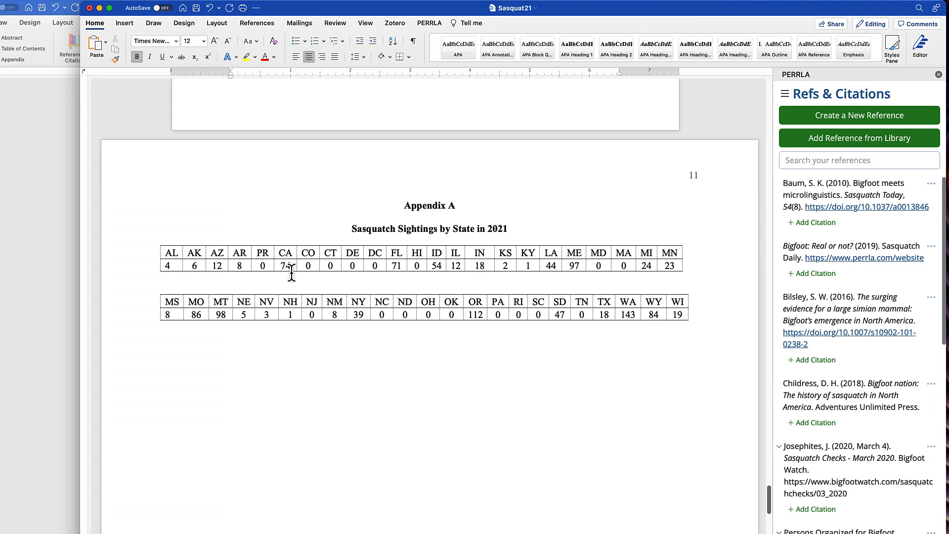
Hide the gridlines of the state sightings tables in Appendix A.
click(171, 252)
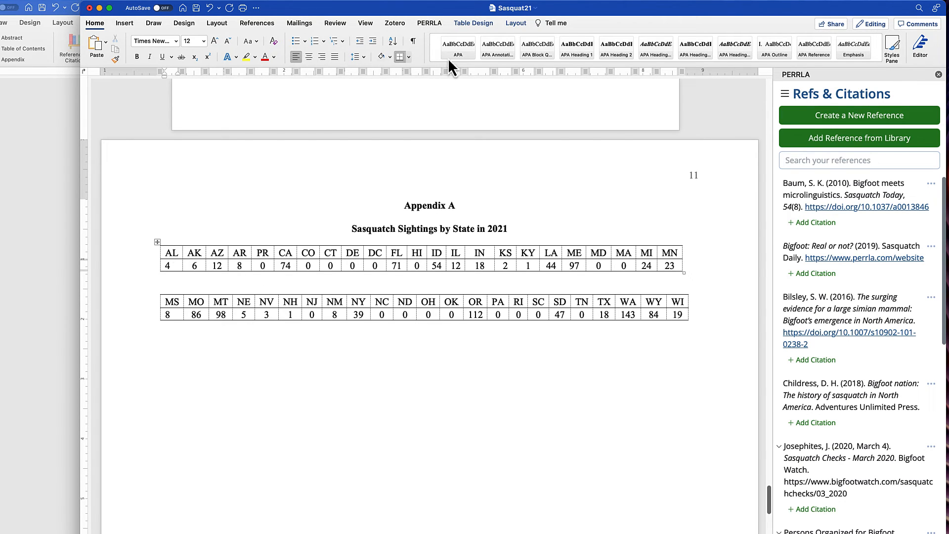
click(474, 23)
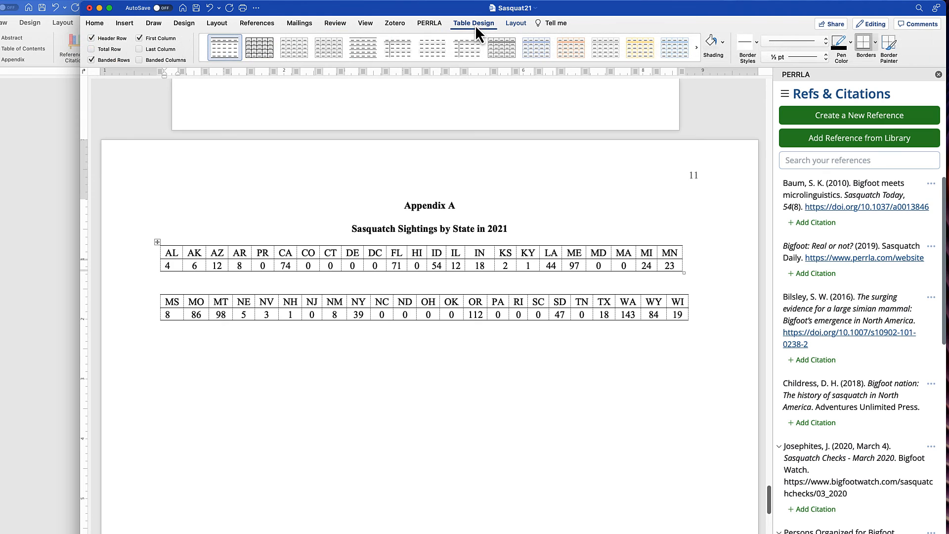
click(509, 24)
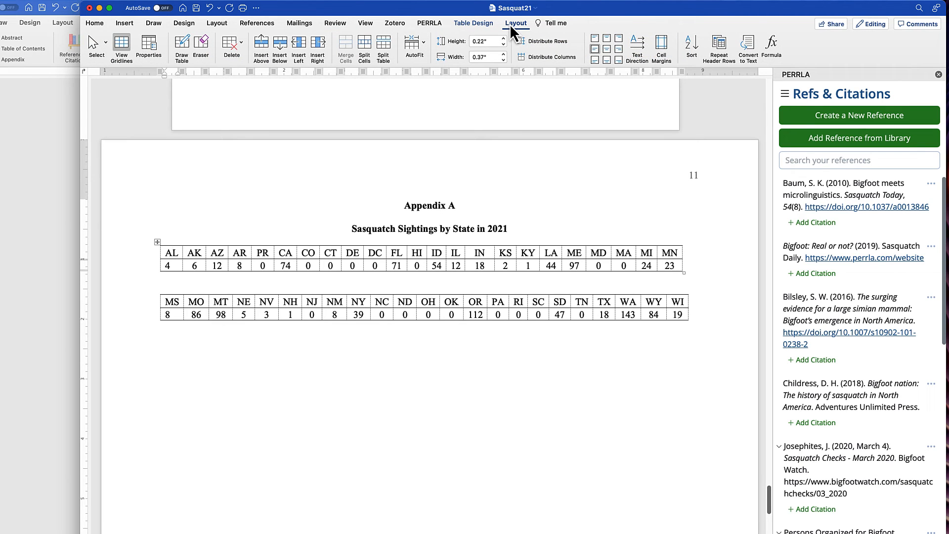
click(123, 56)
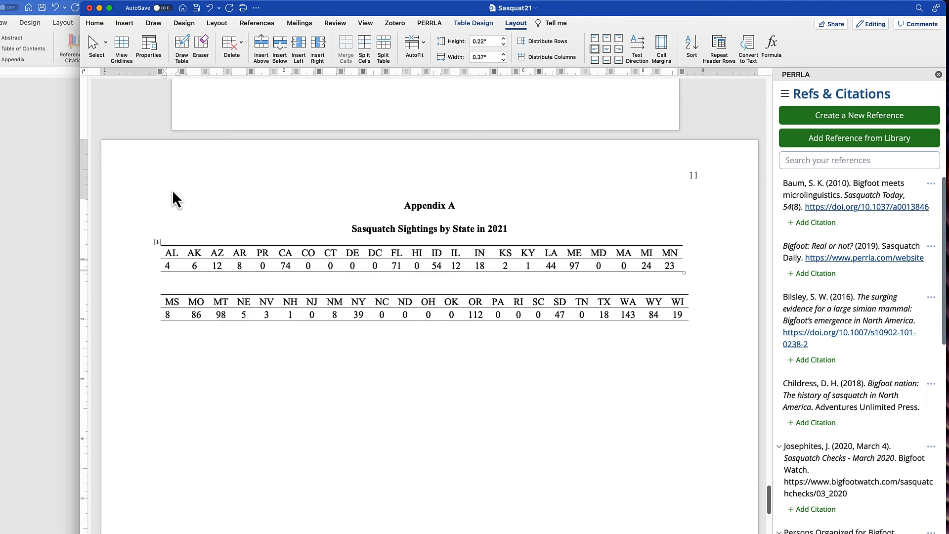
click(172, 254)
drag(167, 267, 504, 273)
key(BackSpace)
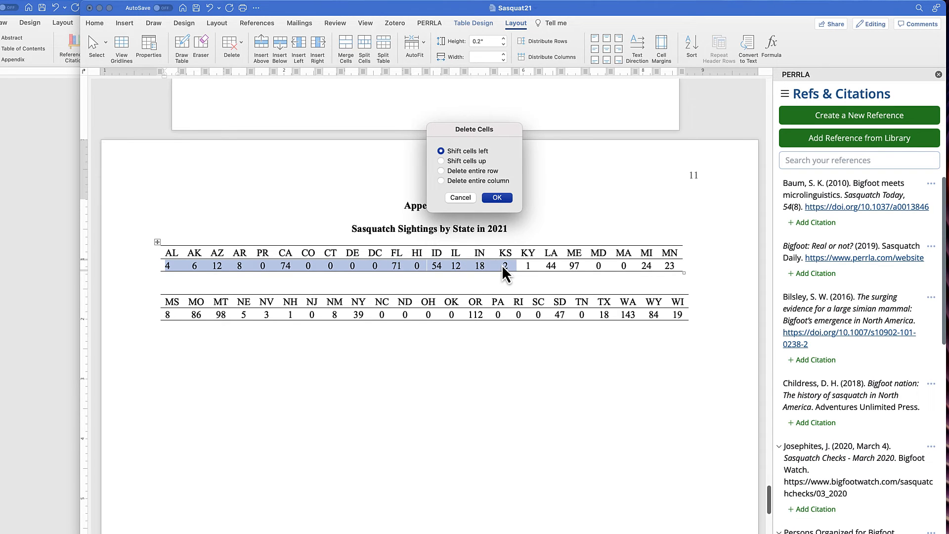
click(458, 200)
Add four blank rows at the end of the second sightings table and show the table gridlines again.
click(624, 315)
click(682, 314)
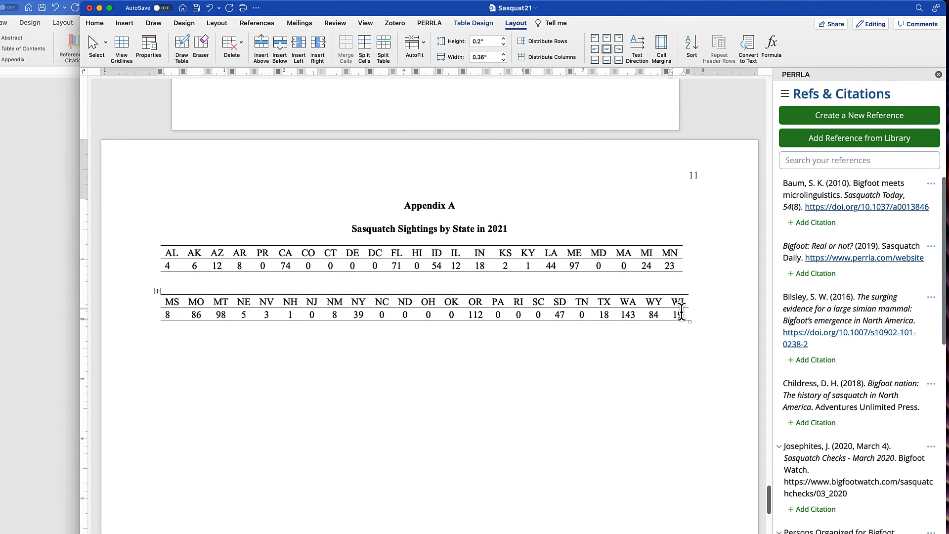
key(Tab)
key(Tab)
key(Tab)
key(Tab)
key(Tab)
key(Tab)
key(Tab)
key(Tab)
key(Tab)
key(Tab)
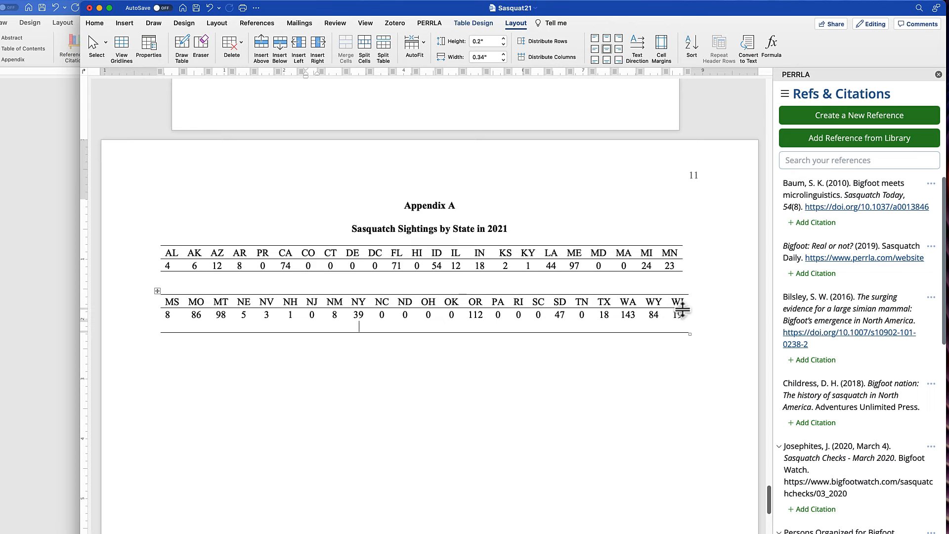
drag(681, 327, 673, 354)
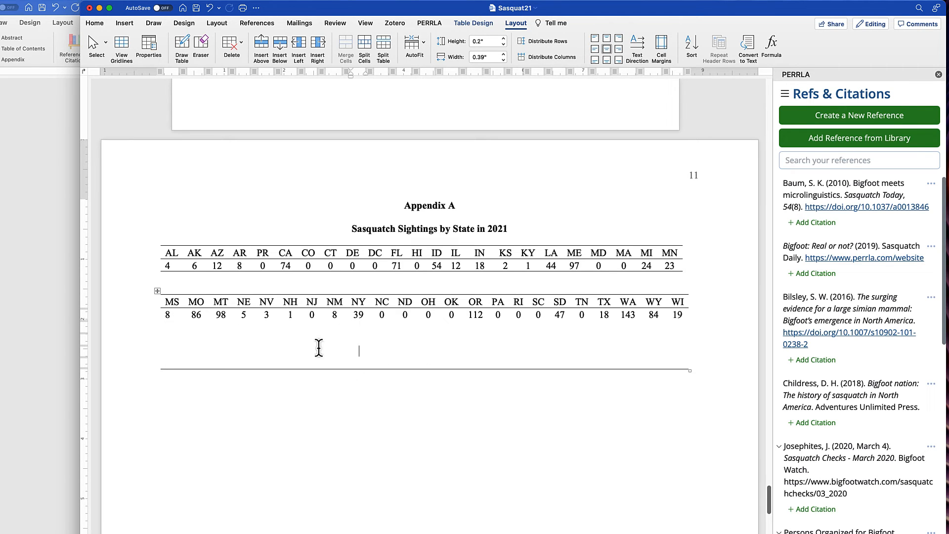
click(289, 341)
click(124, 49)
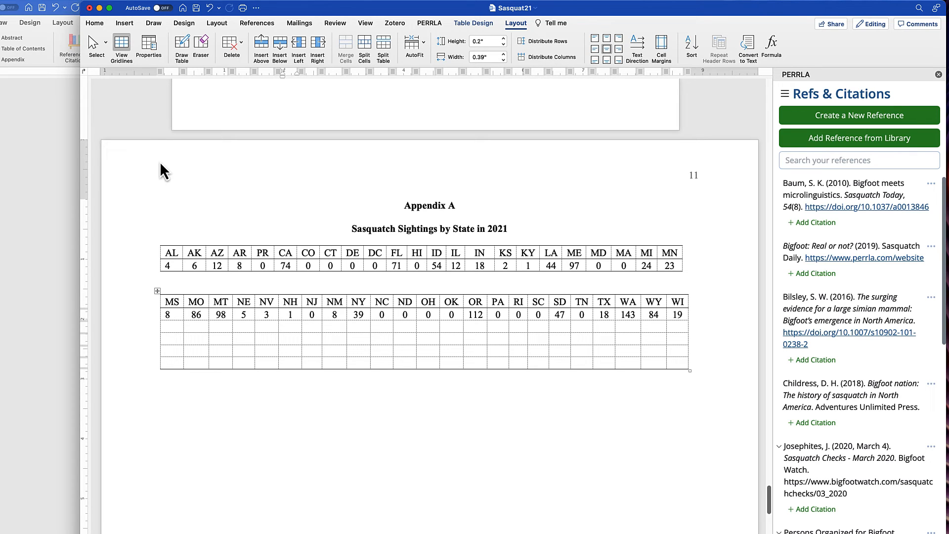
Undo the blank rows added to the second sightings table and leave the table.
key(super+z)
key(super+z)
key(super+z)
key(super+z)
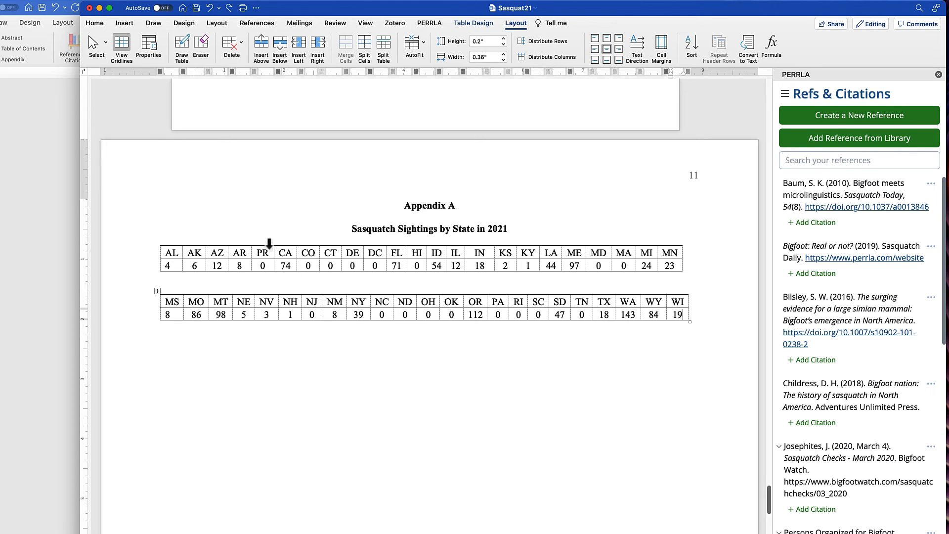
click(357, 376)
Update the entire table of contents, including headings and page numbers.
scroll(361, 381, down, 1)
scroll(361, 380, down, 15)
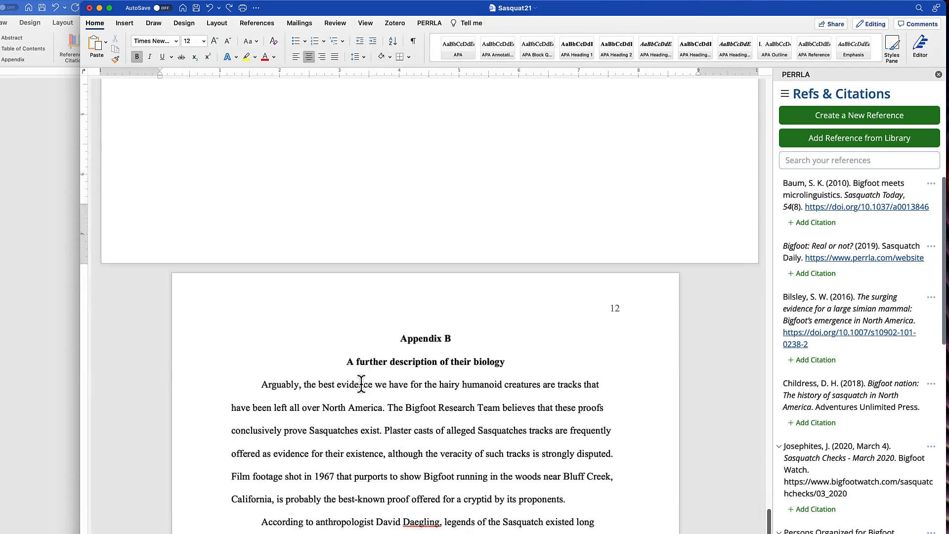
scroll(351, 383, up, 13)
scroll(350, 385, up, 20)
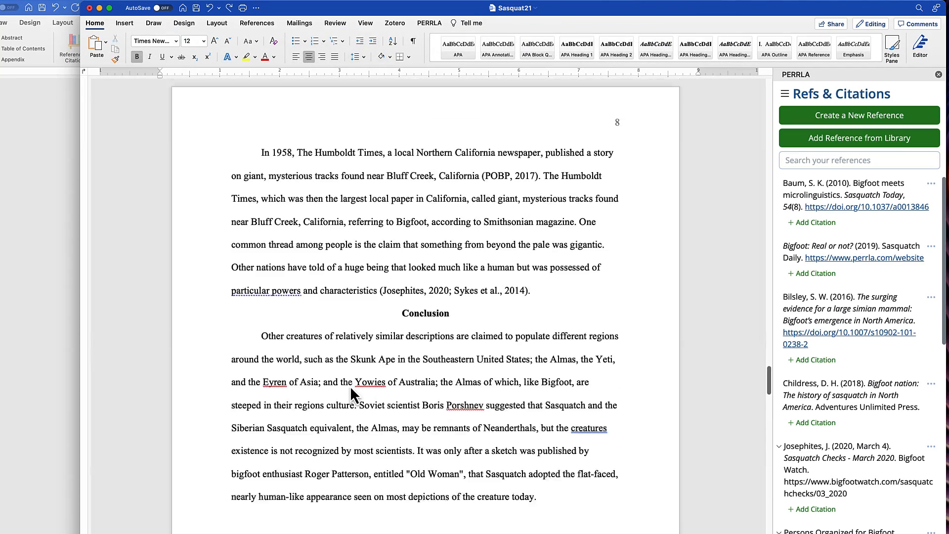
scroll(351, 390, down, 8)
scroll(352, 393, down, 5)
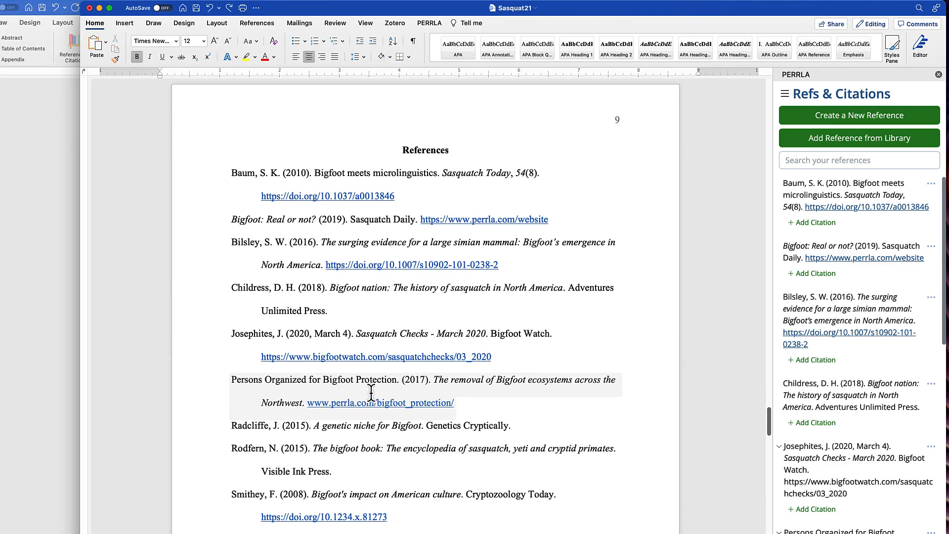
scroll(373, 391, up, 12)
scroll(374, 391, up, 20)
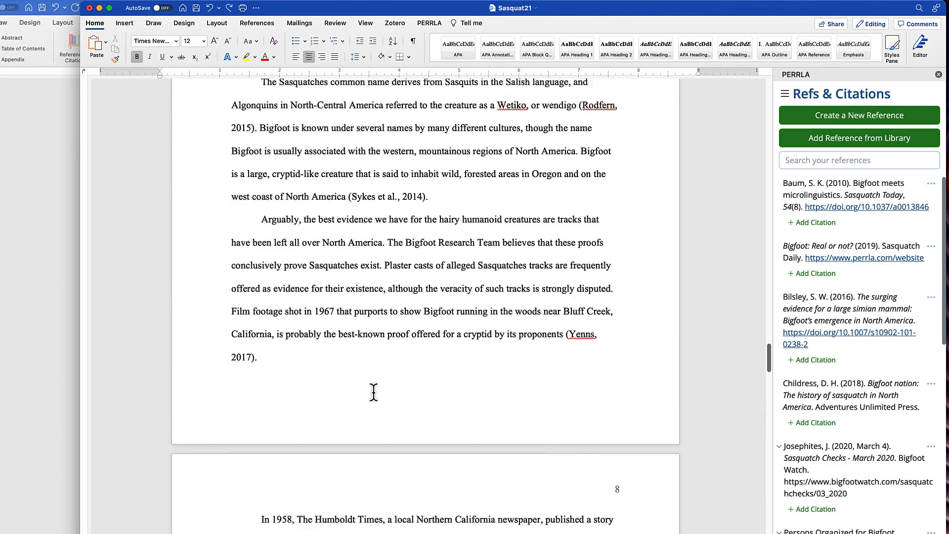
scroll(374, 397, up, 8)
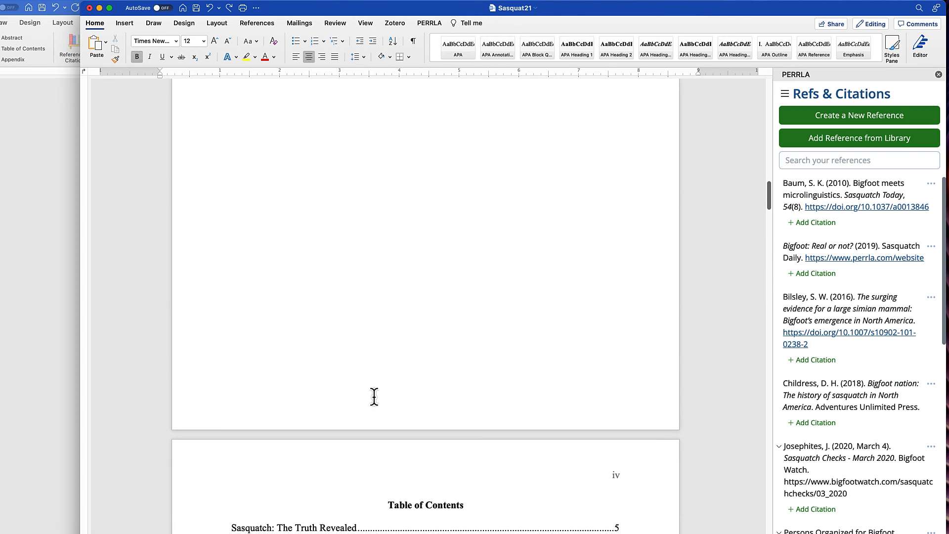
scroll(386, 356, down, 8)
right_click(409, 194)
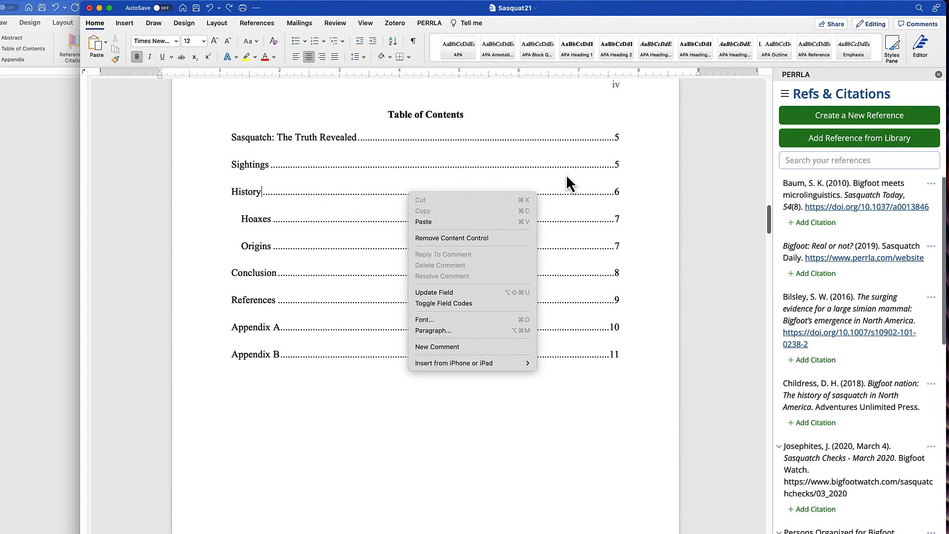
click(461, 291)
click(426, 183)
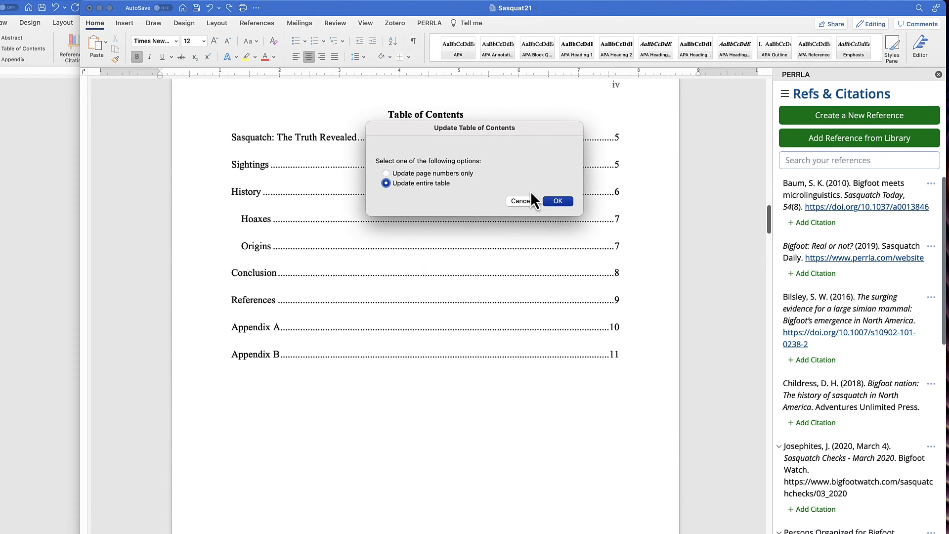
click(553, 201)
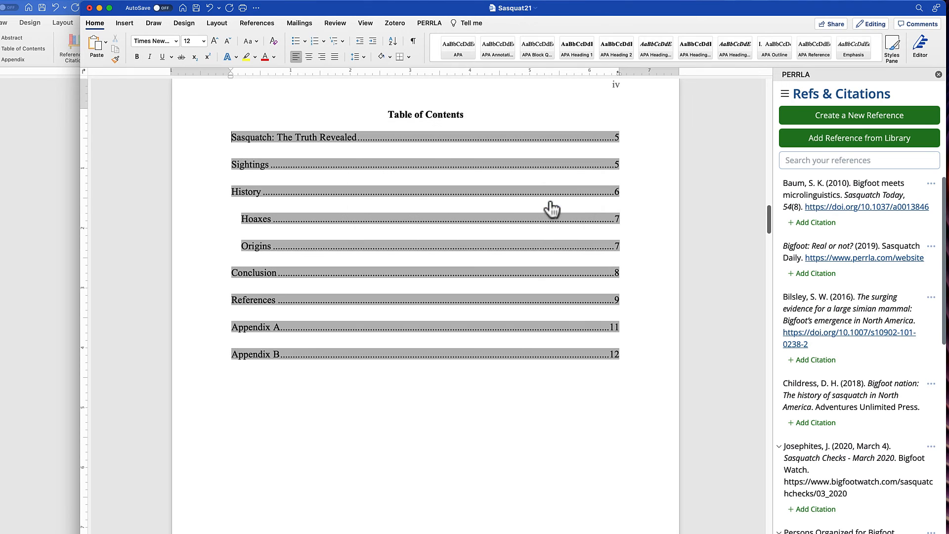
click(353, 419)
Review the front matter back to the title page and check the title block and the blank line below it.
scroll(351, 371, up, 20)
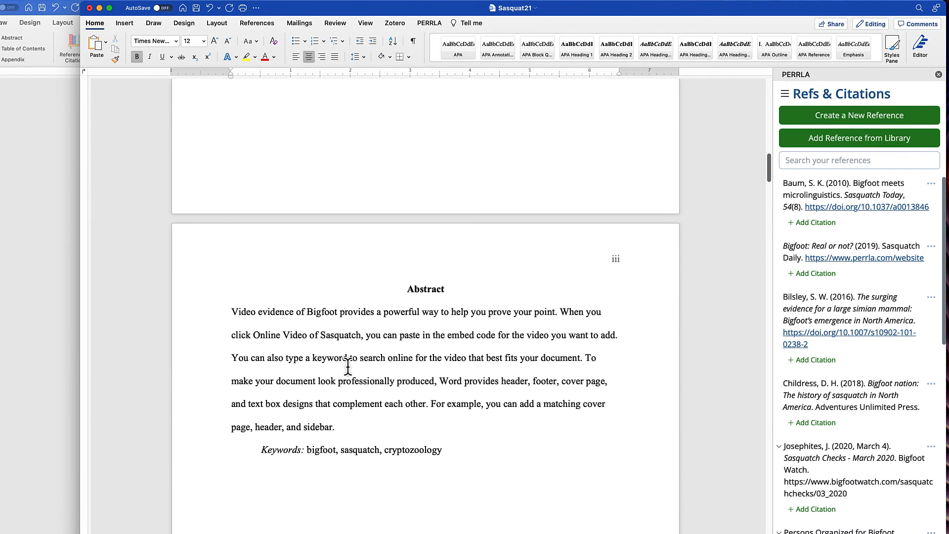
scroll(350, 368, up, 15)
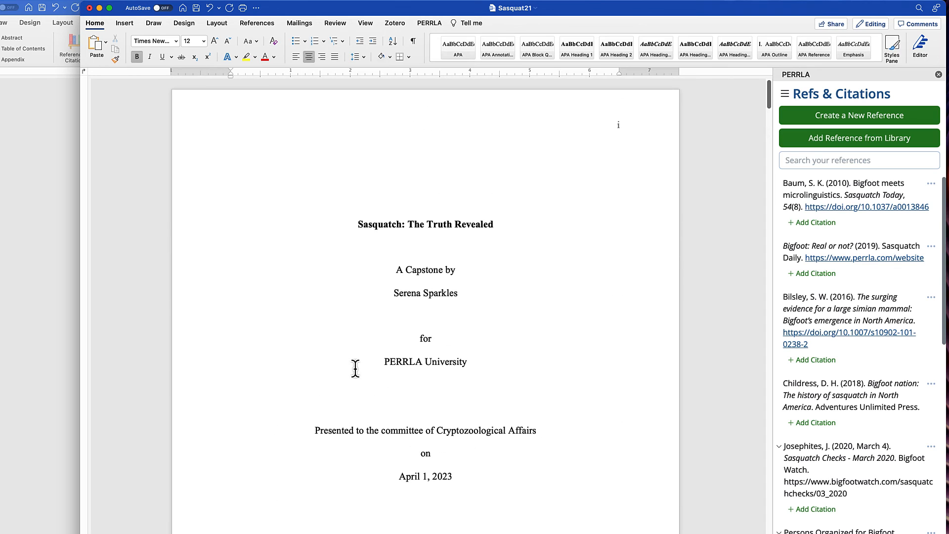
click(431, 249)
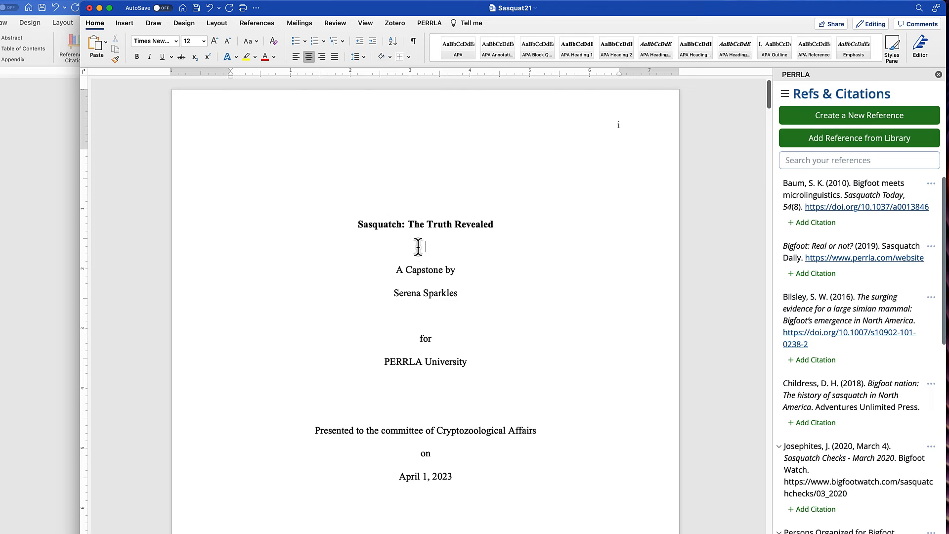
click(422, 232)
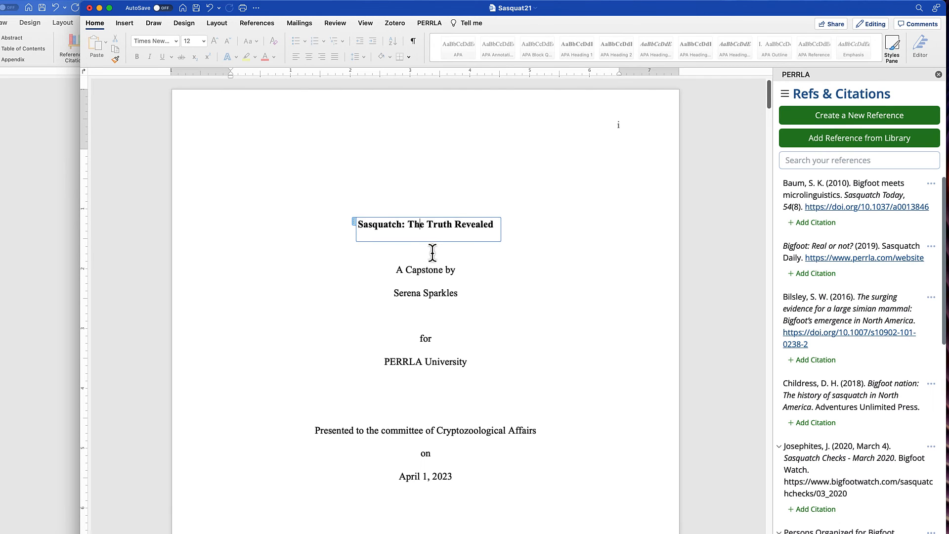
click(432, 252)
click(438, 236)
click(437, 250)
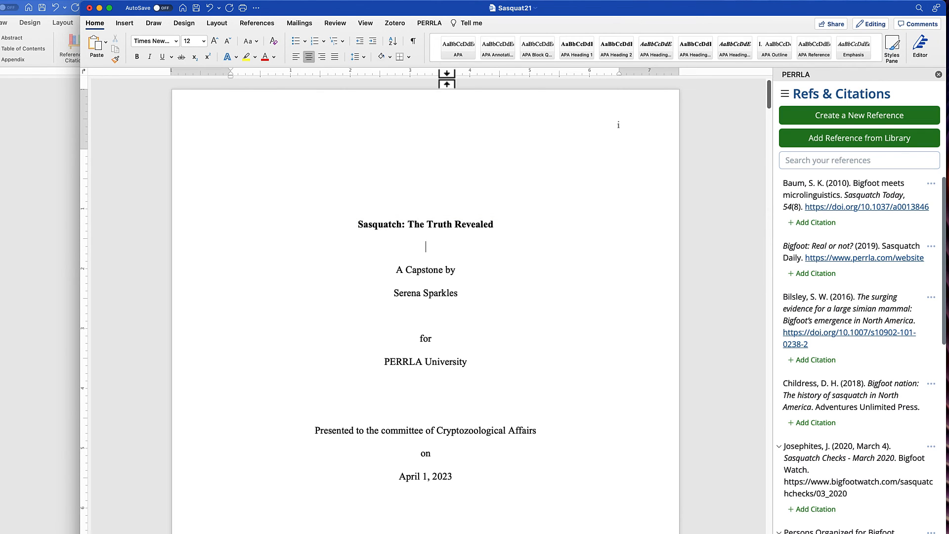
click(430, 24)
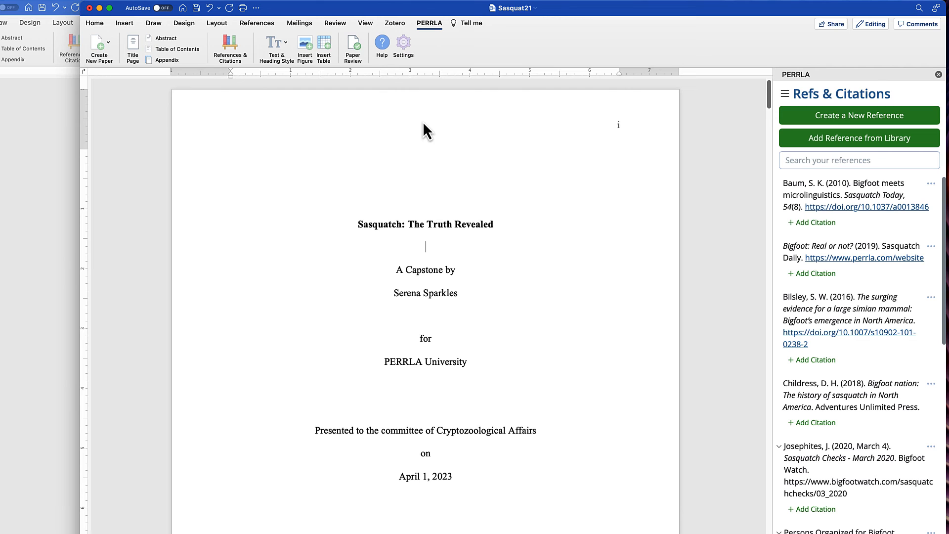
click(443, 217)
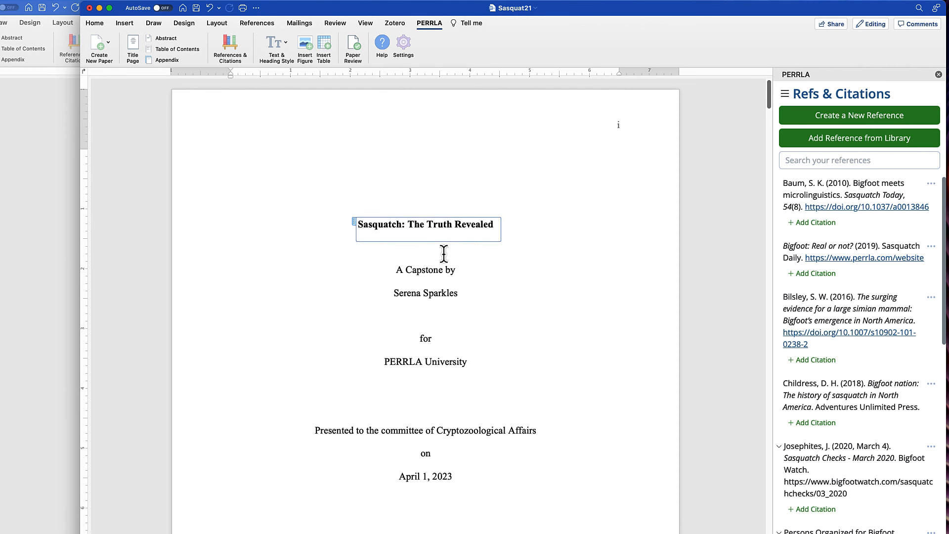
Review the body of the paper from the title page to page 8 and select the POBP, 2017 citation.
scroll(443, 254, down, 20)
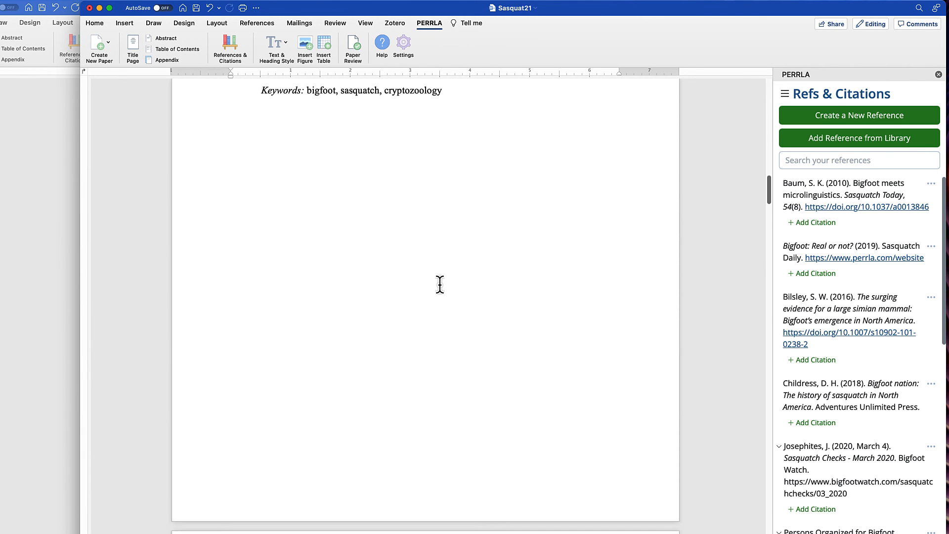
scroll(440, 284, down, 20)
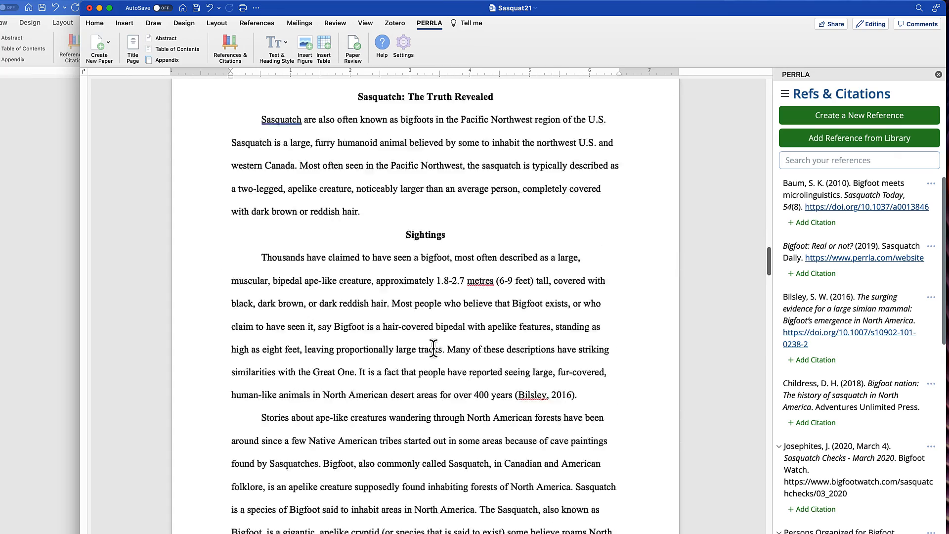
scroll(434, 348, down, 20)
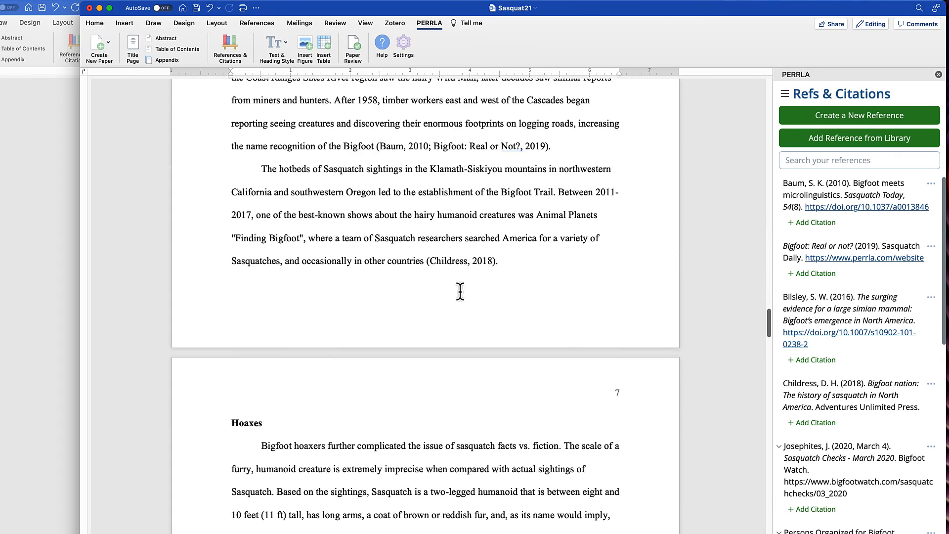
scroll(461, 295, down, 10)
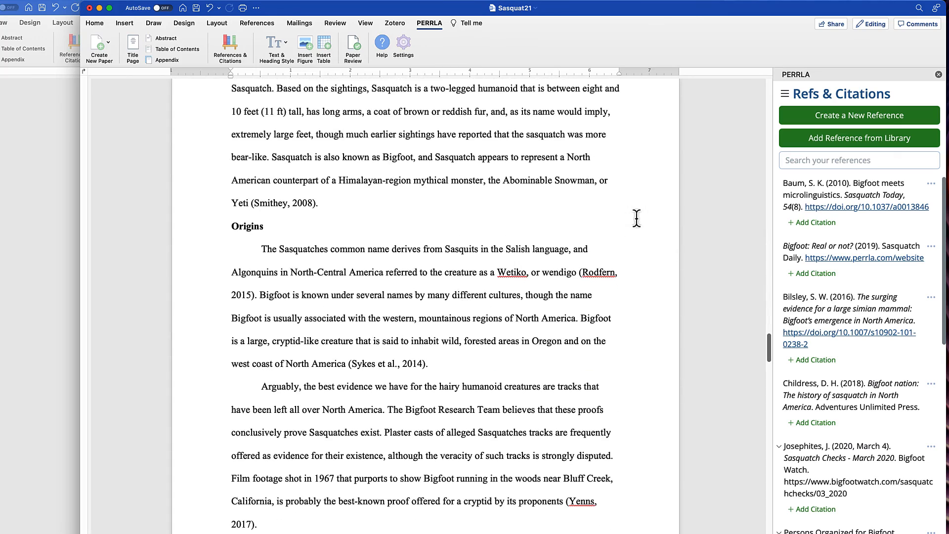
scroll(479, 364, down, 10)
click(525, 185)
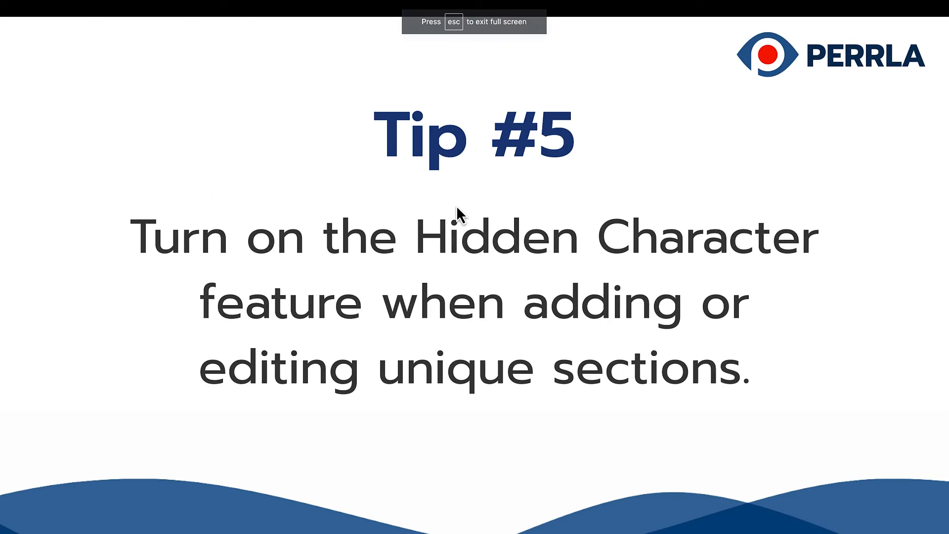
key(Right)
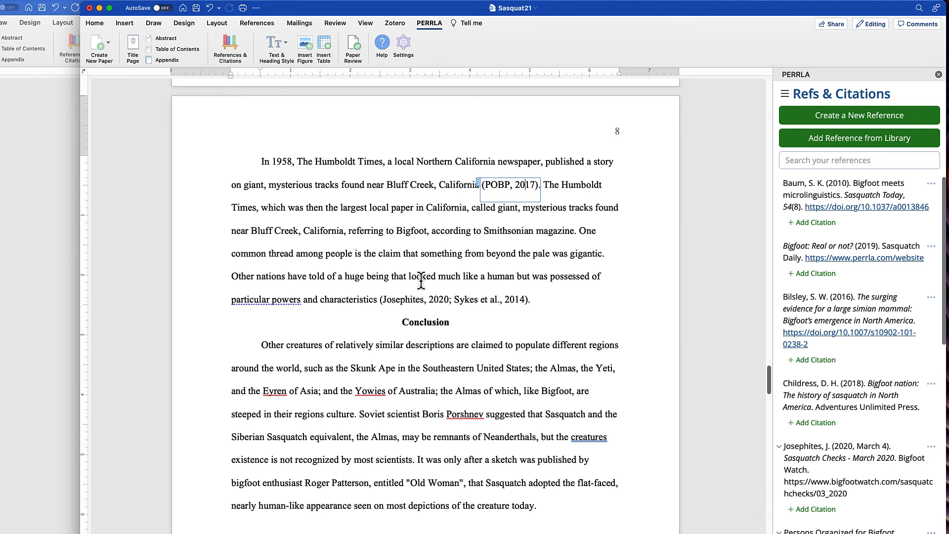
Start the paper review and mark off the check of references for missing information and typos.
click(353, 47)
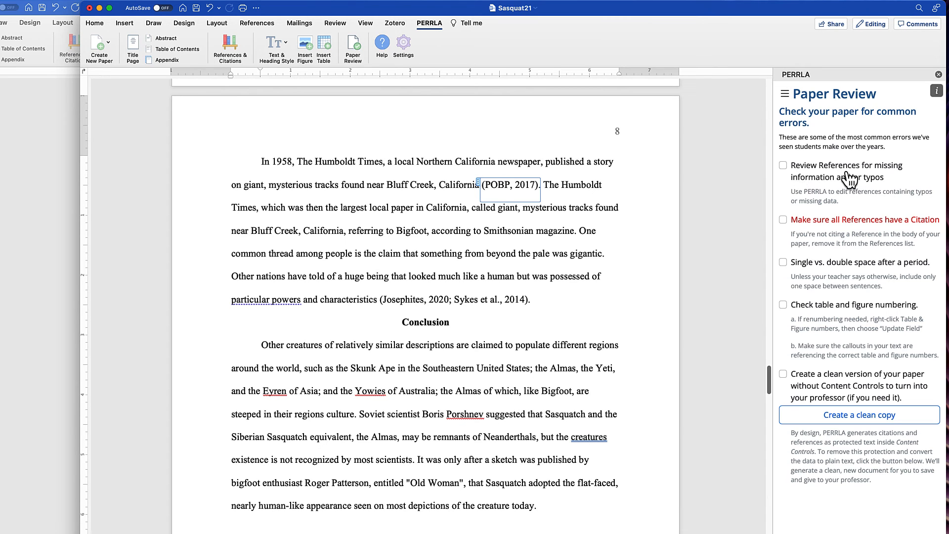
click(783, 167)
Examine the references list, including the citations under Sasquatch Checks - March 2020 and the Persons Organized for Bigfoot Protection reference.
click(229, 46)
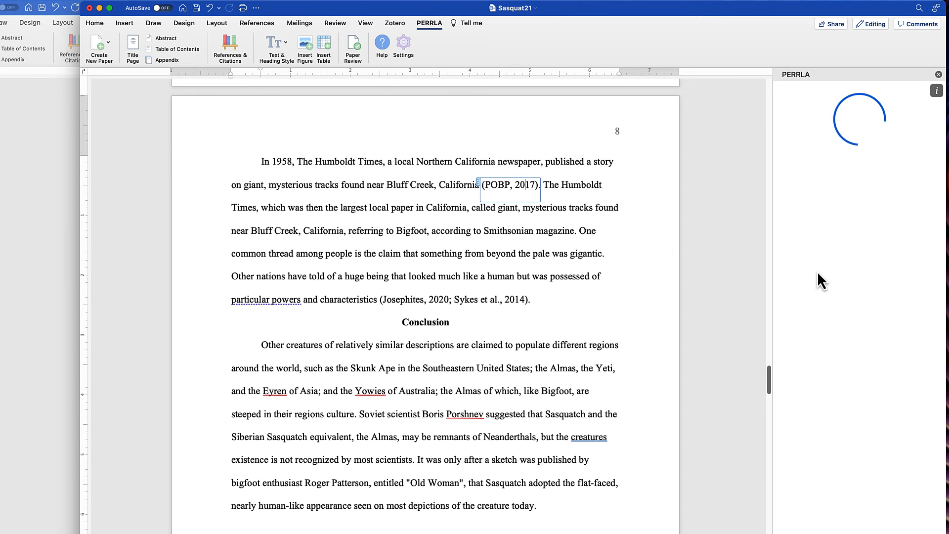
scroll(832, 381, down, 5)
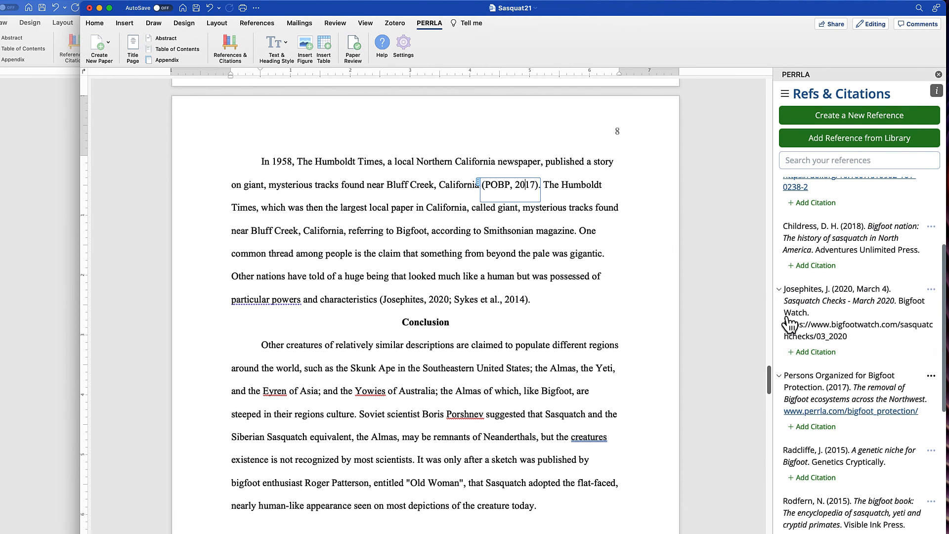
click(780, 290)
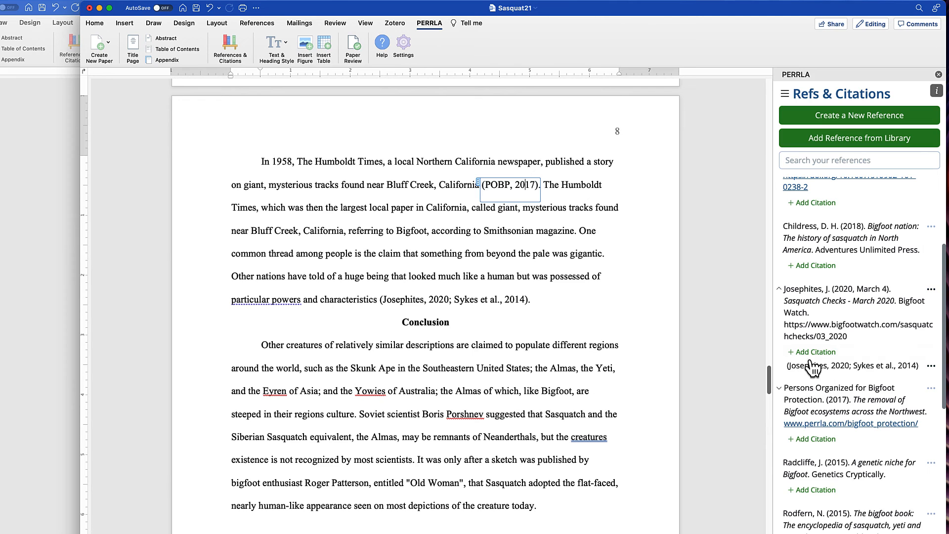
click(780, 291)
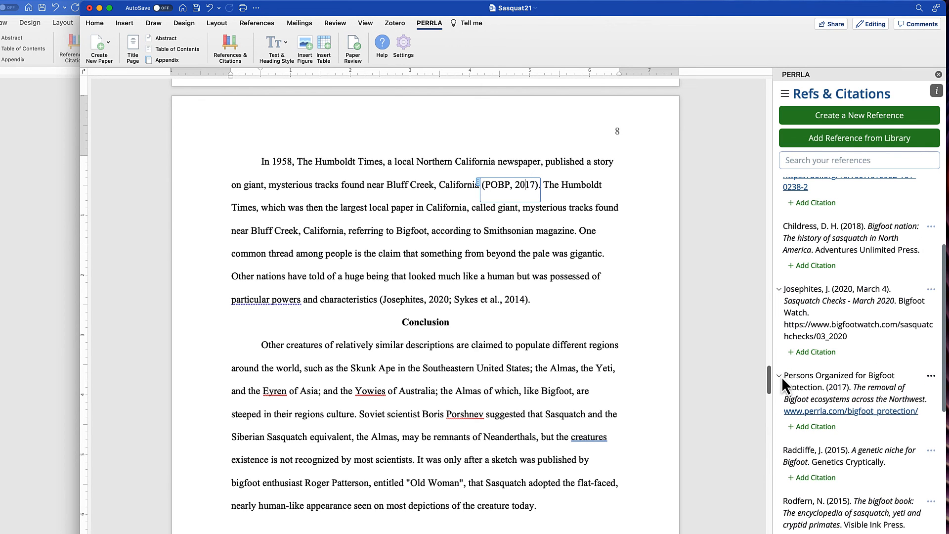
click(780, 376)
scroll(791, 381, down, 1)
scroll(790, 380, down, 1)
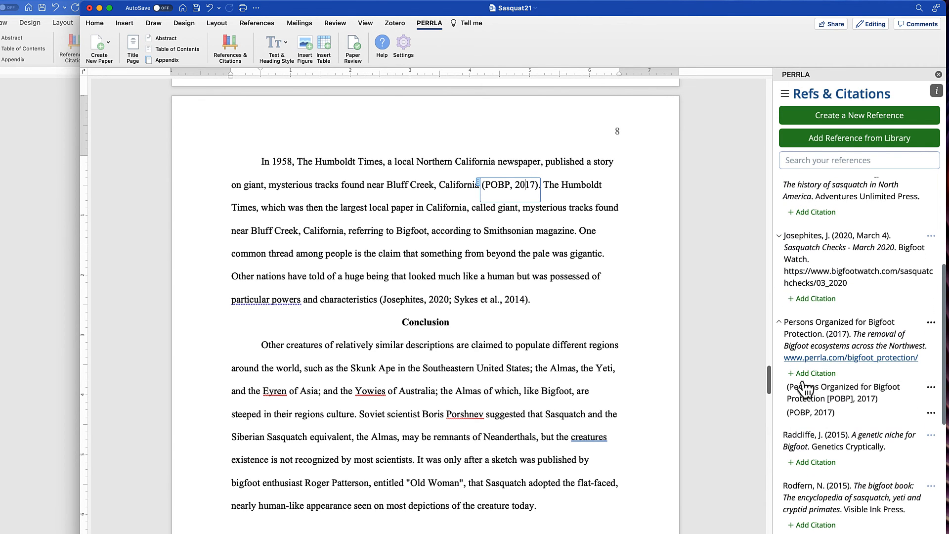
click(780, 324)
scroll(785, 346, up, 7)
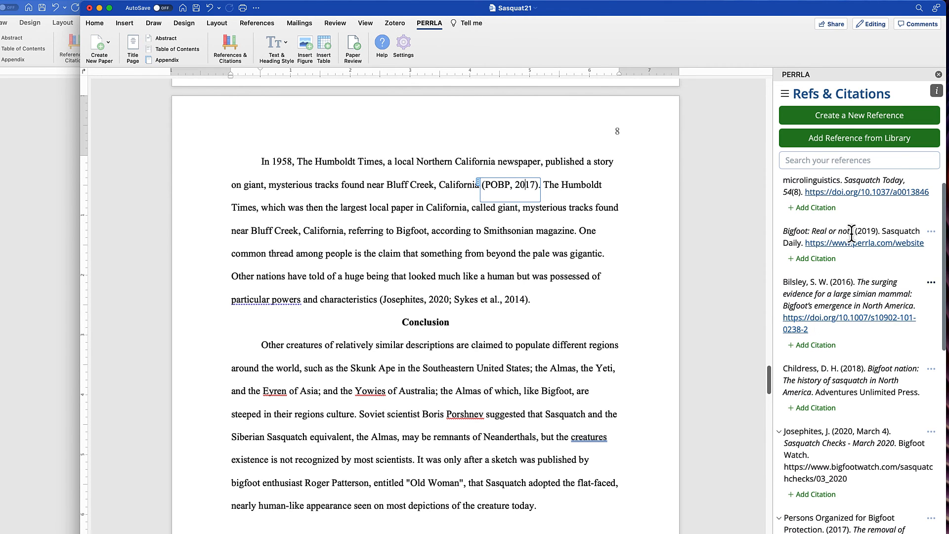
scroll(857, 267, up, 1)
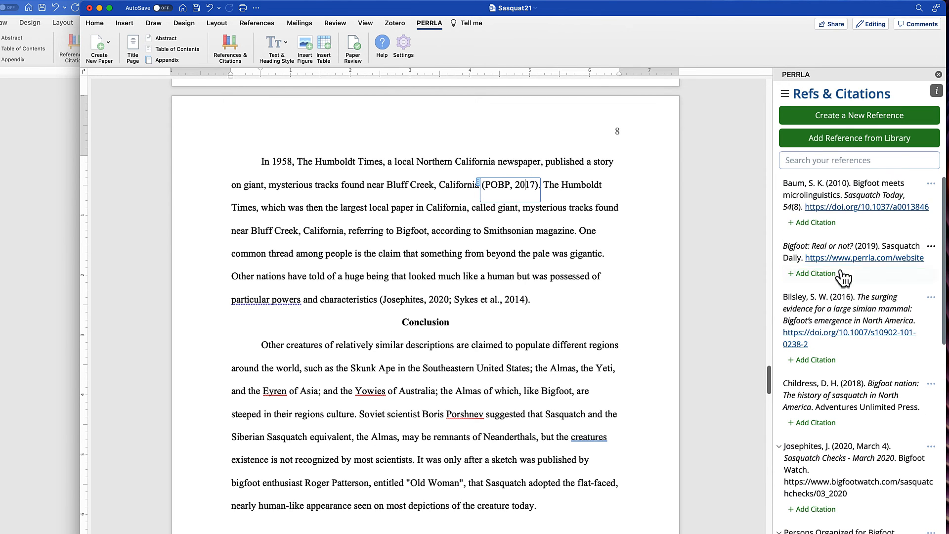
Mark off the reference citation, sentence spacing and table and figure numbering checks in the paper review, going through to Appendix A.
click(357, 46)
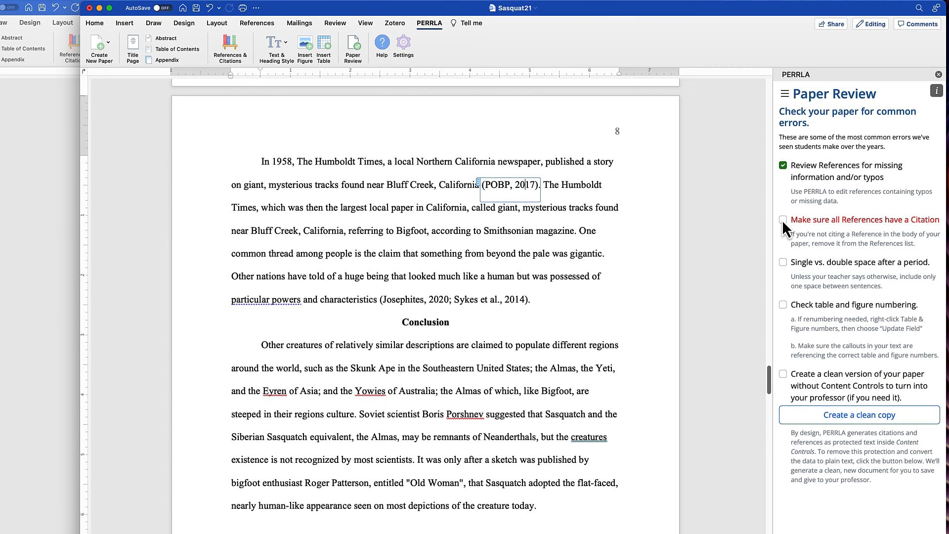
click(782, 262)
drag(769, 380, 768, 491)
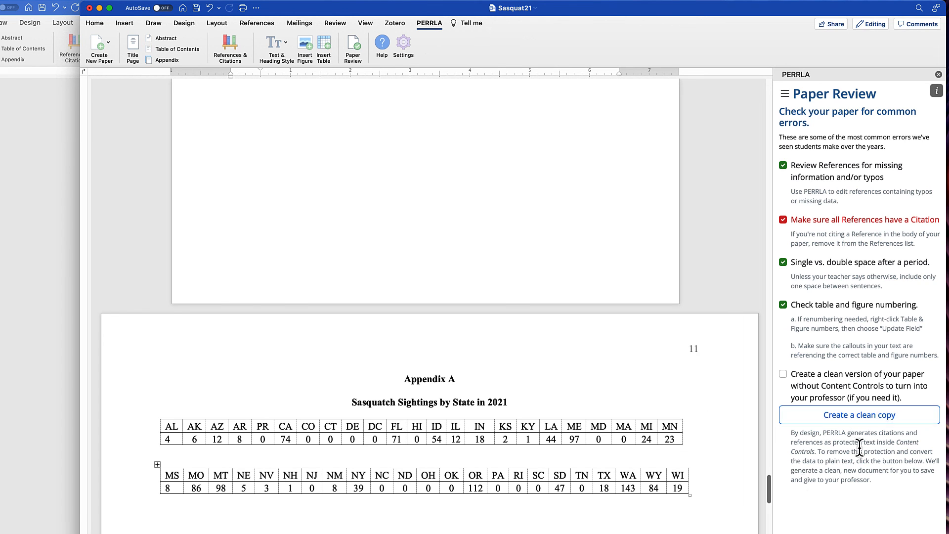
Create a clean copy of the paper without content controls and check its title for protected text.
click(841, 418)
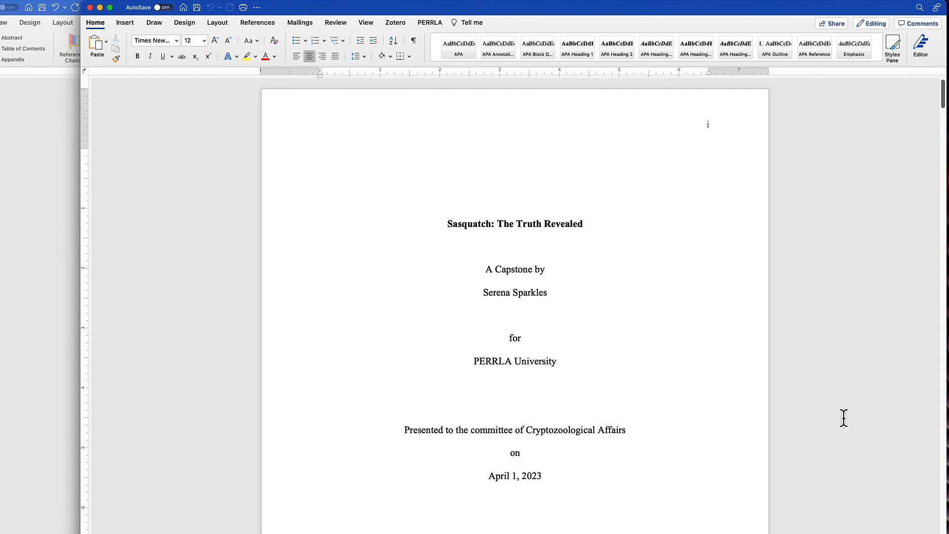
click(557, 215)
click(556, 223)
Switch to the original Sasquat21 document and examine the content control around the title on its title page.
mouse_move(1, 1)
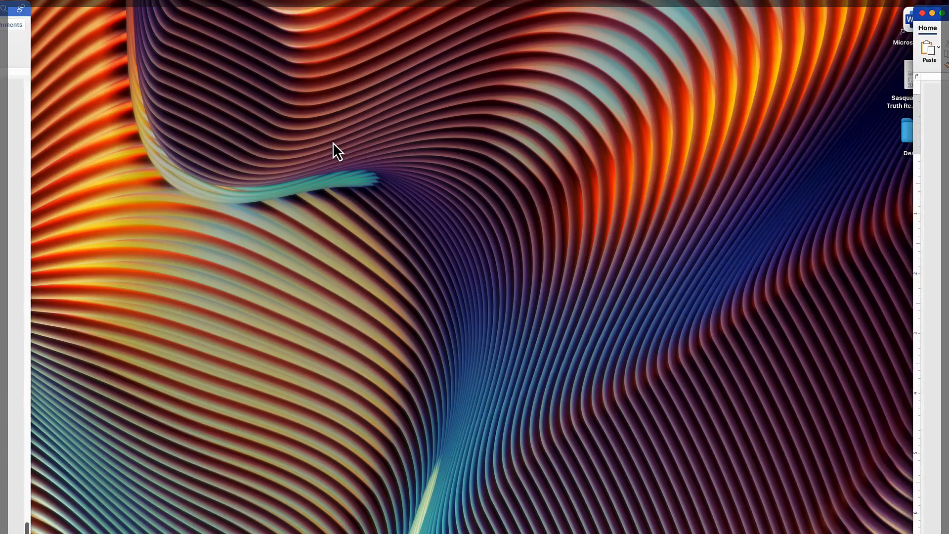
key(F11)
key(ctrl+Up)
click(474, 213)
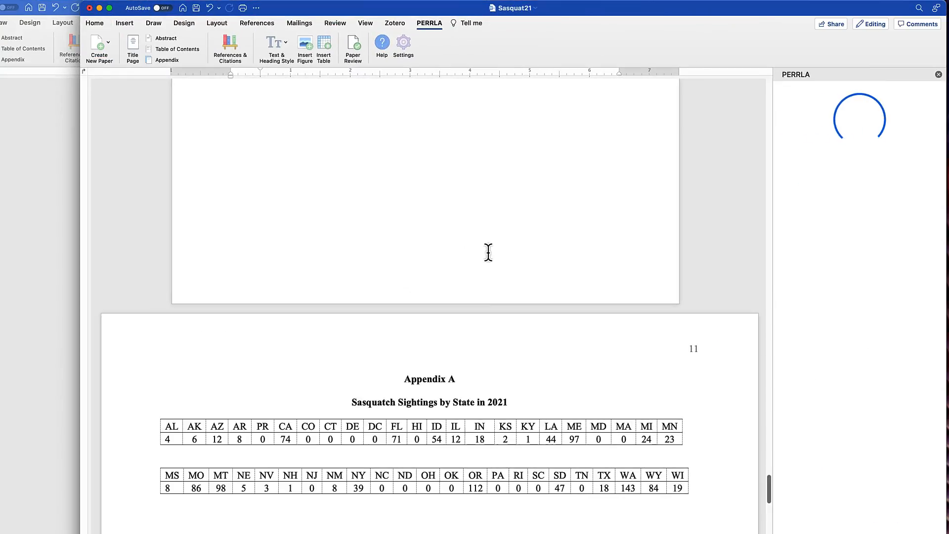
scroll(488, 253, up, 20)
click(472, 234)
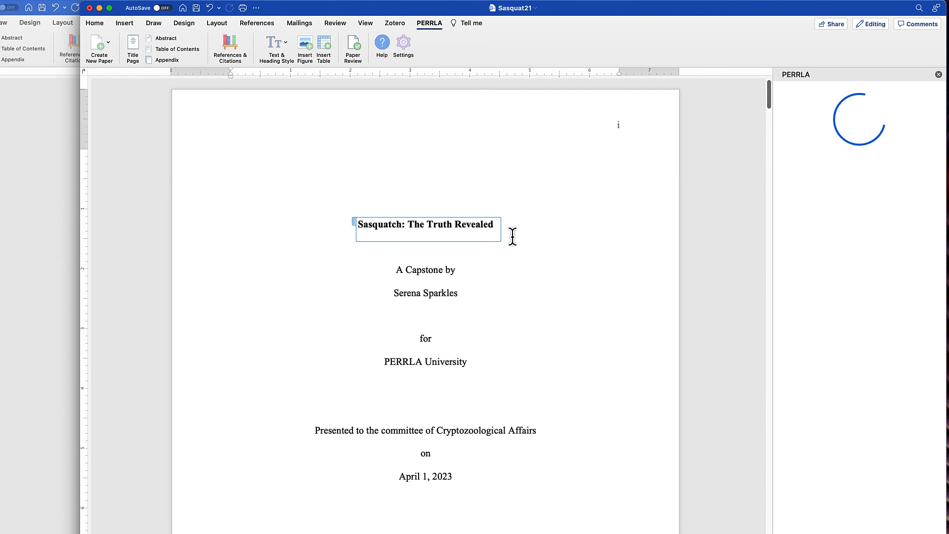
Return to the clean copy and save it on the Desktop as the Word document "Sasquatch - The Truth Revealed FINAL".
key(ctrl+Up)
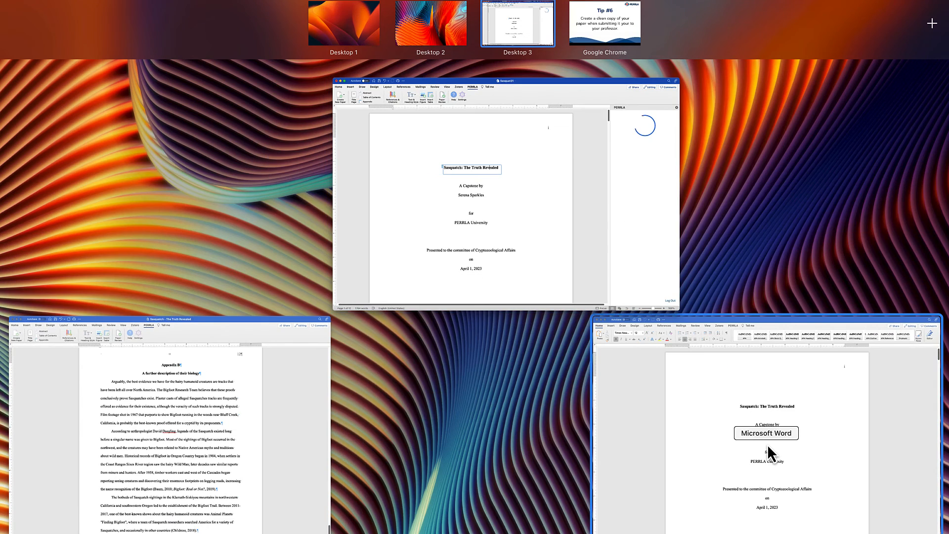
click(770, 452)
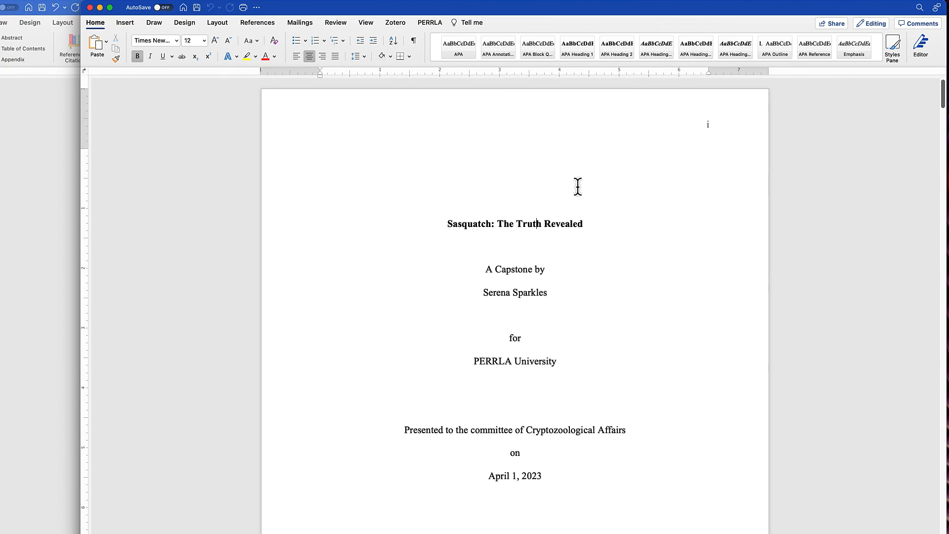
click(65, 6)
click(77, 77)
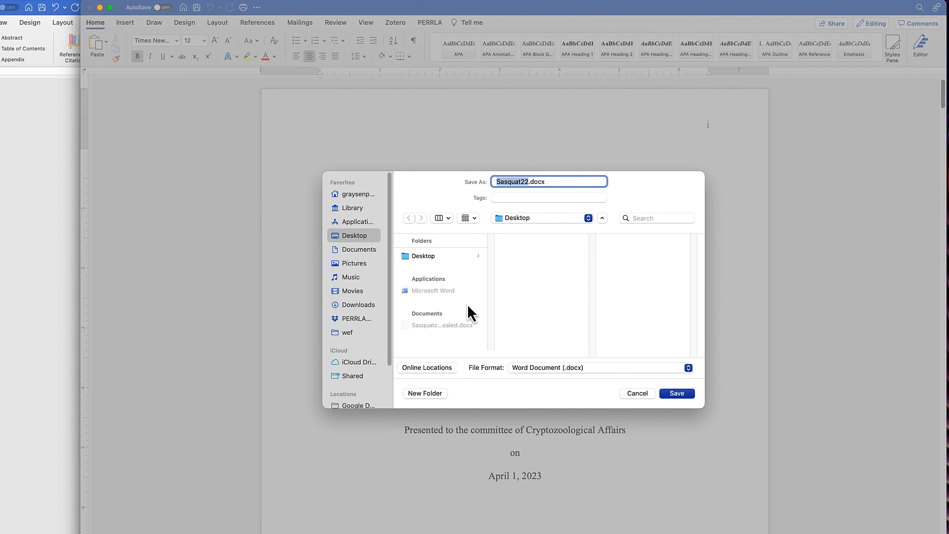
click(458, 325)
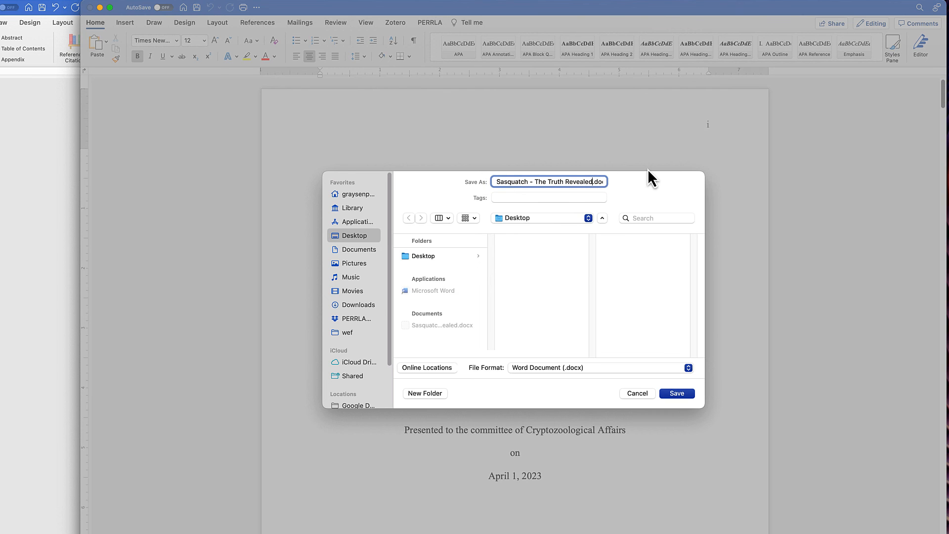
text(FINAL)
key(Return)
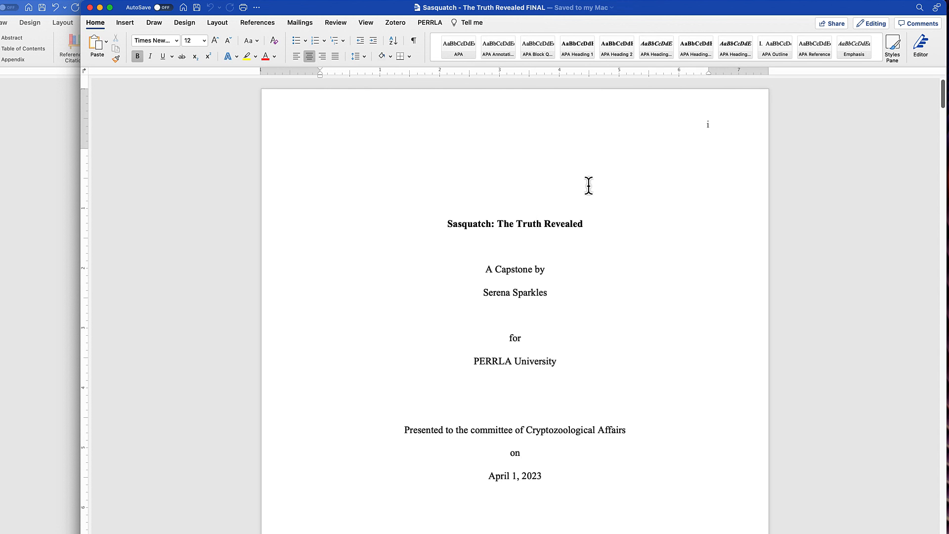
Locate the saved FINAL file in the Documents stack on the desktop and open it.
click(947, 192)
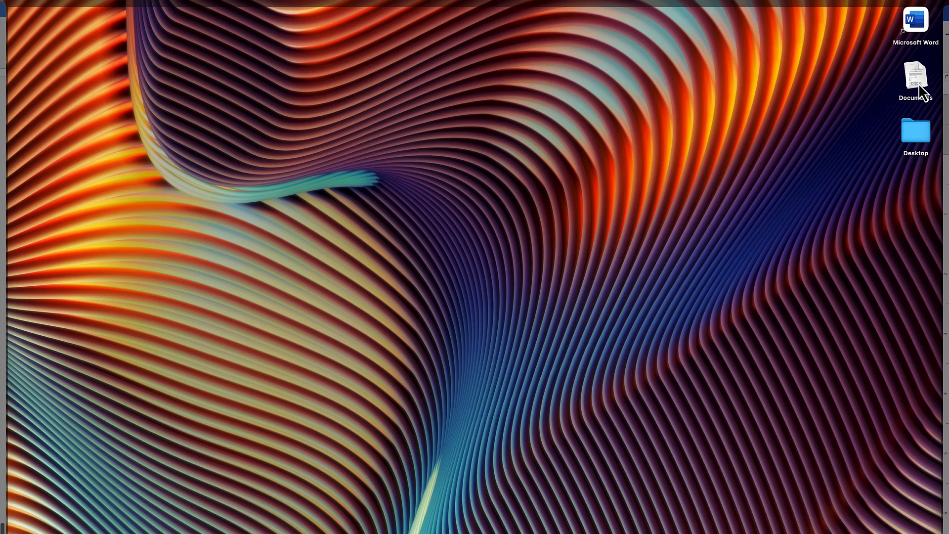
click(918, 86)
click(917, 192)
click(918, 130)
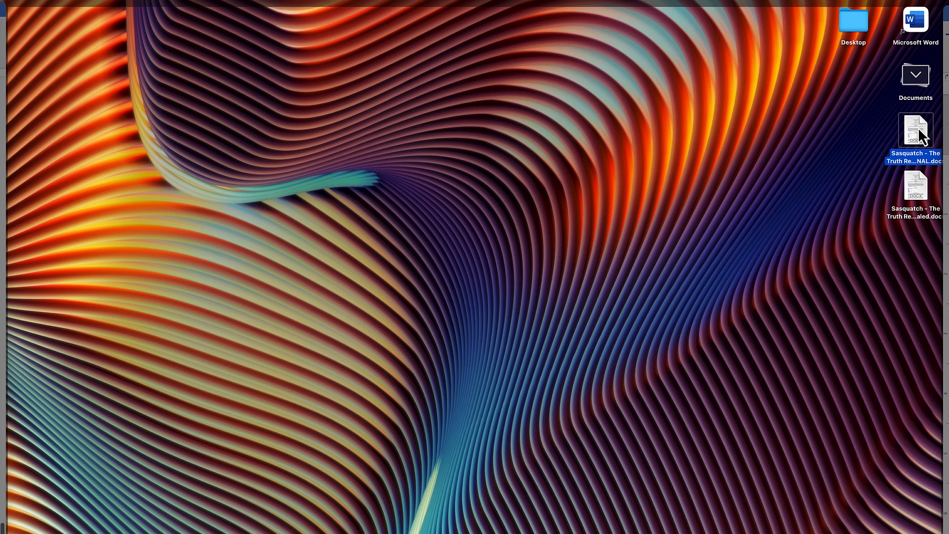
double_click(909, 140)
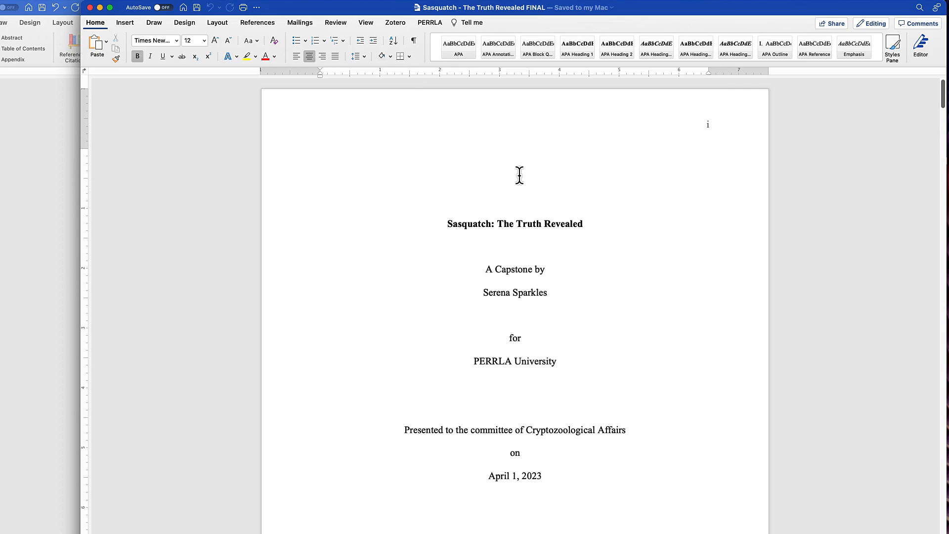
Compare the original Sasquat21 document with the FINAL clean copy, ending on the clean copy's title page.
key(ctrl+Up)
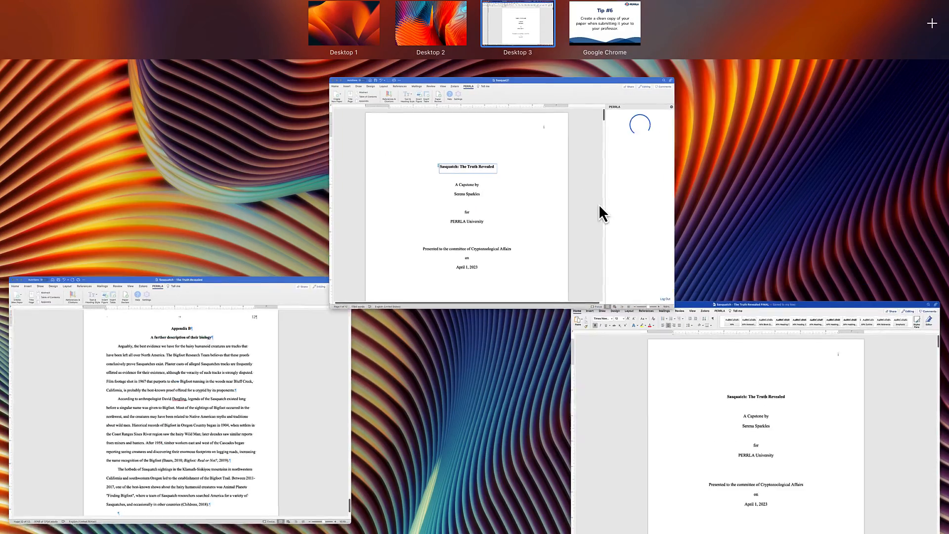
click(663, 163)
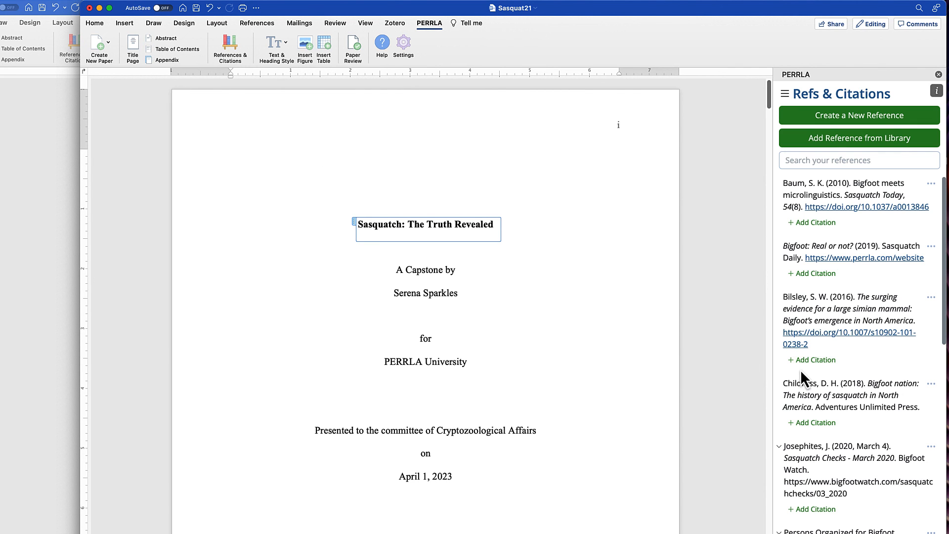
key(ctrl+Up)
click(802, 445)
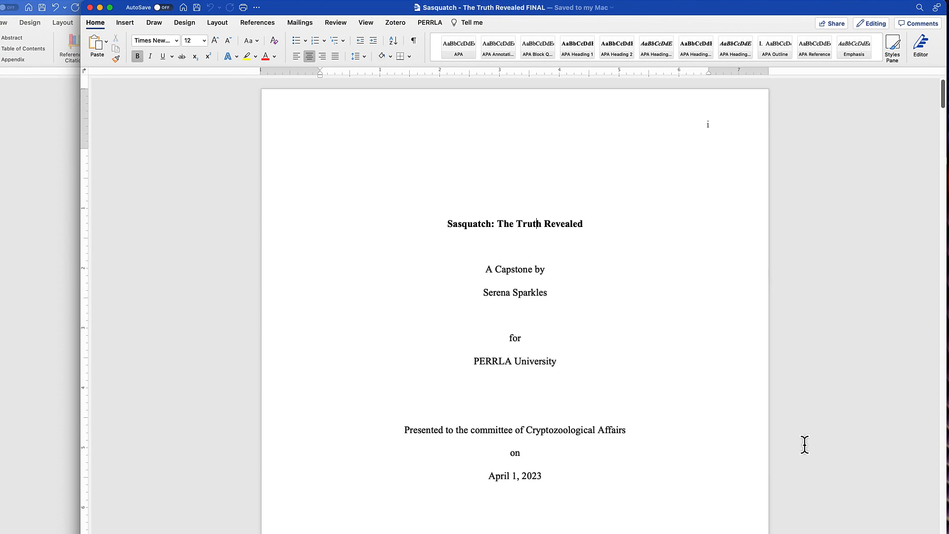
click(531, 327)
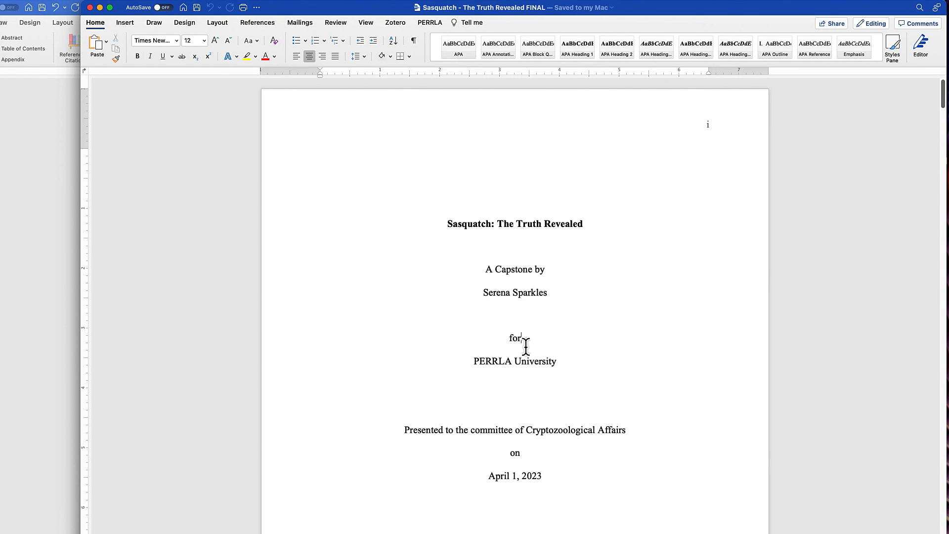